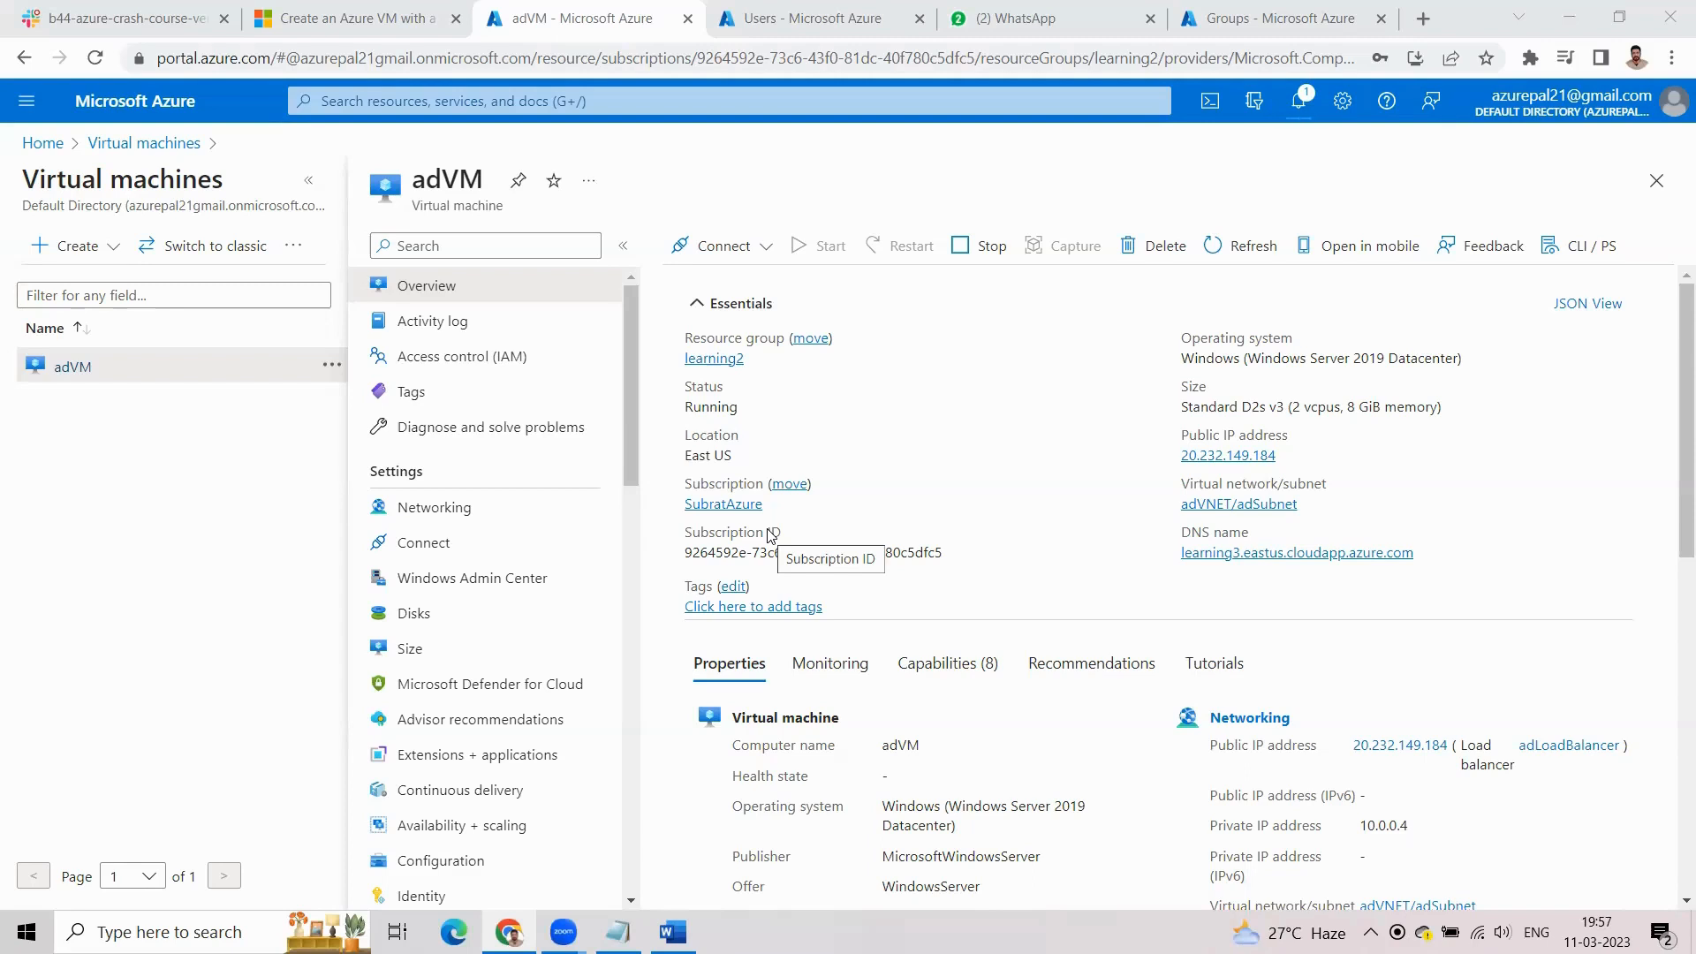
Check the notifications for the status of the deployment to resource group learning2 and dismiss them.
left_click(1298, 105)
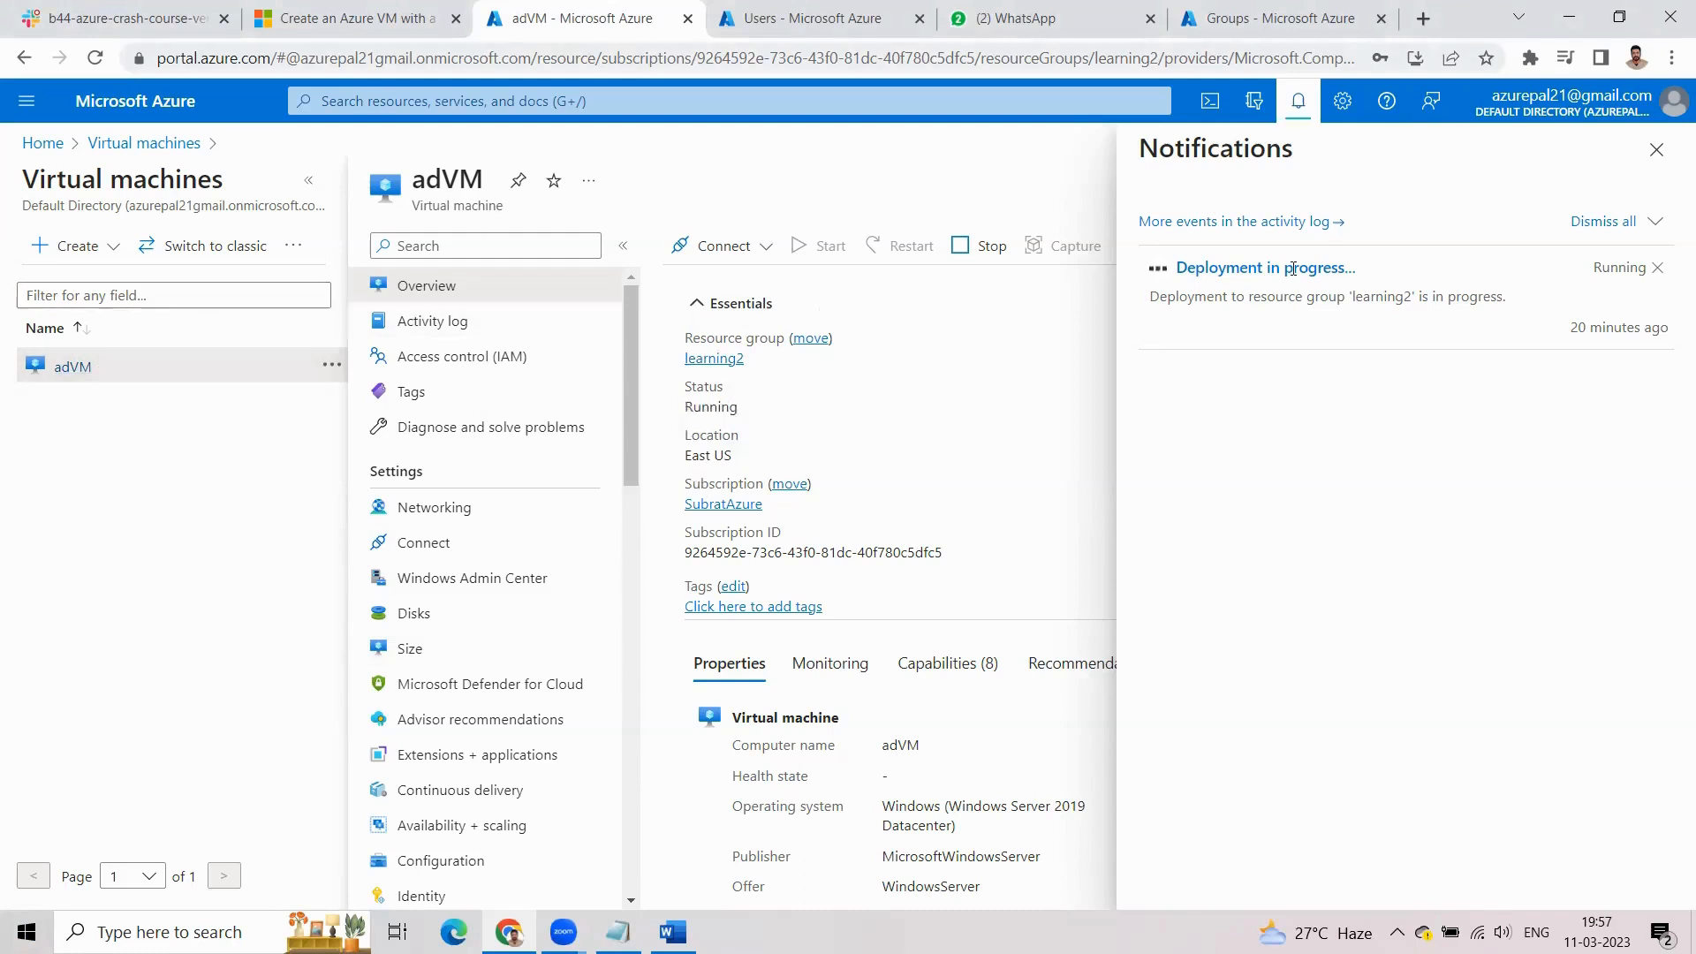
left_click(1658, 153)
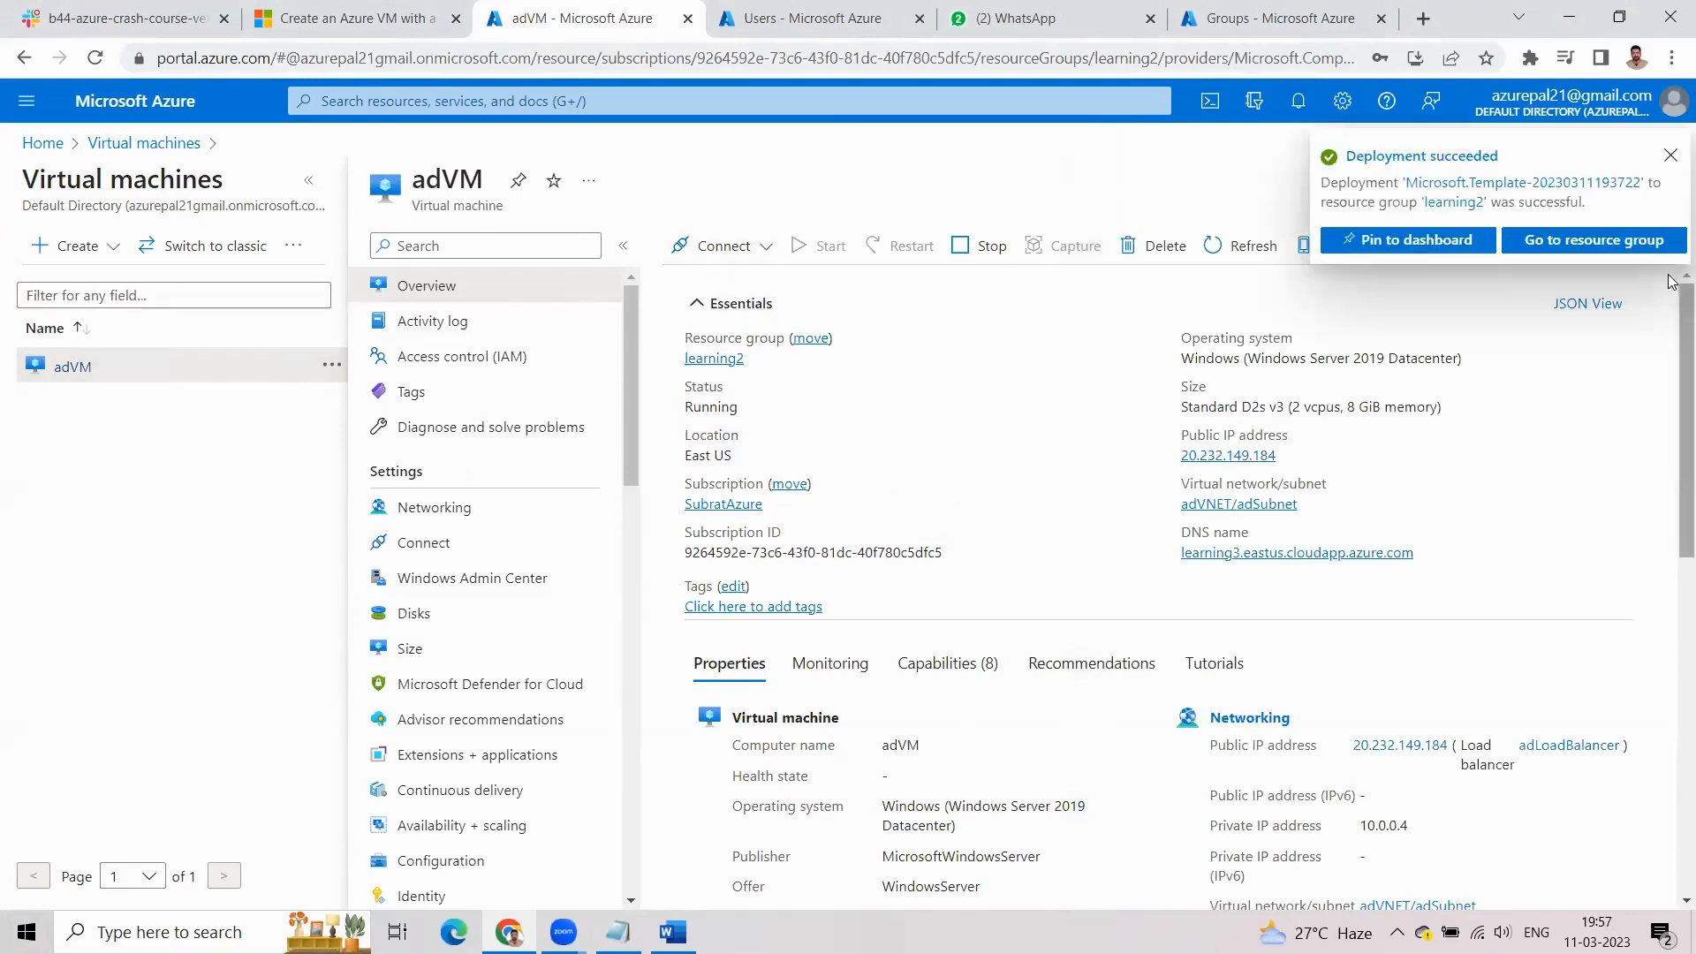
left_click(1669, 159)
Download adVM's RDP file for private IP address 10.0.0.4 on port 3389, open it, and cancel the remote connection.
left_click(777, 249)
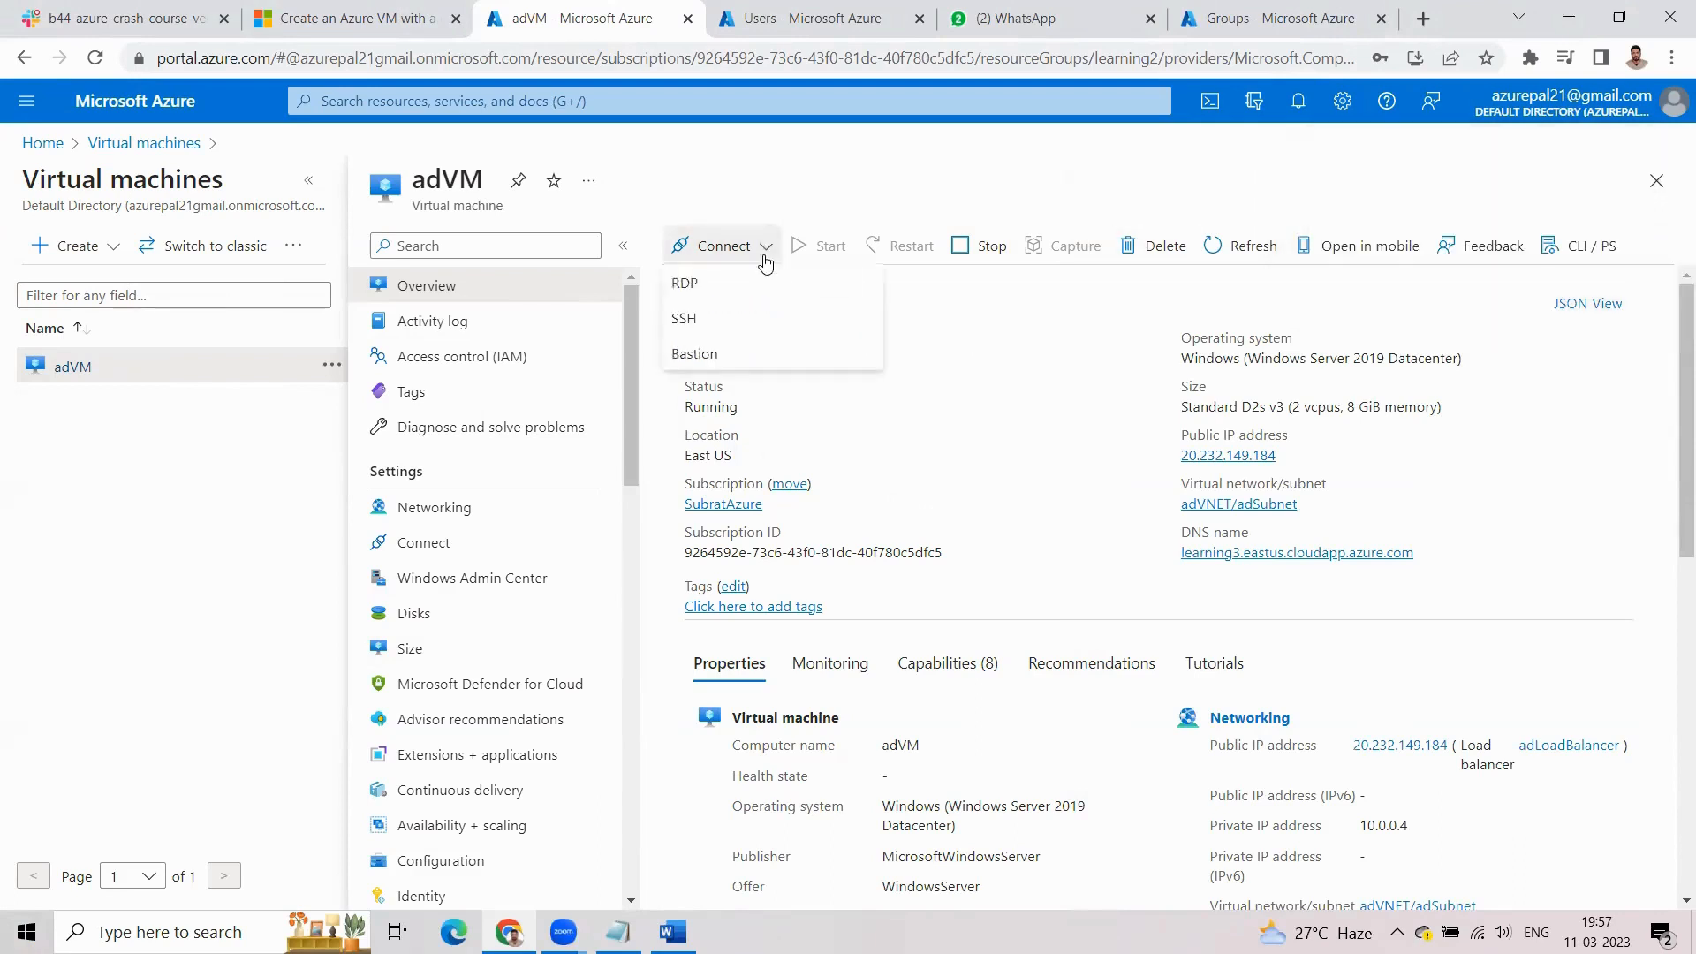
left_click(729, 287)
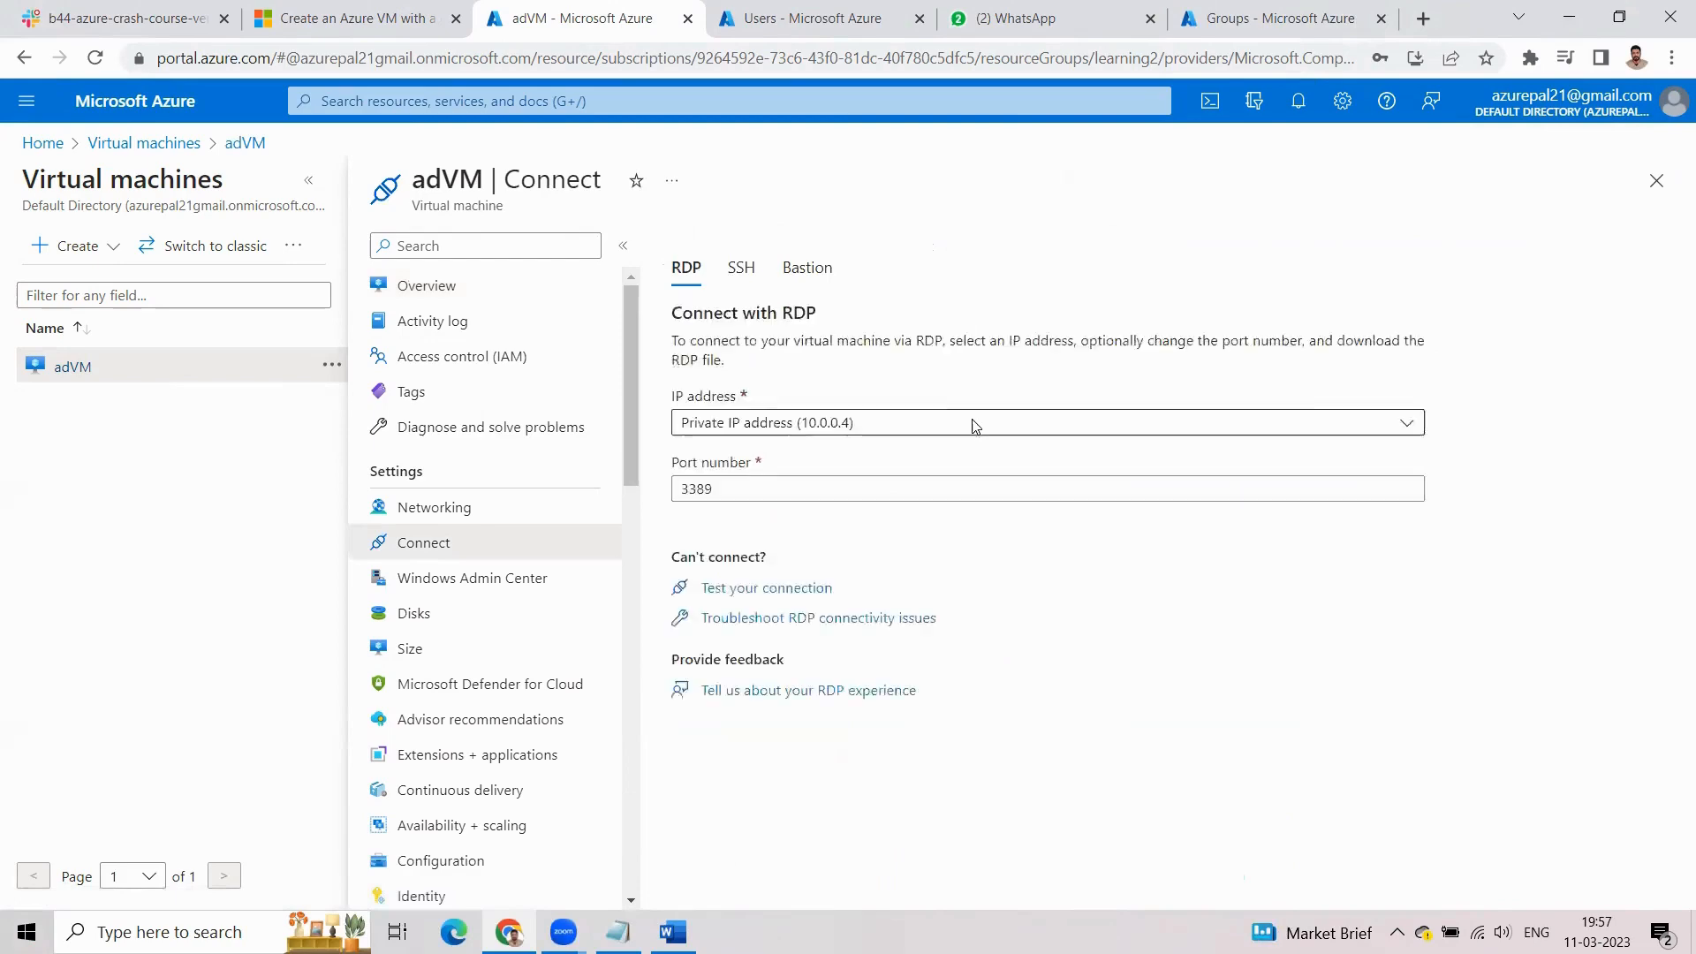
scroll(972, 424, "down", 1)
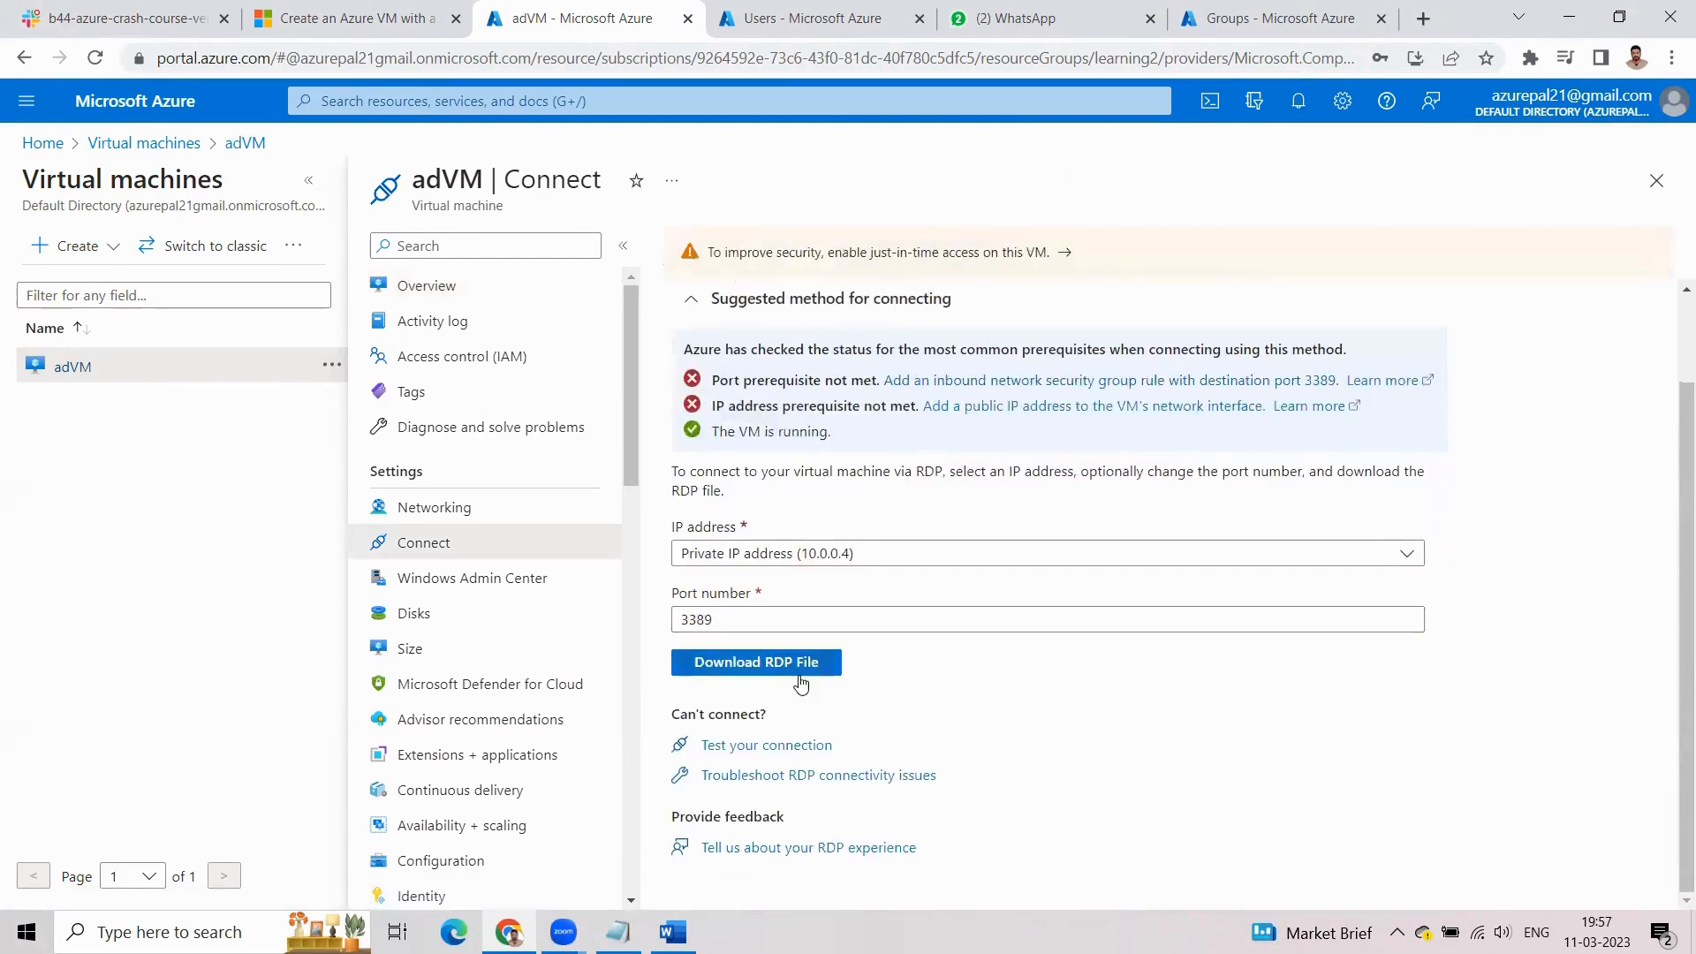
left_click(756, 663)
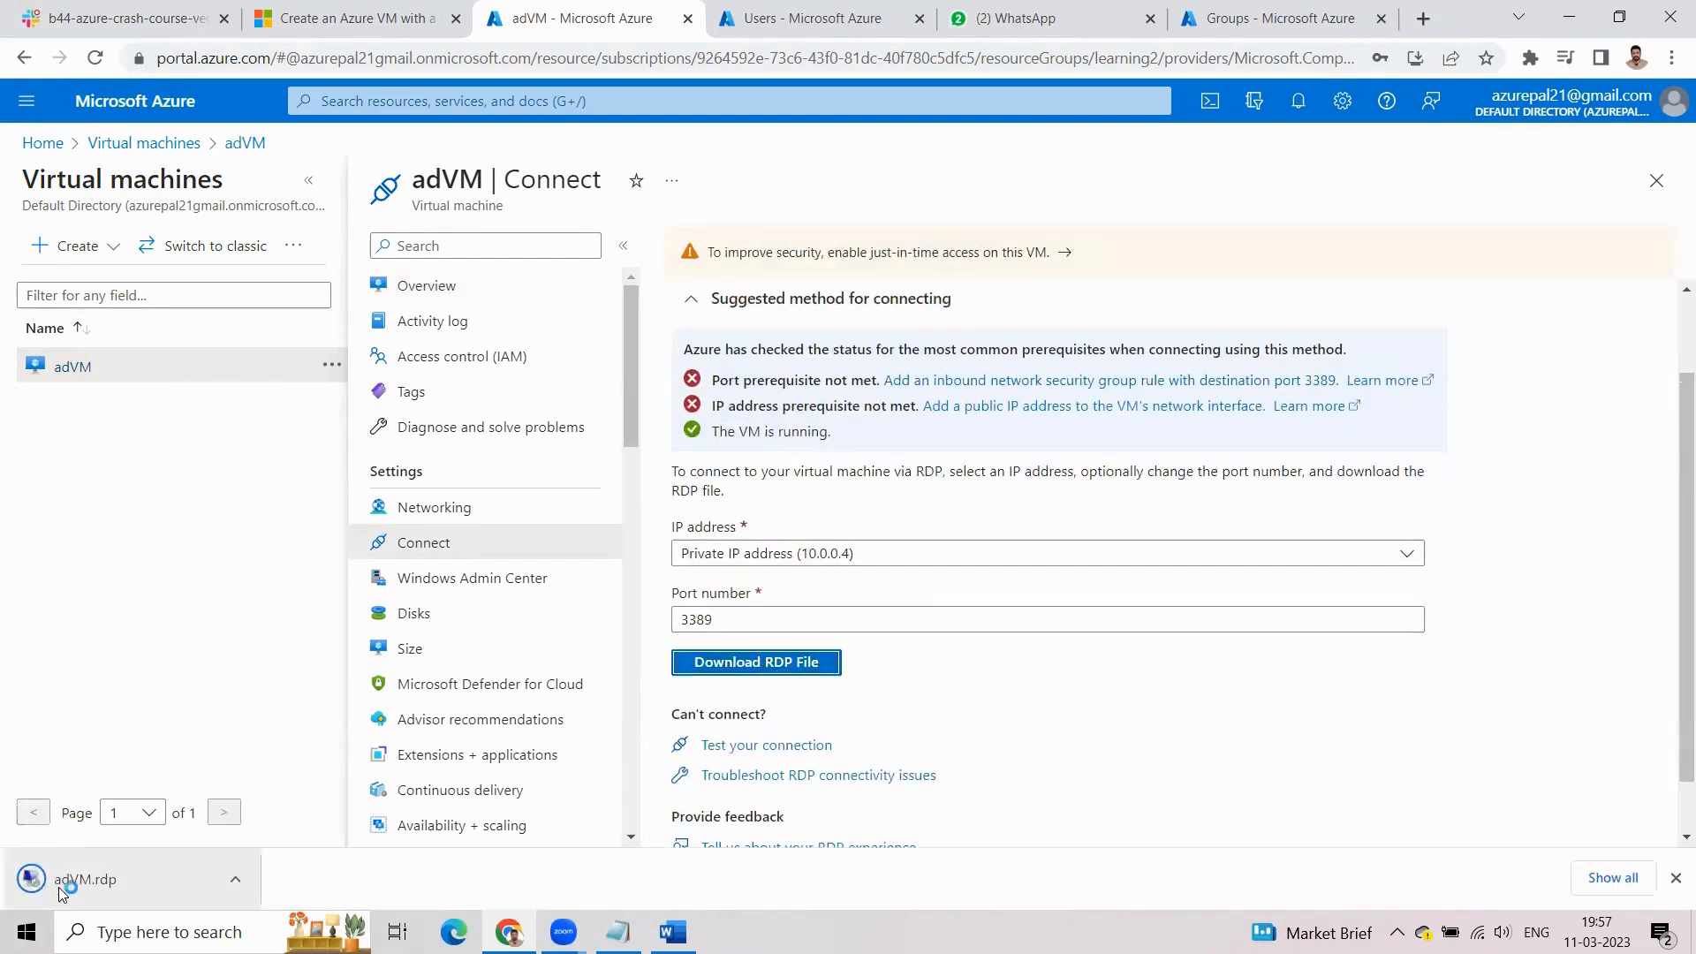
left_click(61, 883)
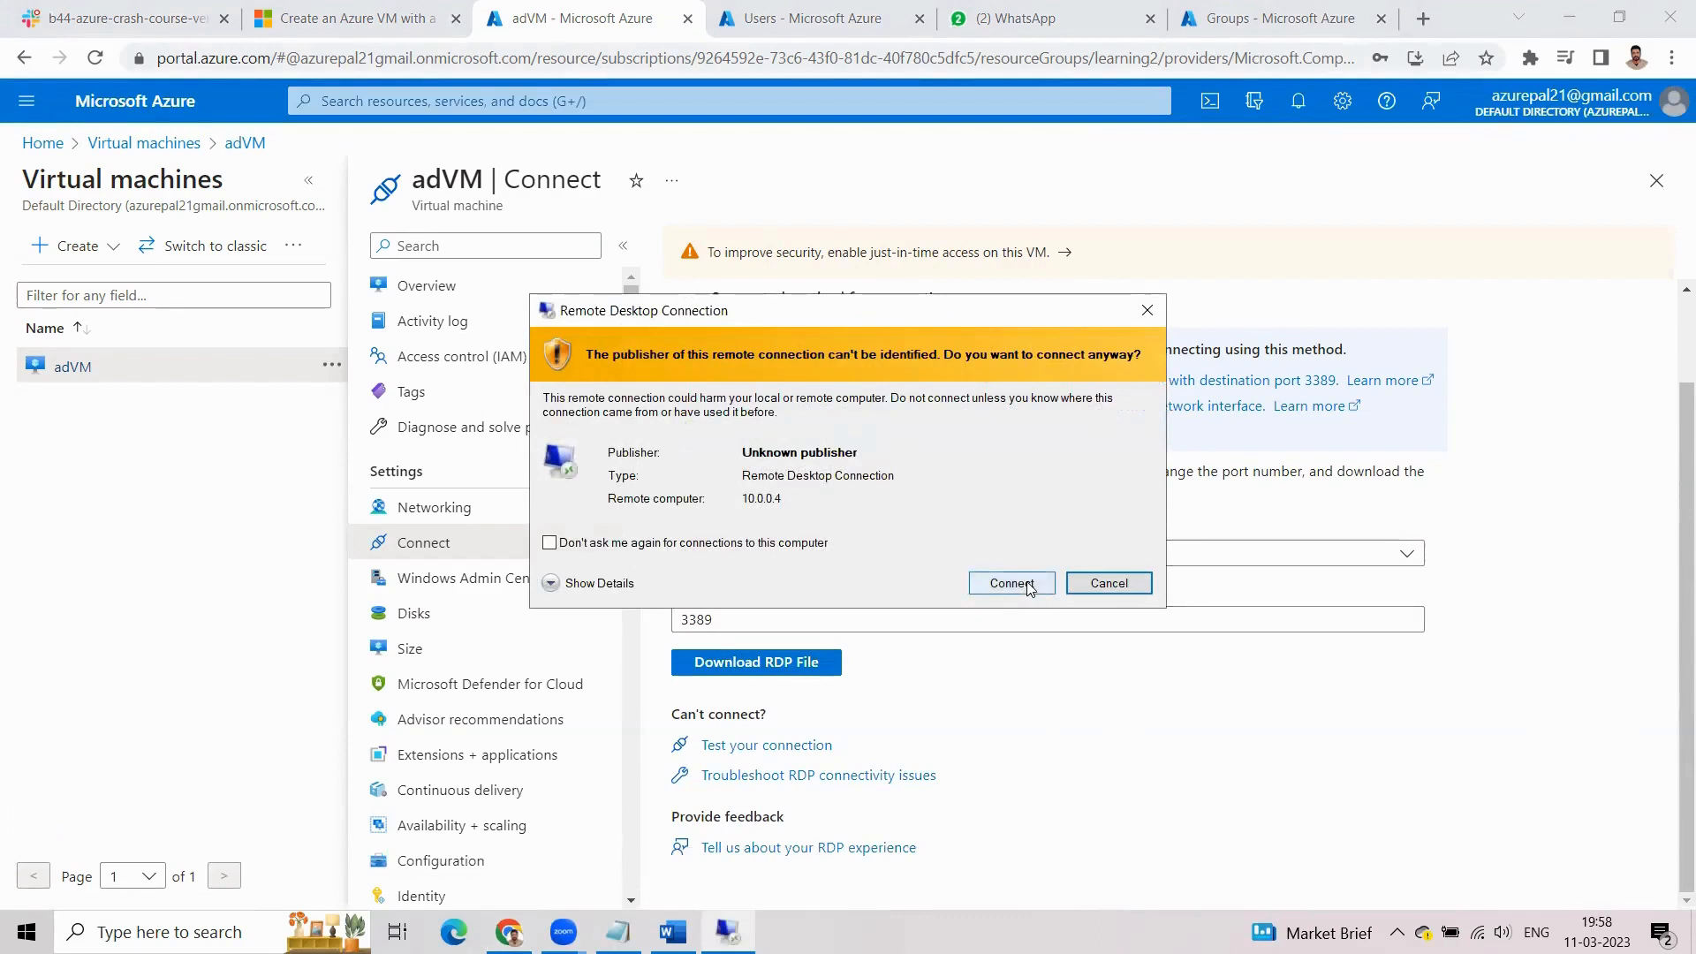
left_click(1108, 585)
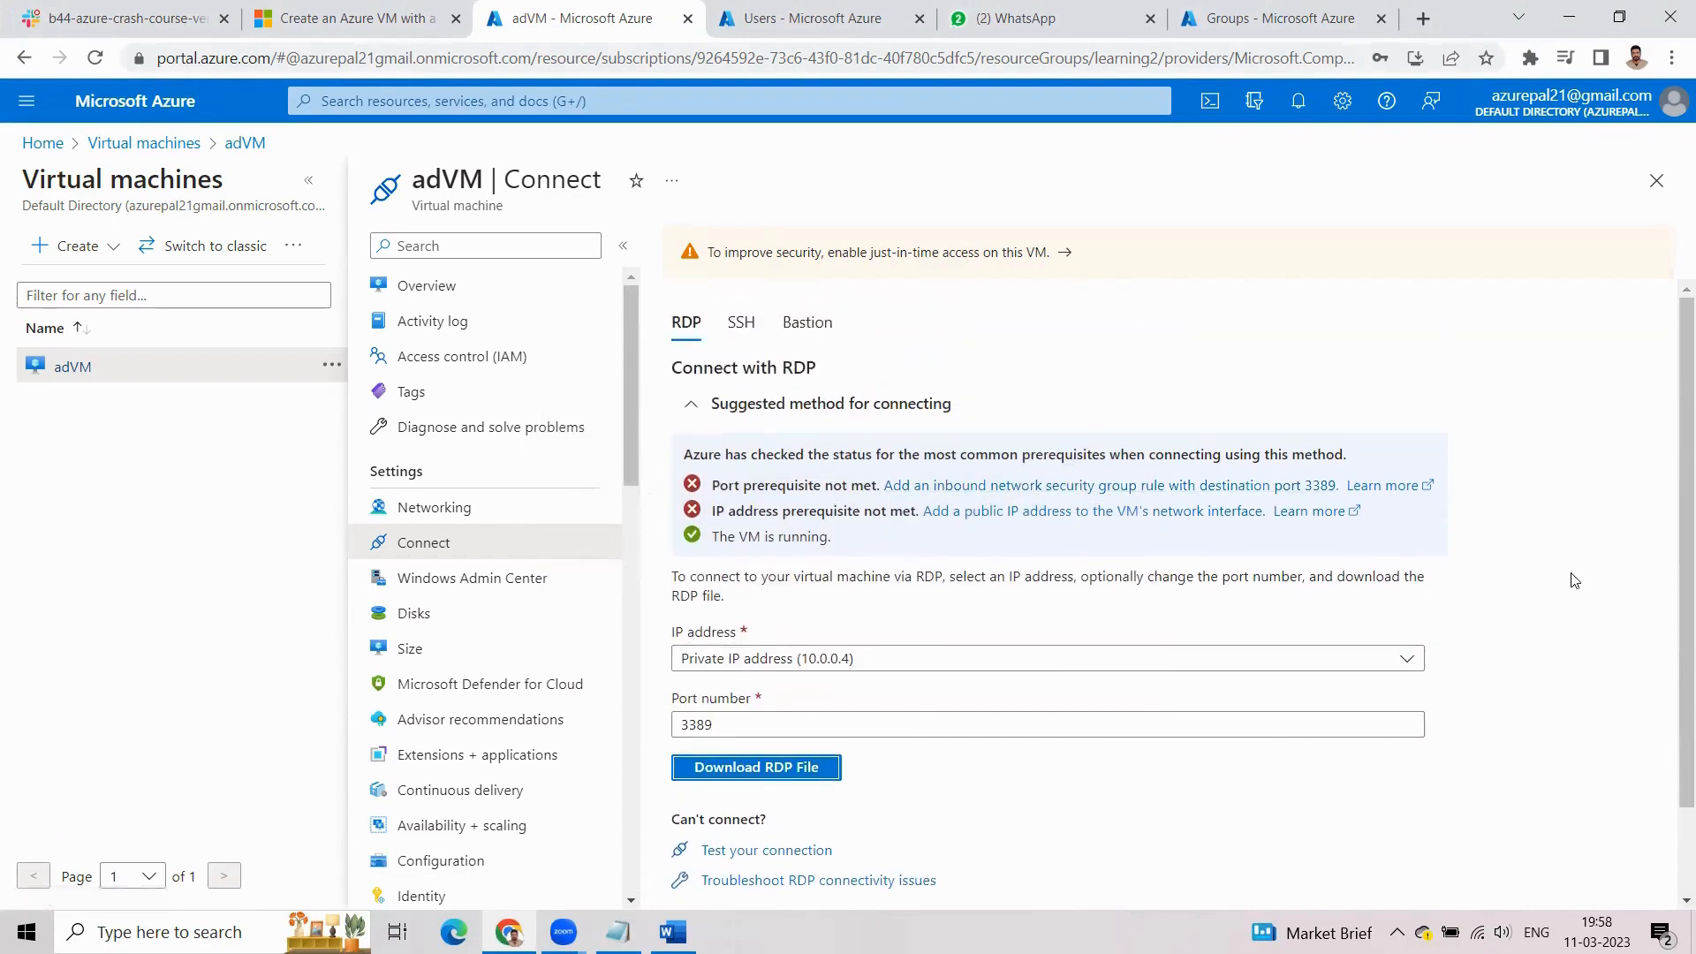
Open the virtual machines list from the portal home, refresh it, and examine all of adVM's columns, including its public IP address.
left_click(44, 144)
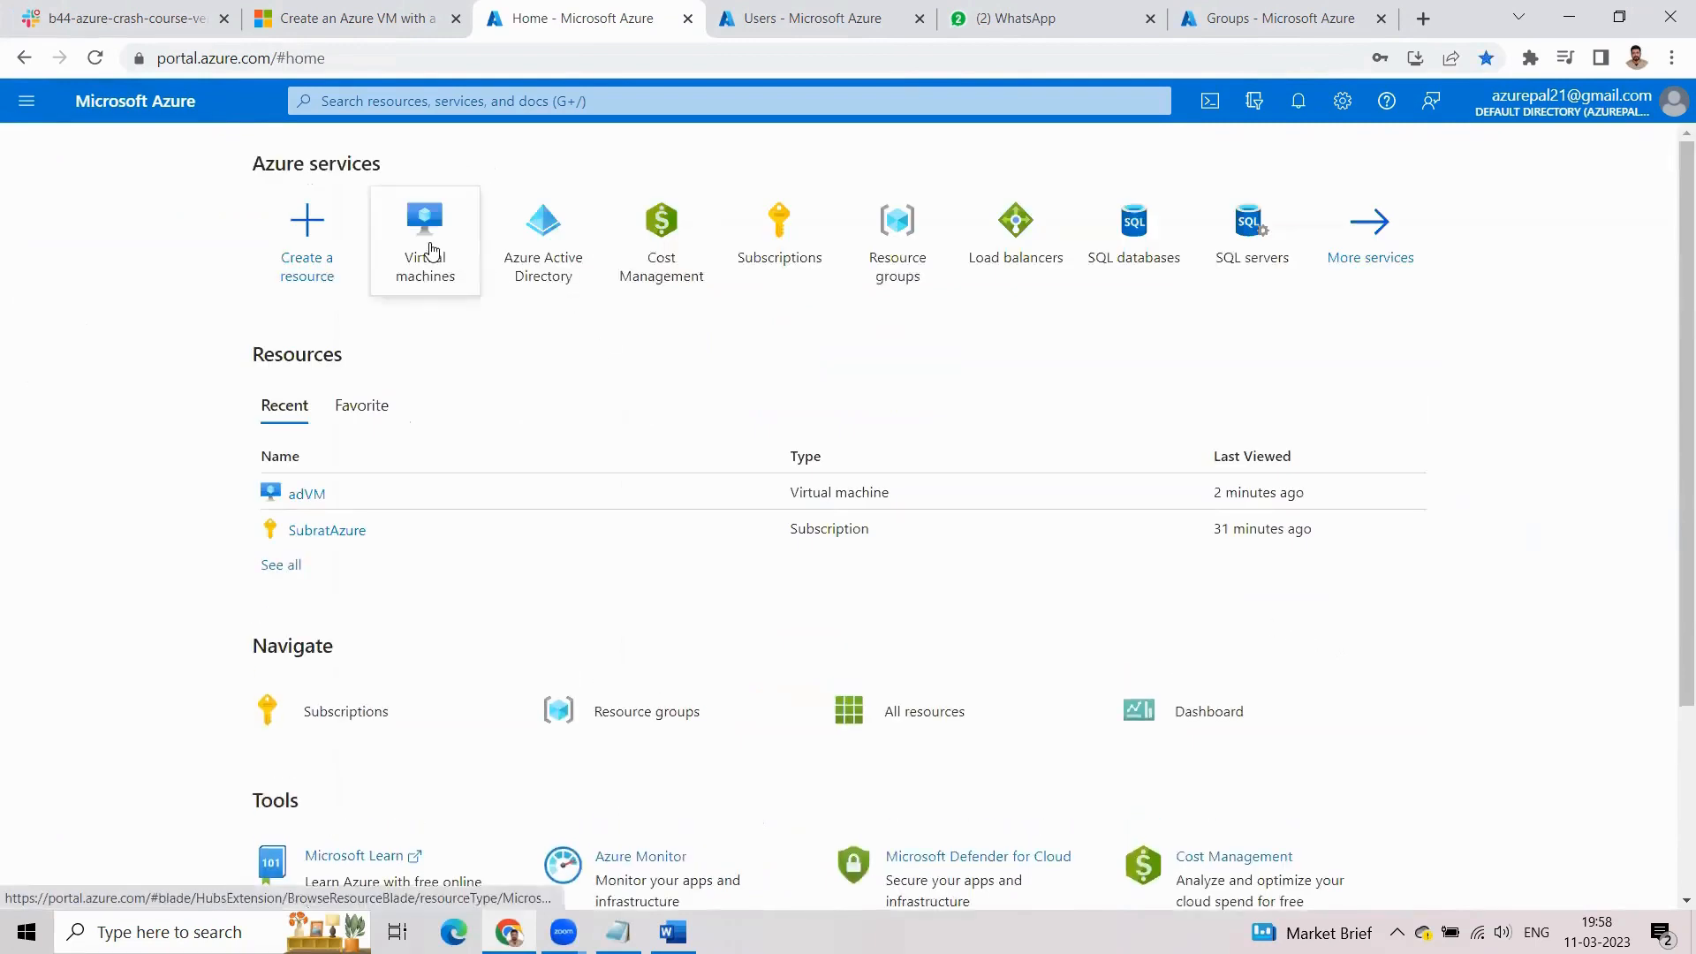
left_click(348, 57)
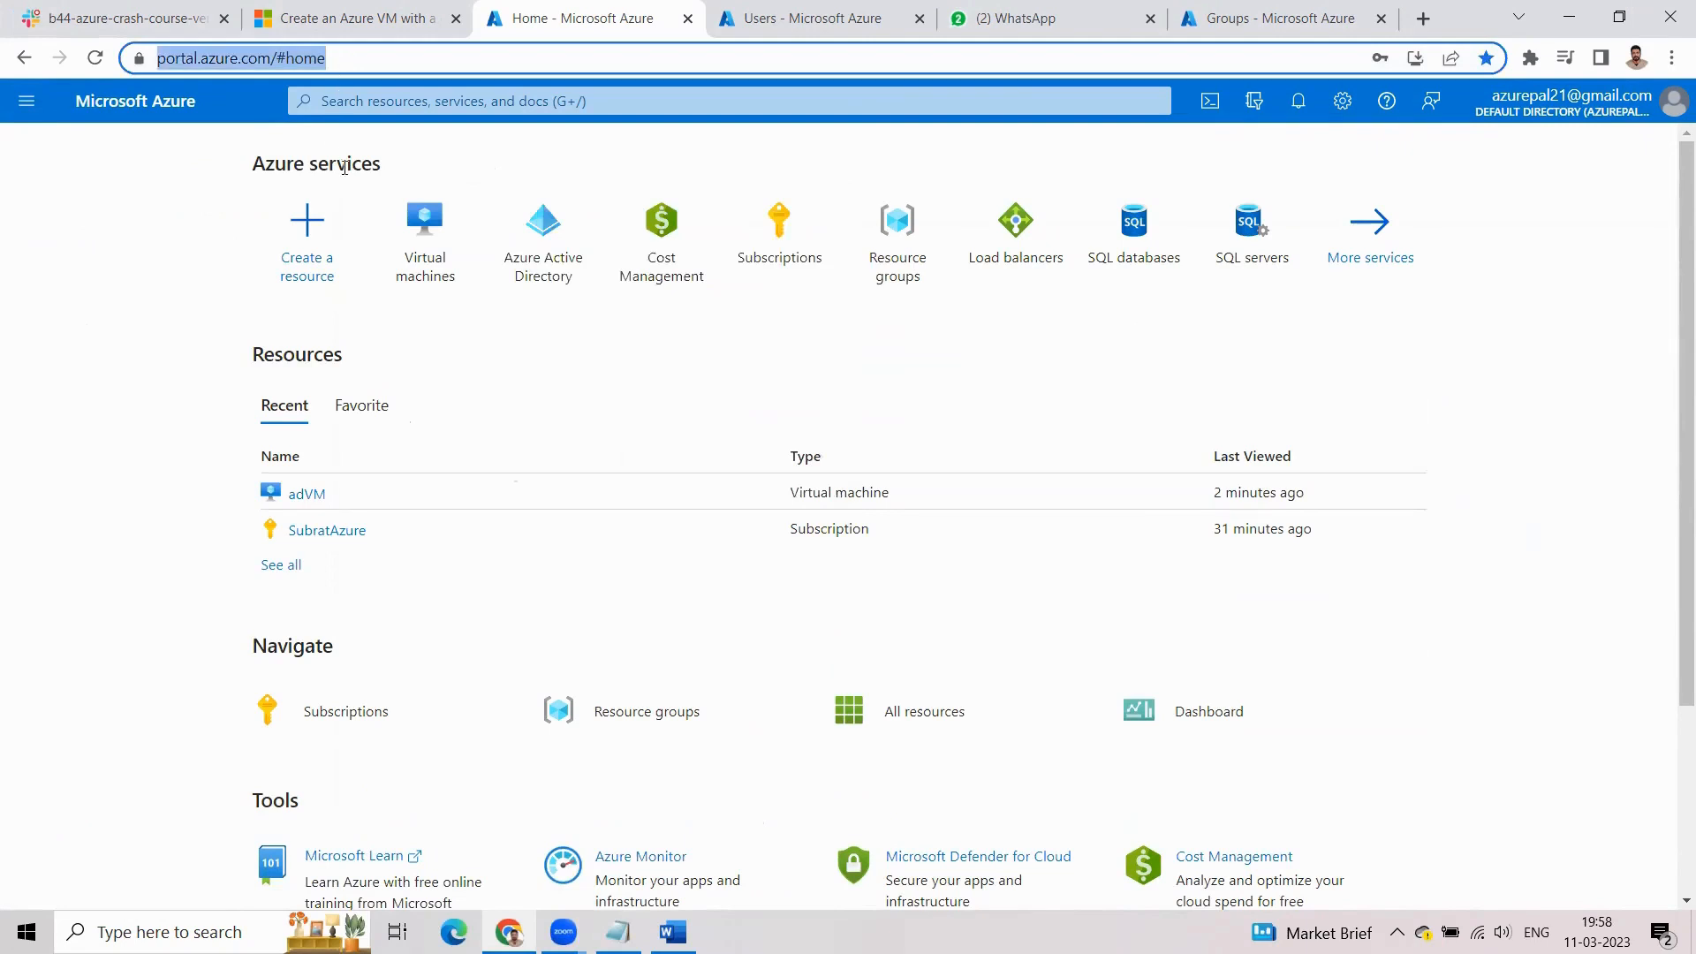
left_click(519, 346)
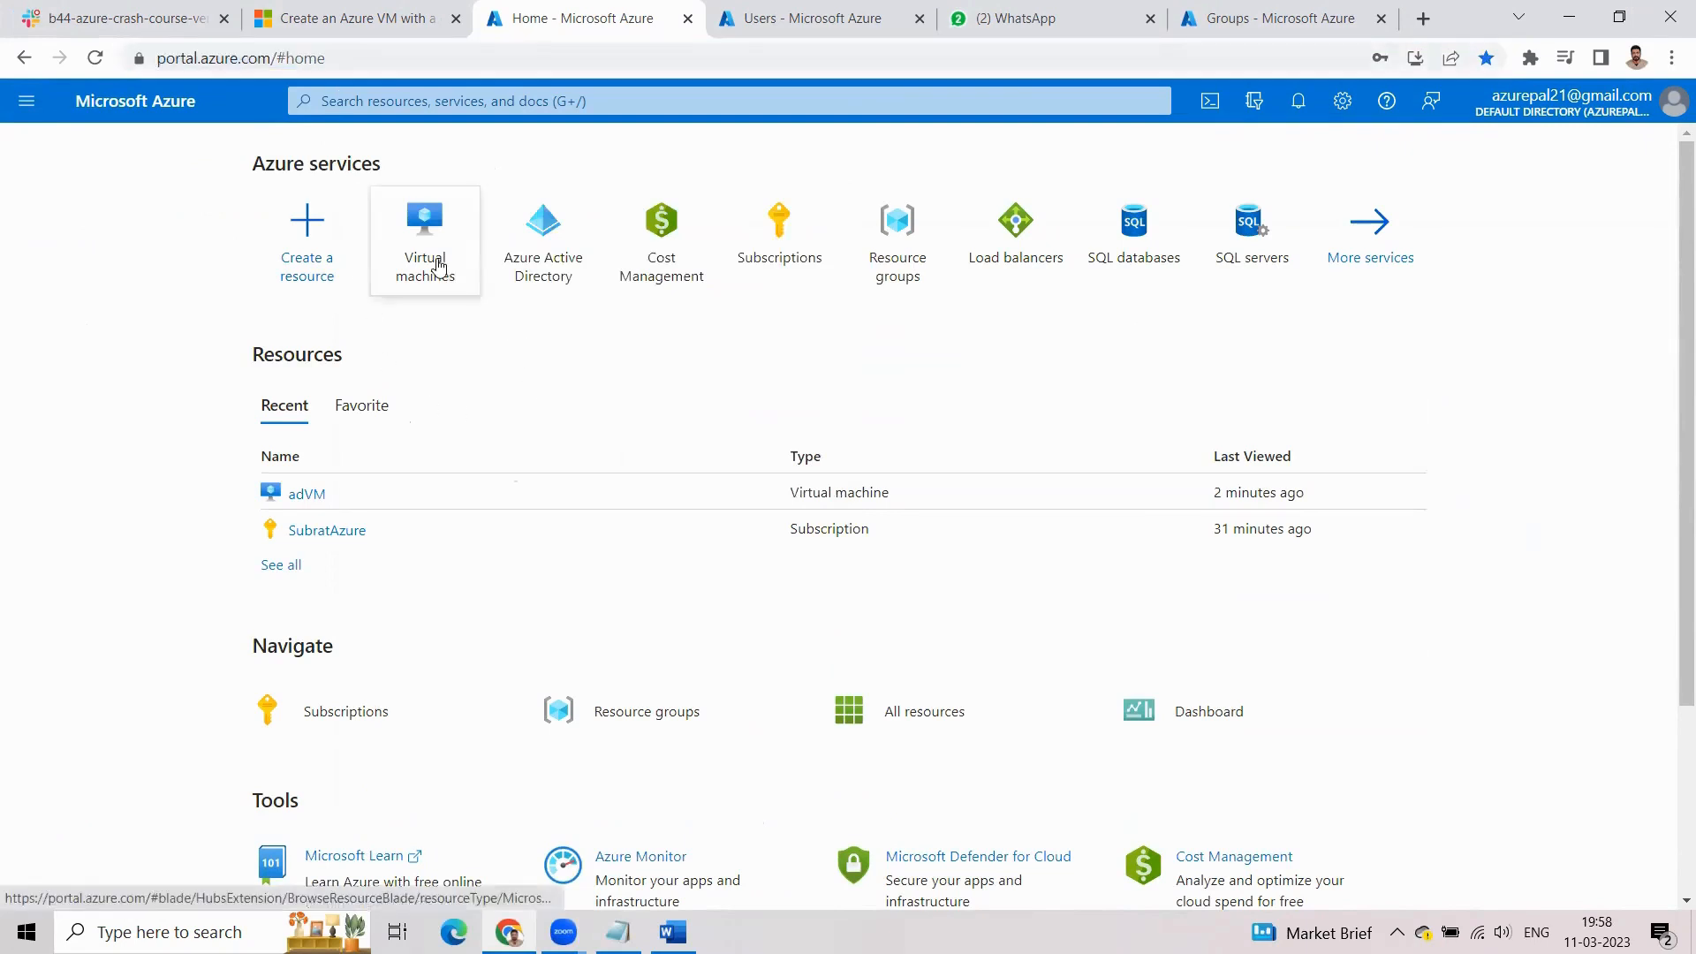
left_click(439, 267)
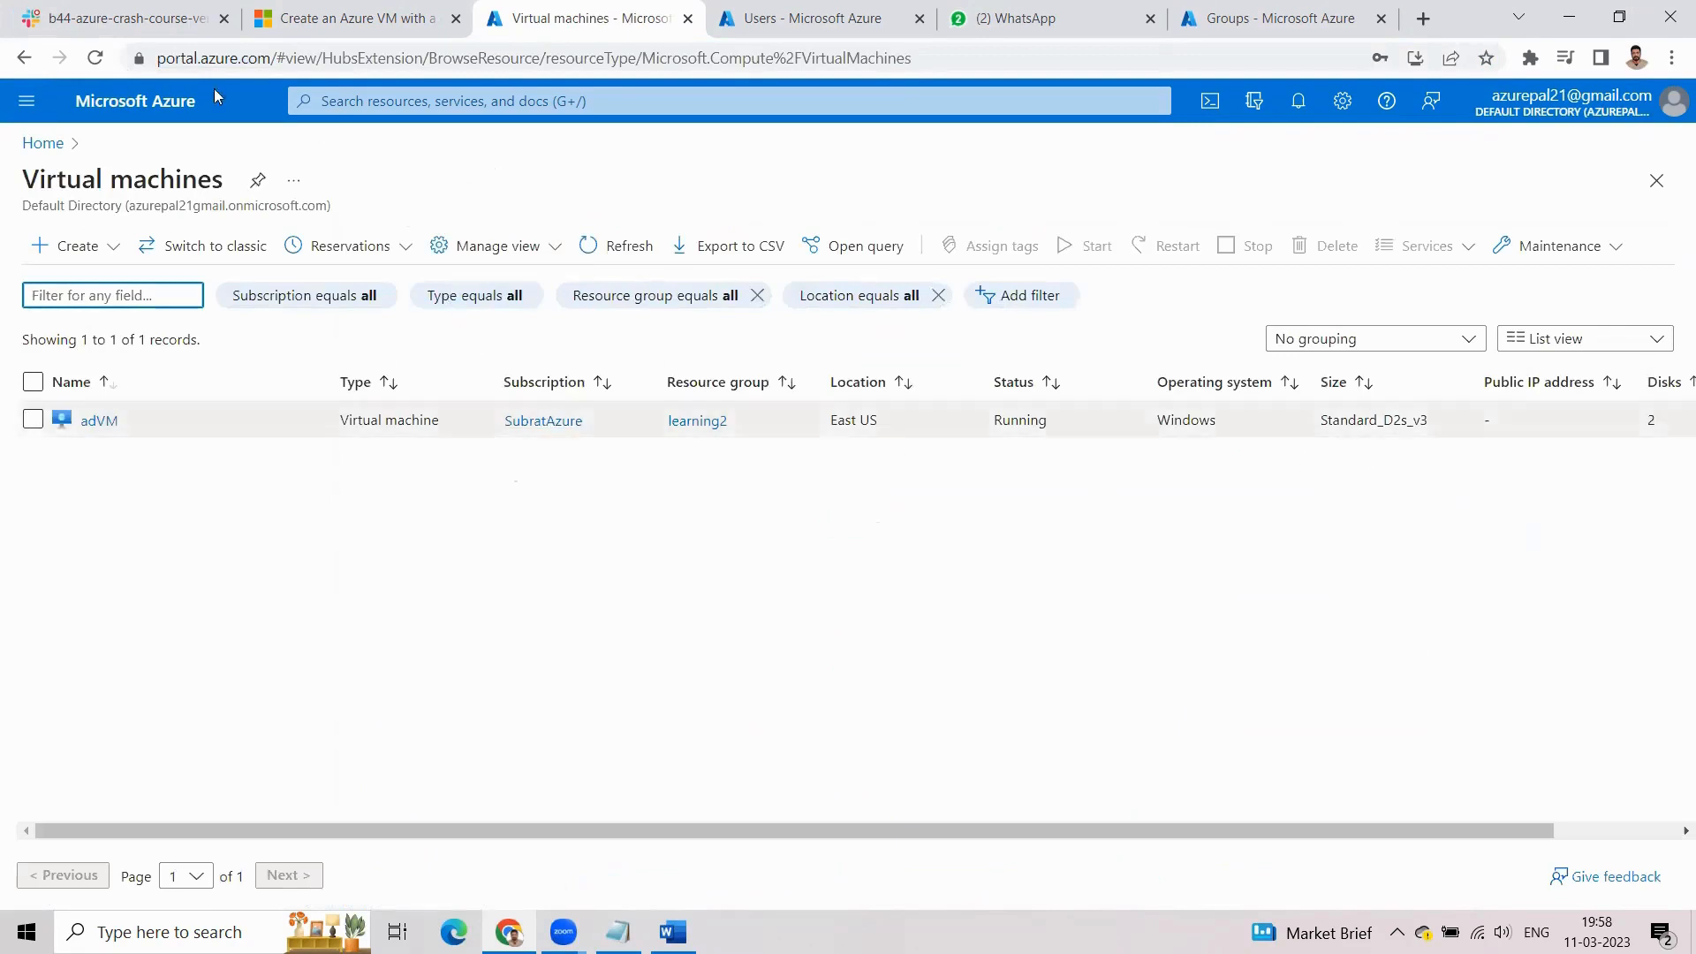
left_click(94, 57)
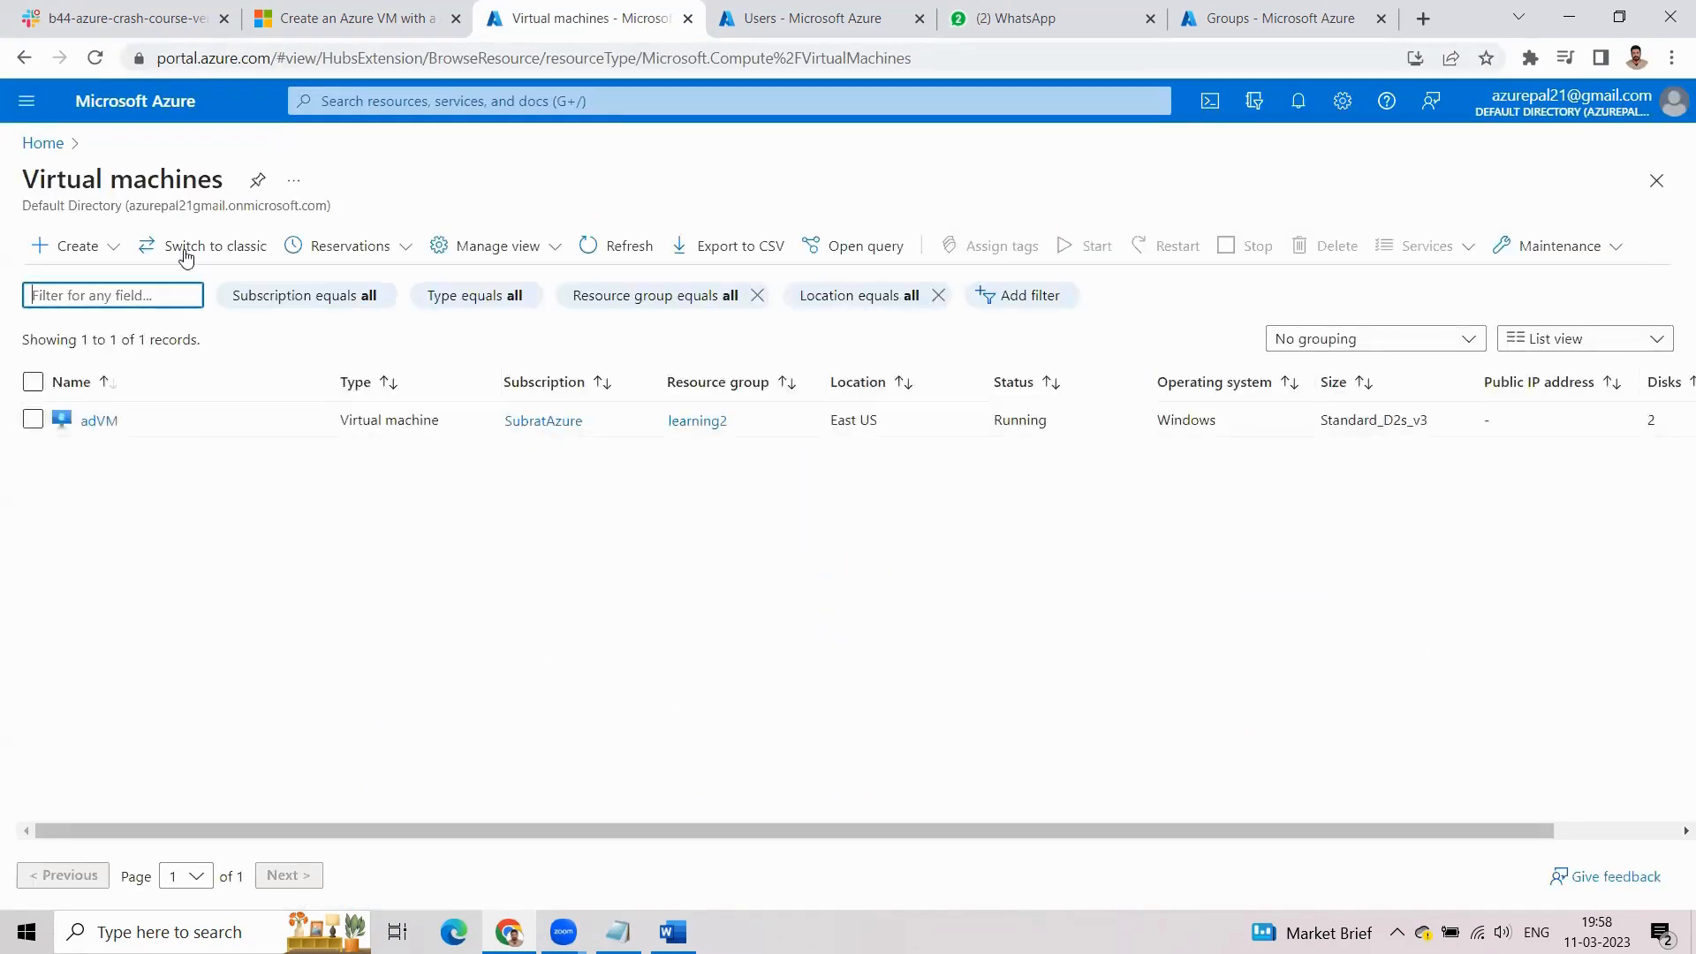
left_click(609, 246)
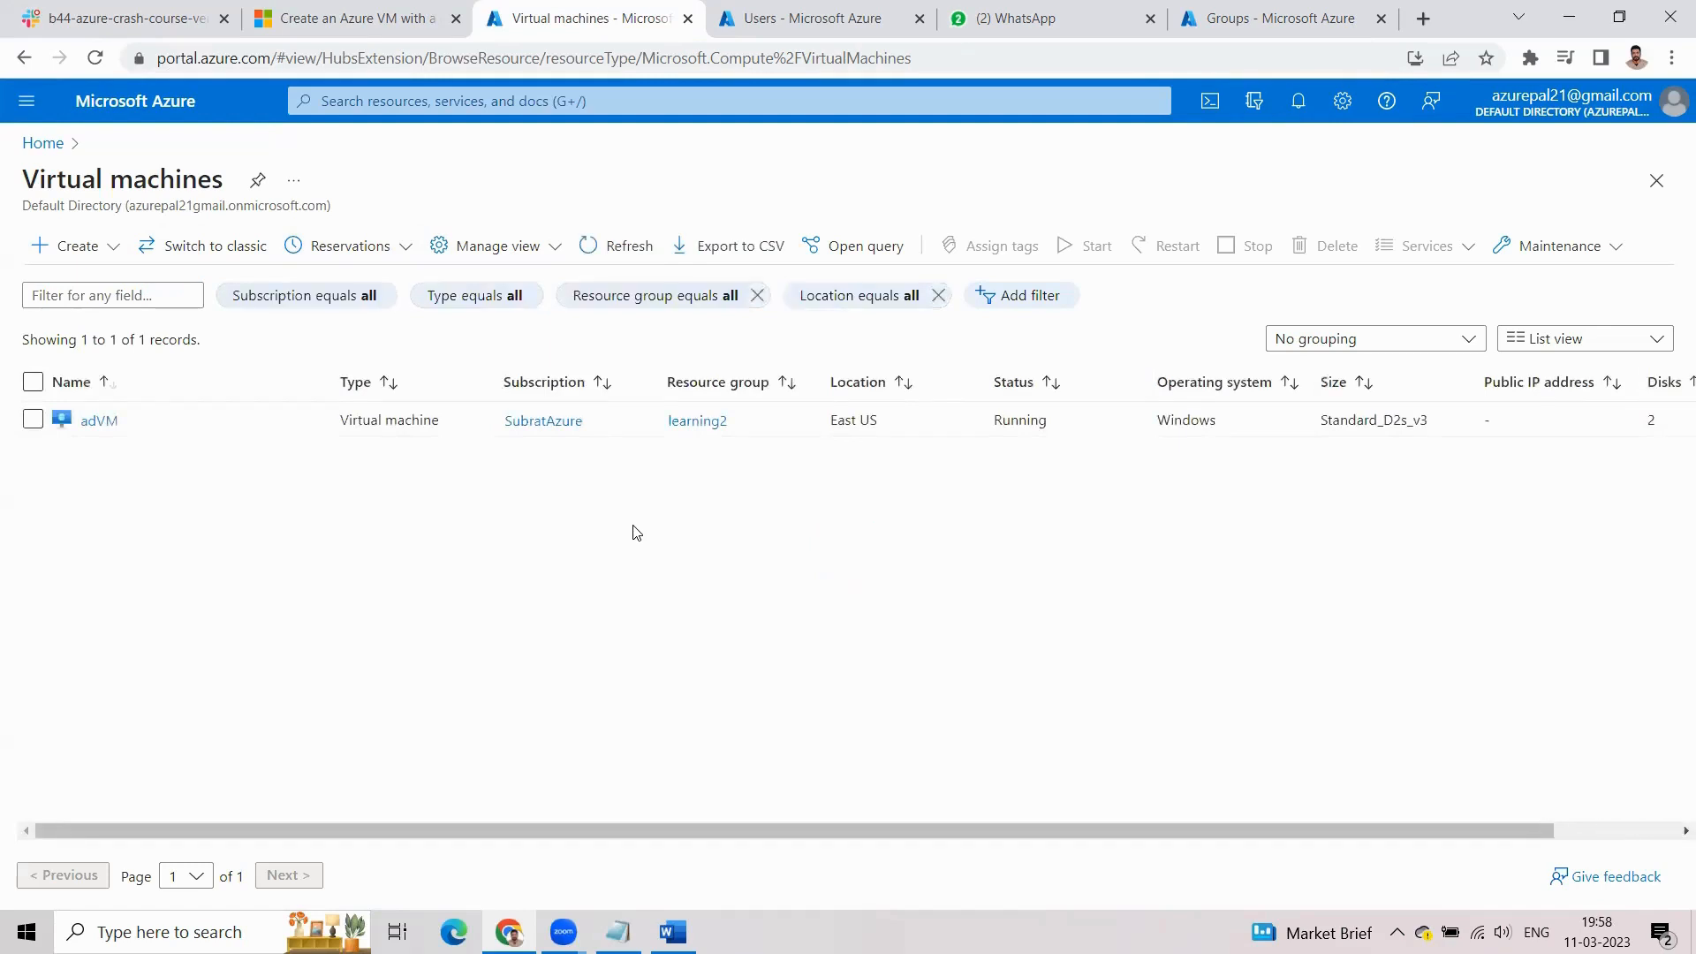
left_click_drag(525, 830, 689, 794)
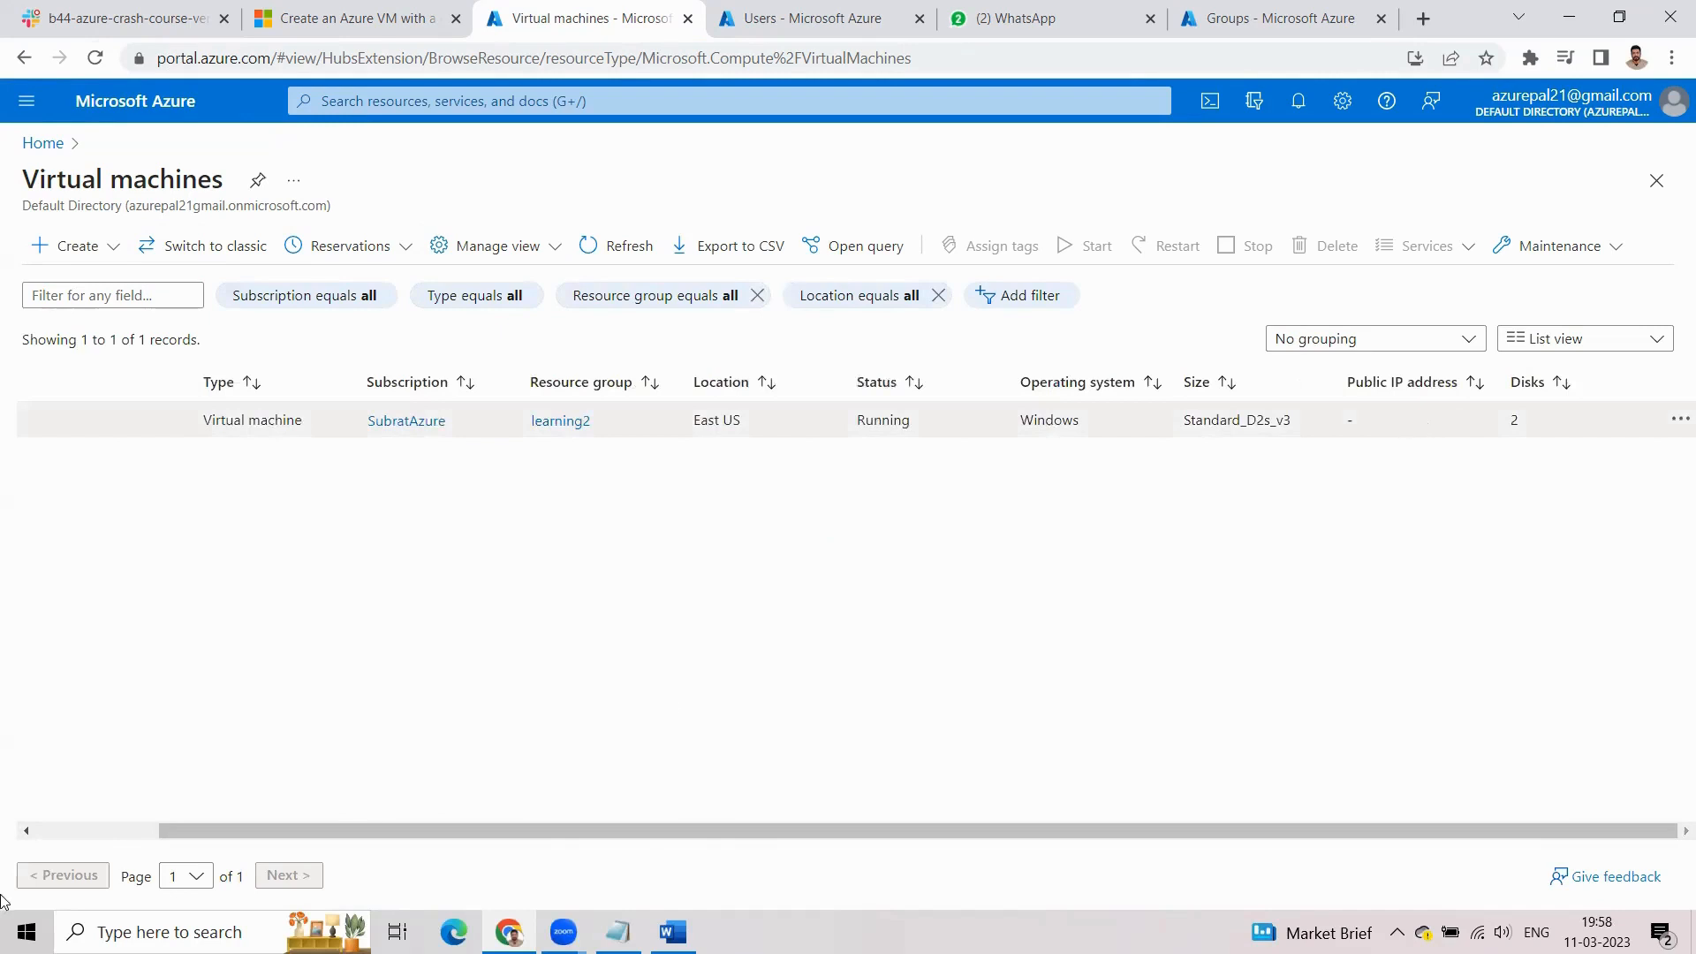
left_click_drag(261, 830, 11, 810)
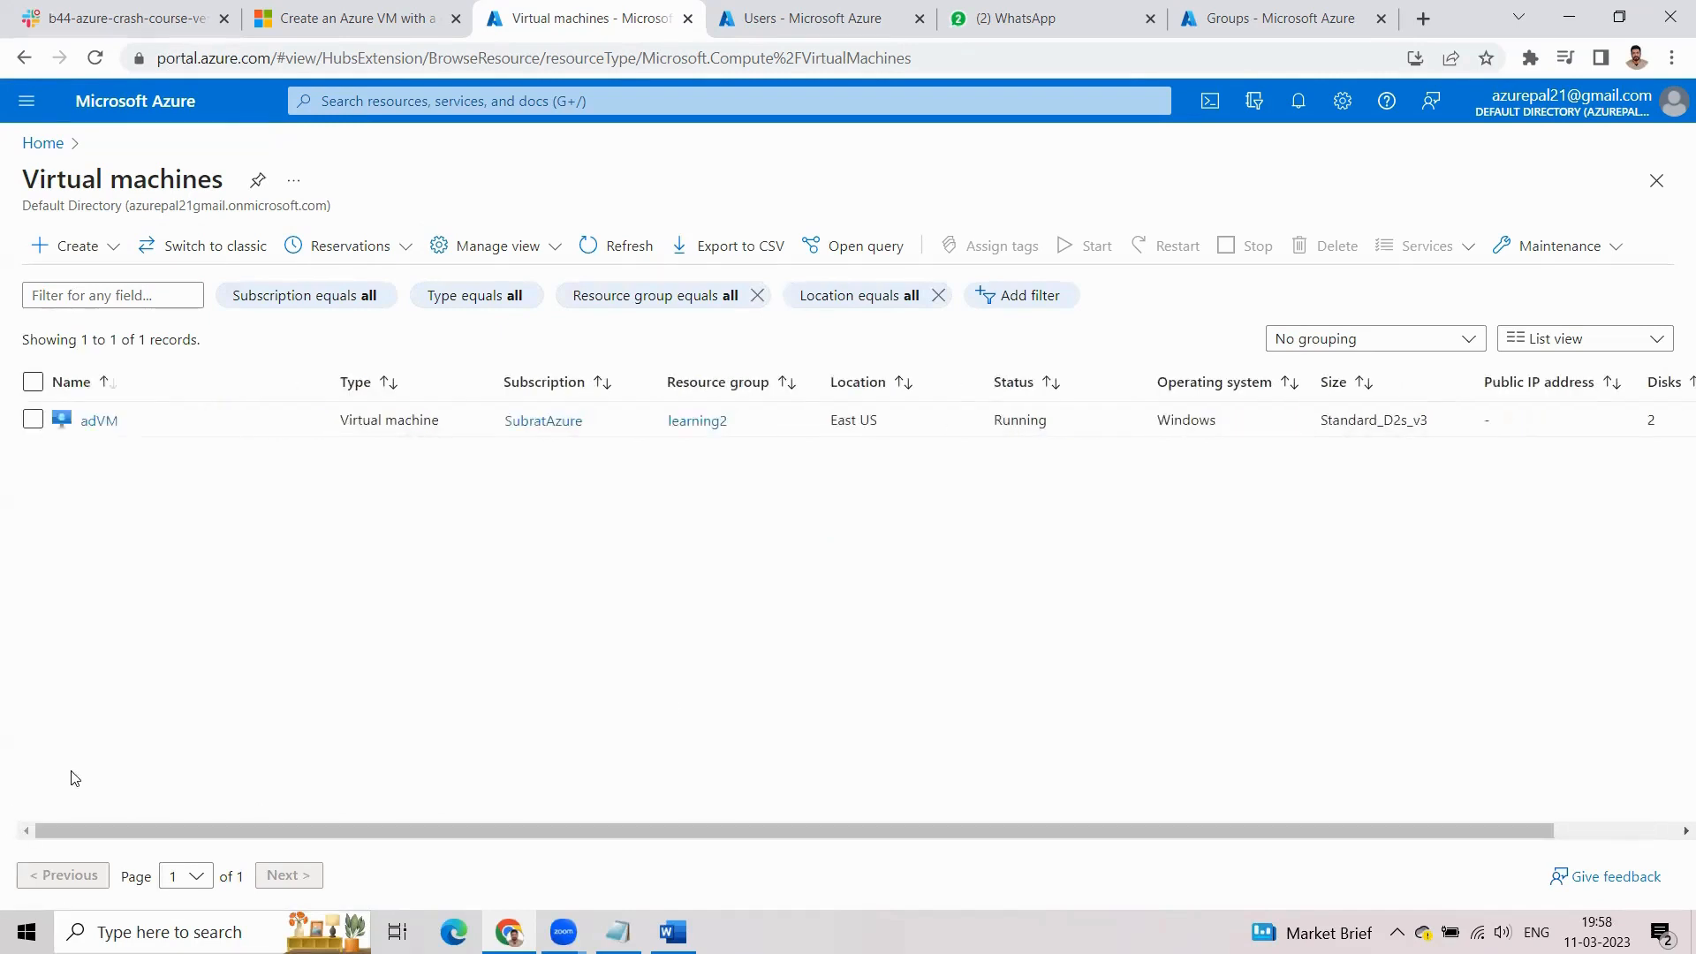
left_click(583, 251)
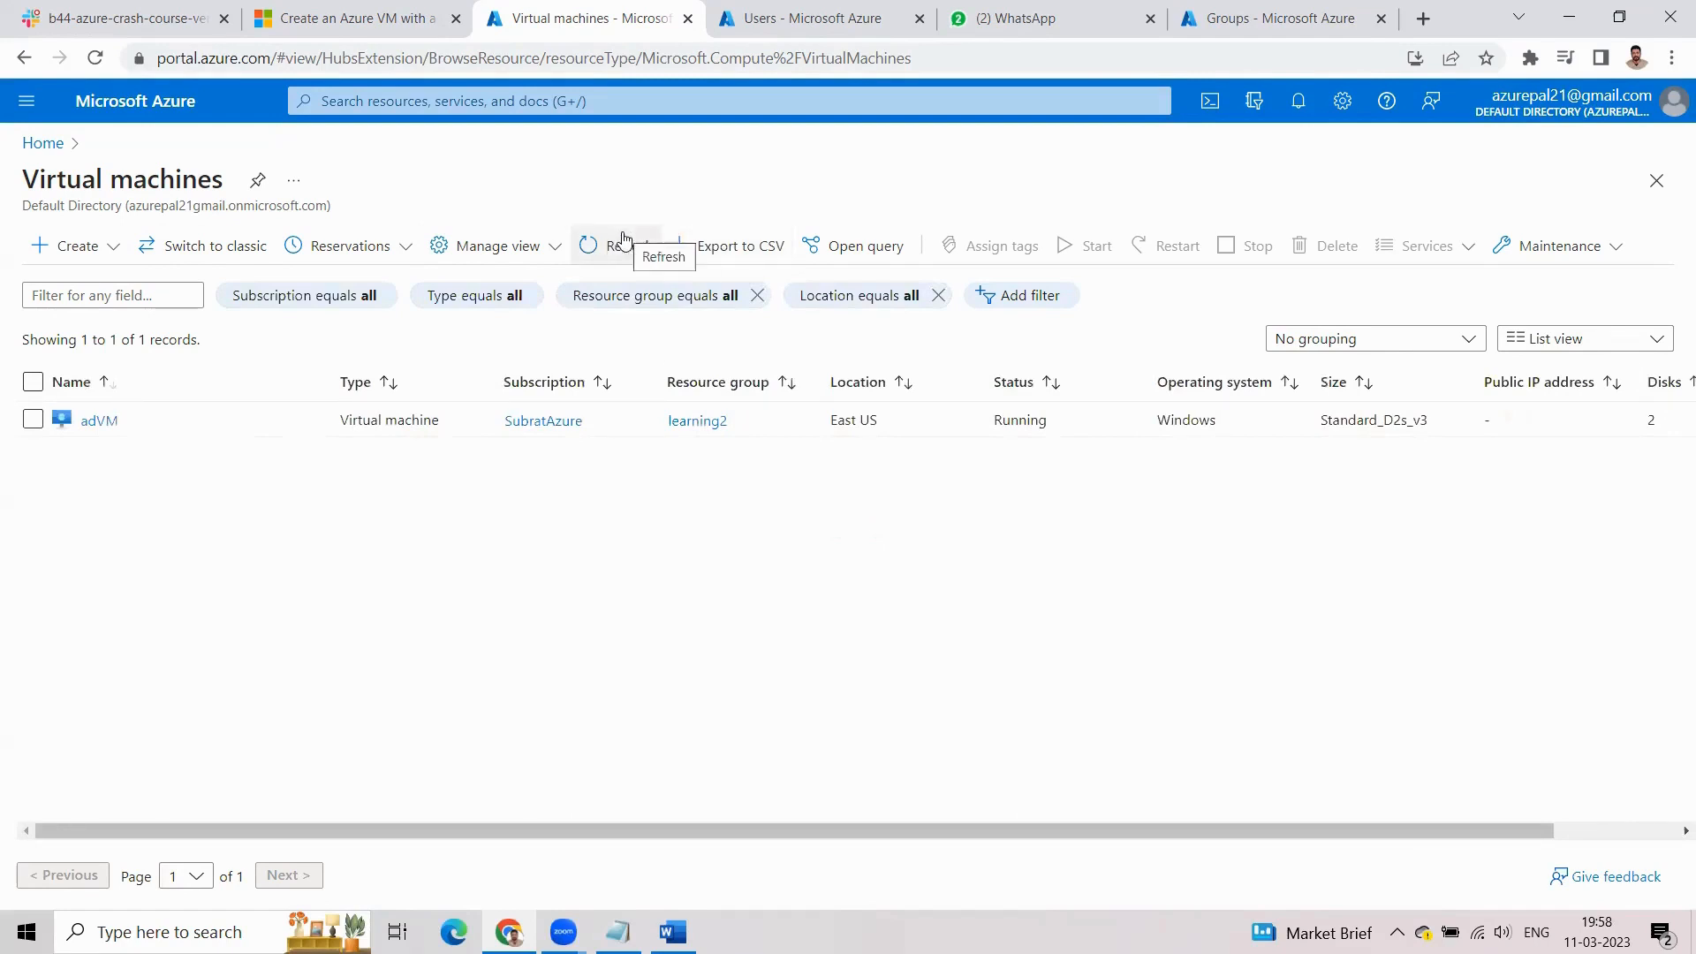
Check the portal notifications and the signed-in account details, closing both.
left_click(1298, 104)
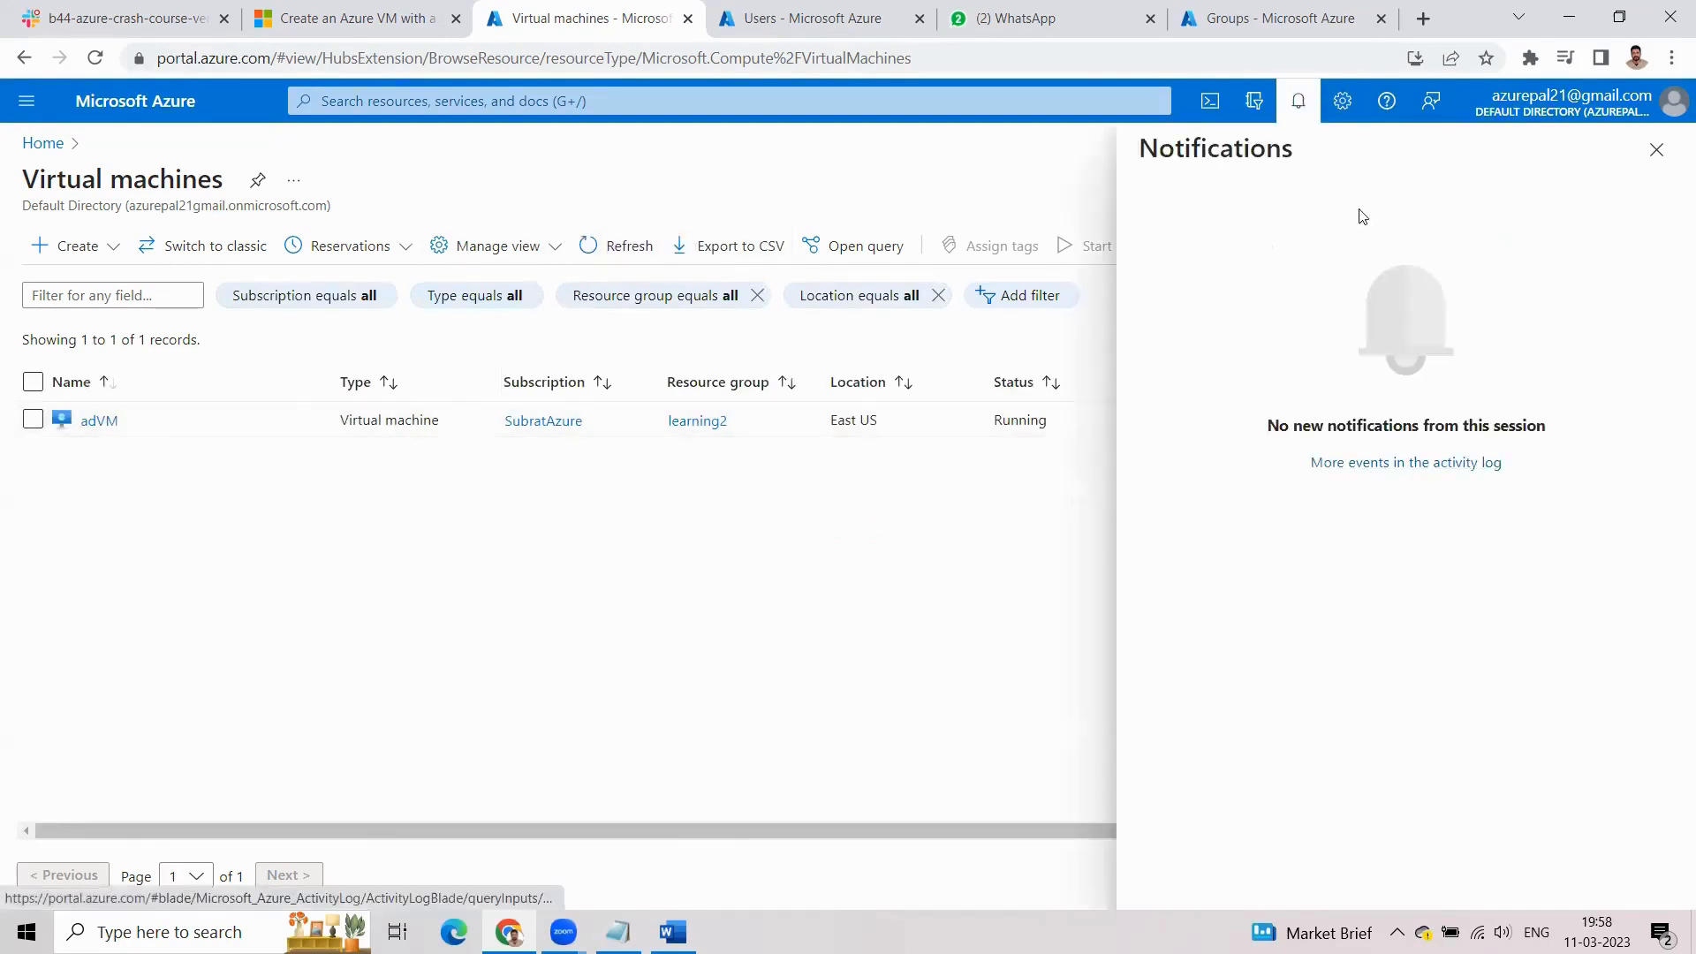
left_click(1657, 147)
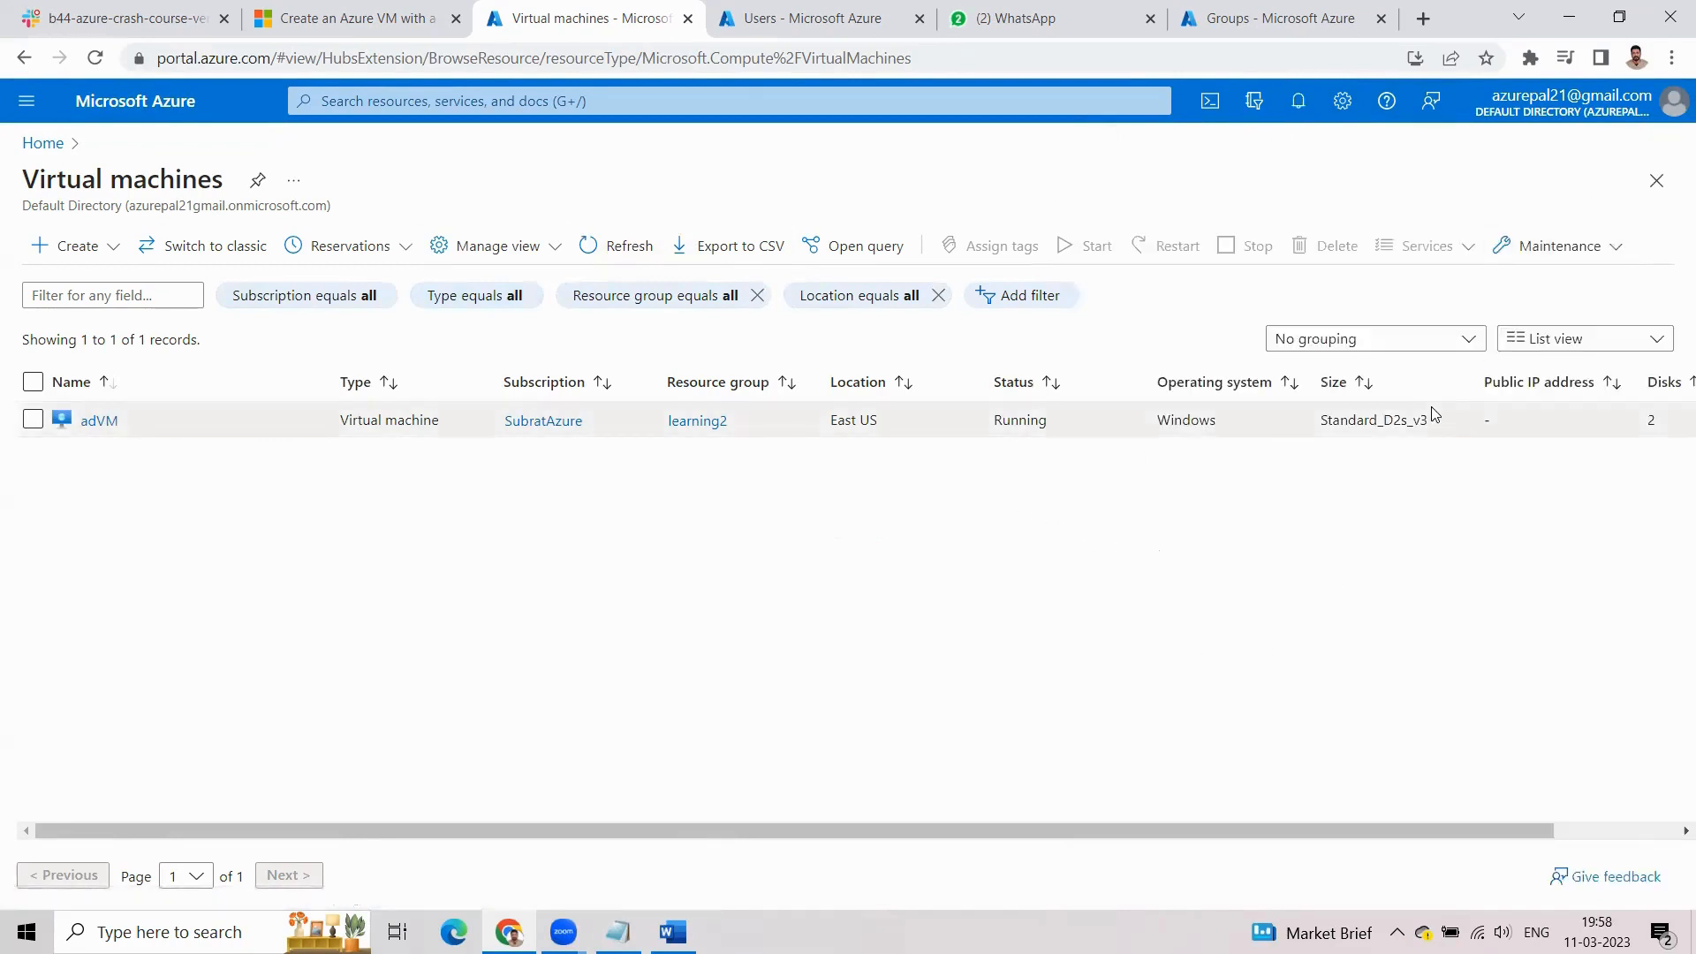
left_click(1583, 115)
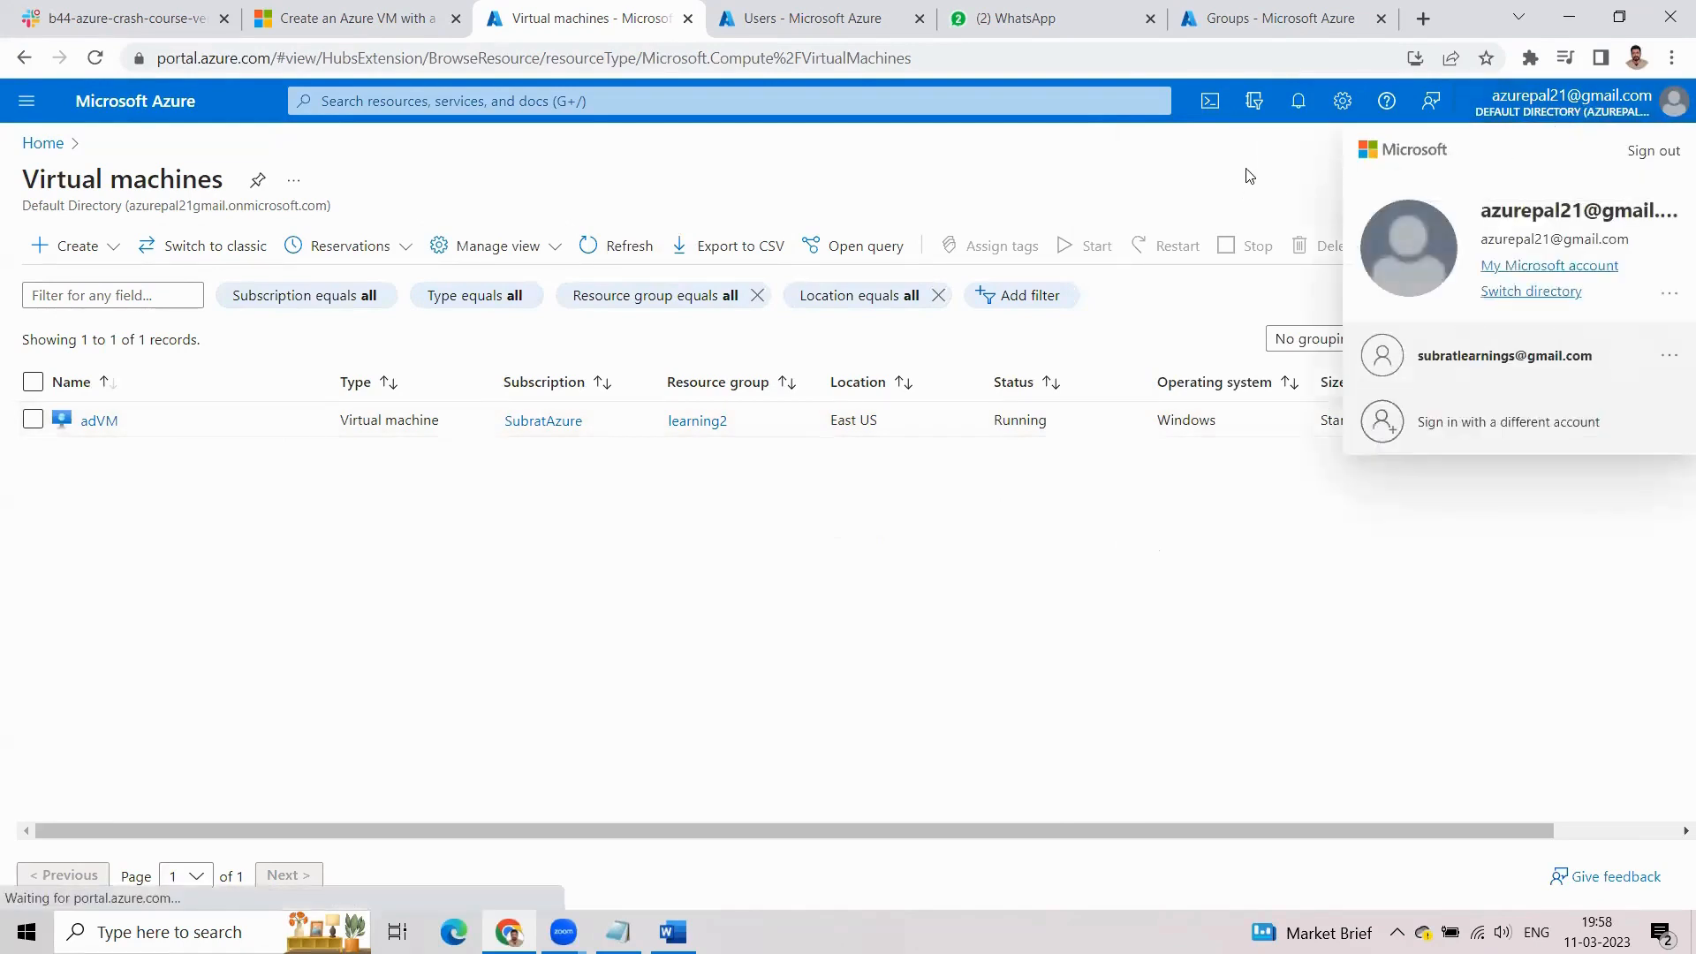
left_click(1164, 164)
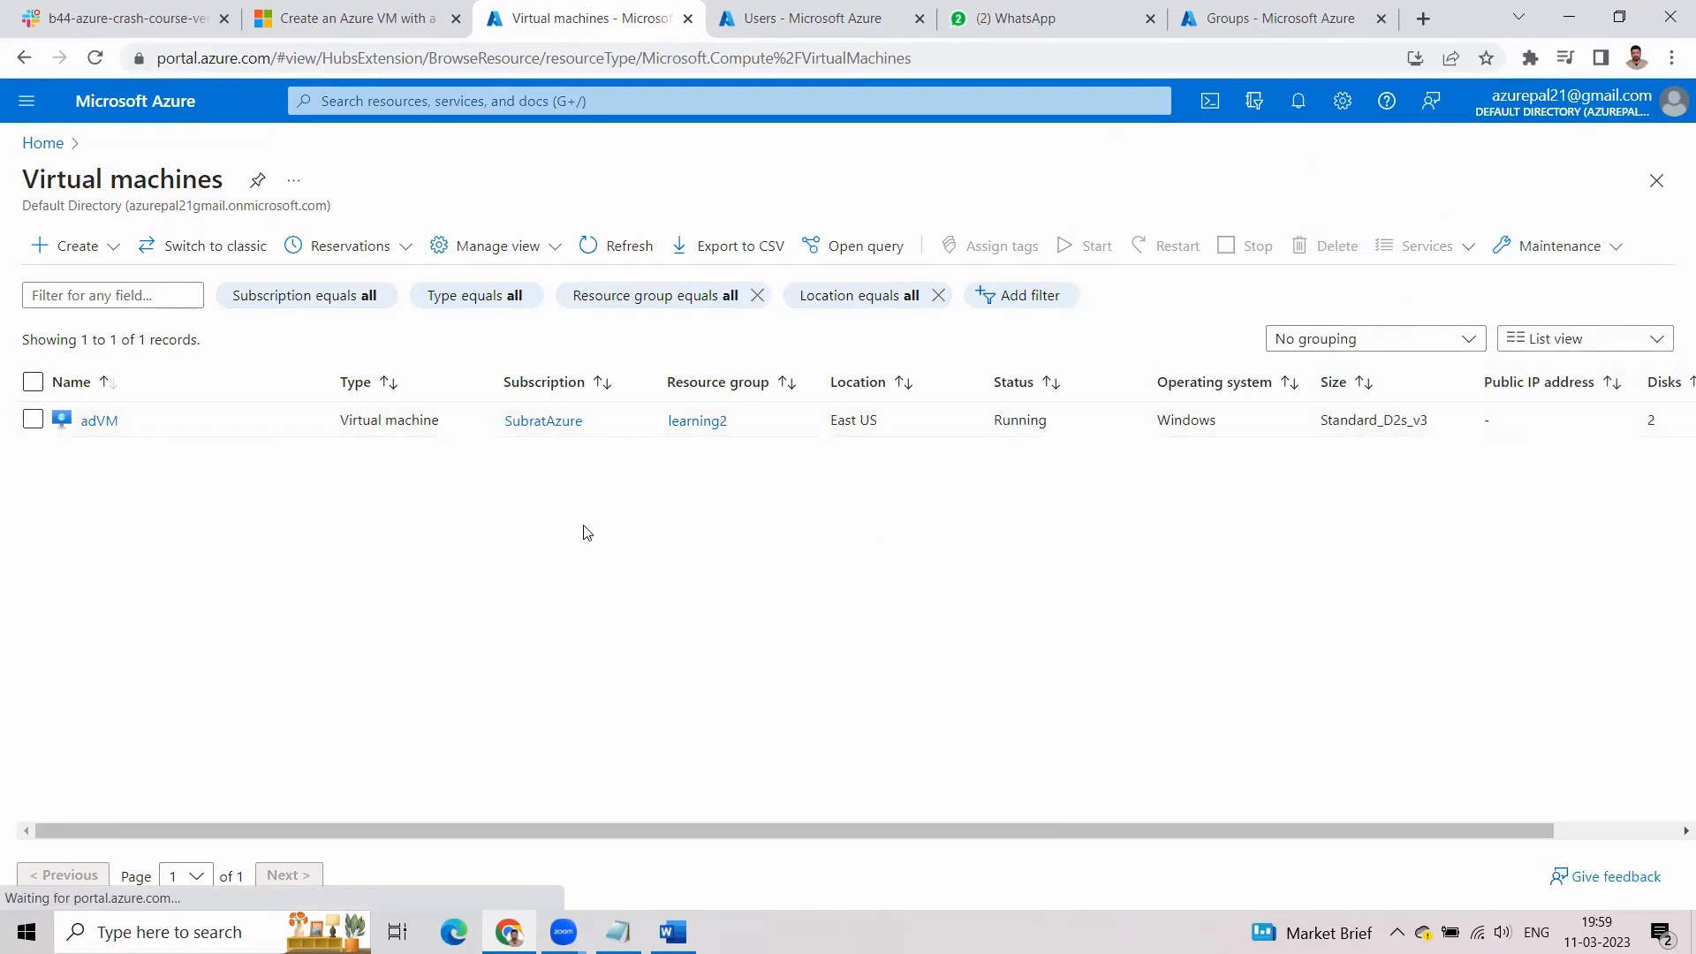
Open the ipconfig1 settings of adNic, the network interface attached to the adVM virtual machine.
left_click(97, 424)
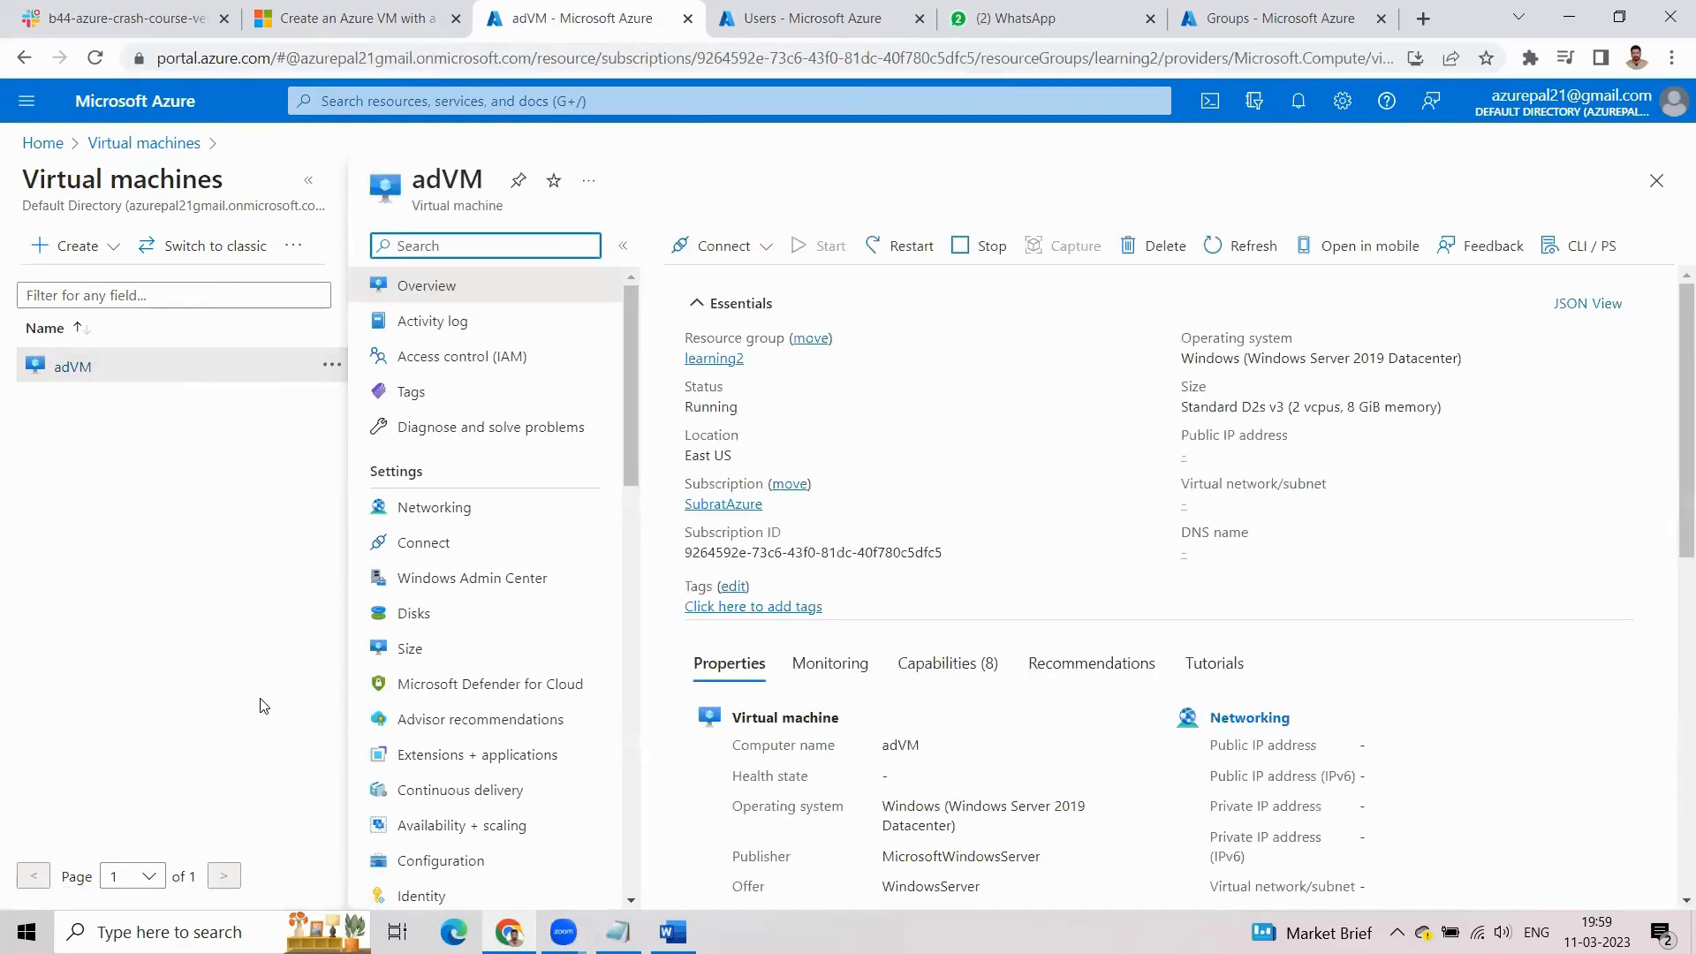
left_click(471, 505)
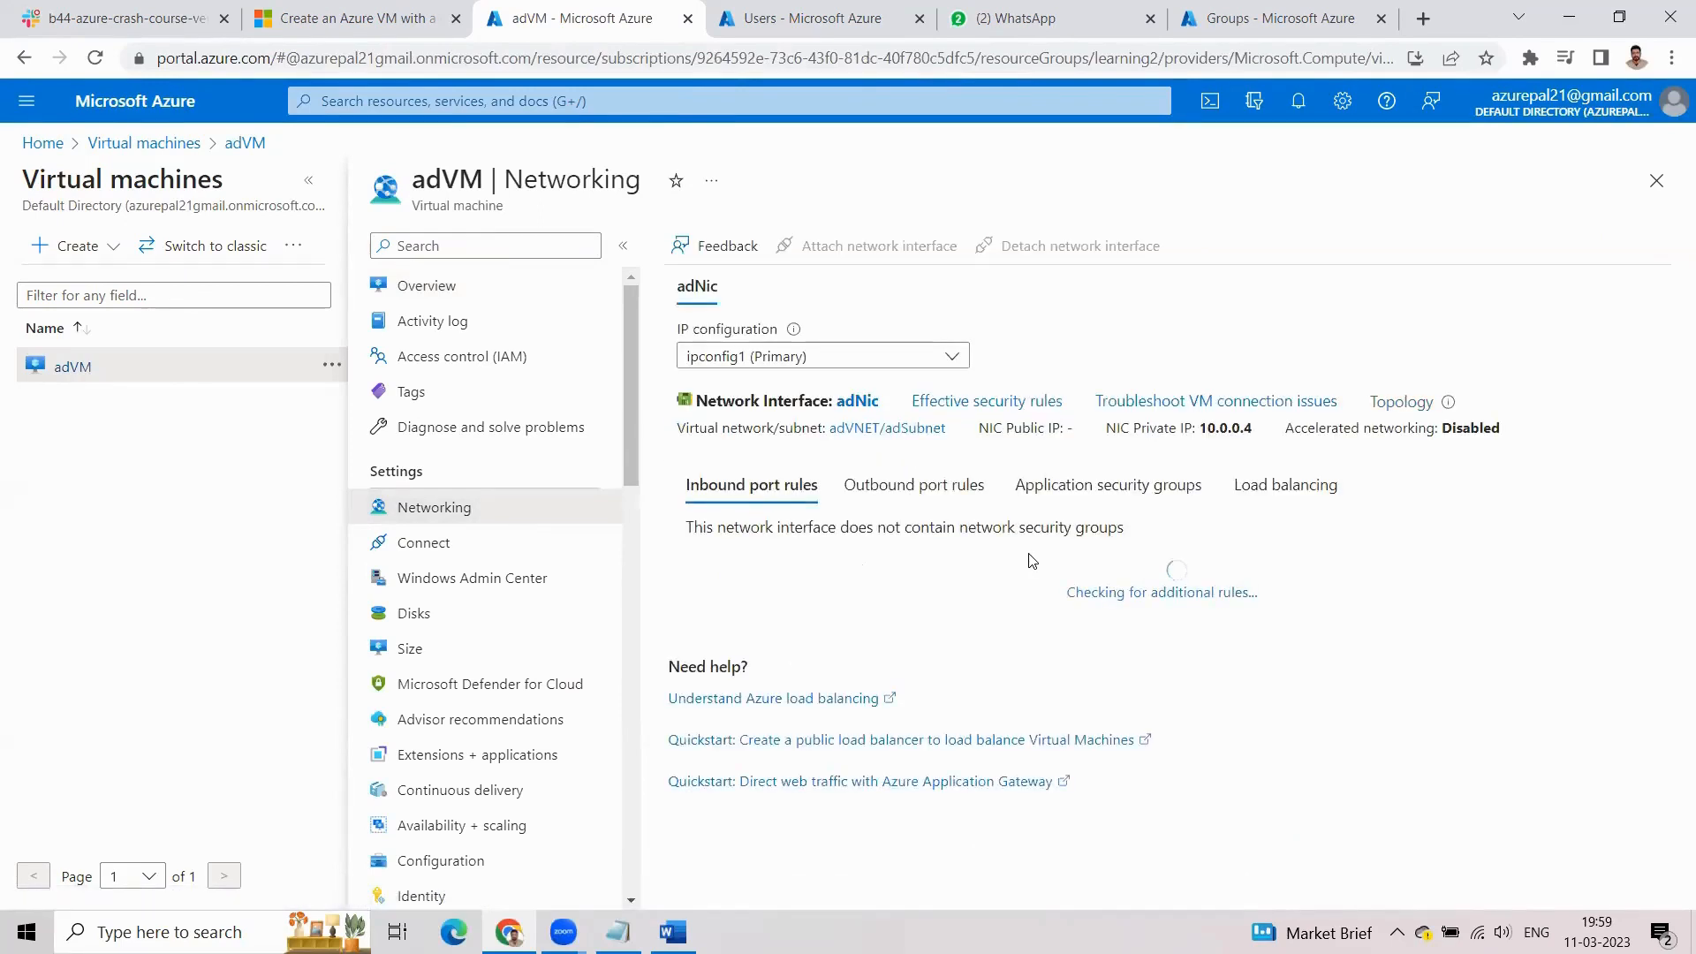
left_click(856, 401)
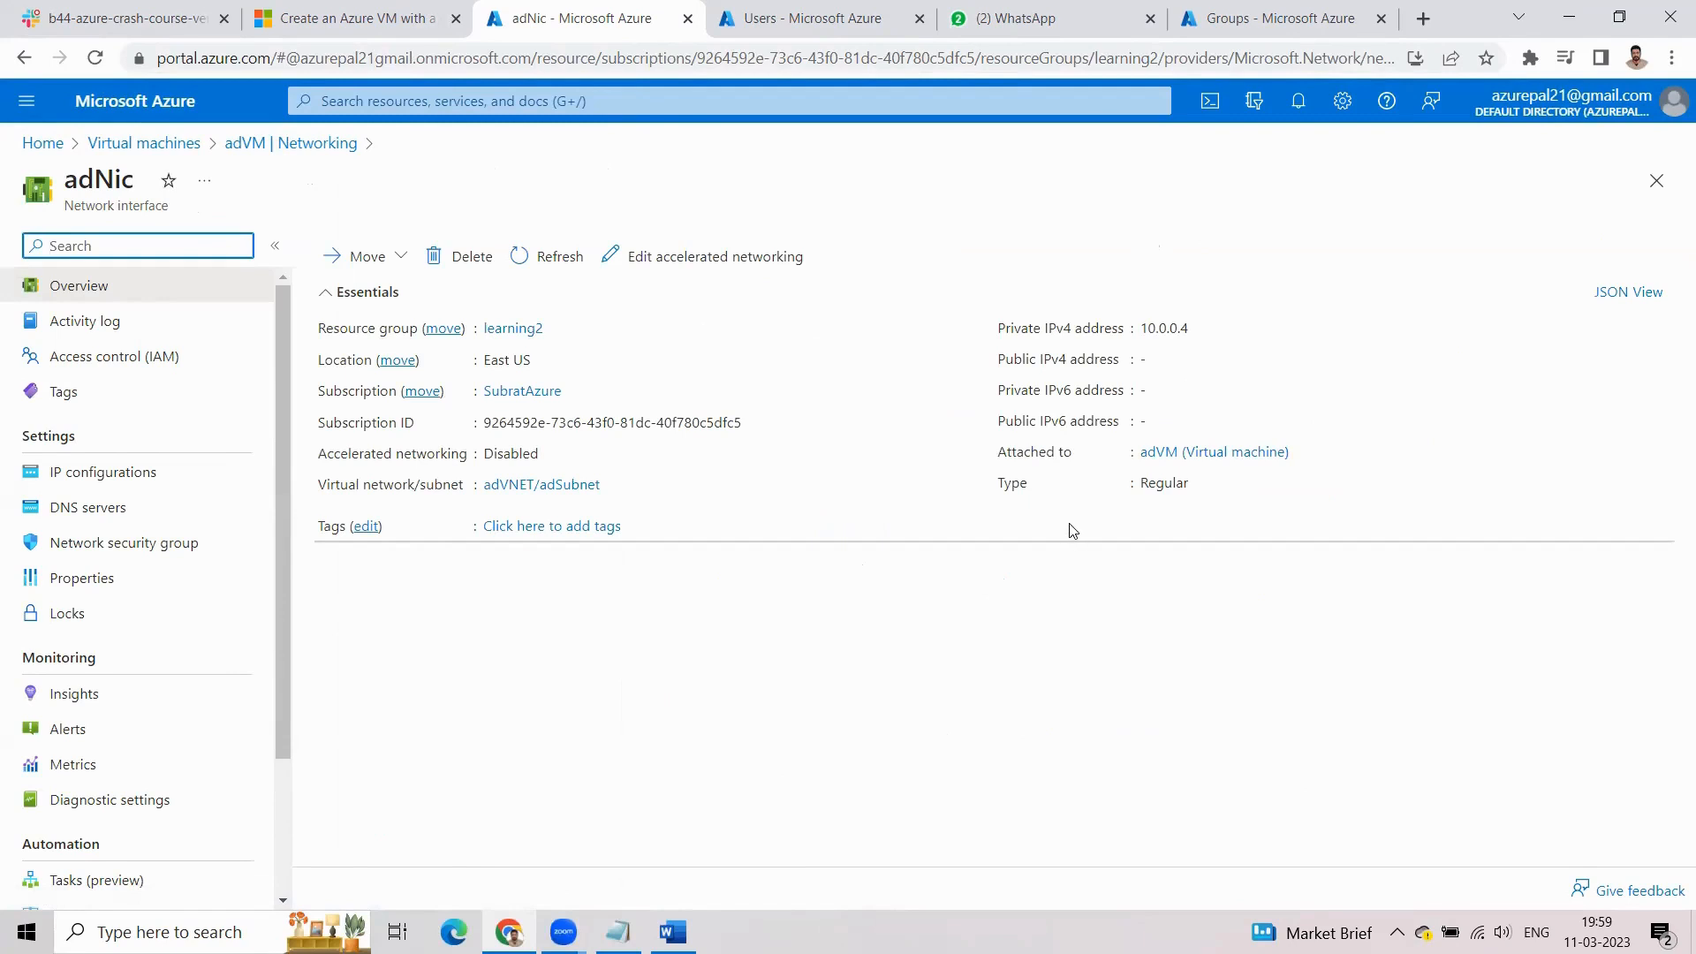
left_click(89, 482)
left_click(89, 482)
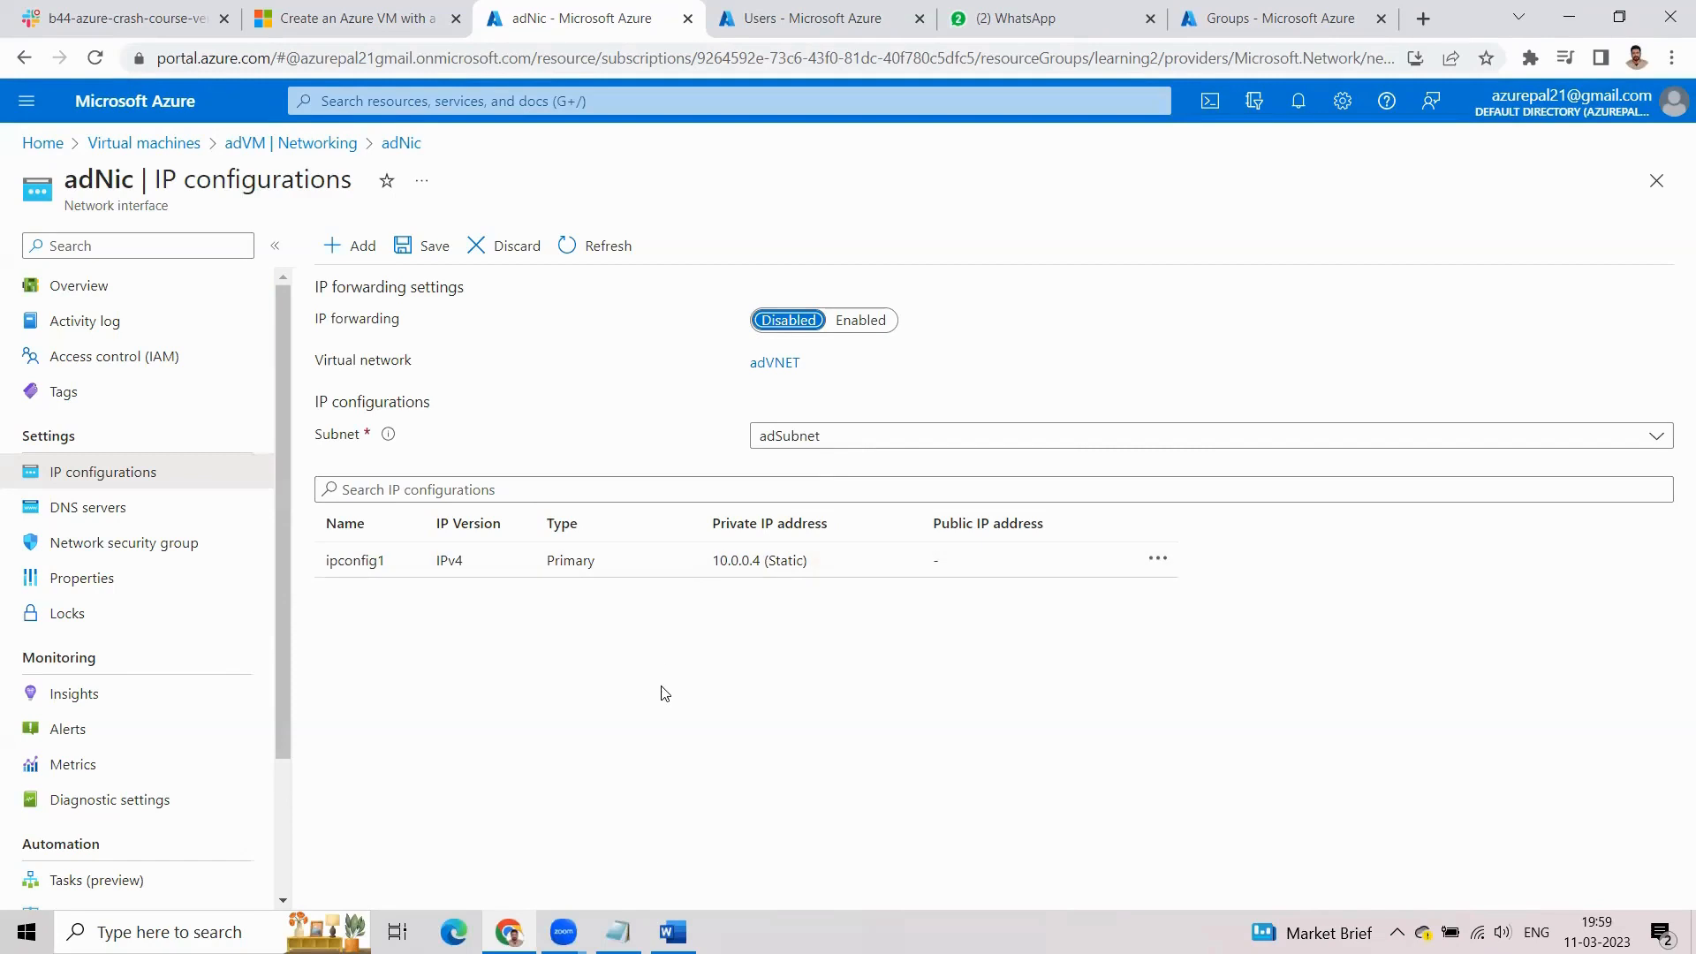
left_click(1157, 561)
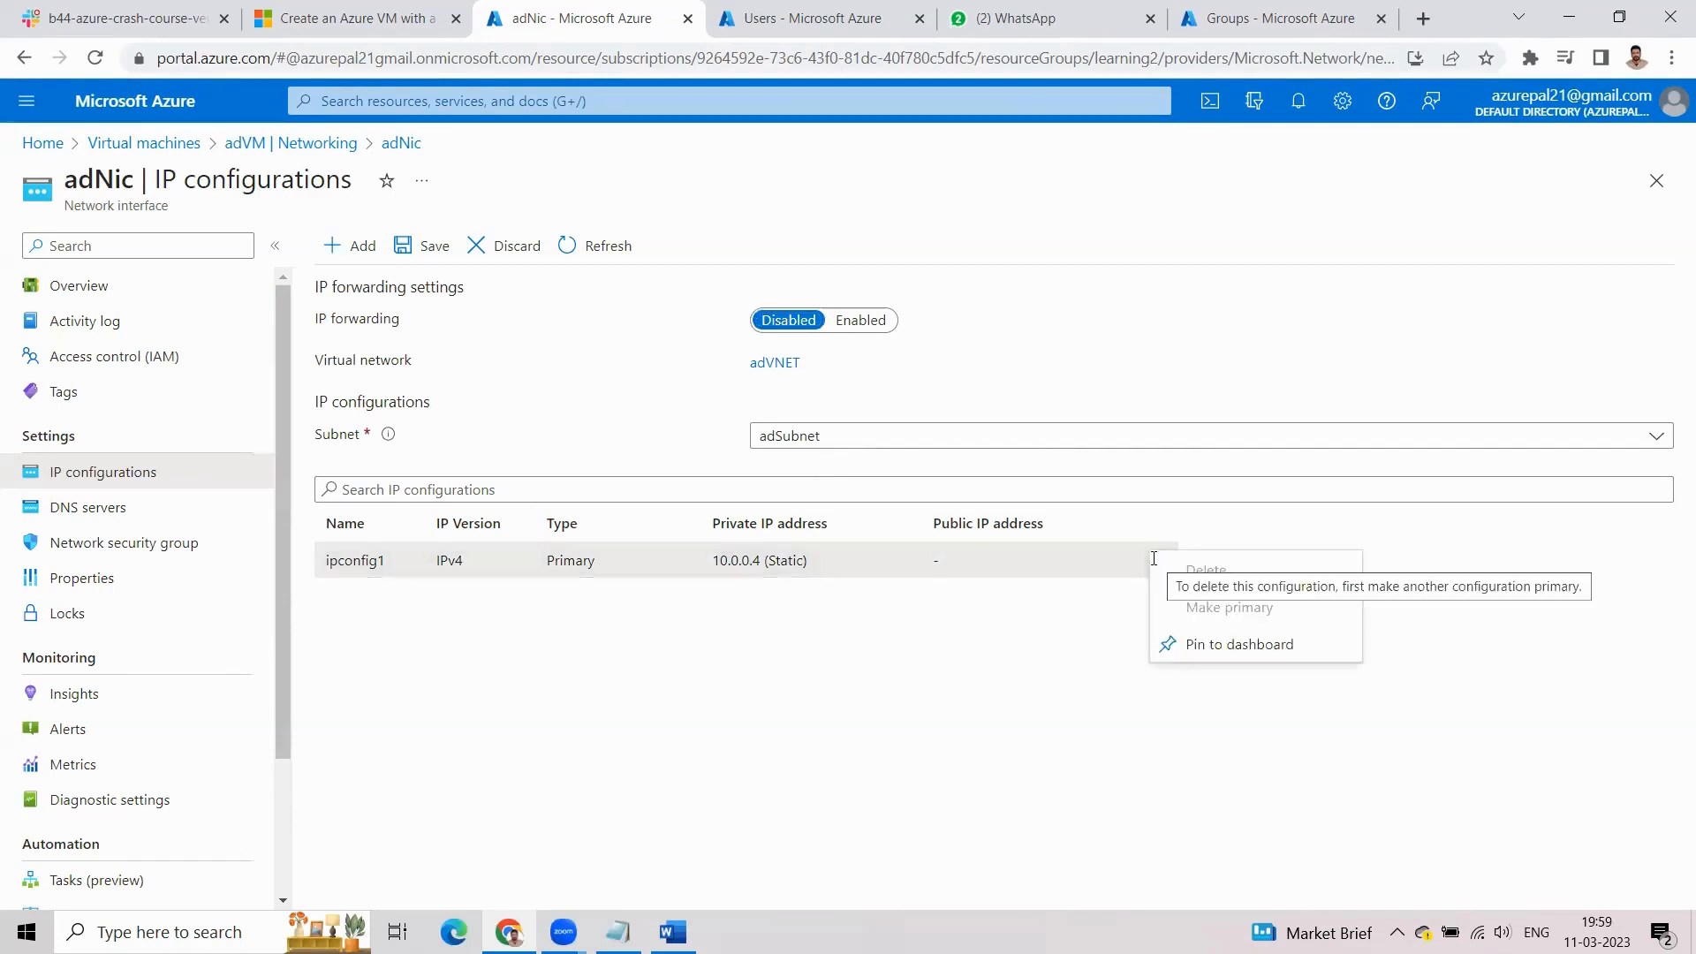
left_click(977, 613)
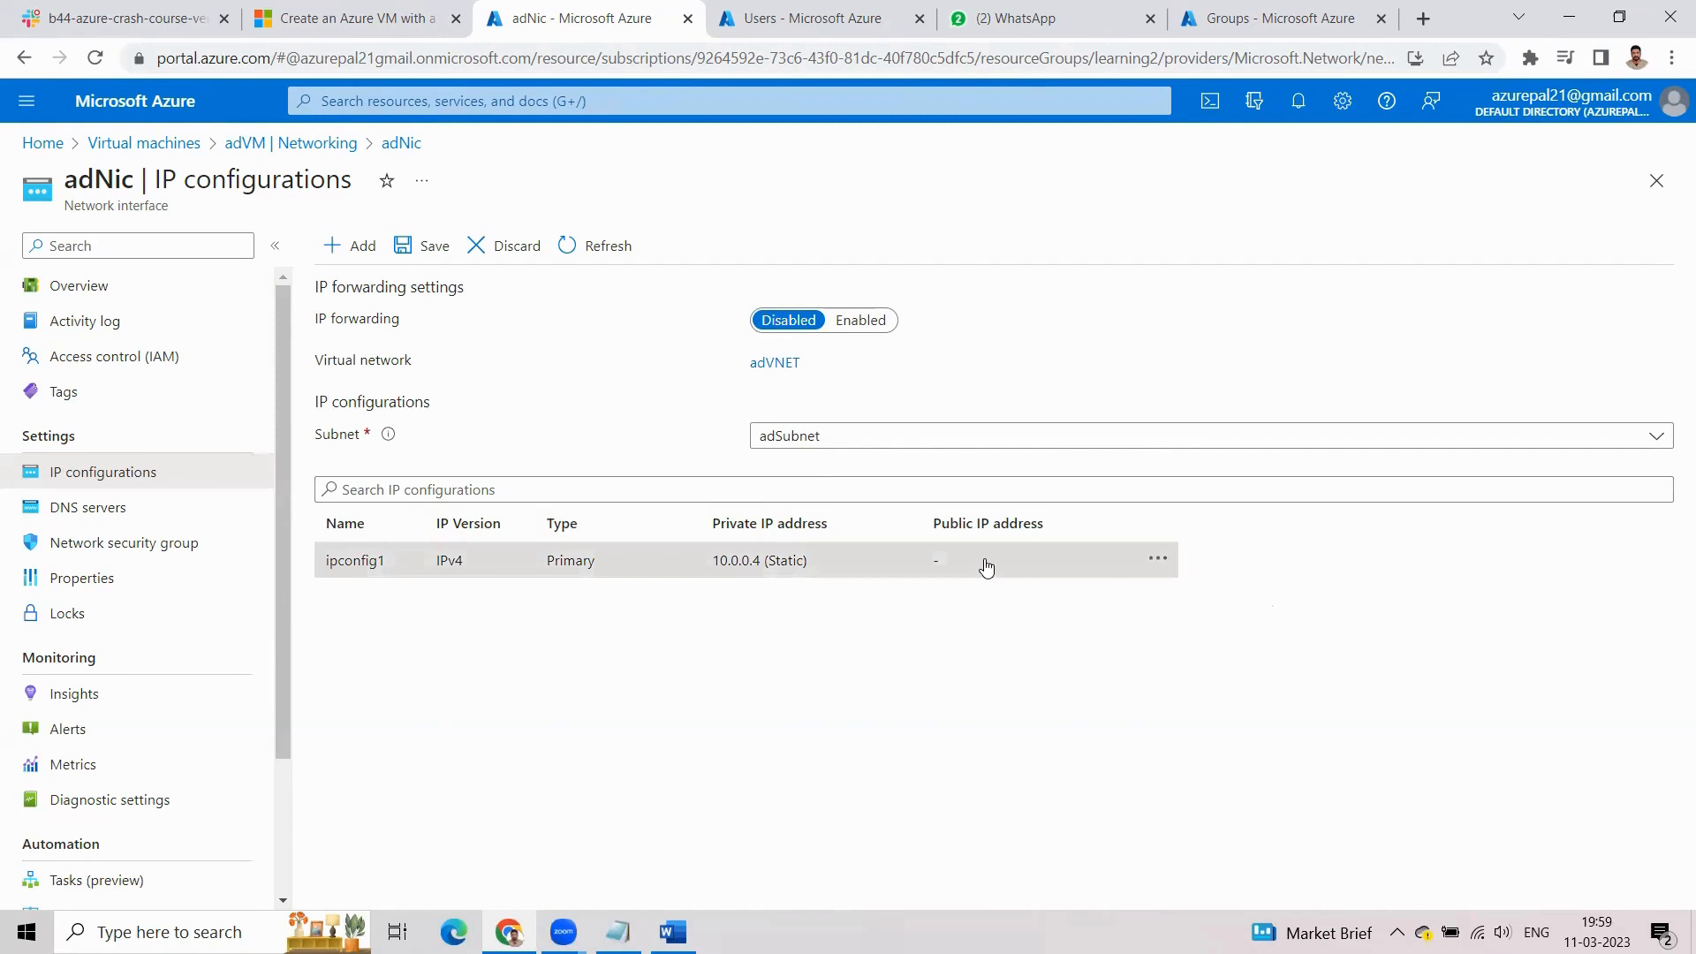
left_click(987, 567)
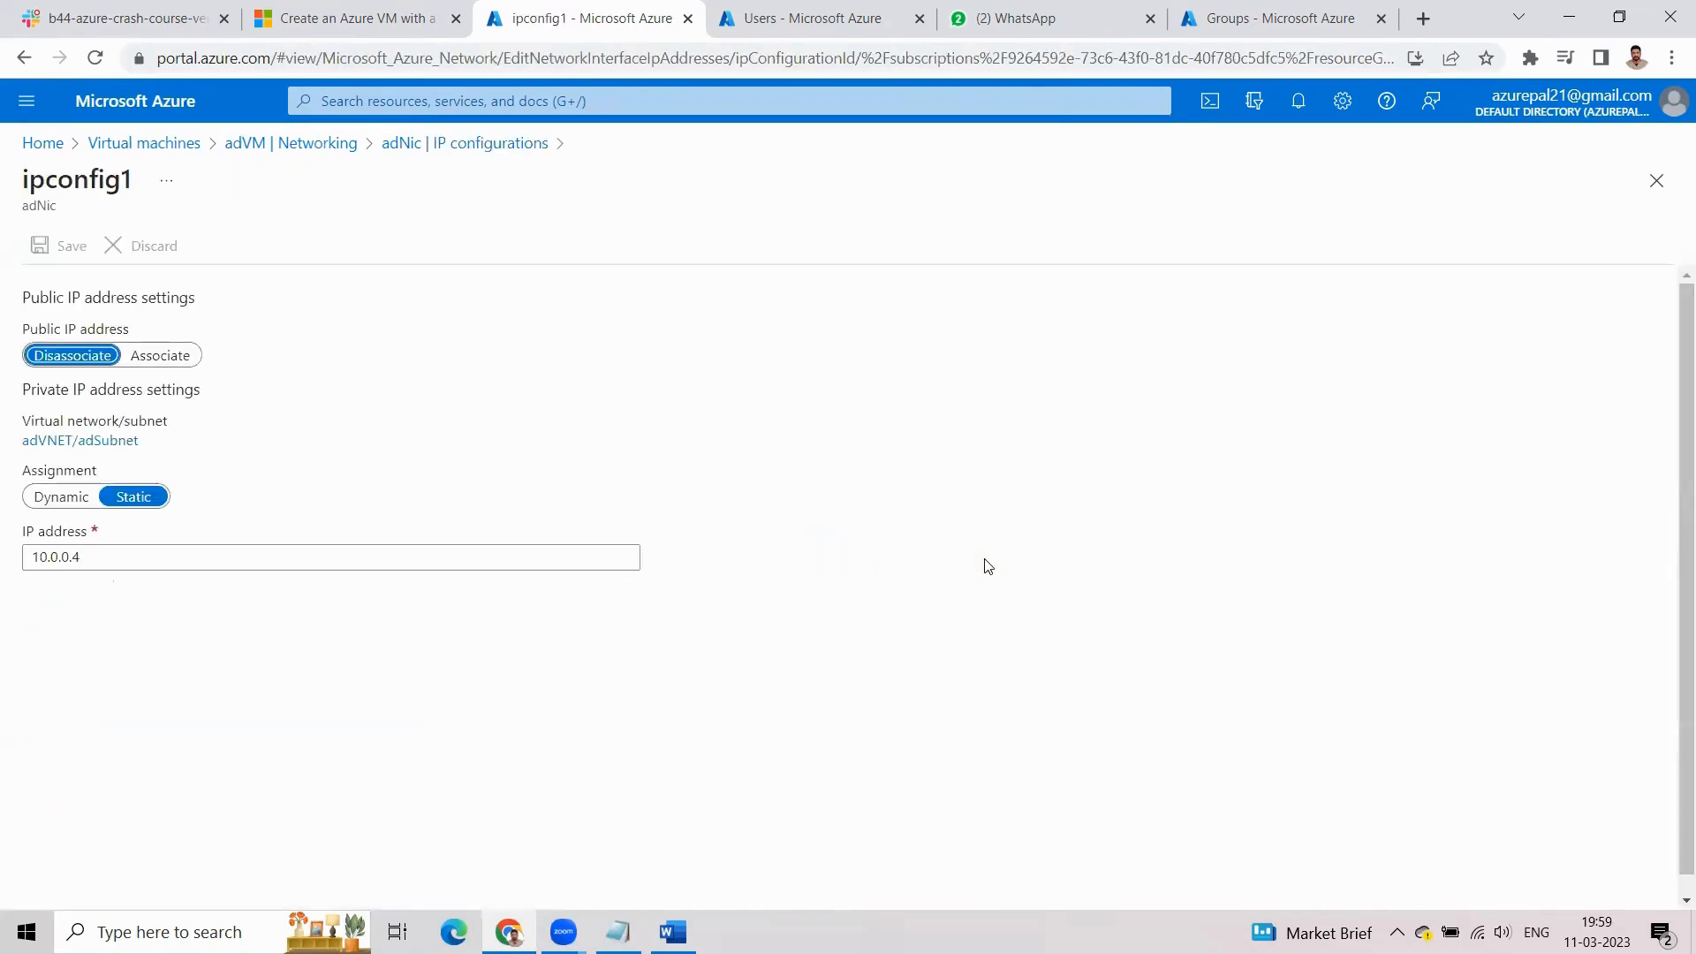
Associate a new public IP address named publicip, with Basic SKU and Dynamic assignment, with ipconfig1 and save the configuration.
left_click(161, 355)
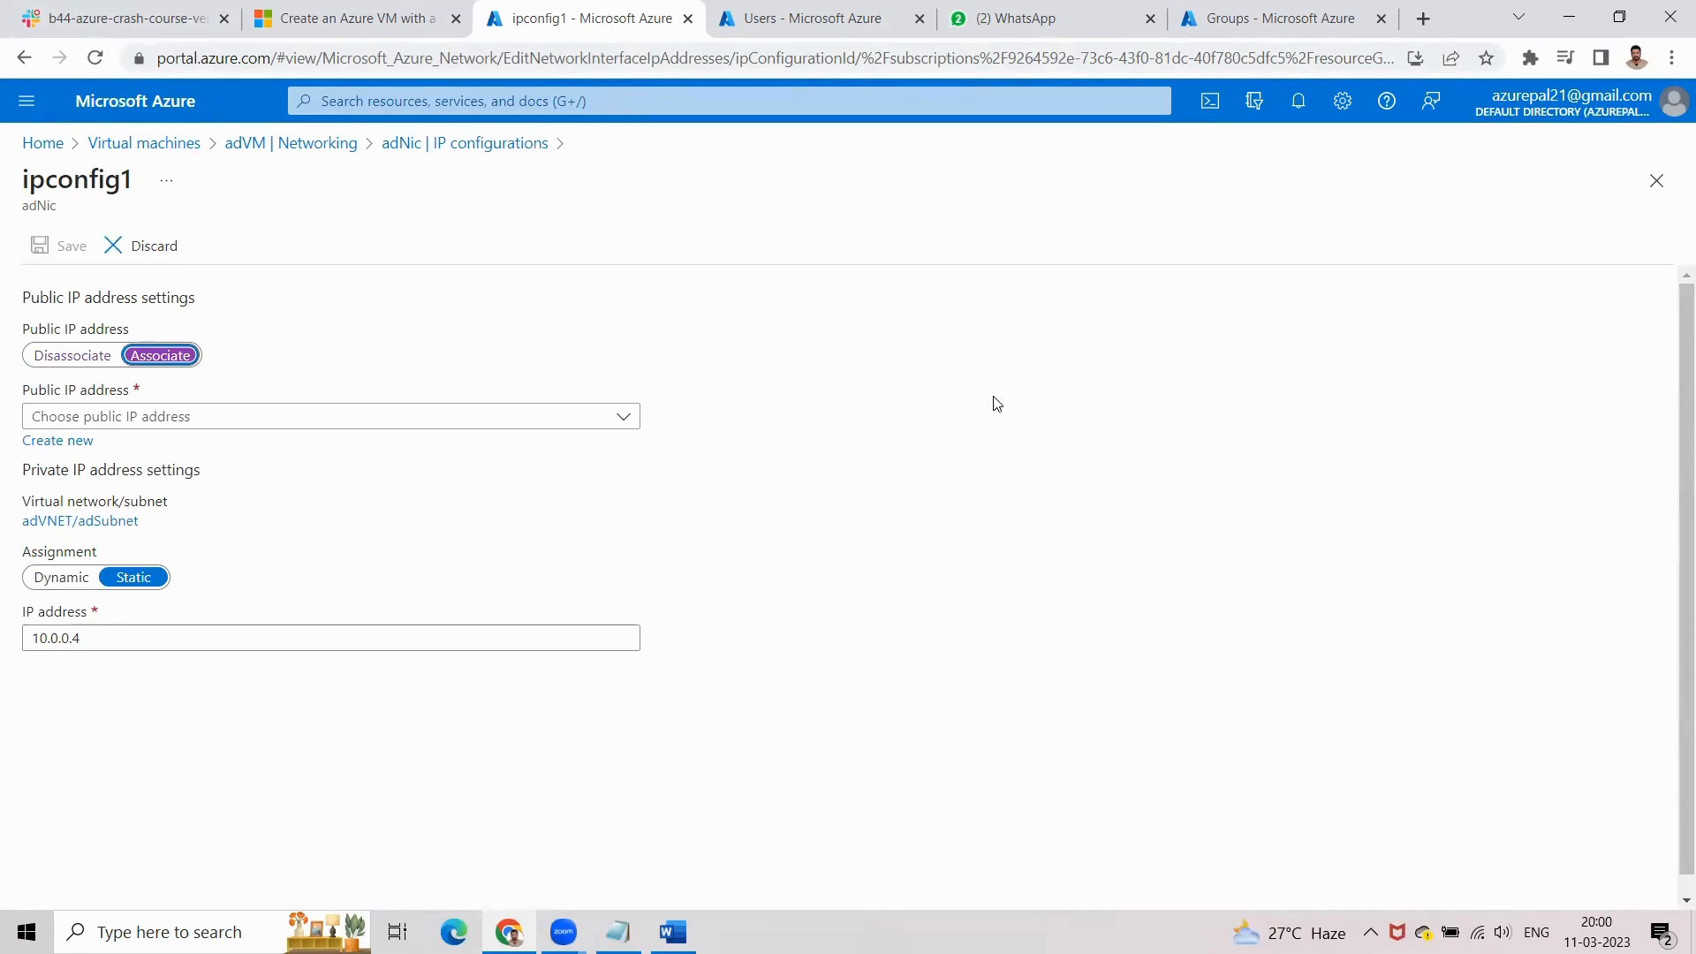
left_click(63, 446)
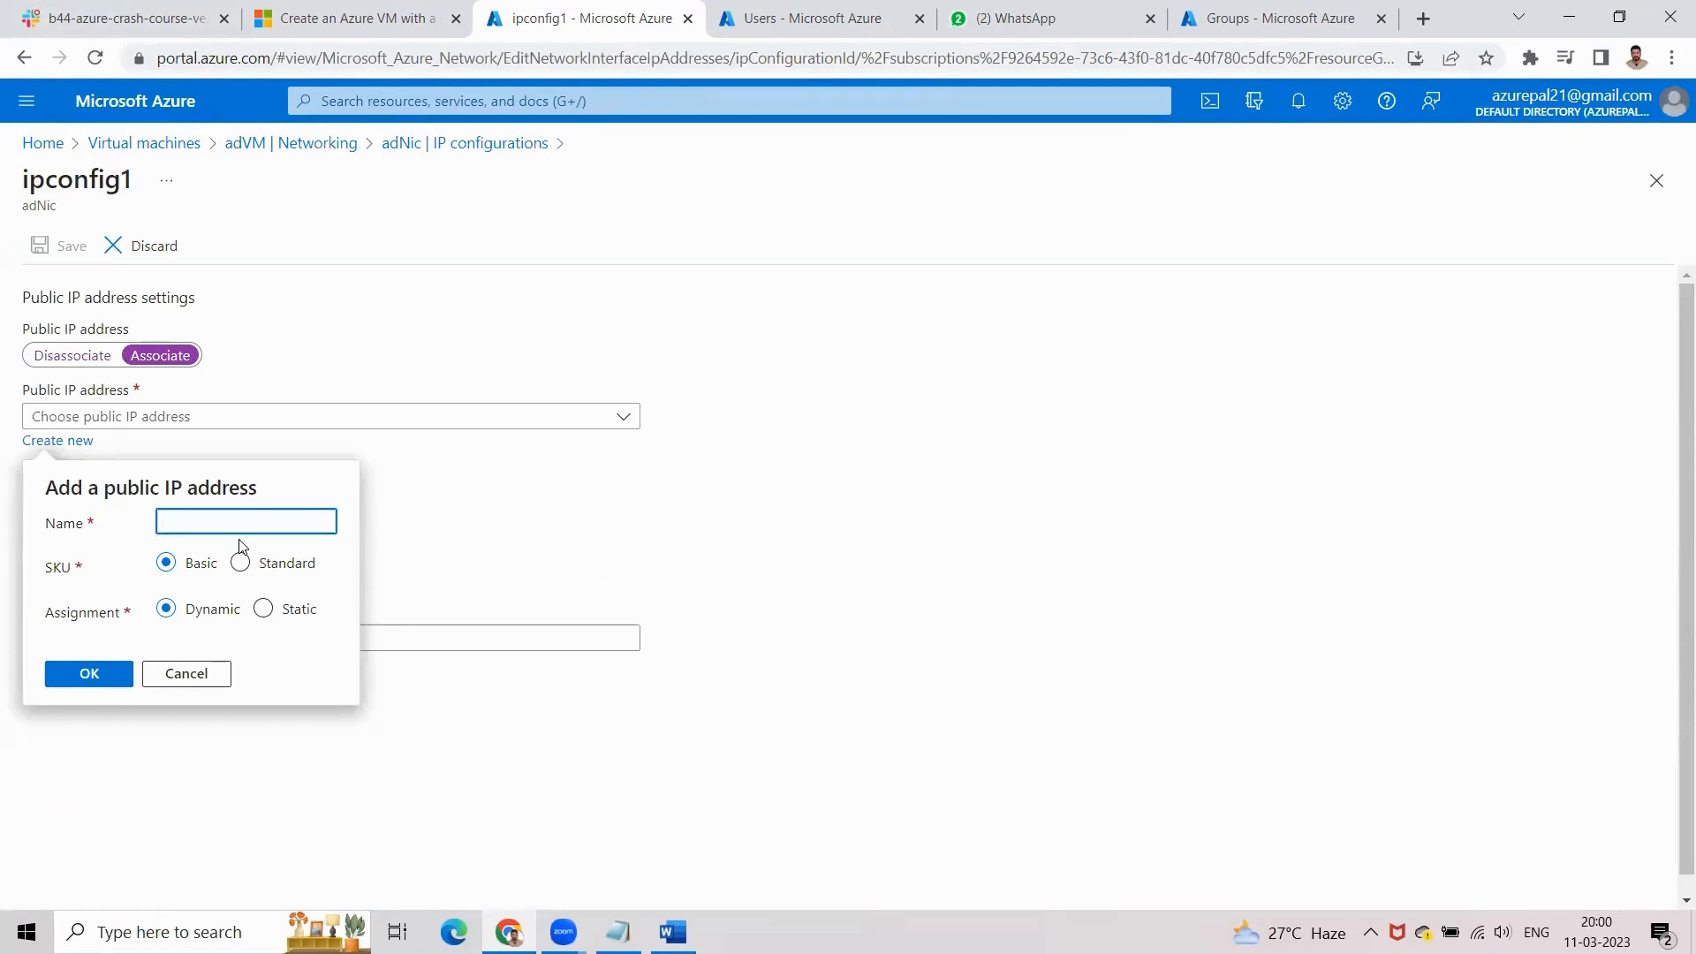
type("publicip")
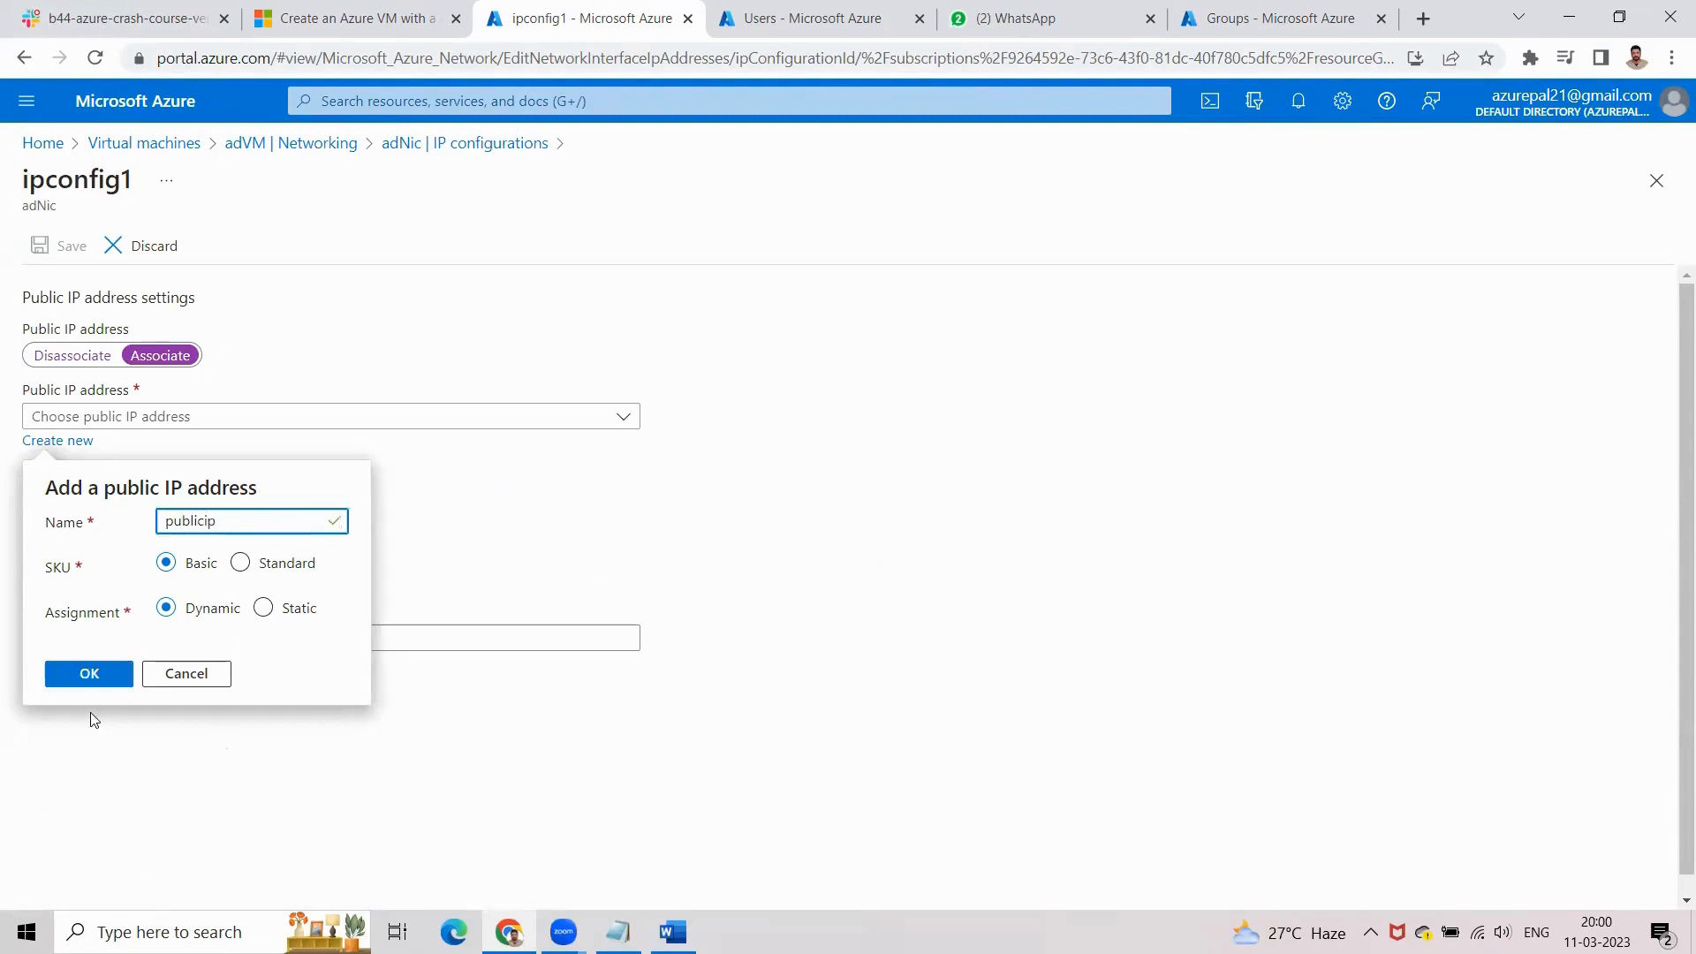
left_click(89, 674)
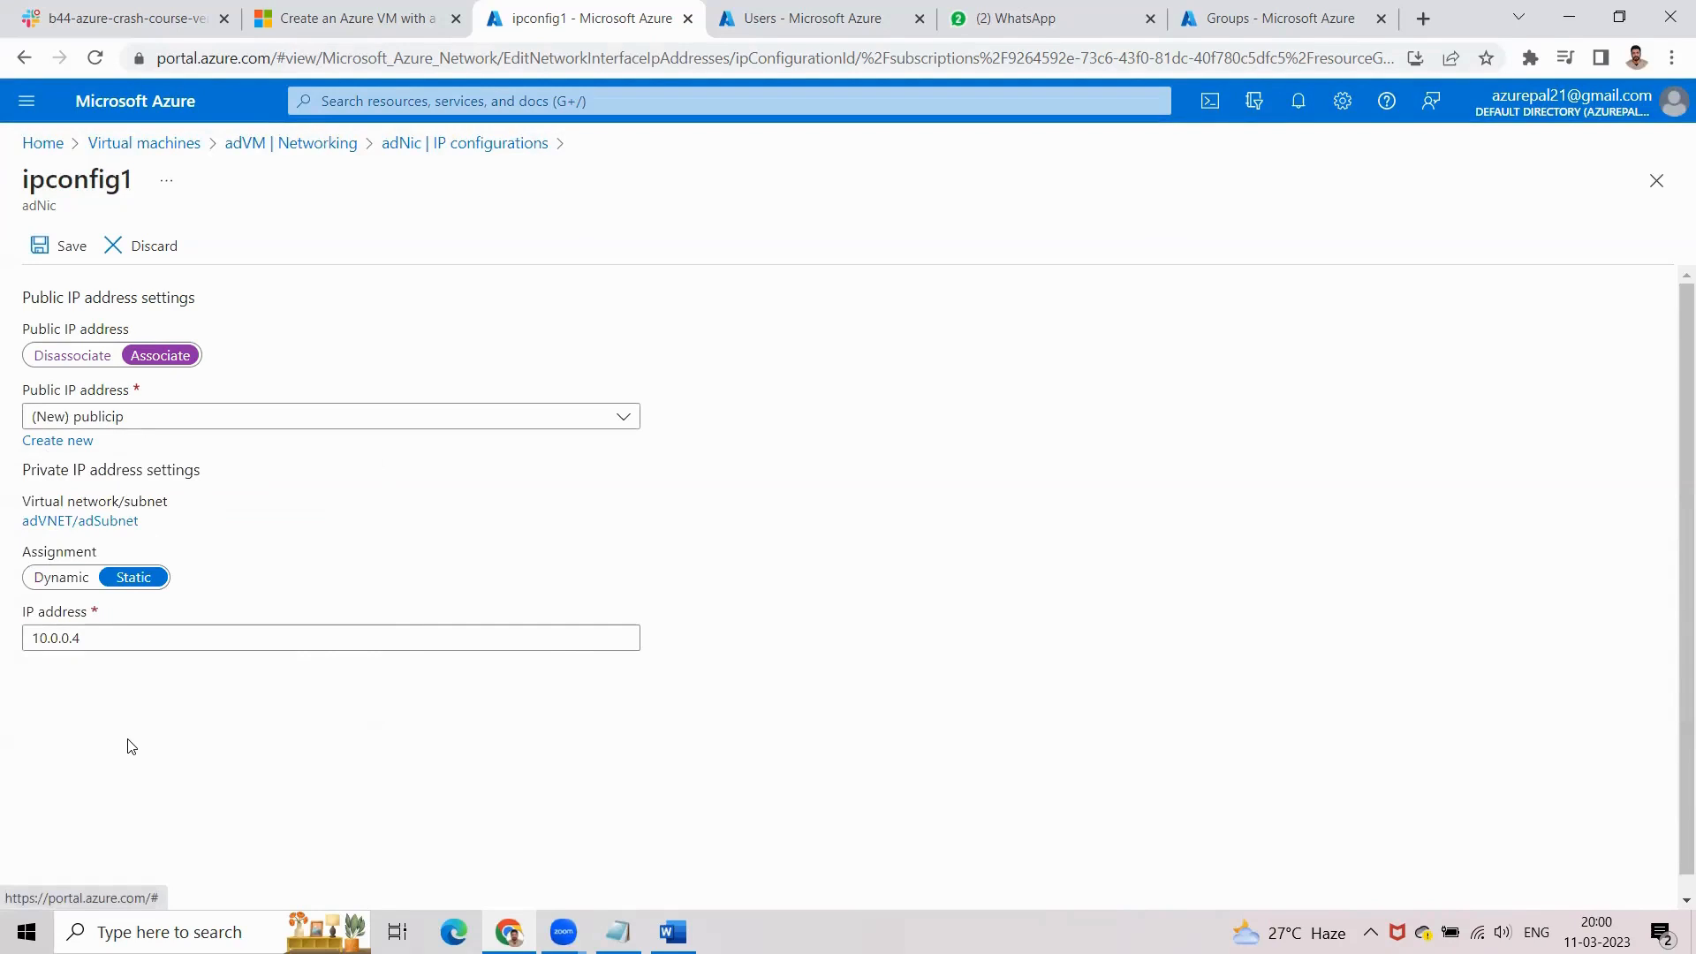
left_click(62, 245)
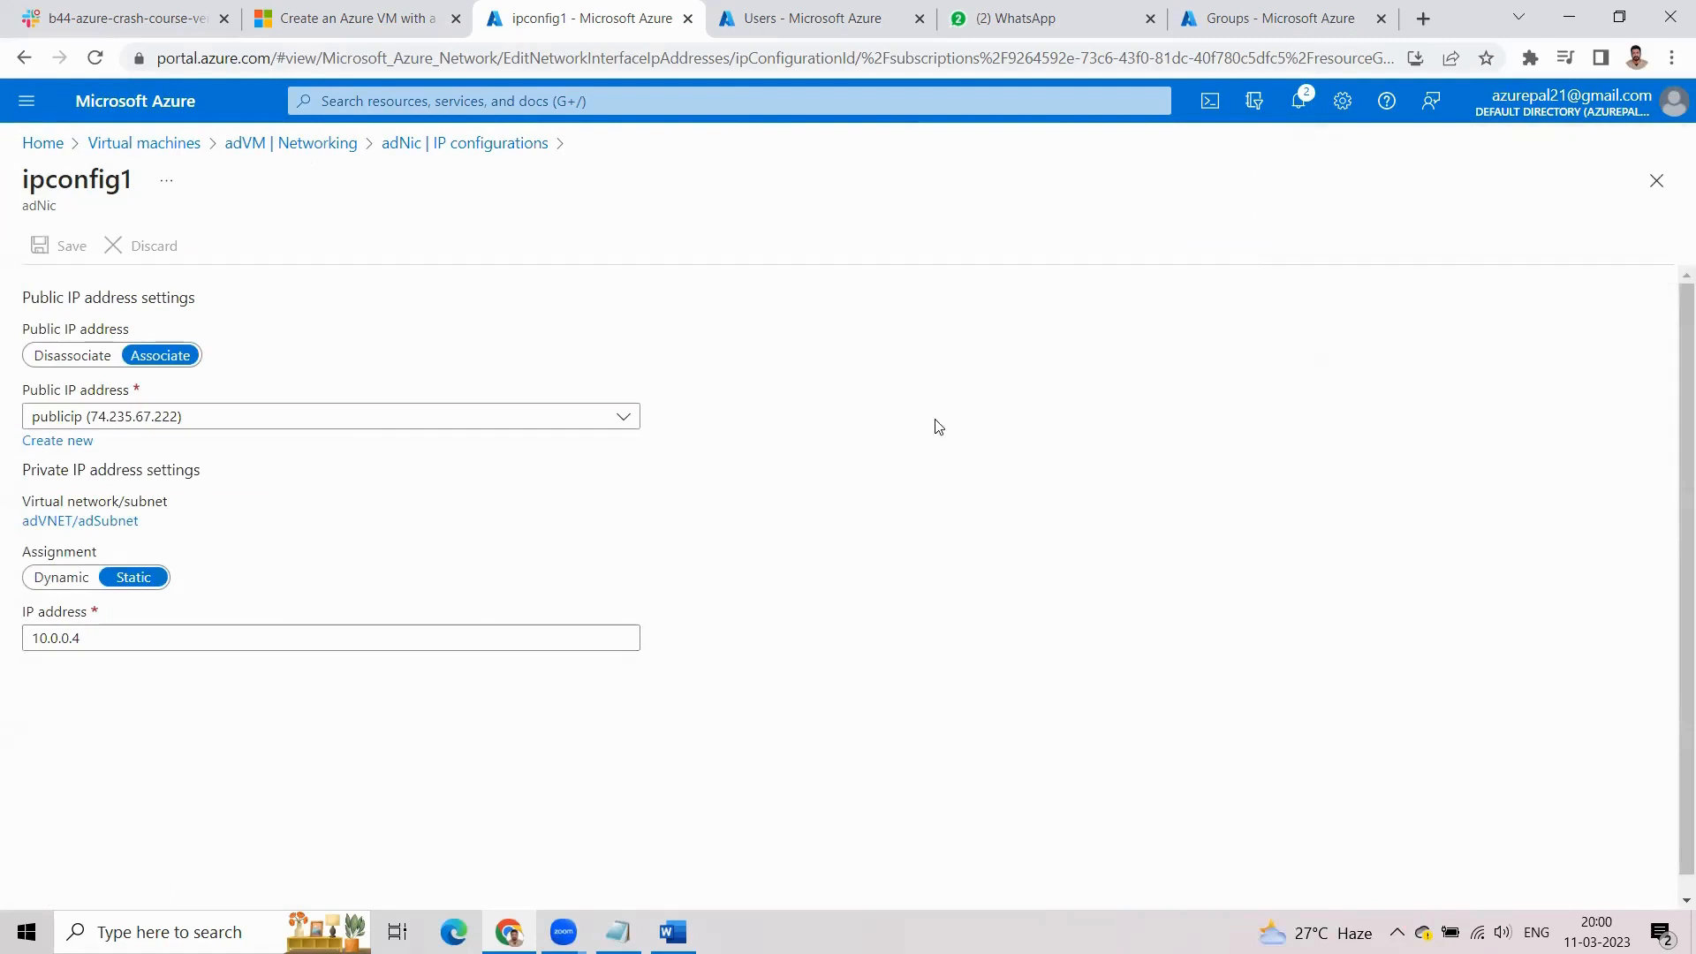
Return to the virtual machines list and refresh it to check adVM's public IP address.
left_click(42, 145)
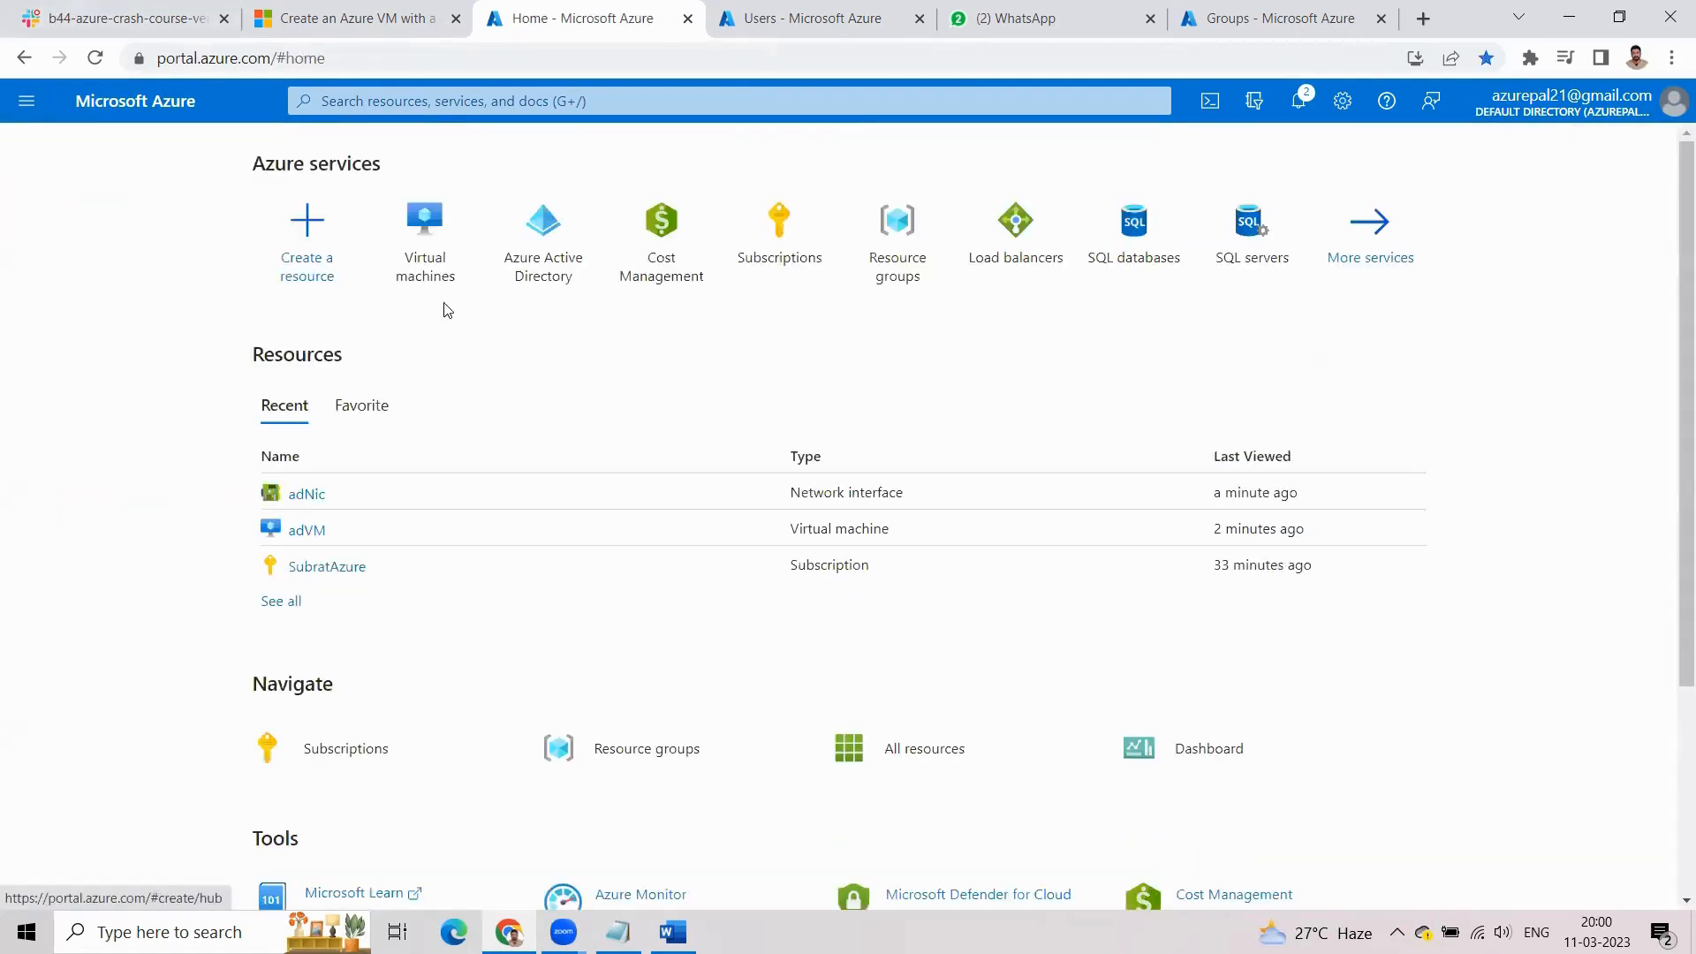
left_click(439, 254)
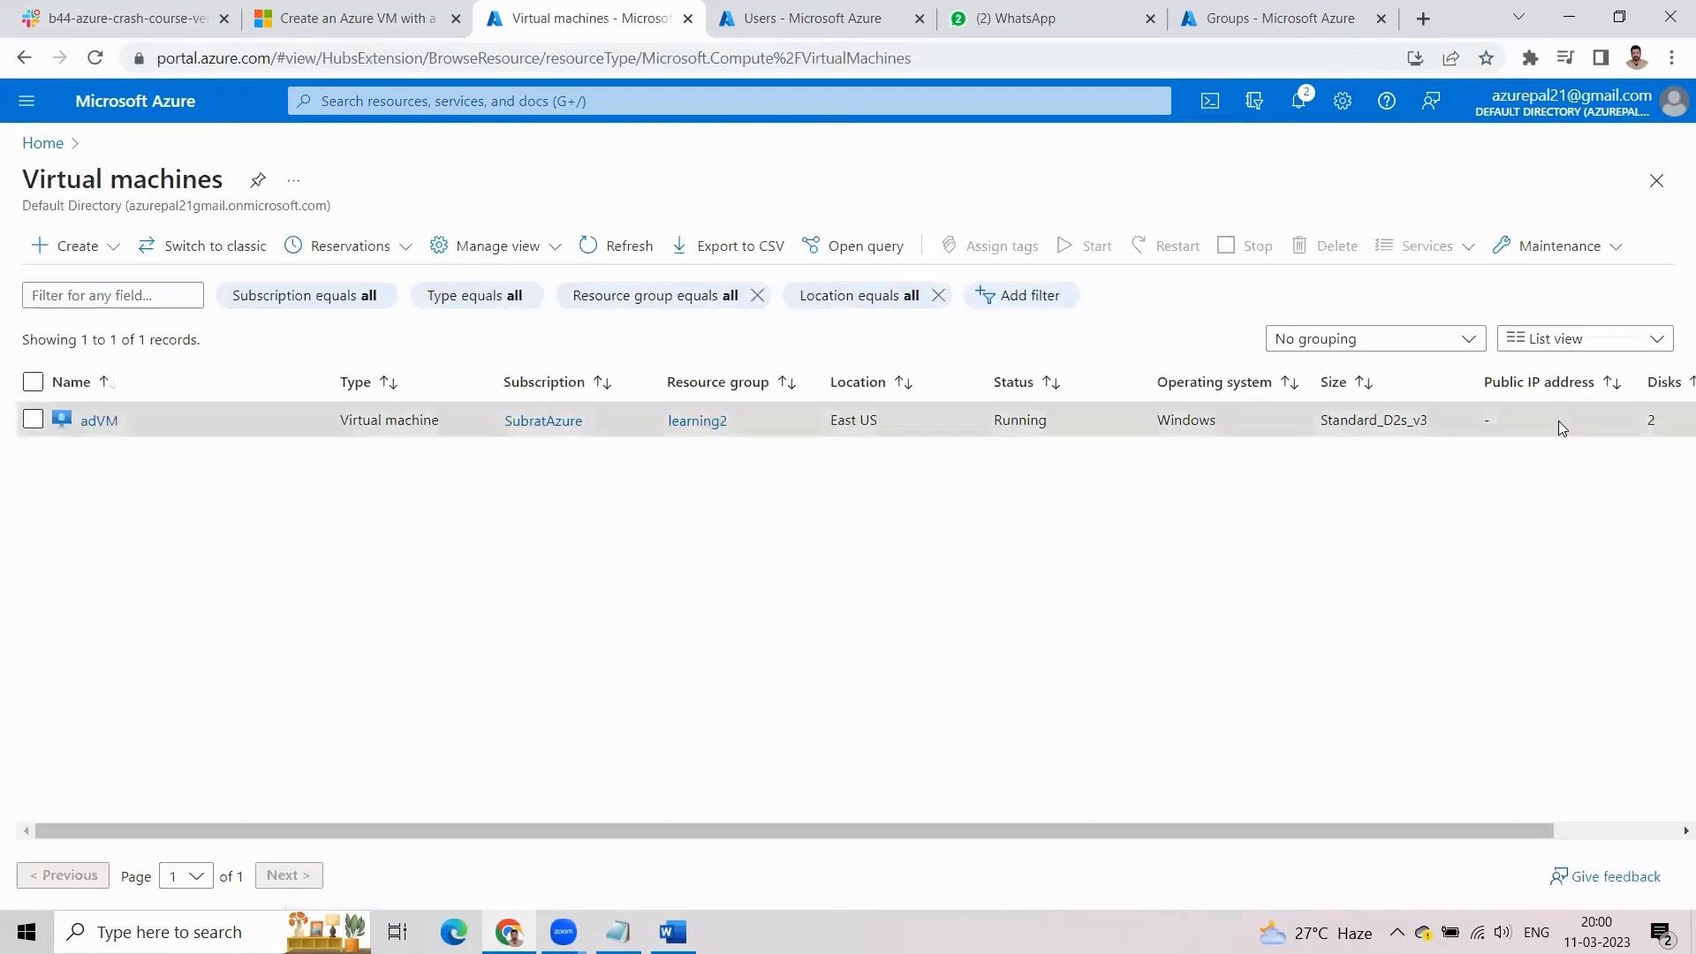
left_click(636, 244)
left_click(637, 246)
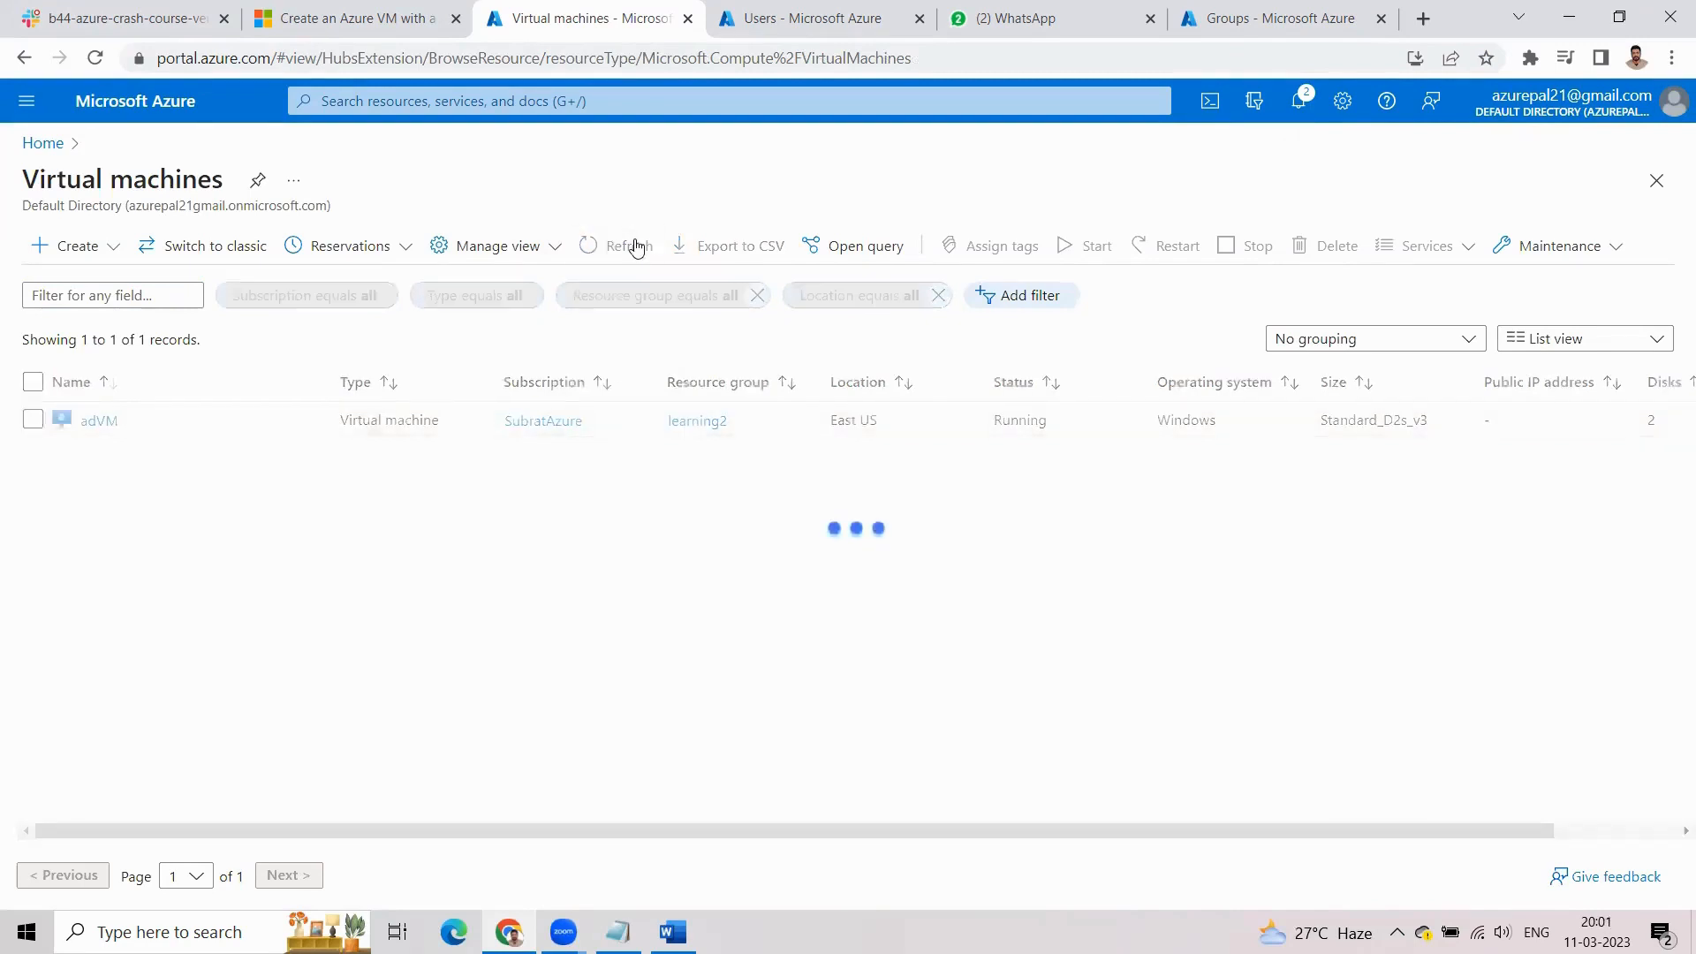
left_click(636, 246)
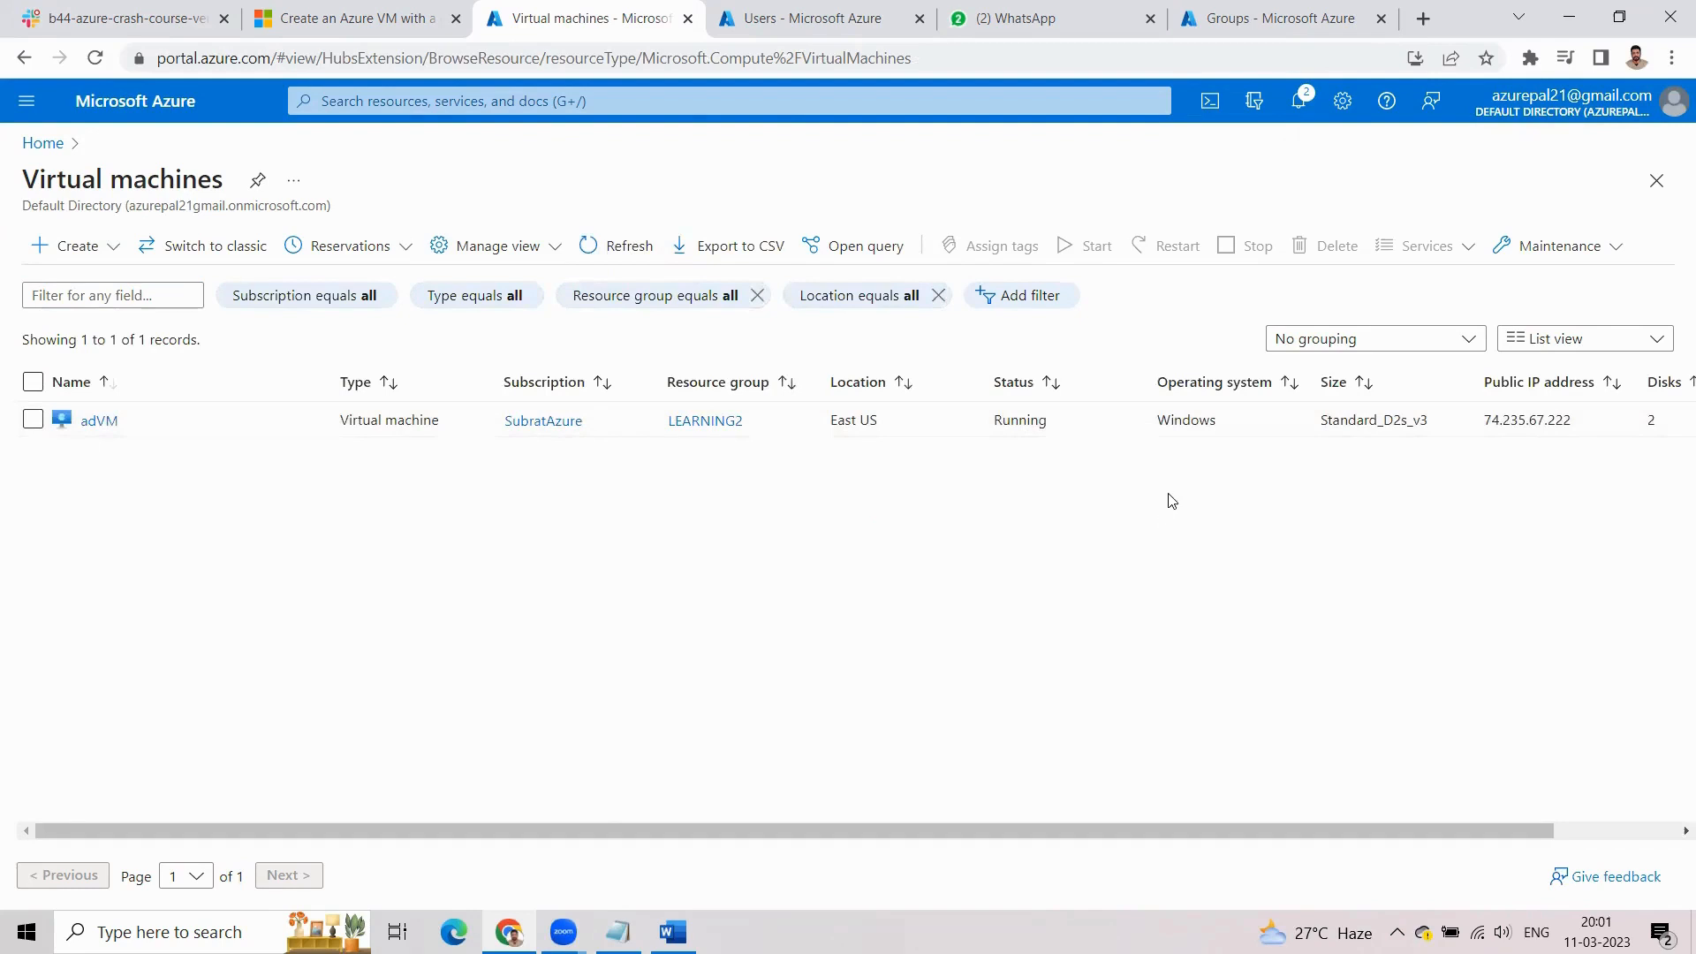
Download adVM's RDP connection file for its public IP address on port 3389 and open it.
left_click(100, 421)
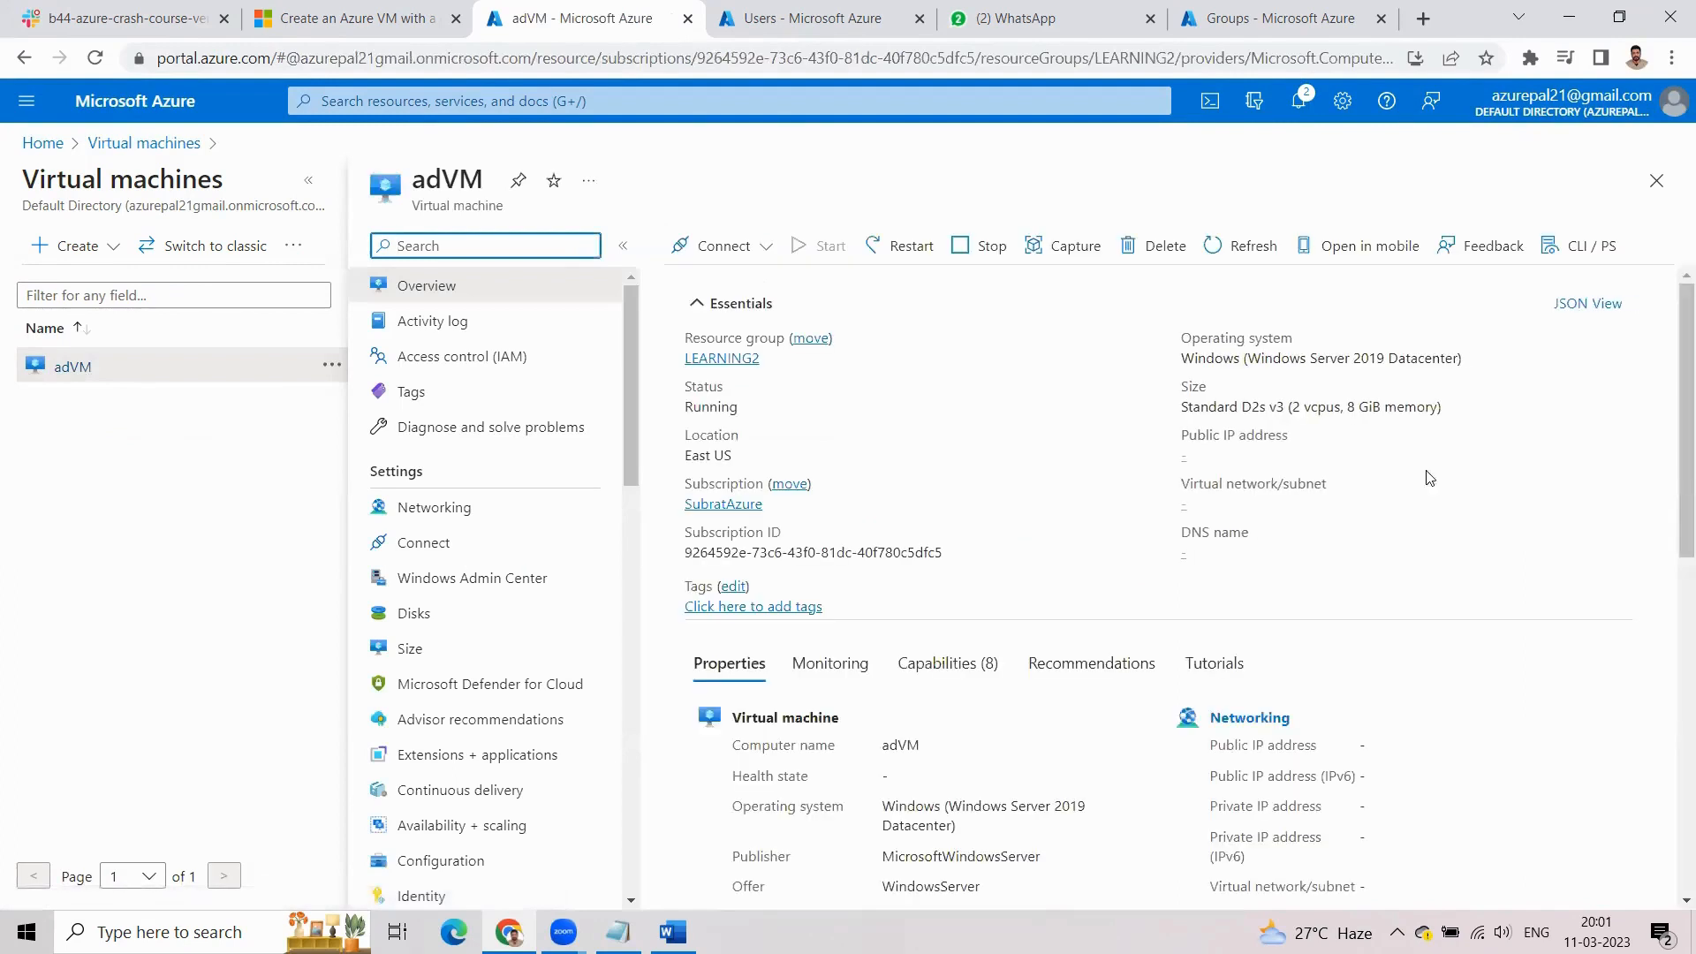
left_click(758, 246)
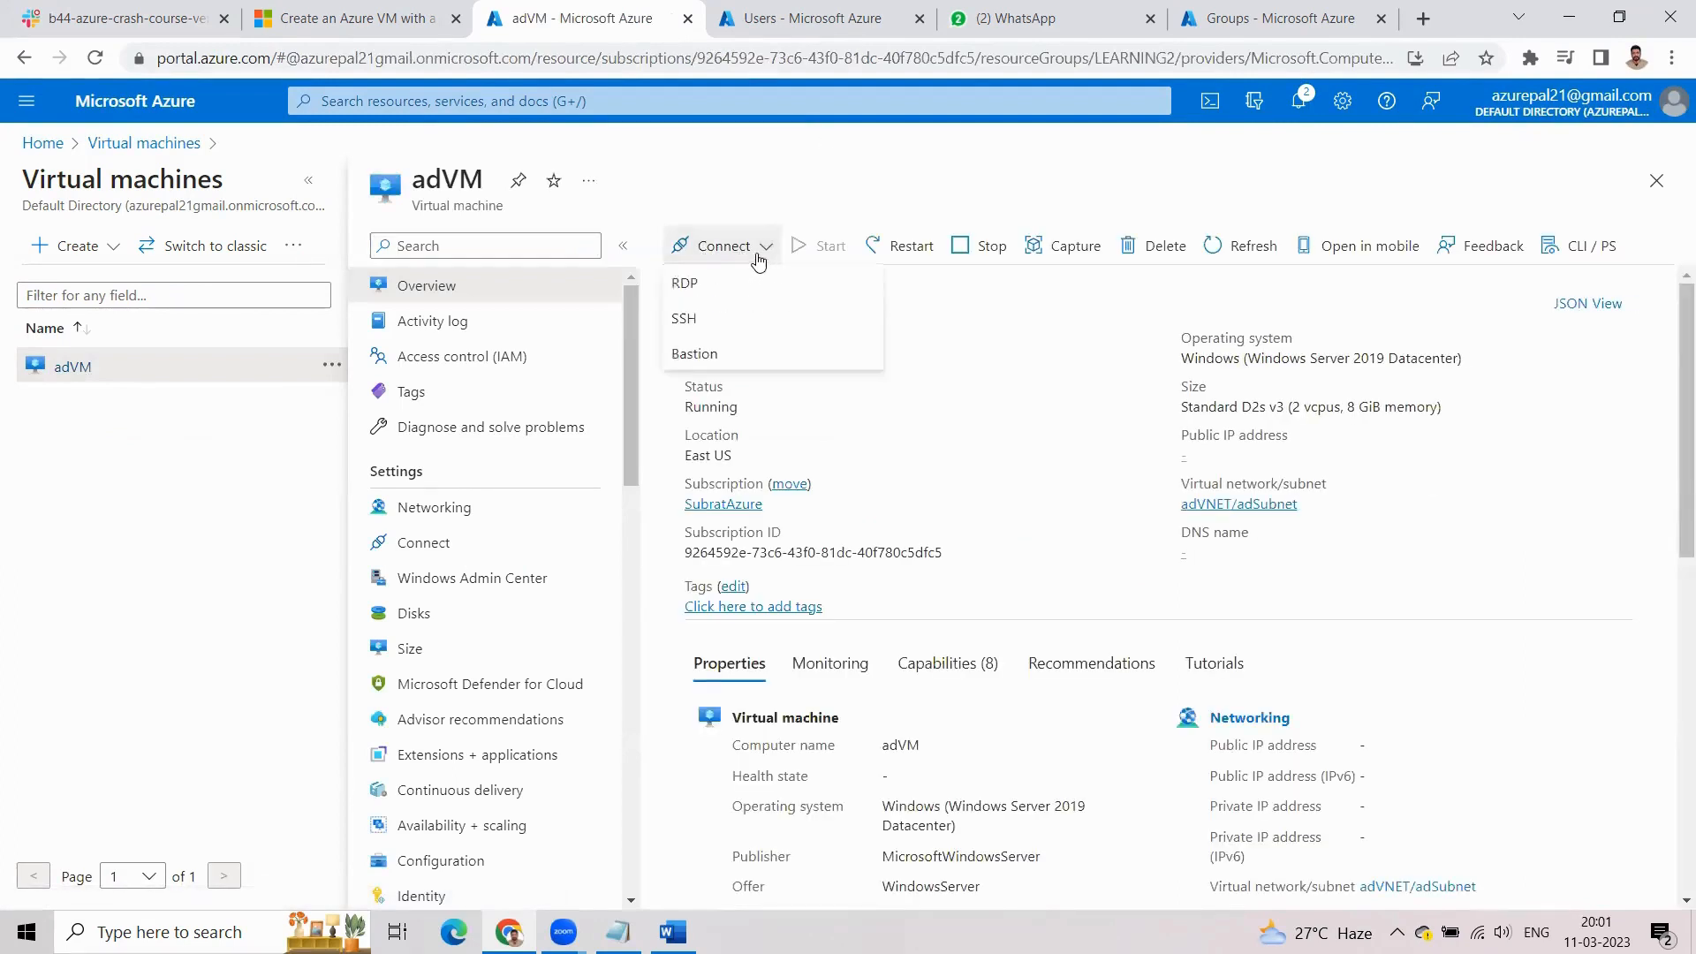
left_click(700, 290)
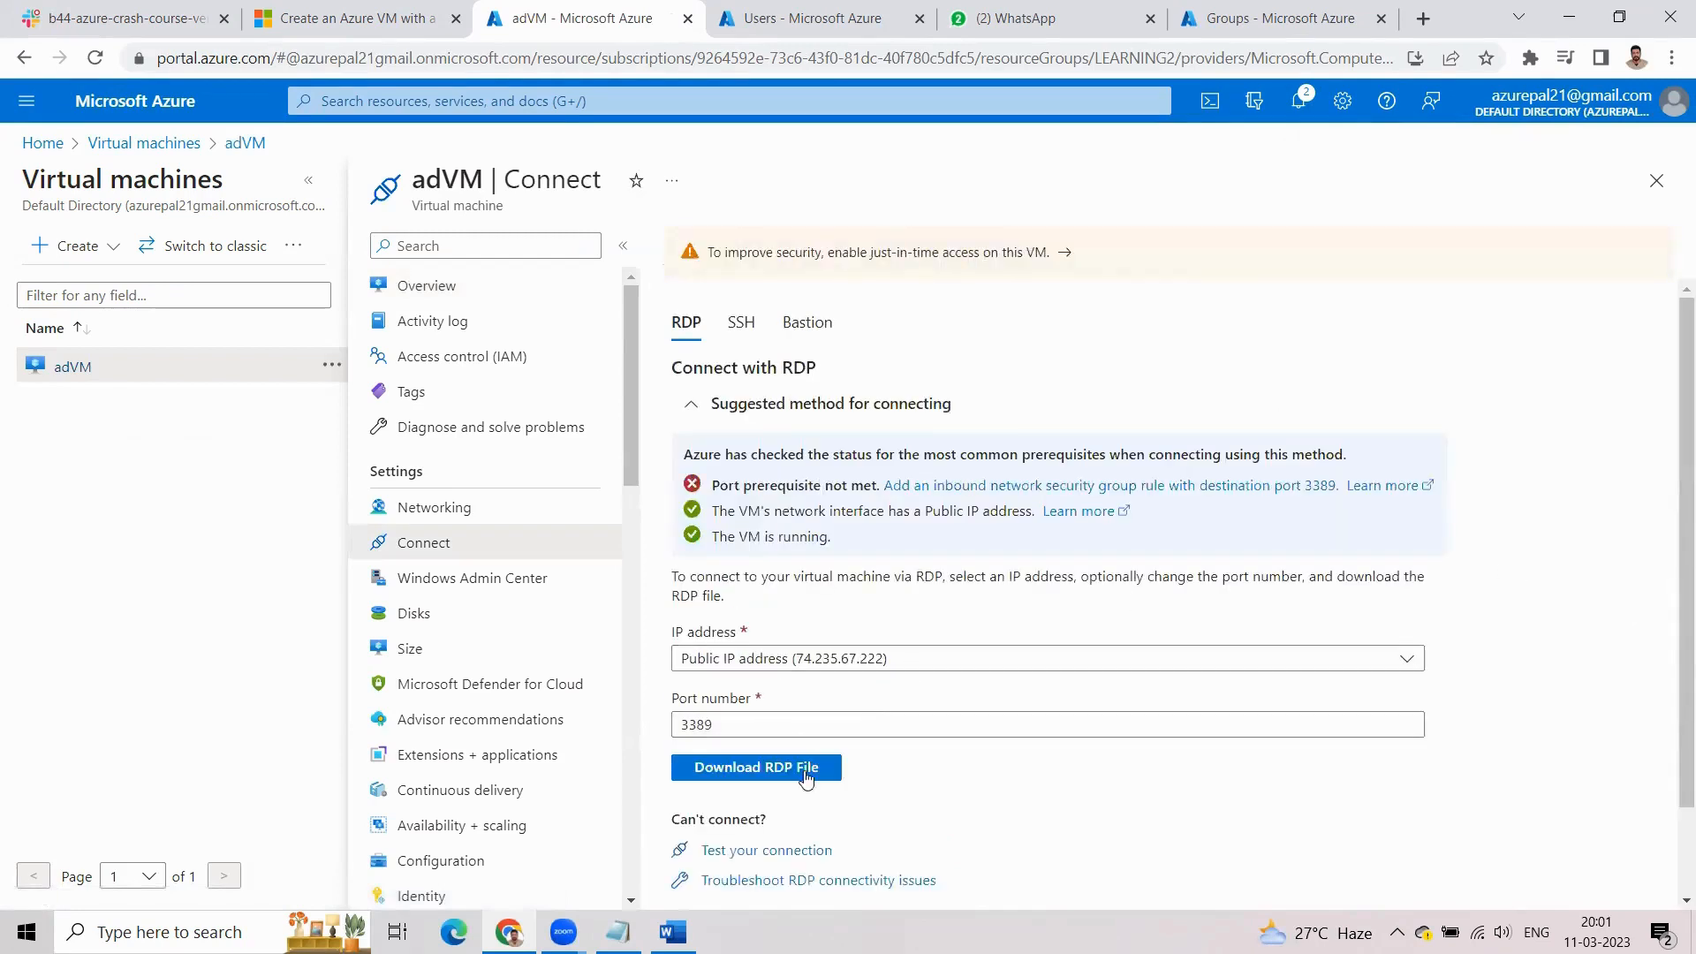
left_click(784, 770)
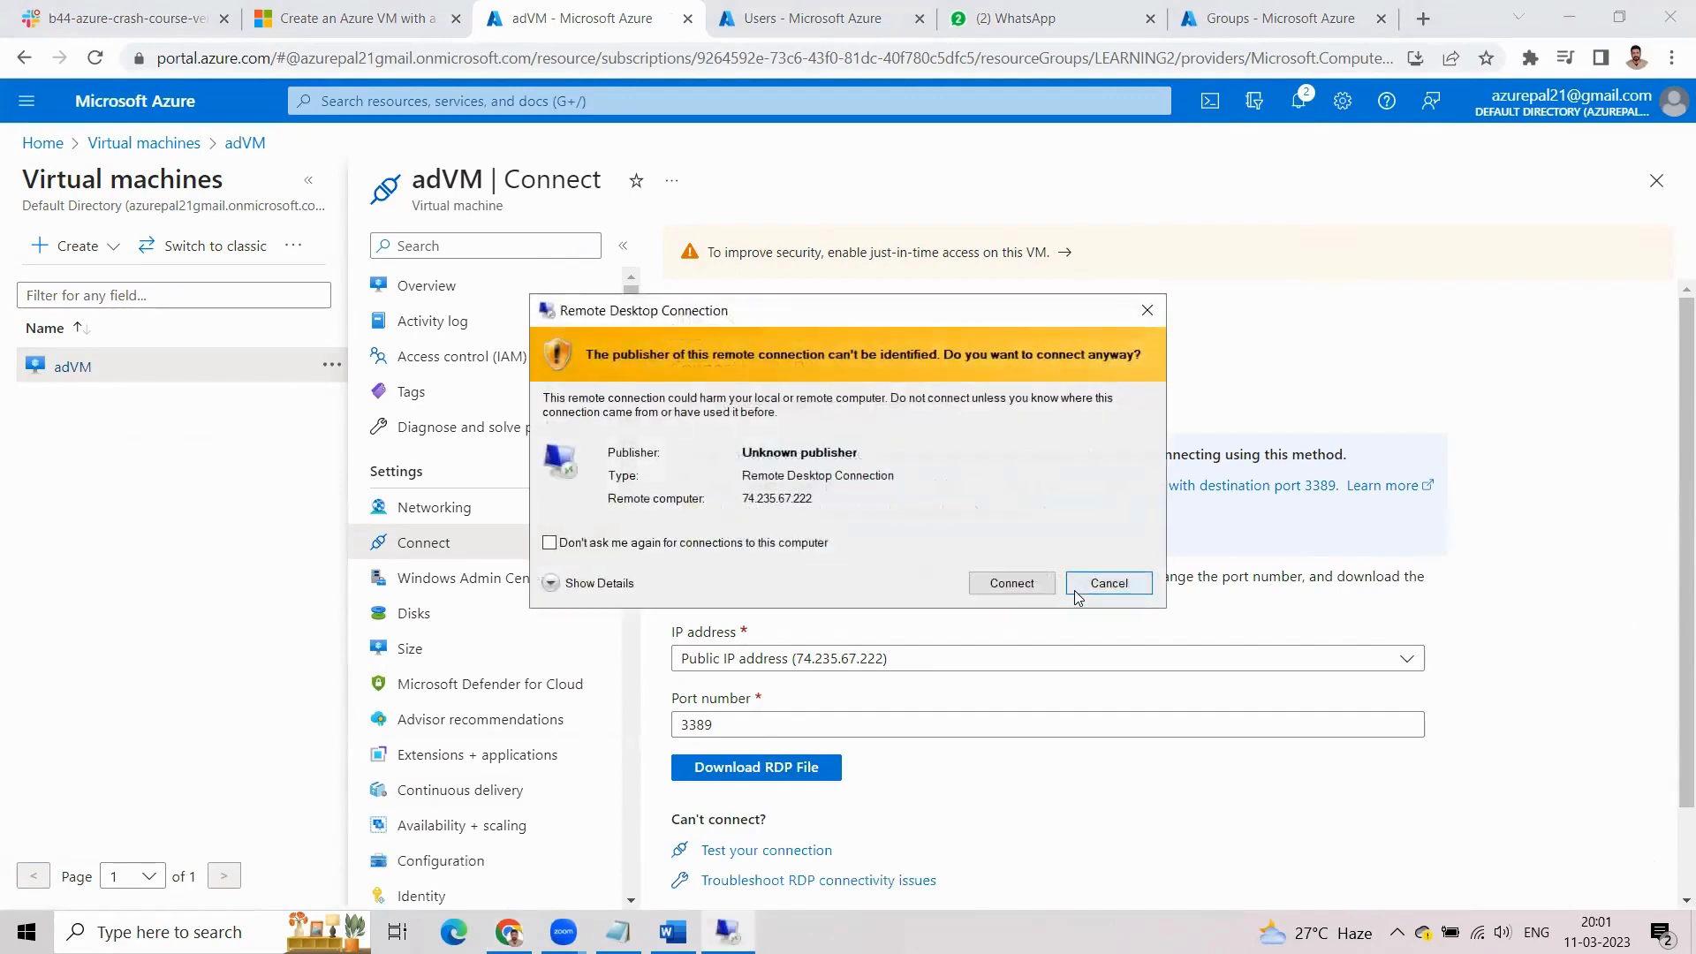
Connect to adVM by remote desktop with the administrator's user name and password, accepting the unknown publisher and untrusted certificate.
left_click(1009, 583)
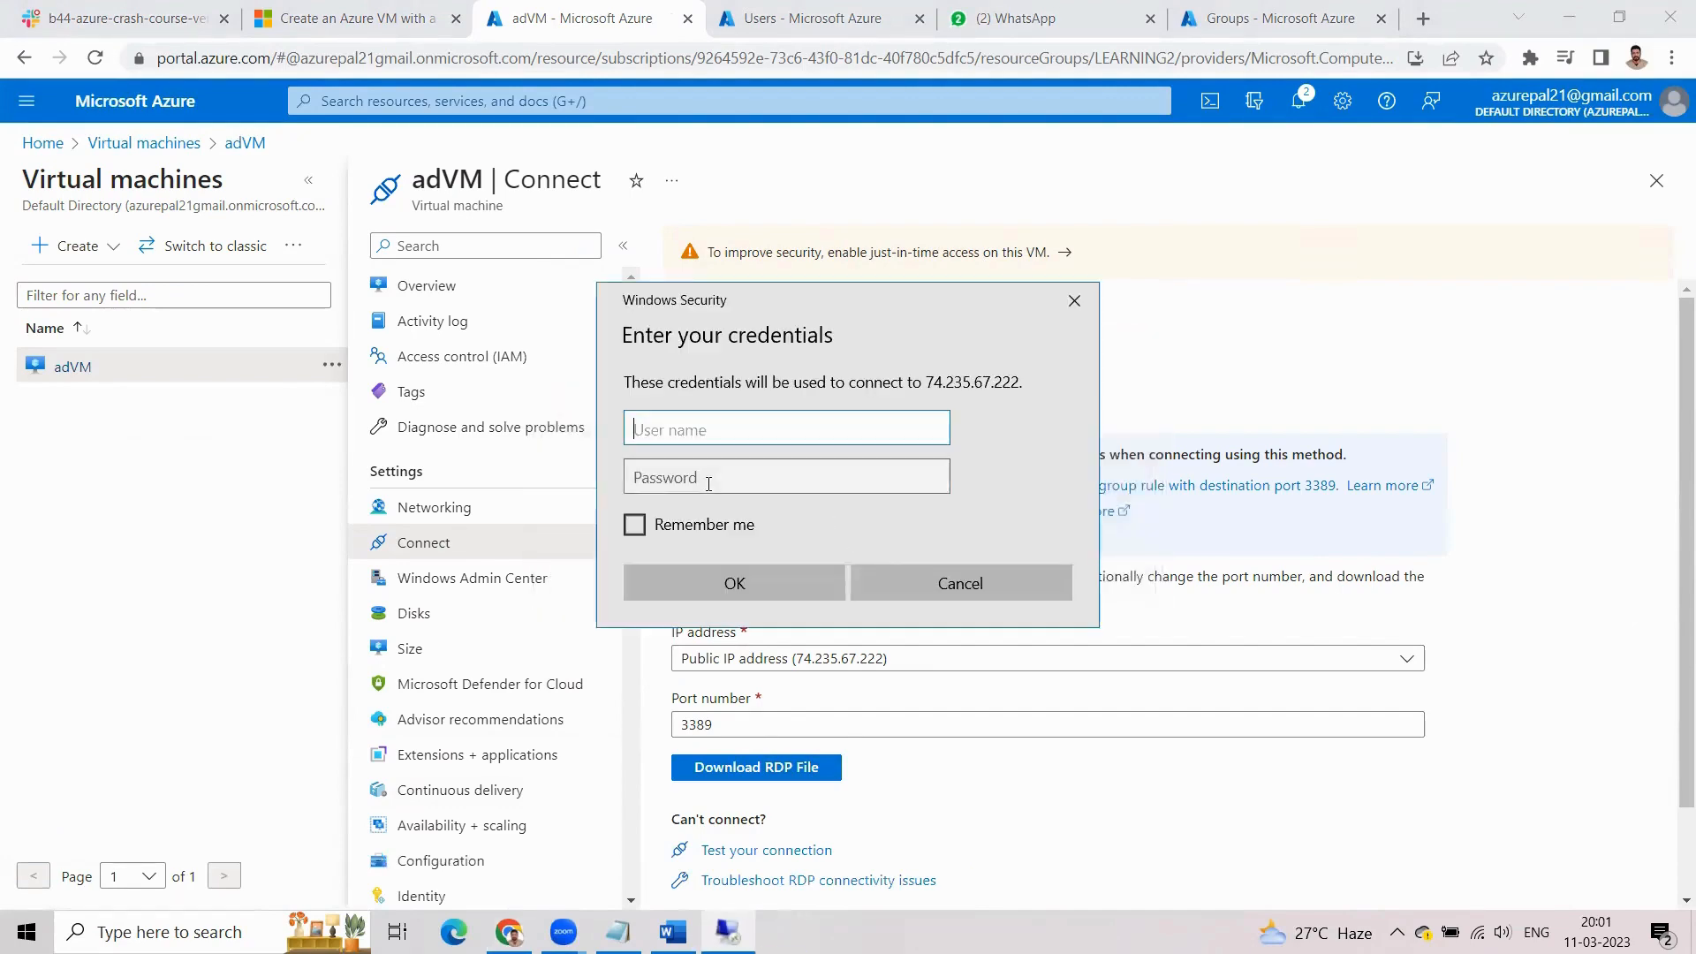
type("subrat")
left_click(708, 484)
type("••")
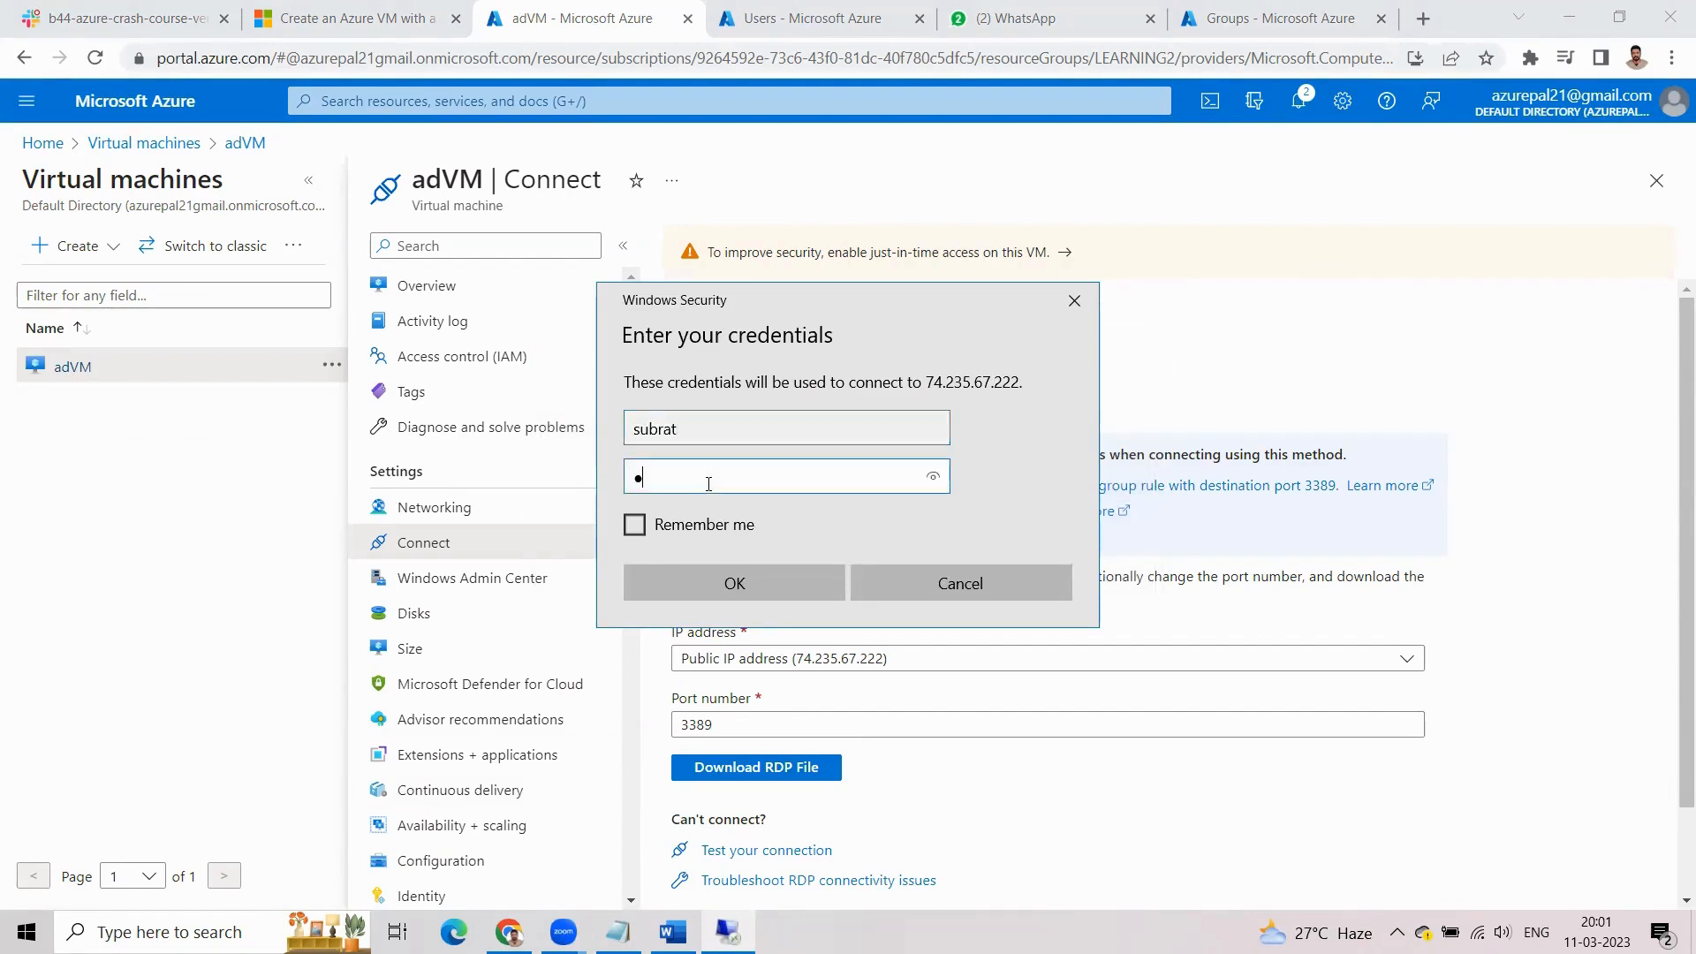
type("••••")
left_click(729, 581)
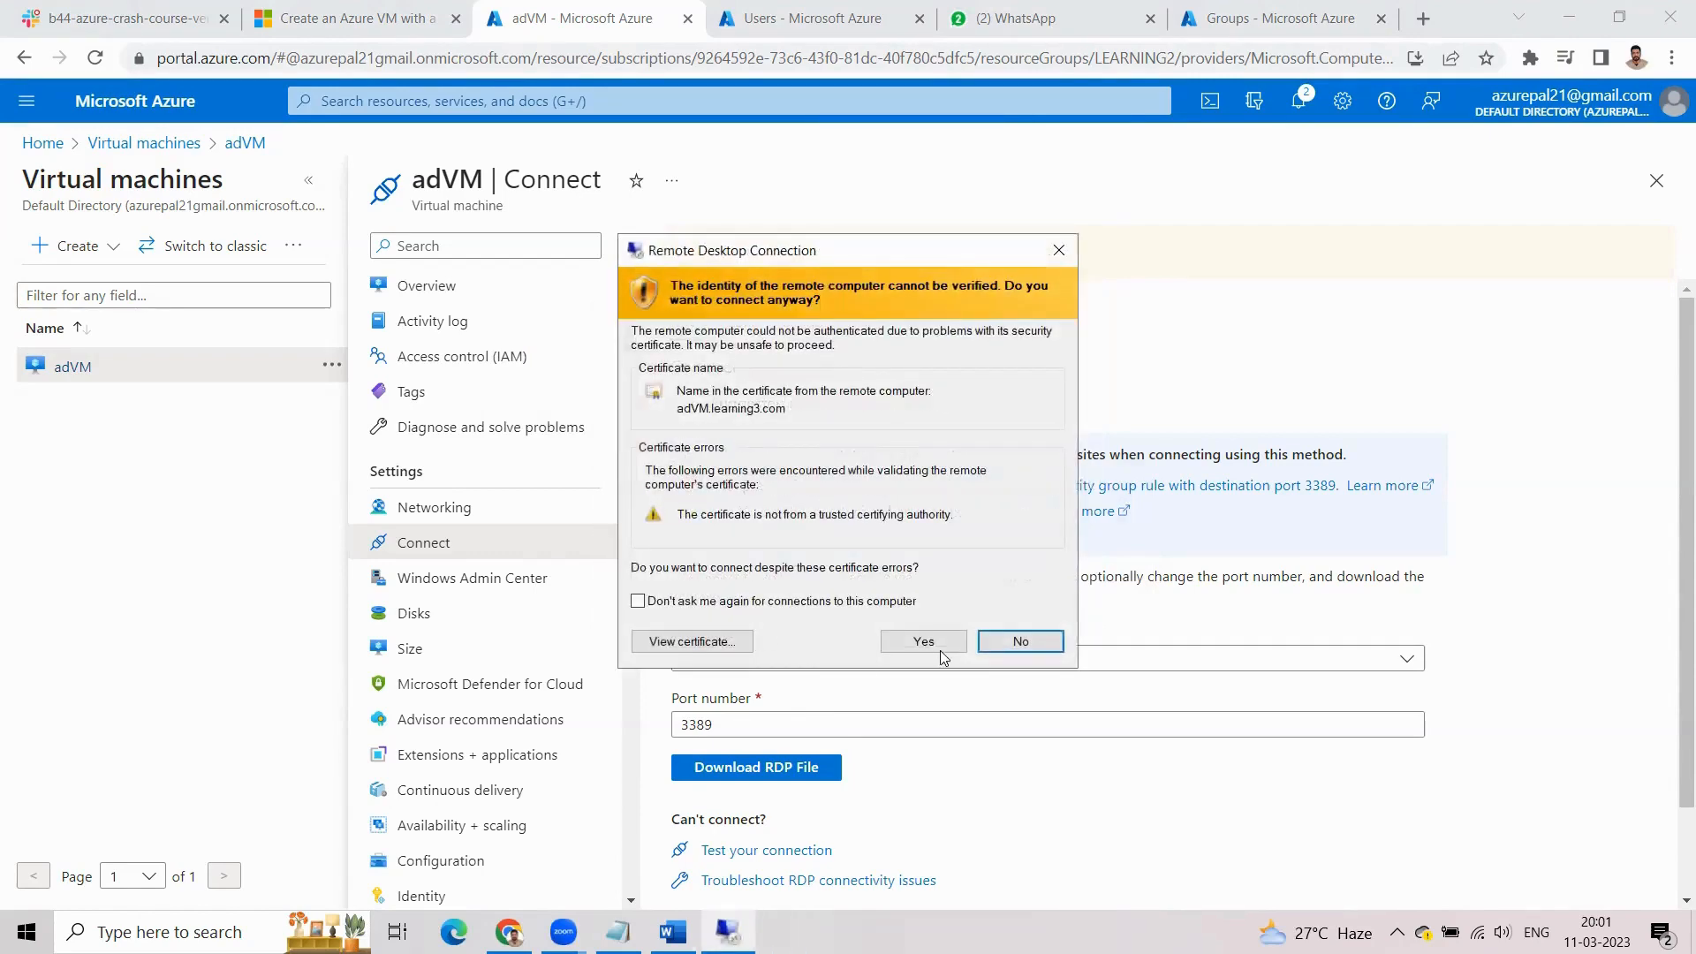
left_click(927, 642)
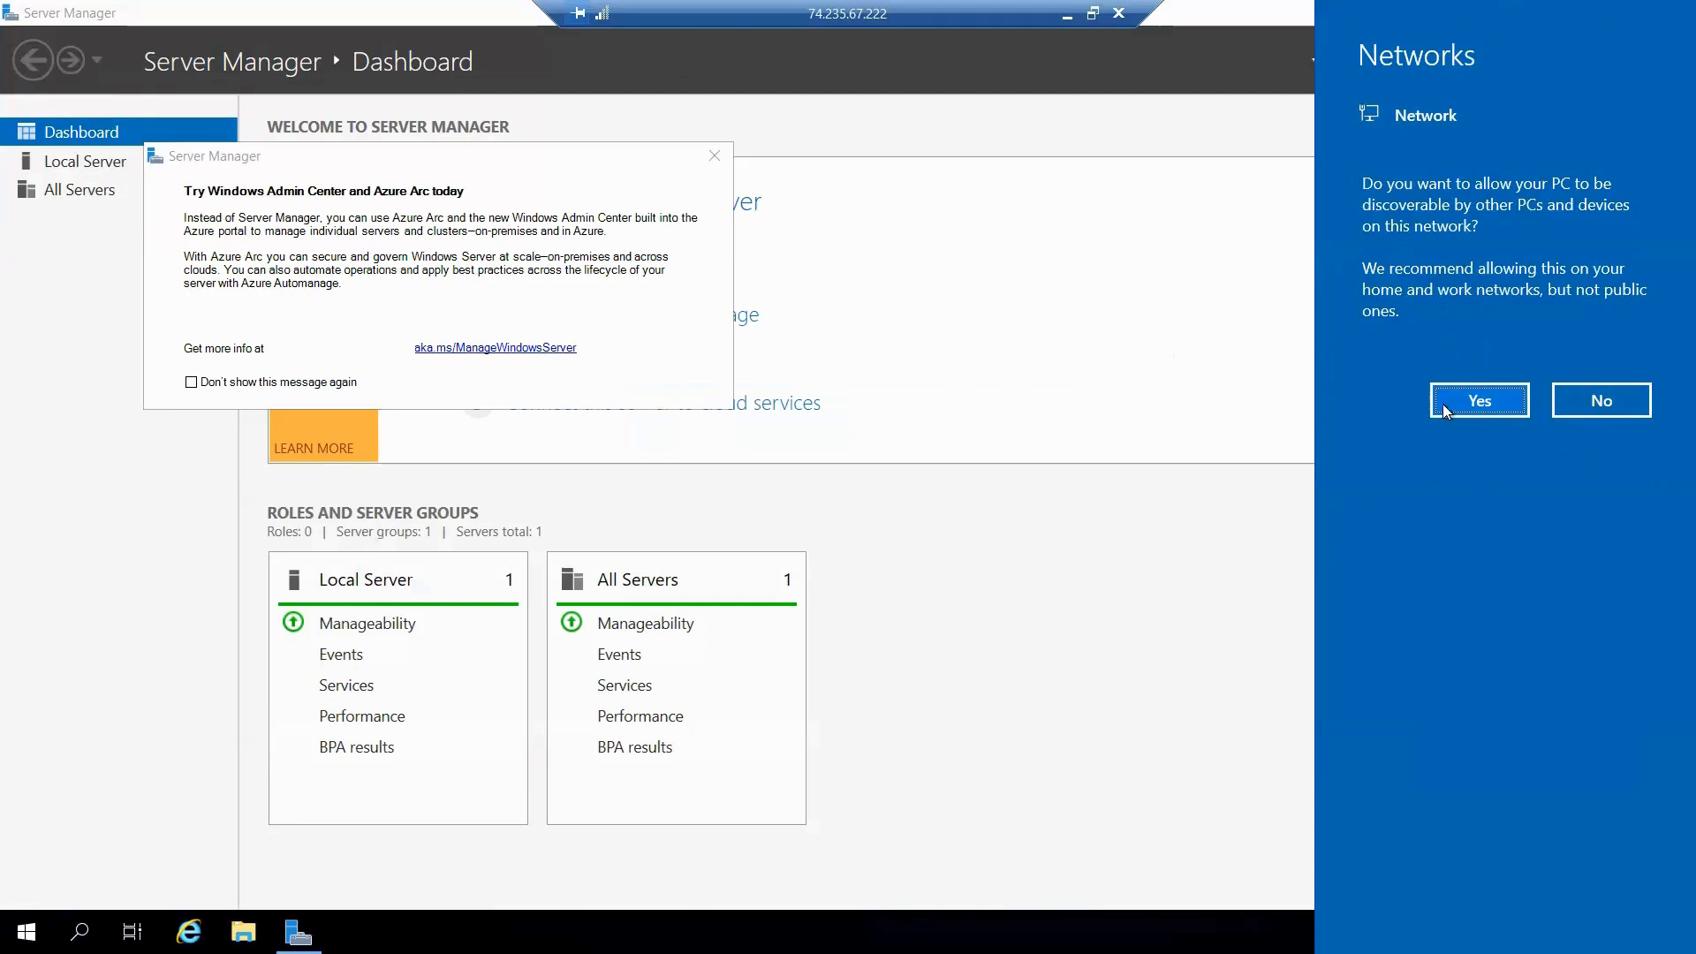
Dismiss the network discovery prompt and the Windows Admin Center message, and open Active Directory Users and Computers from Server Manager.
left_click(1126, 453)
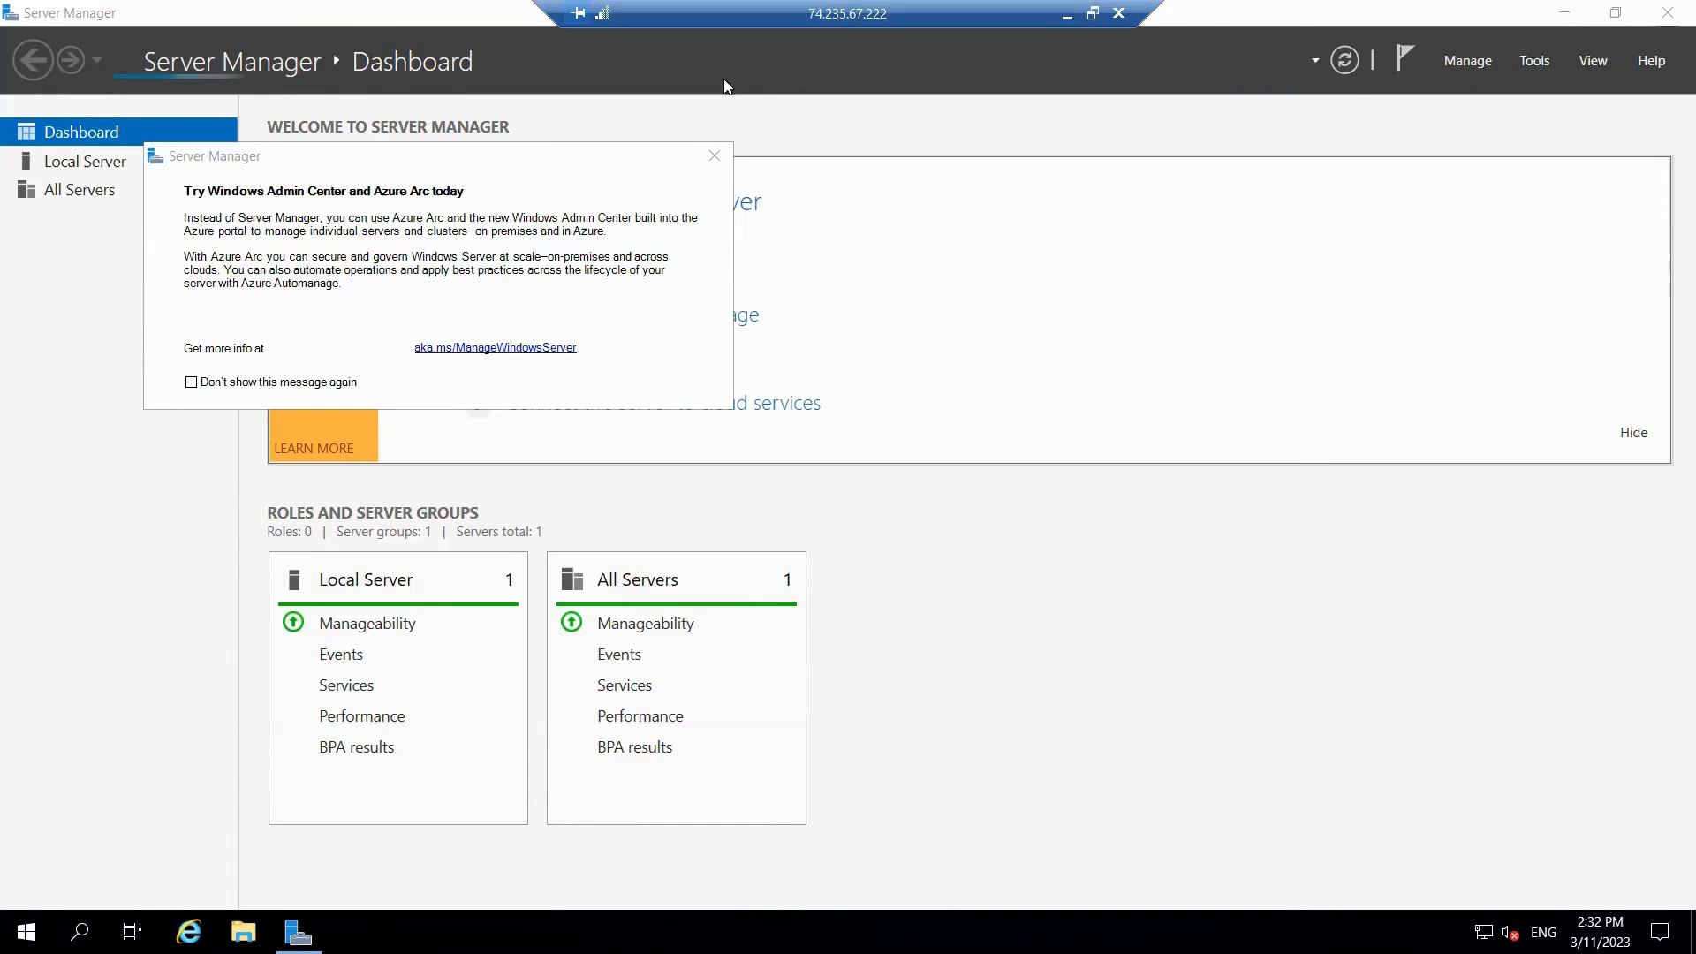
left_click(714, 158)
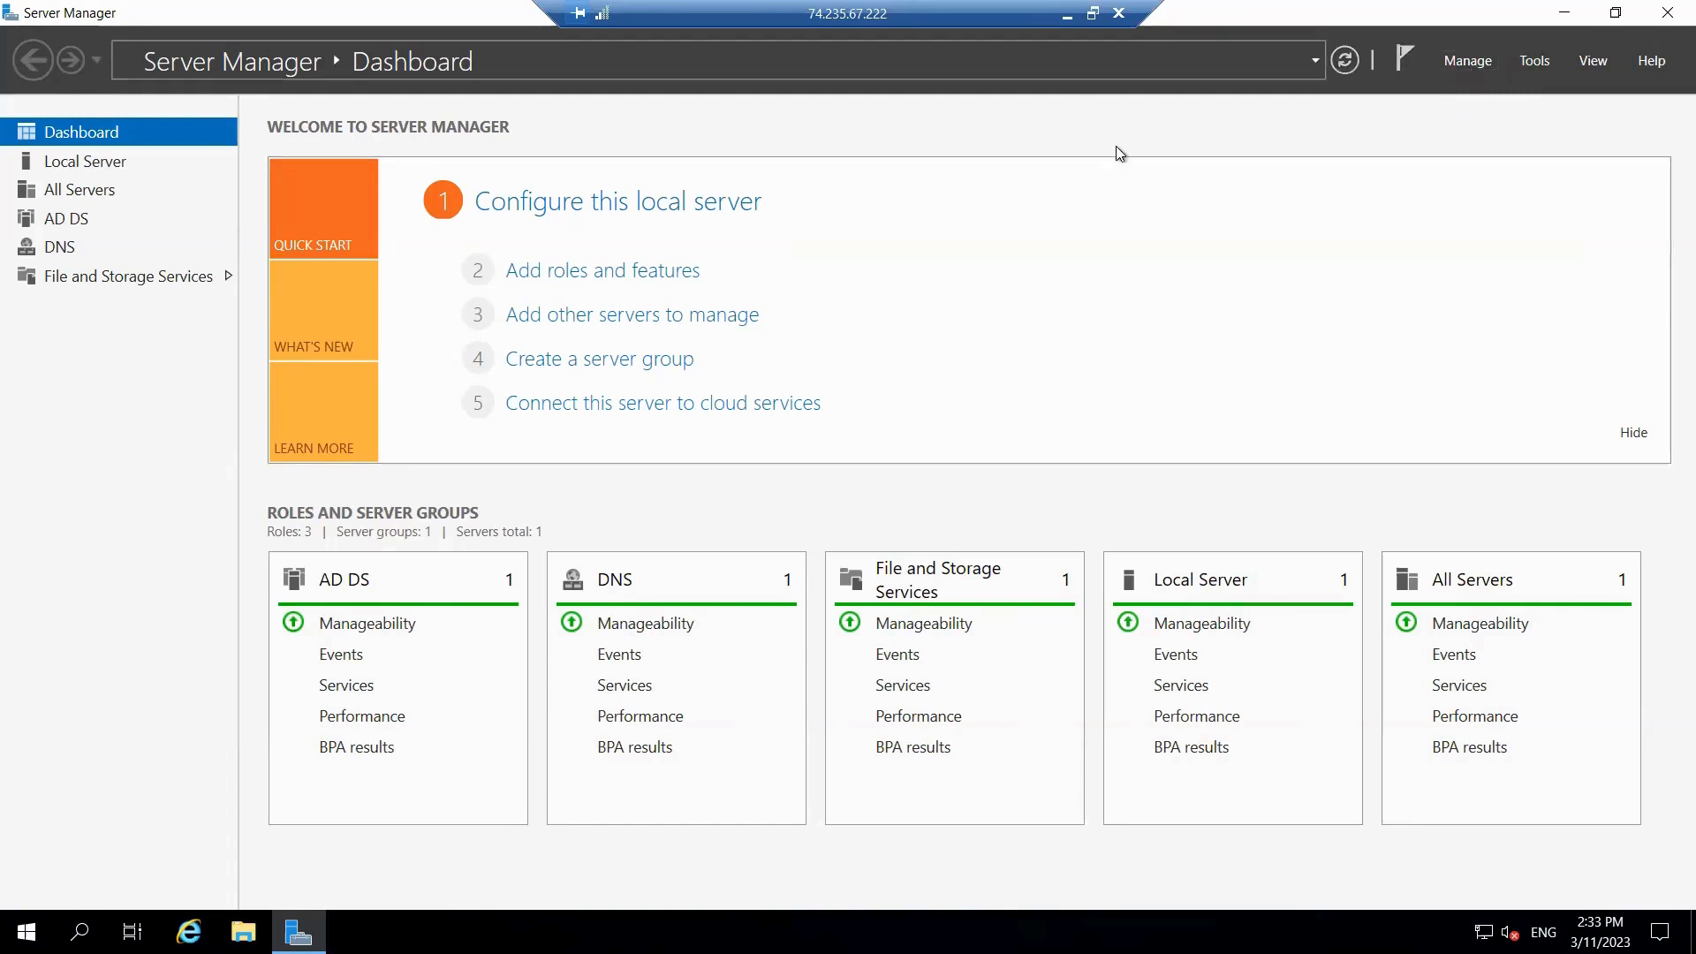
left_click(1538, 60)
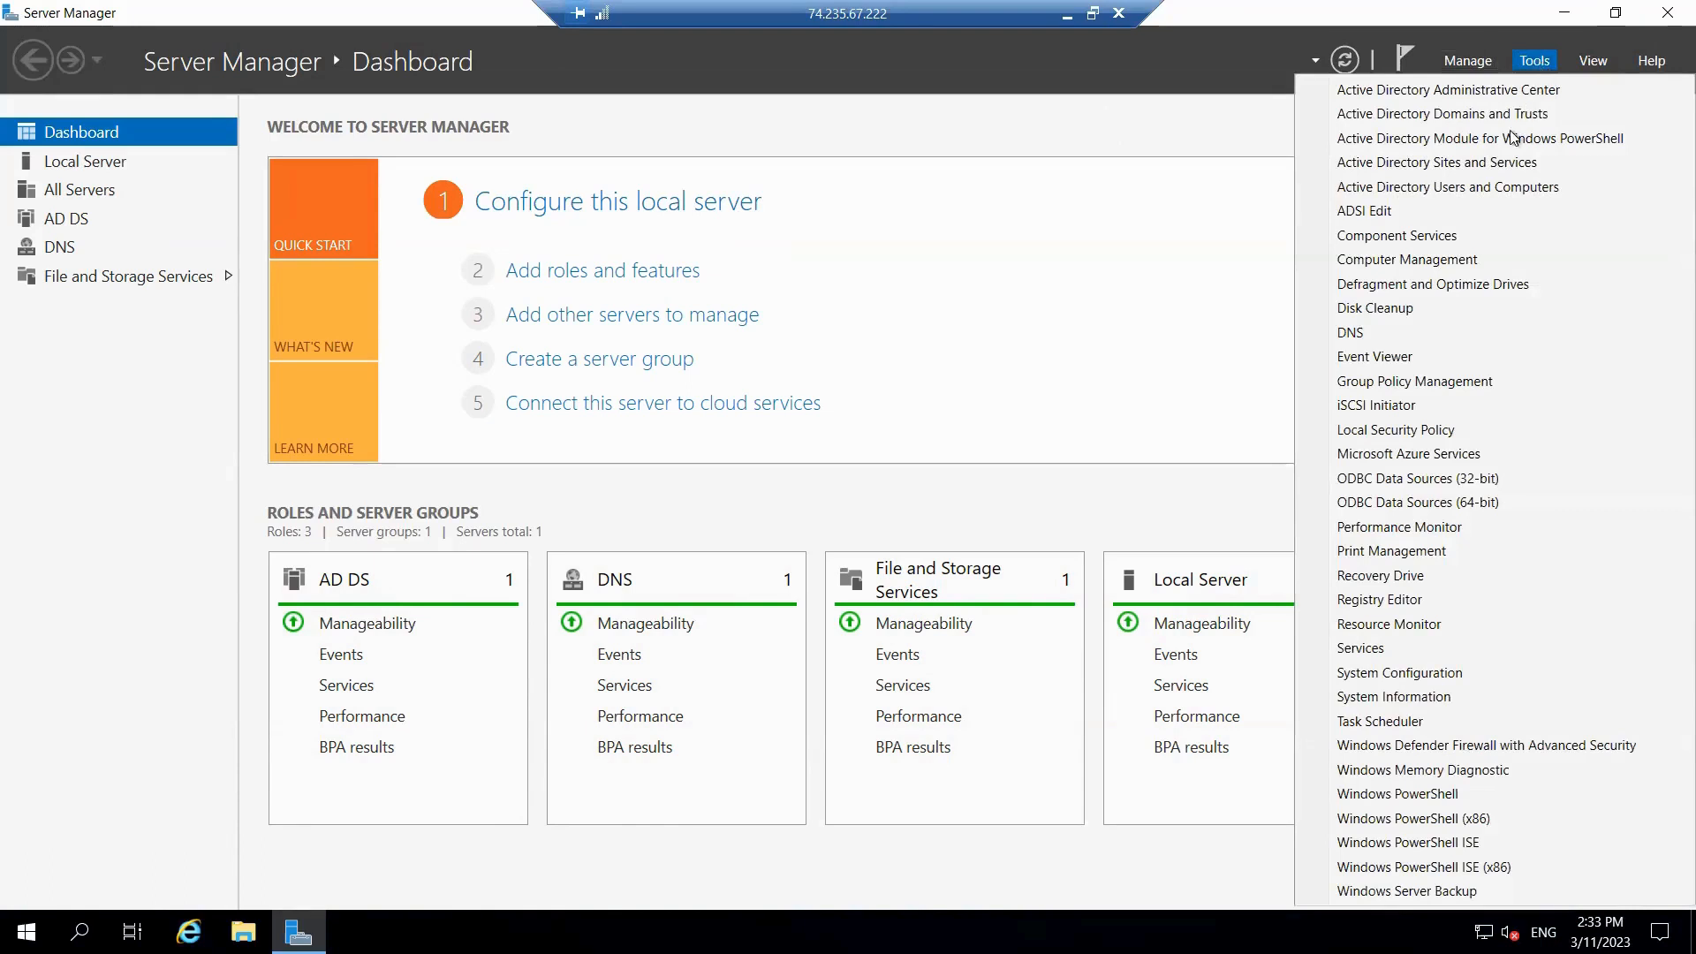
left_click(1482, 196)
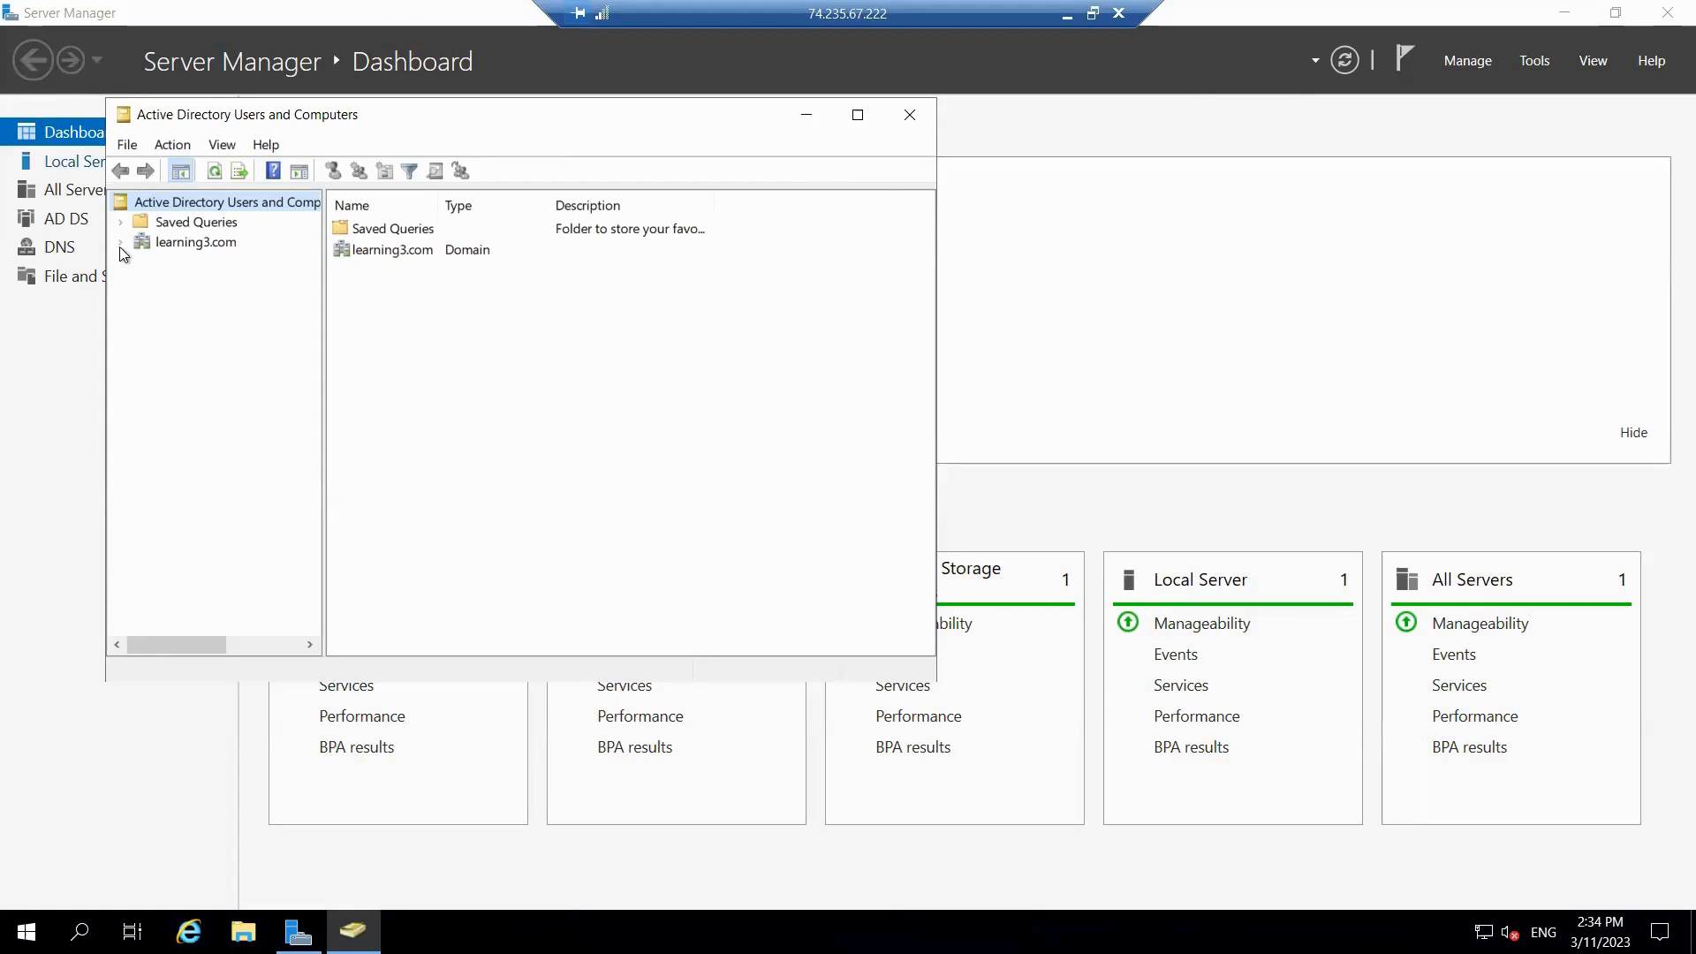
Open the Users container of the learning3.com domain.
left_click(159, 241)
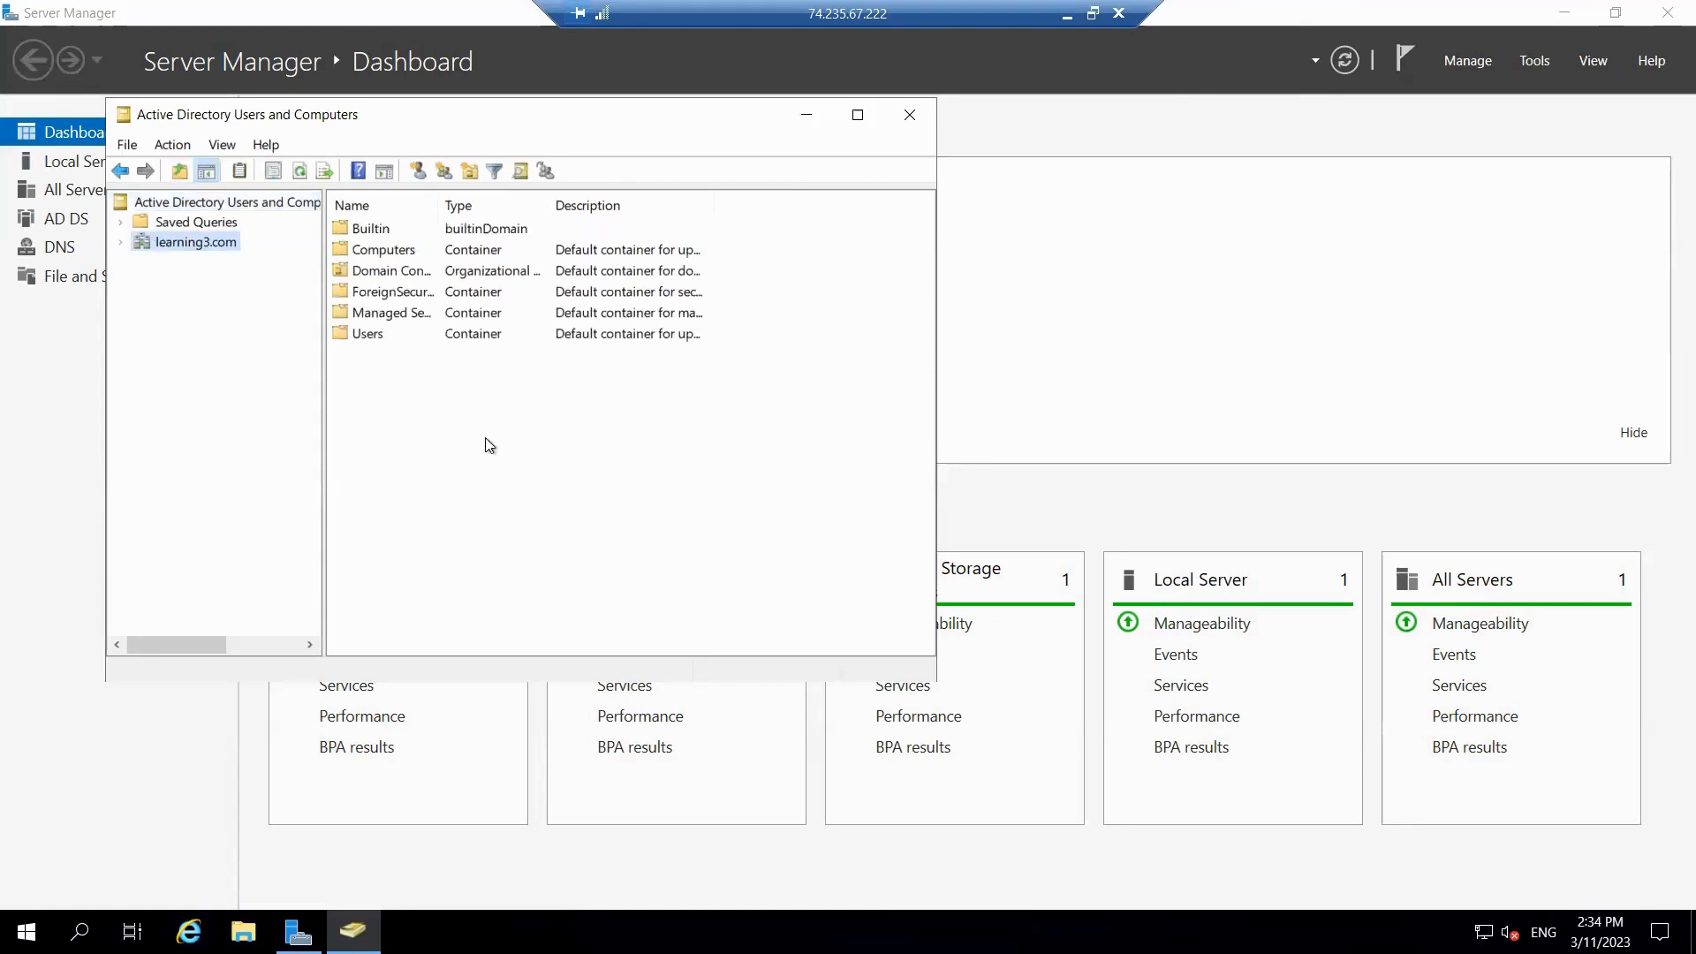
left_click(362, 335)
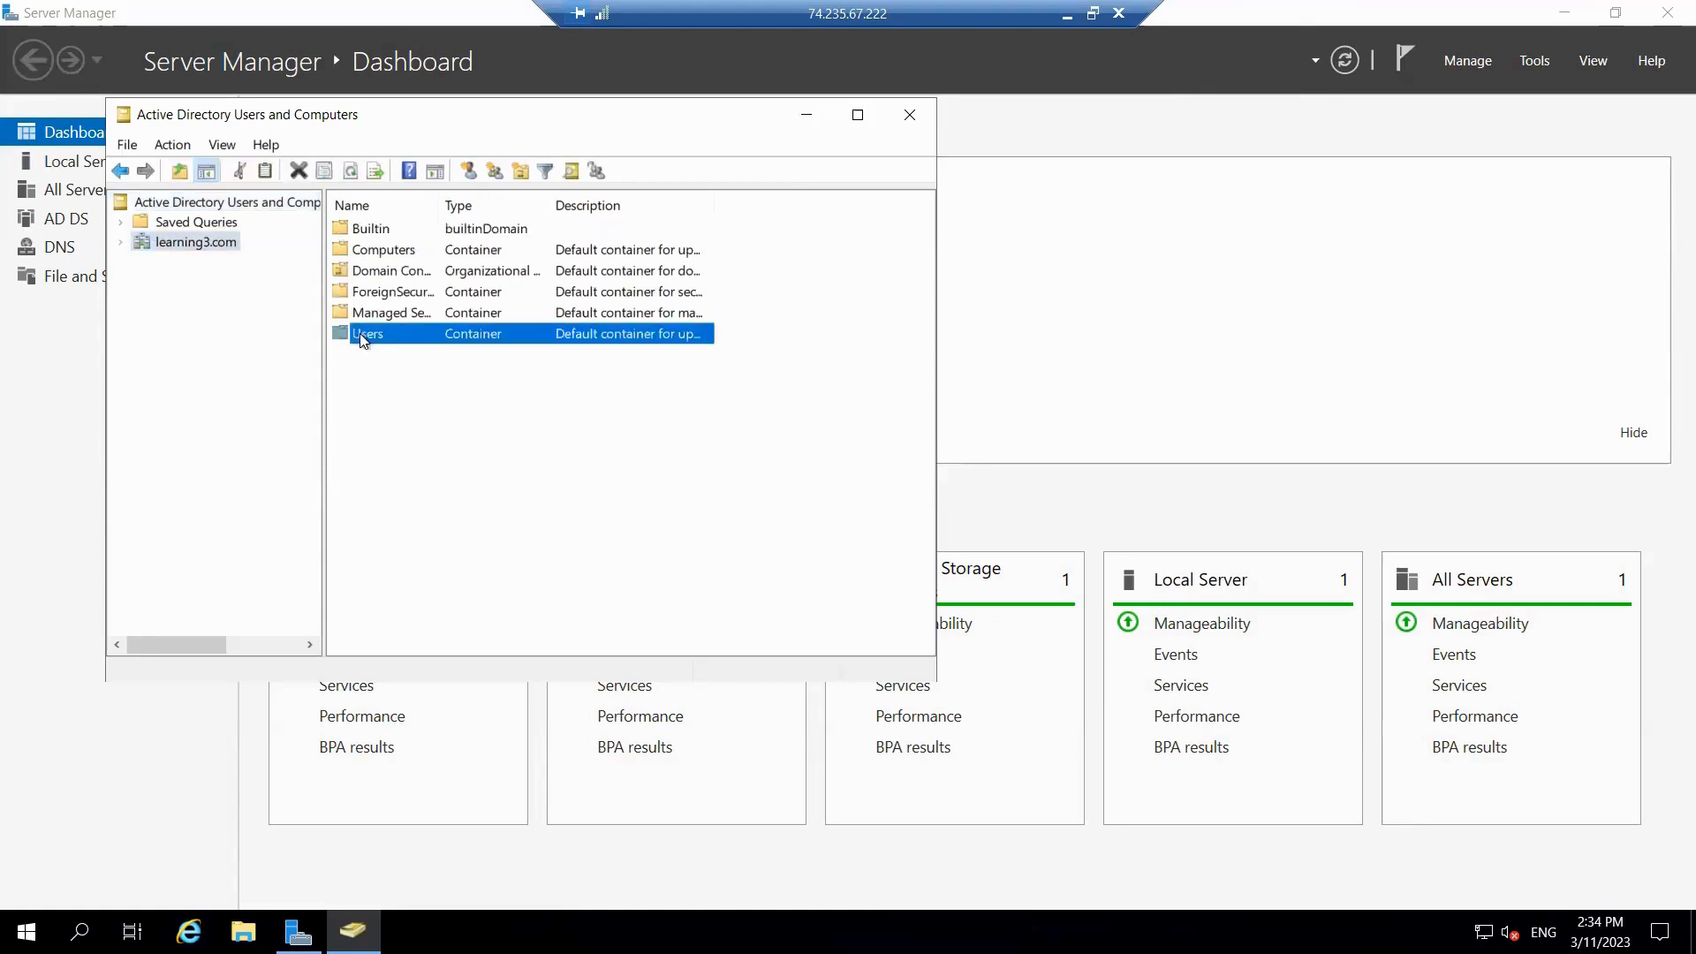
double_click(366, 335)
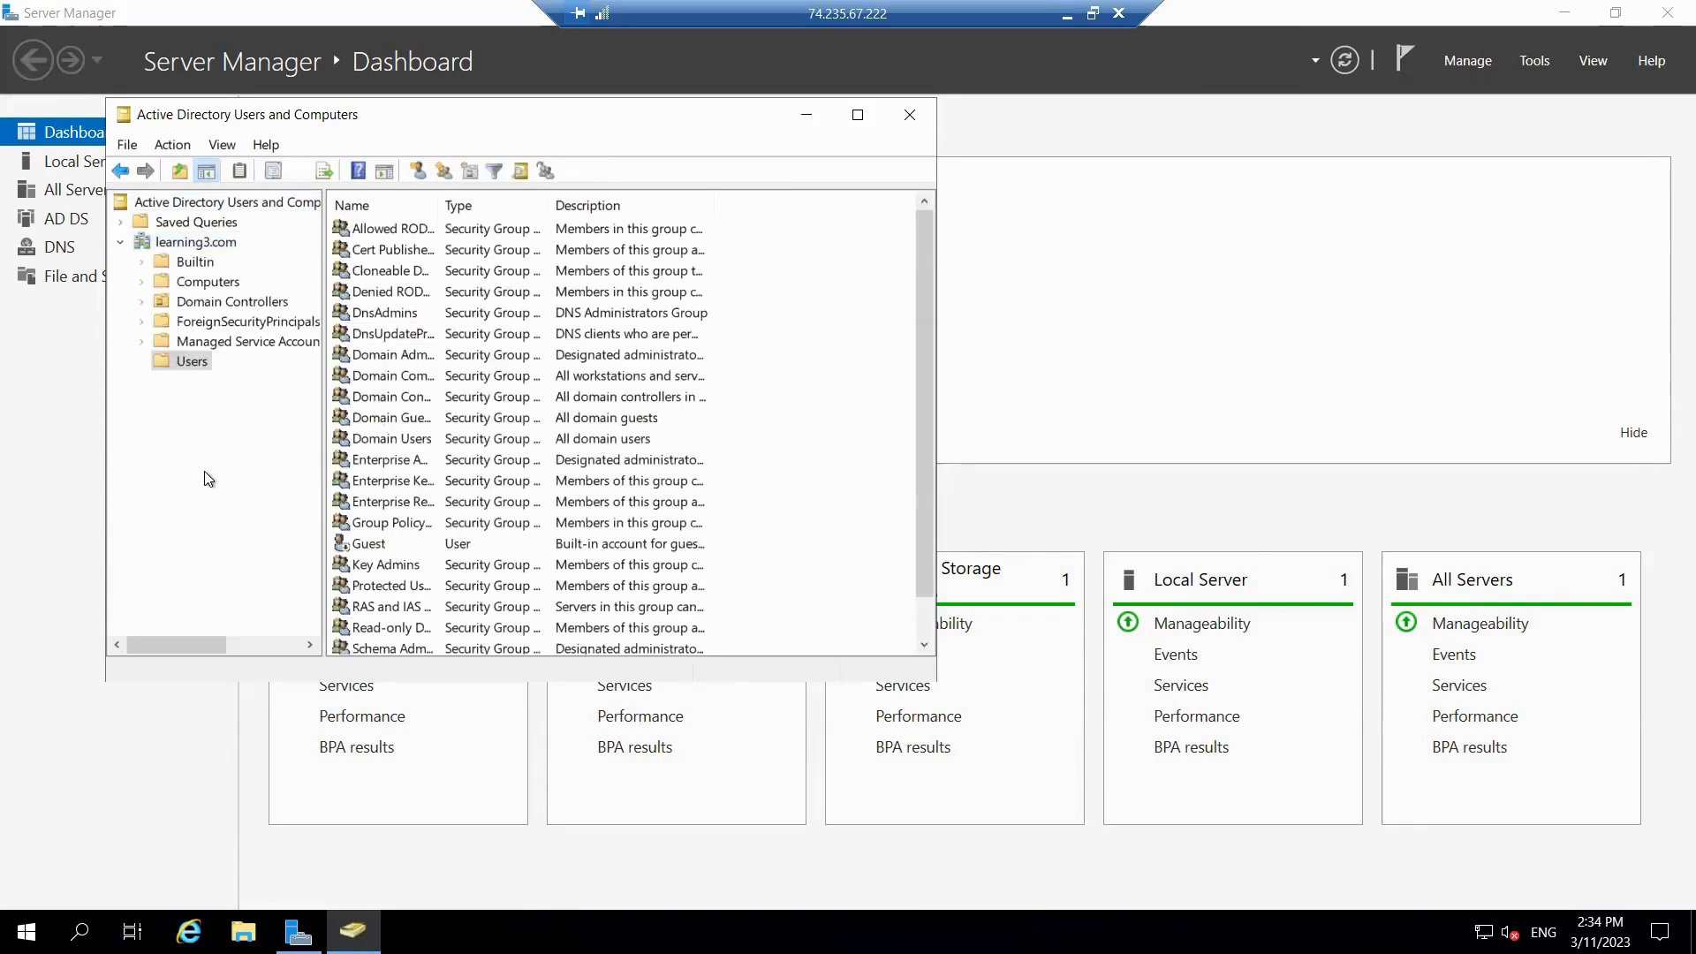
right_click(189, 360)
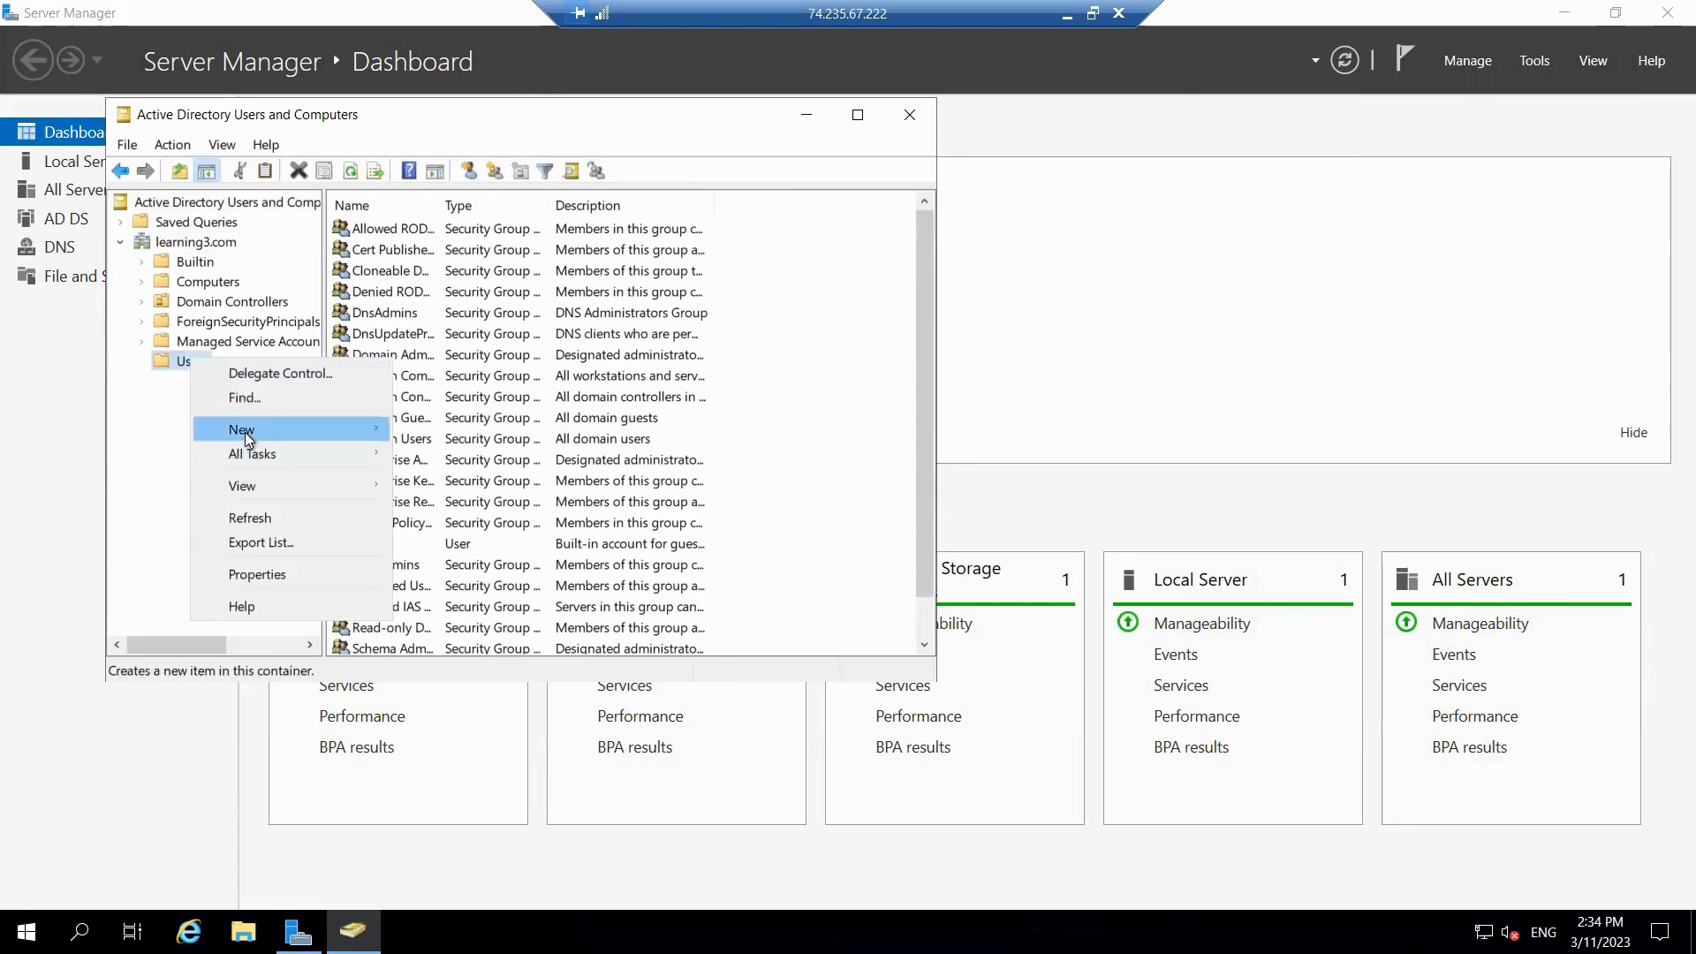
mouse_move(245, 431)
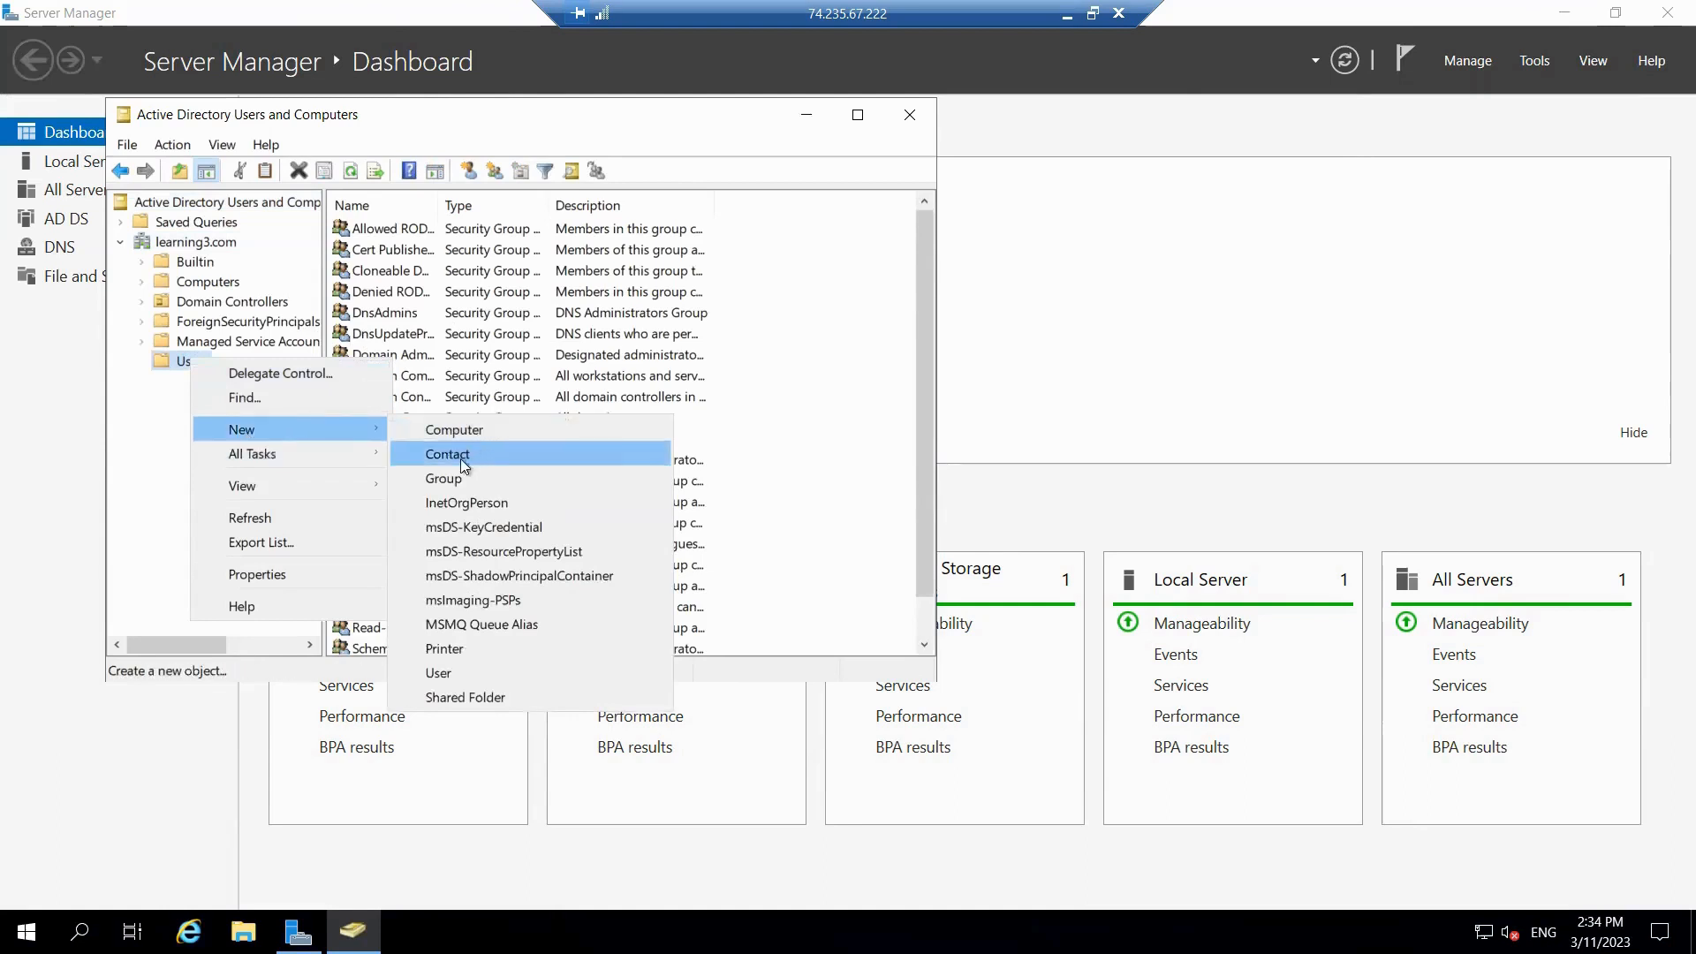
left_click(441, 675)
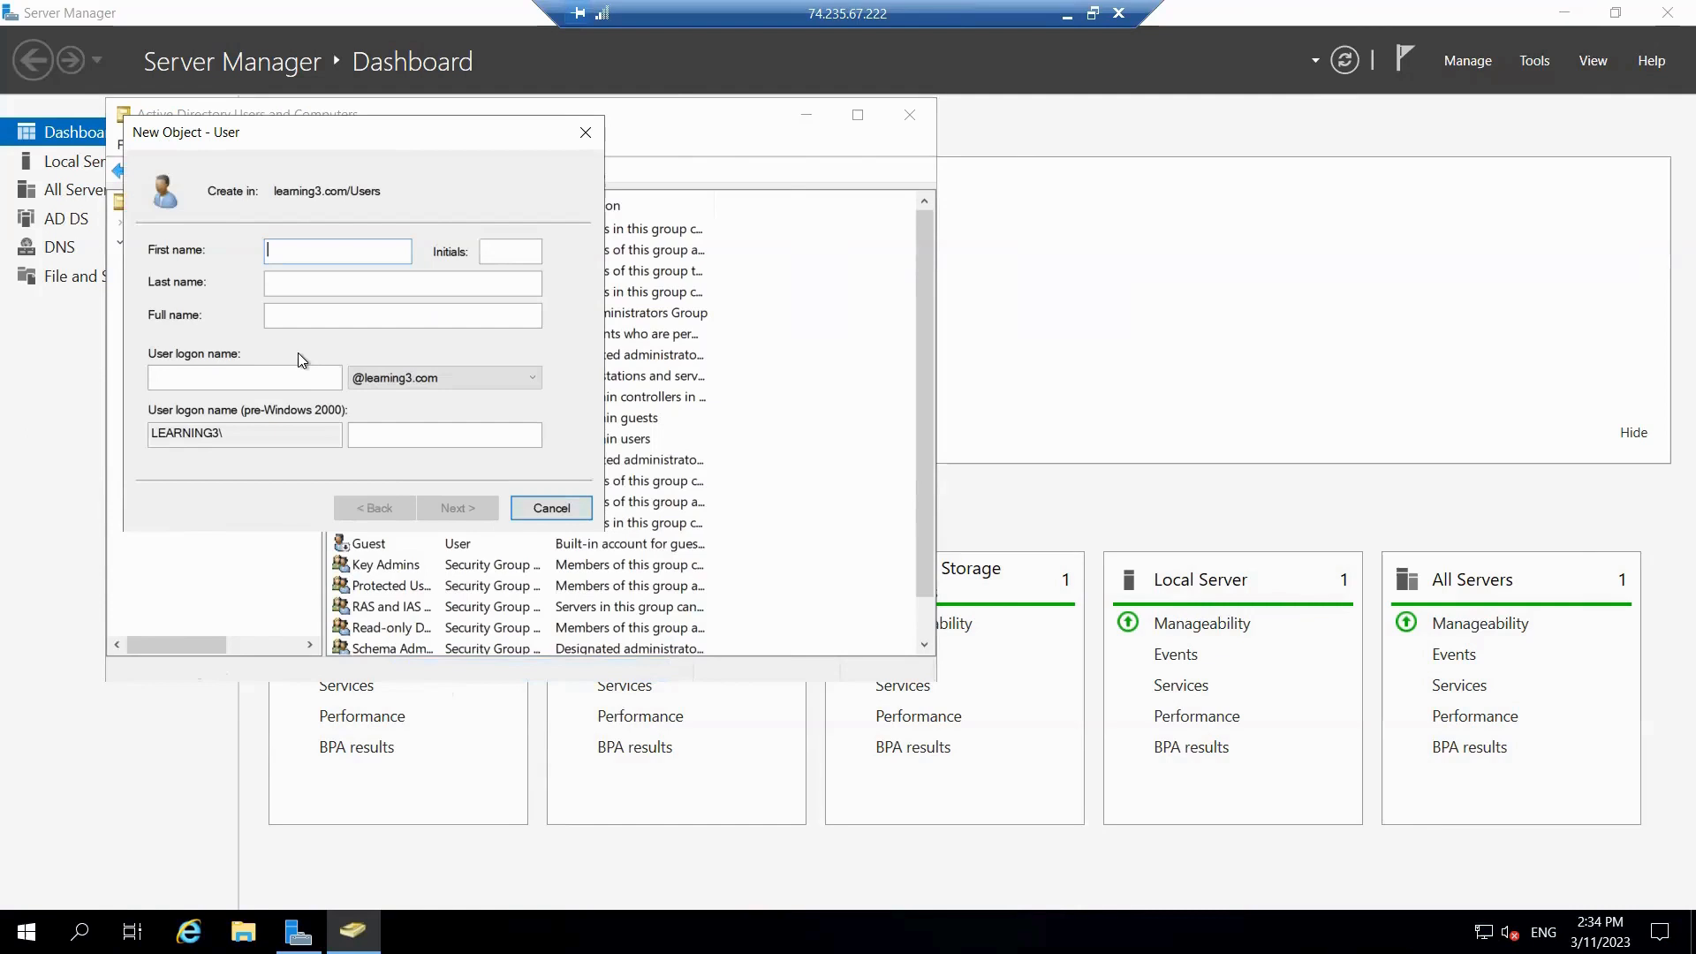
type("mahesh")
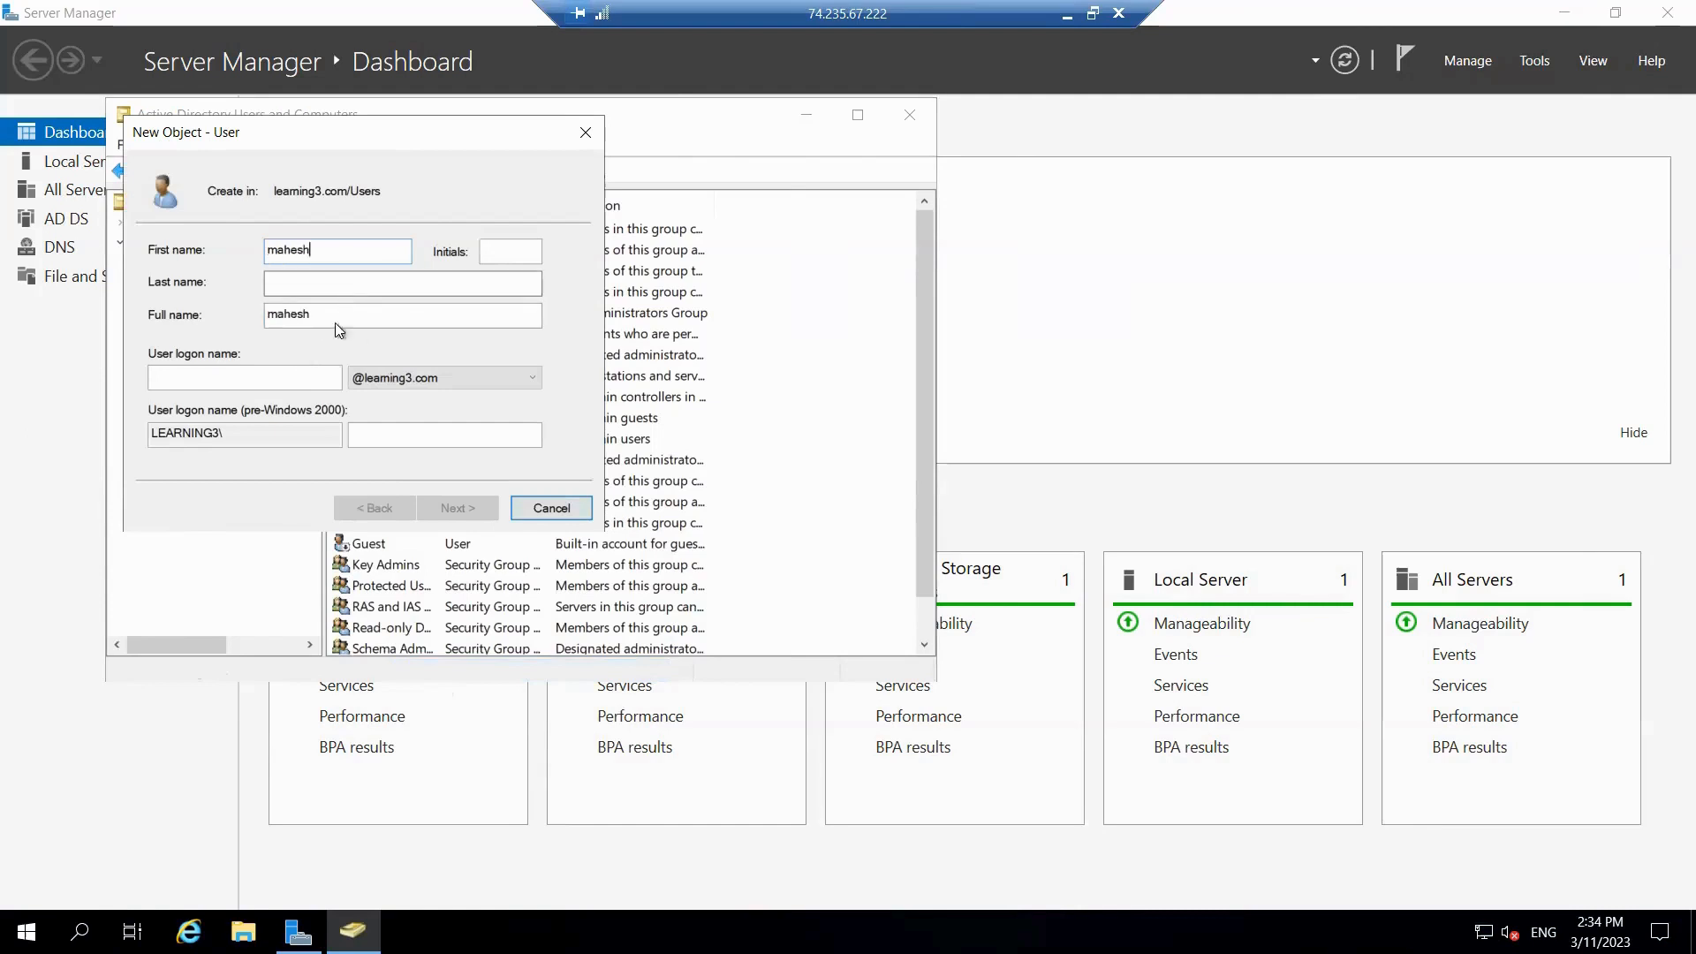
left_click(269, 384)
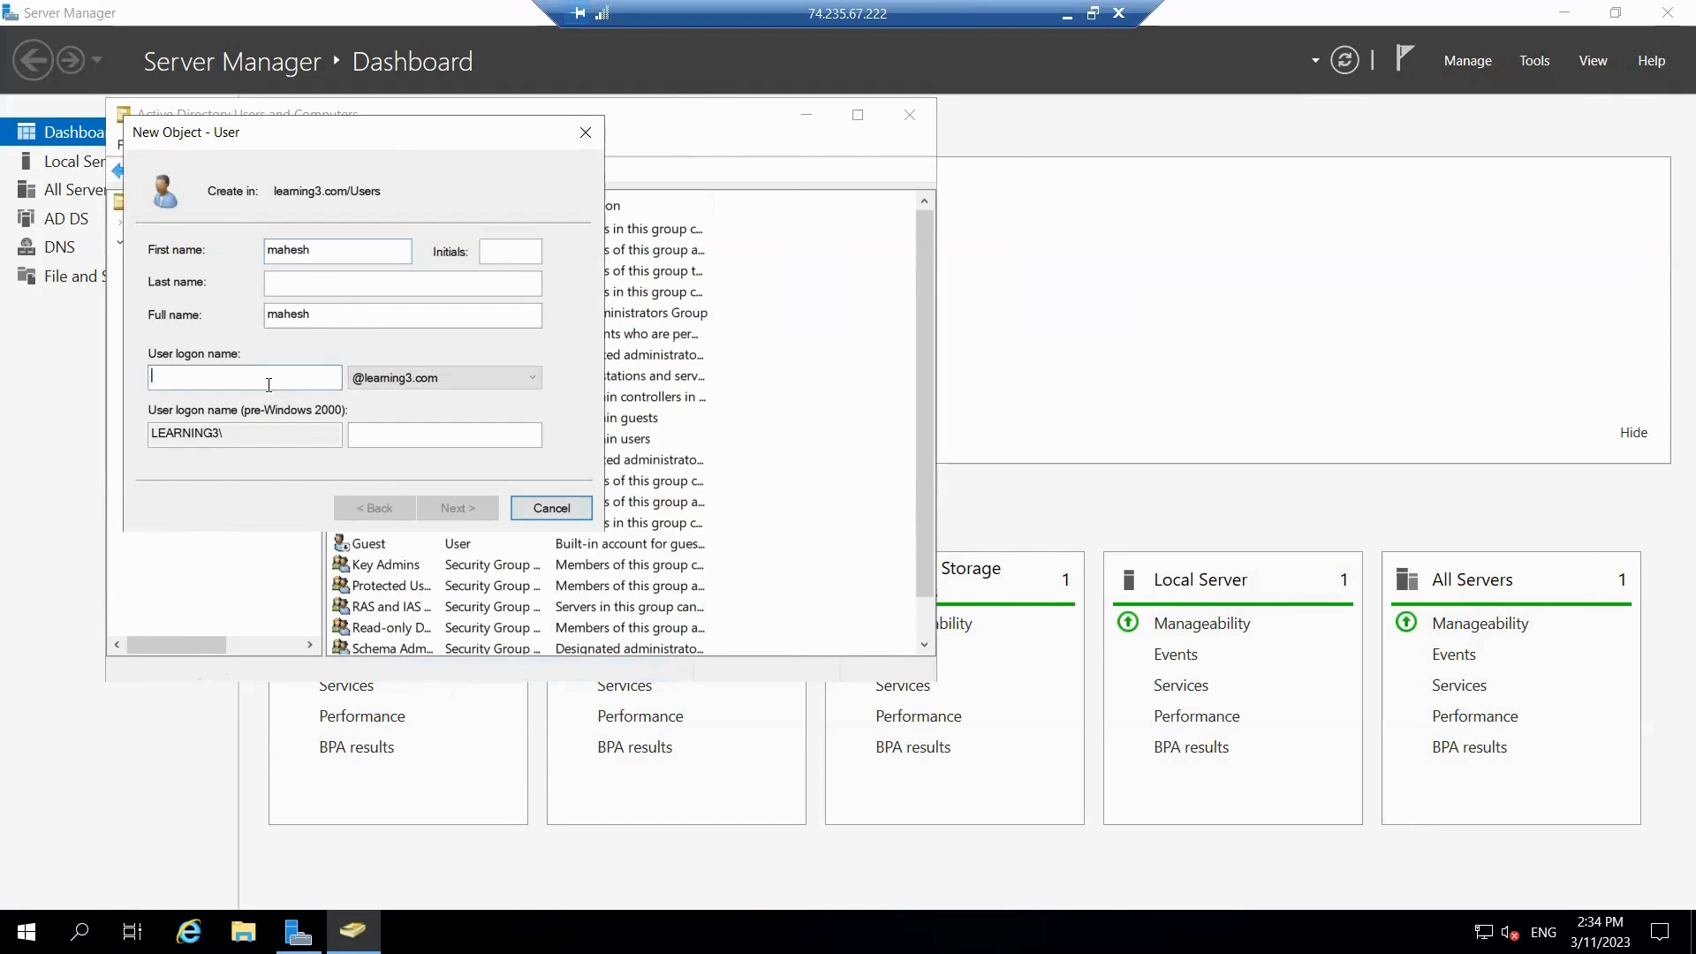
type("mahesg")
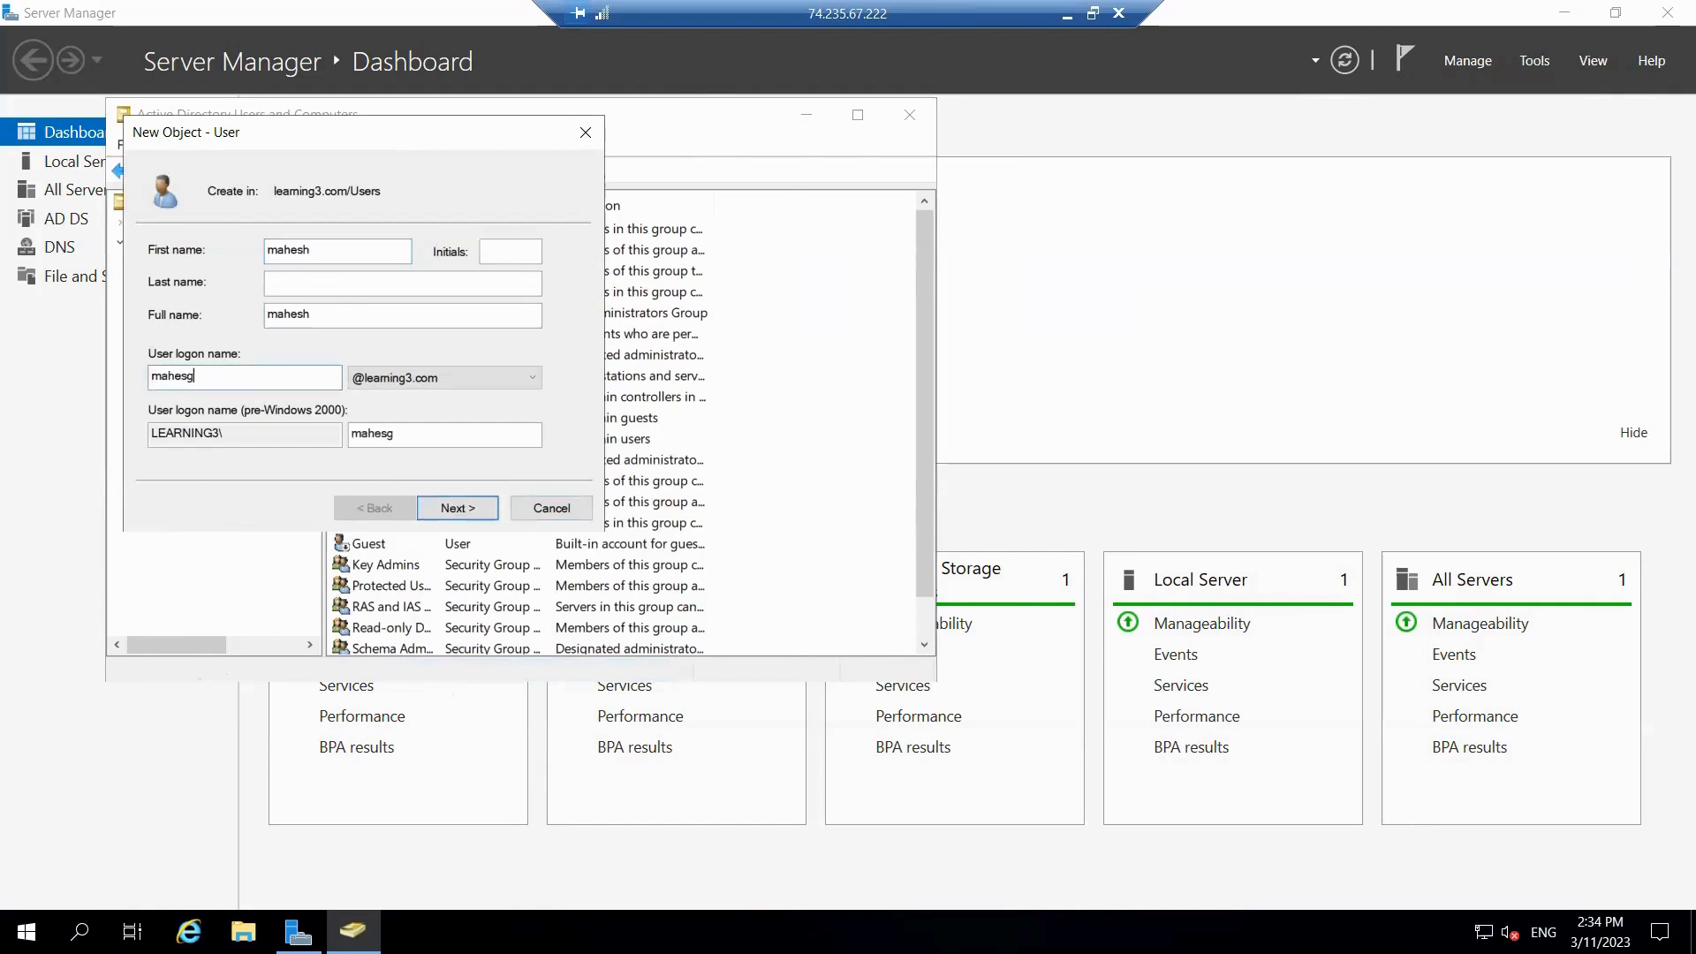
key("BackSpace")
type("h")
left_click(453, 510)
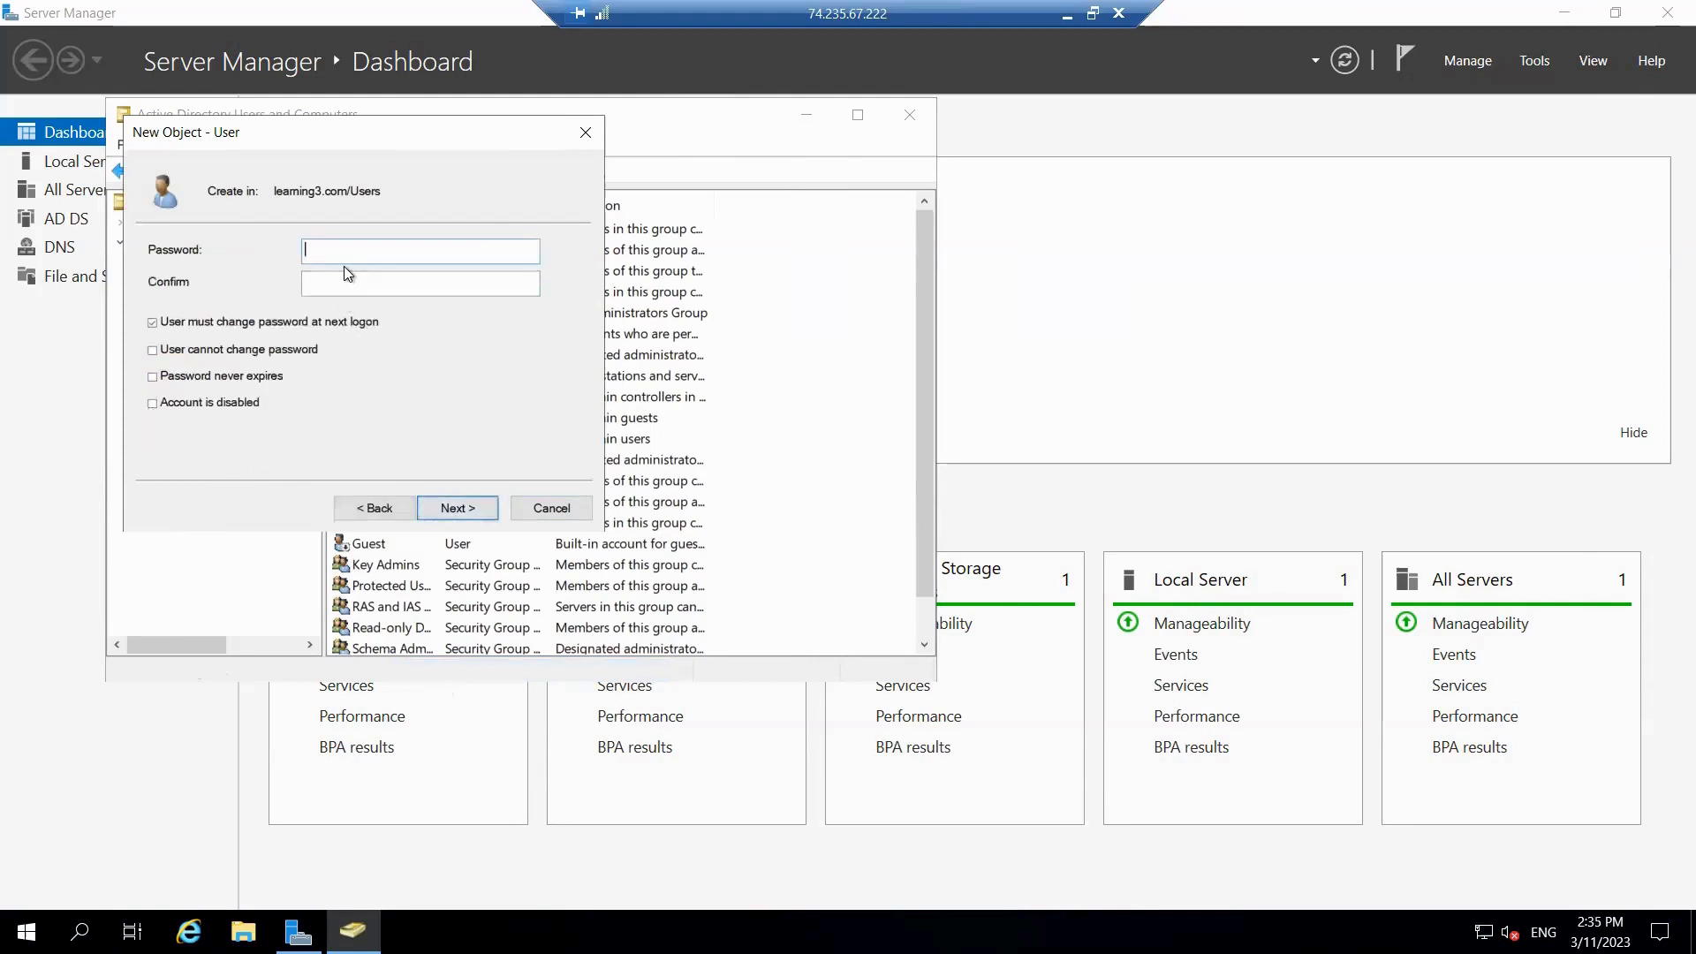
Enter and confirm the new user's password, keep the password change at next logon required, and finish creating the account.
type("••••••••")
left_click(367, 290)
type("••••••••")
left_click(456, 508)
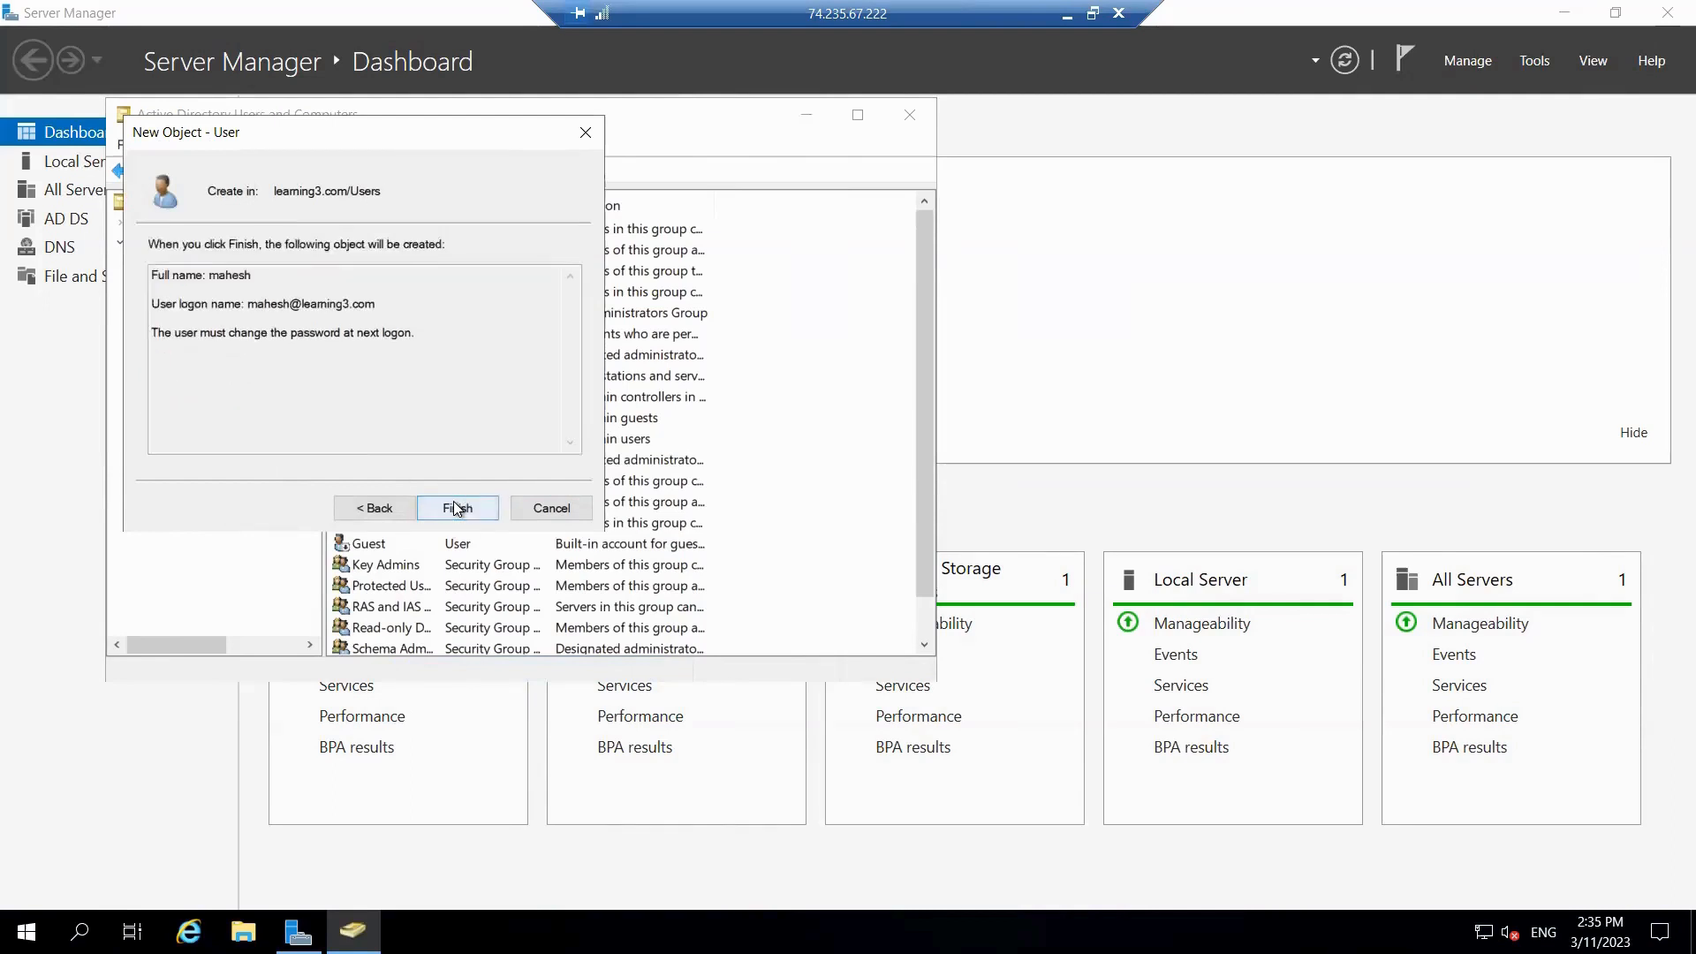
left_click(457, 508)
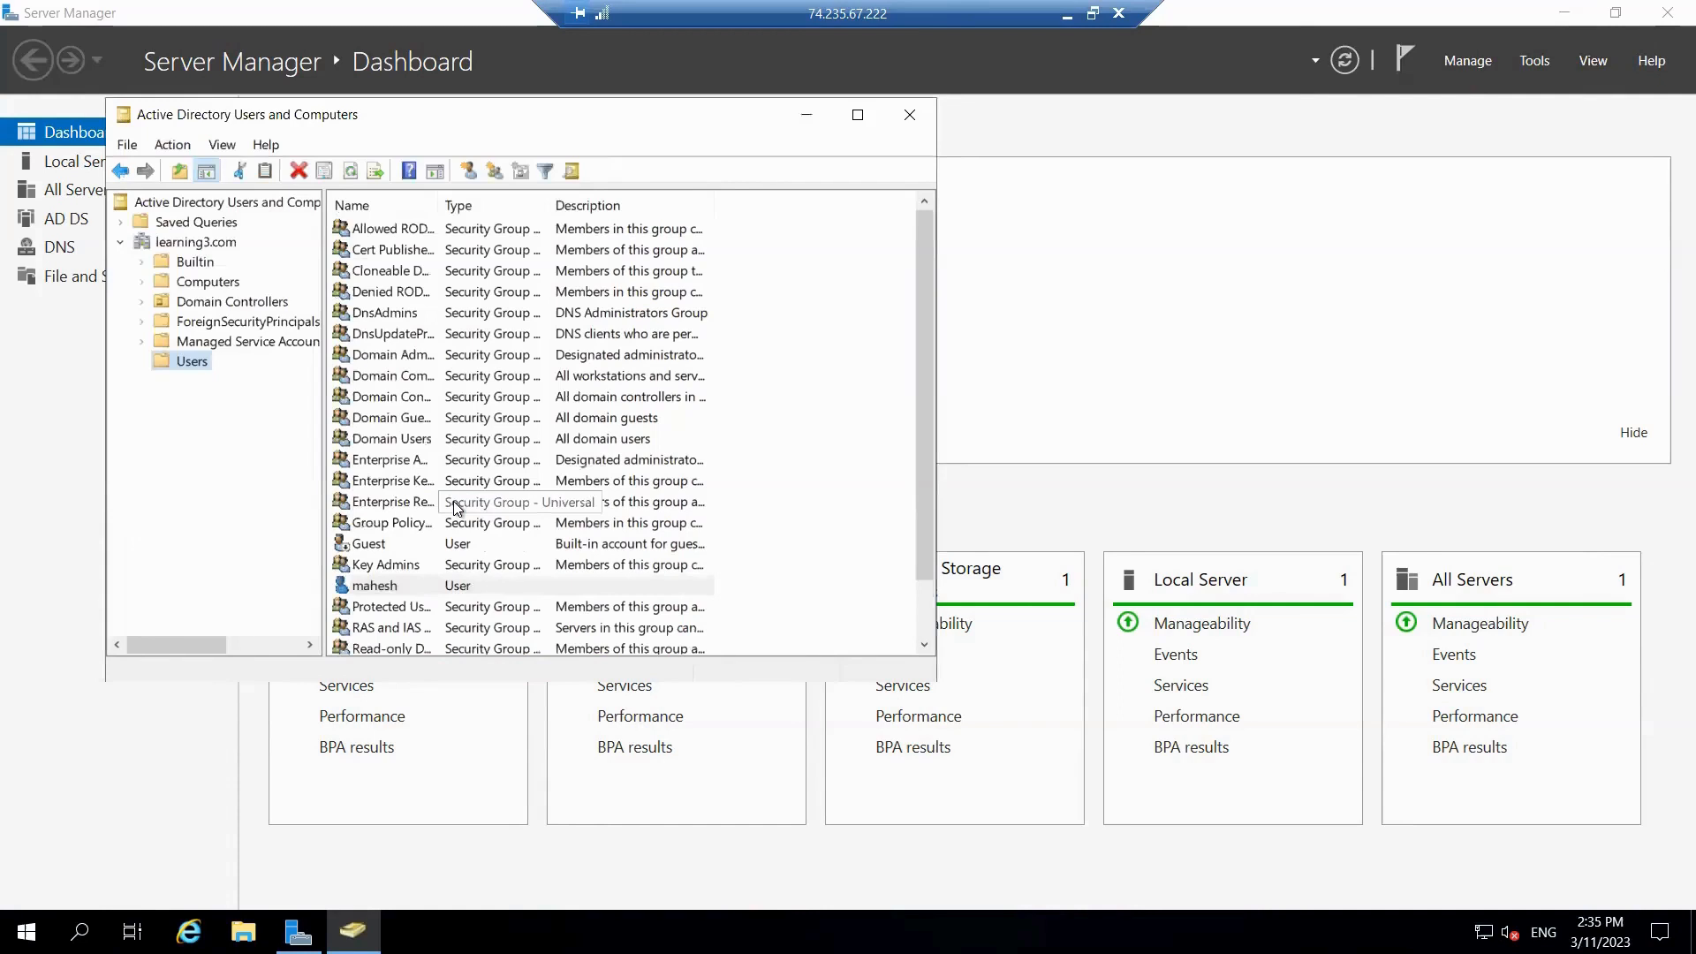
right_click(184, 363)
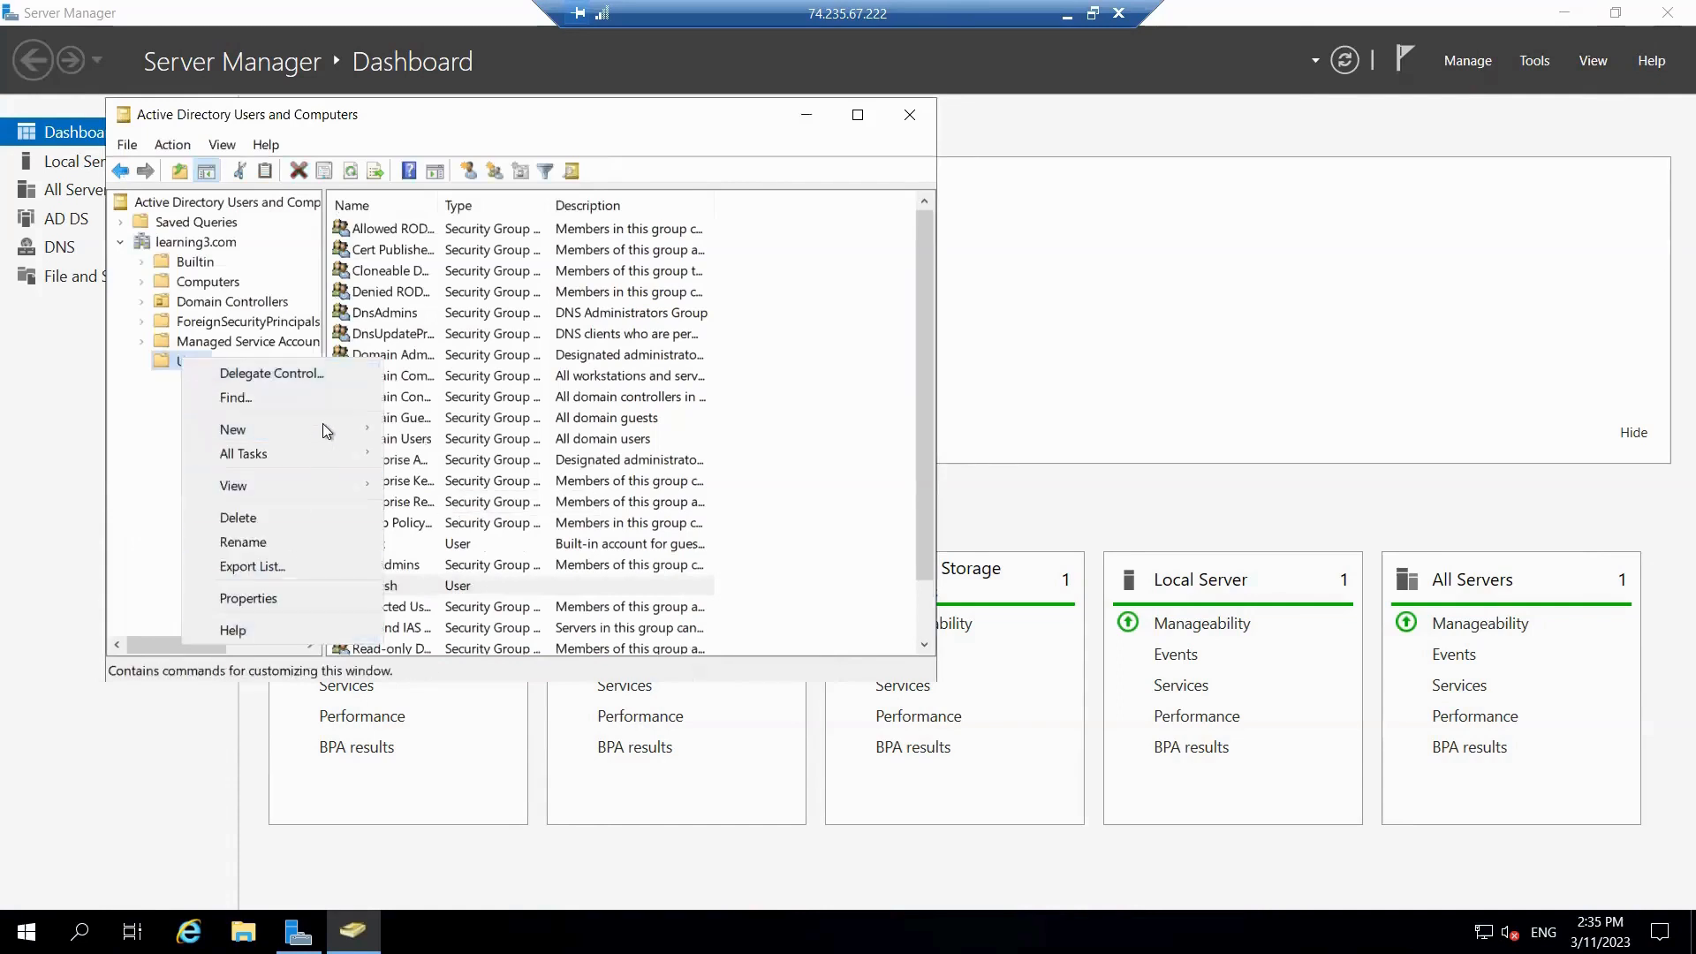
mouse_move(339, 430)
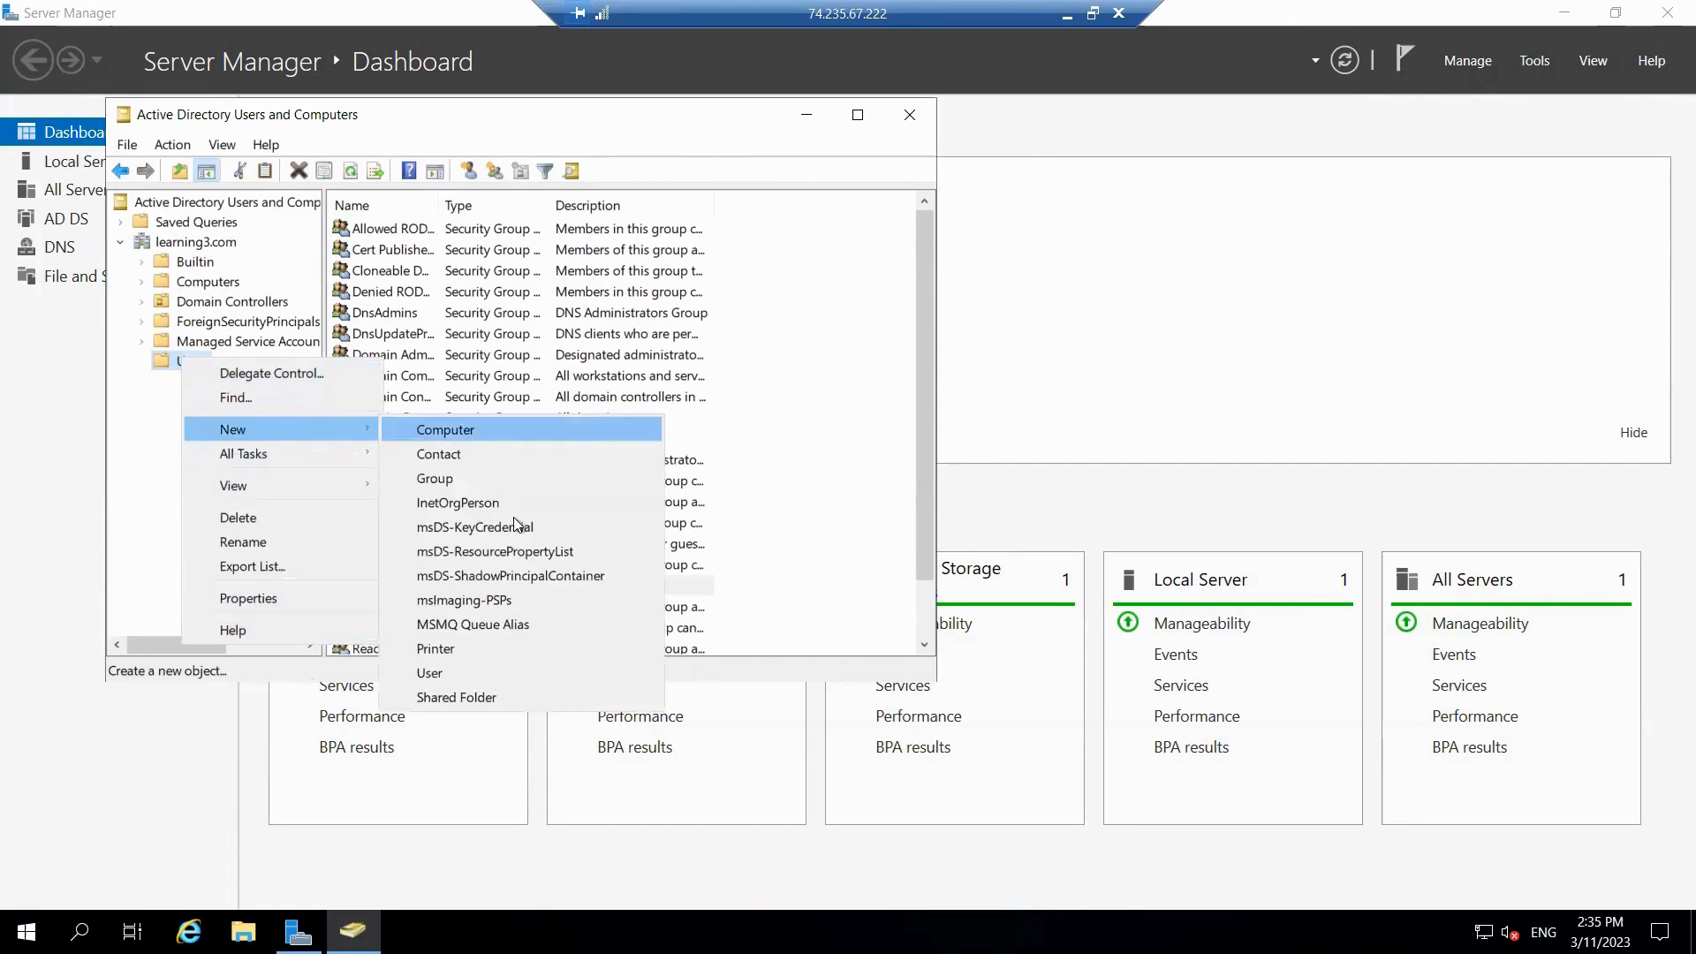
left_click(437, 675)
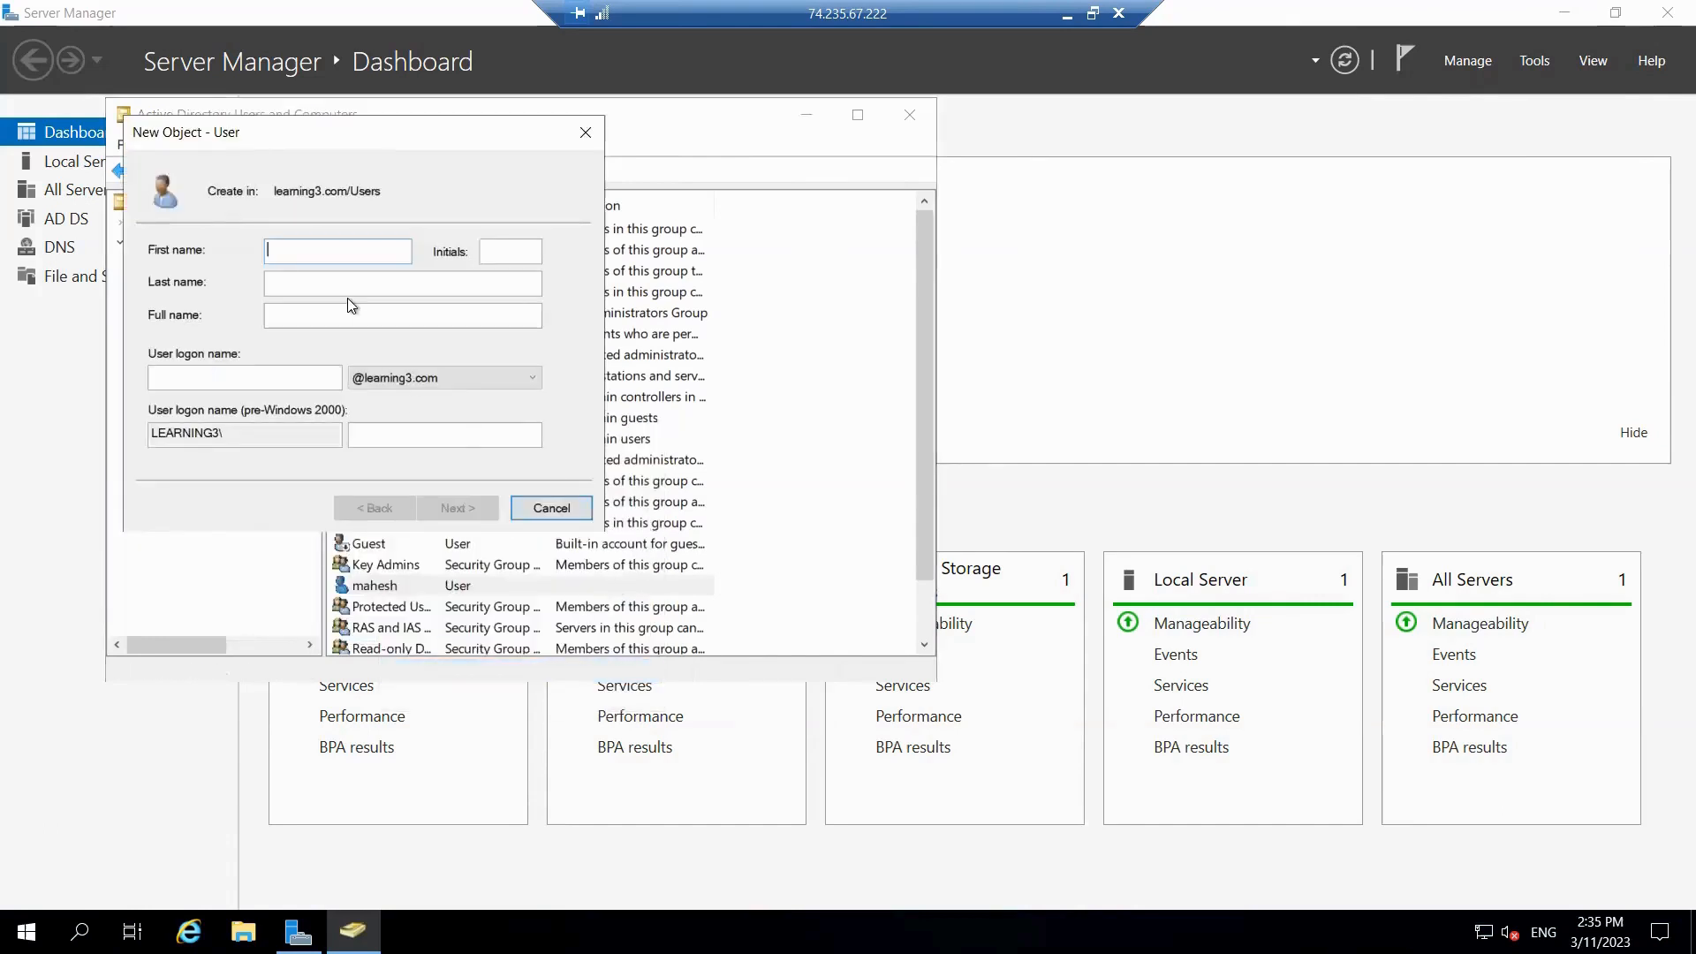
type("George")
left_click(258, 378)
type("e")
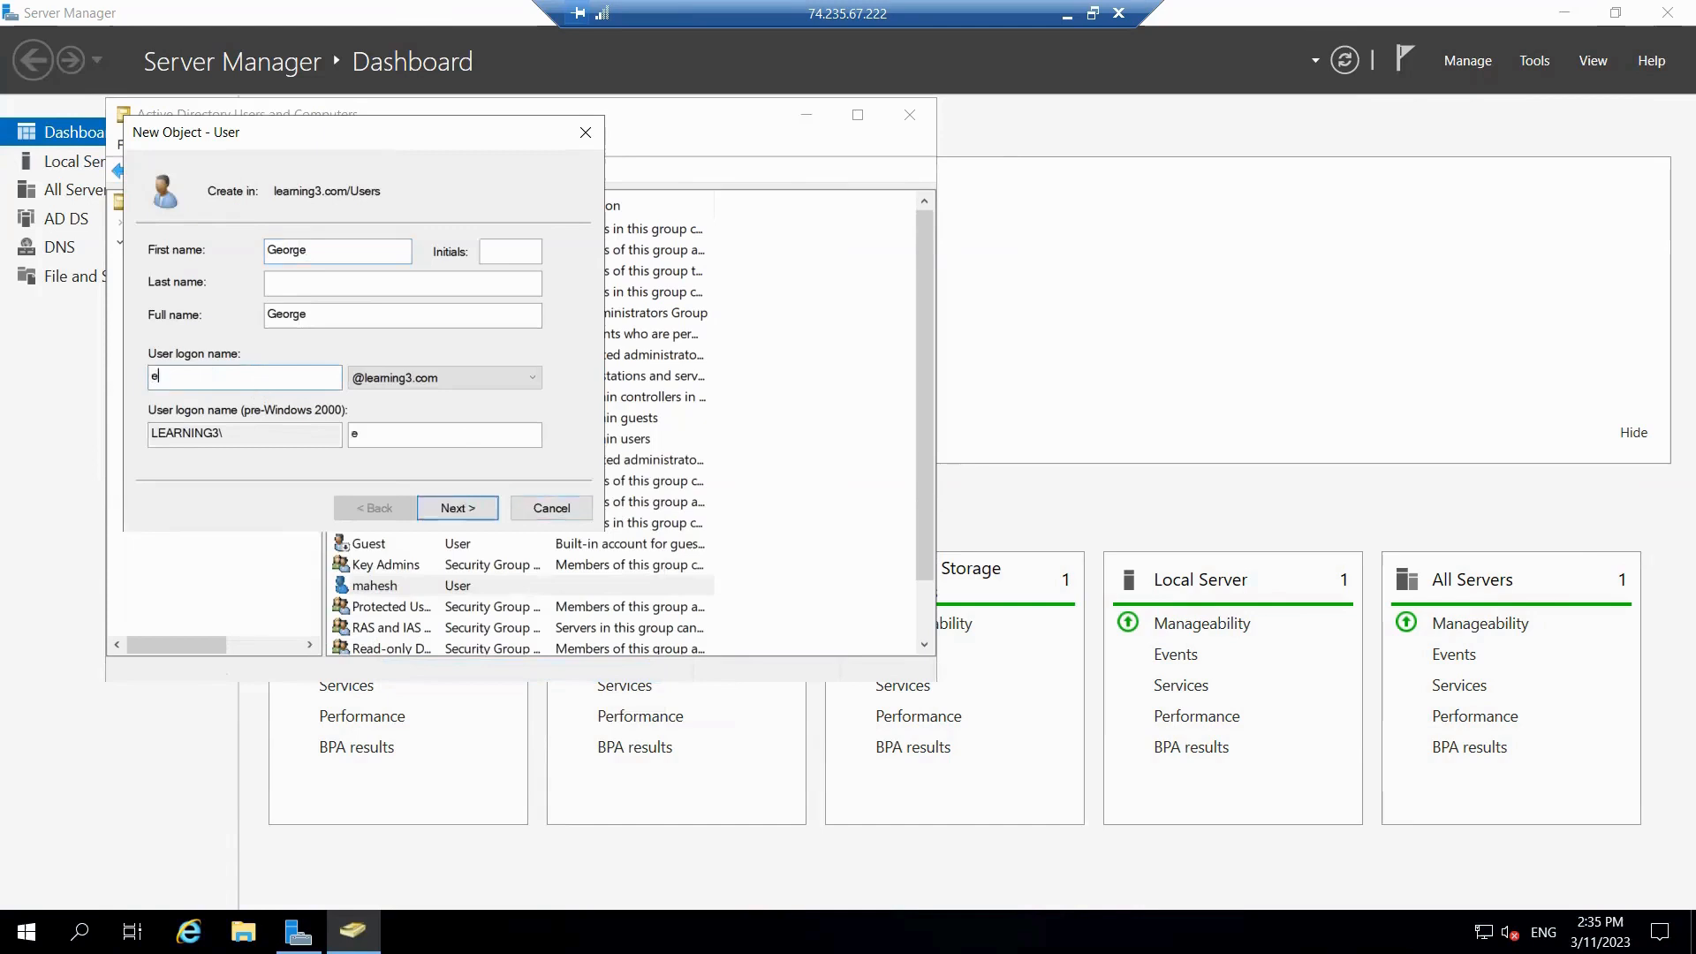
key("BackSpace")
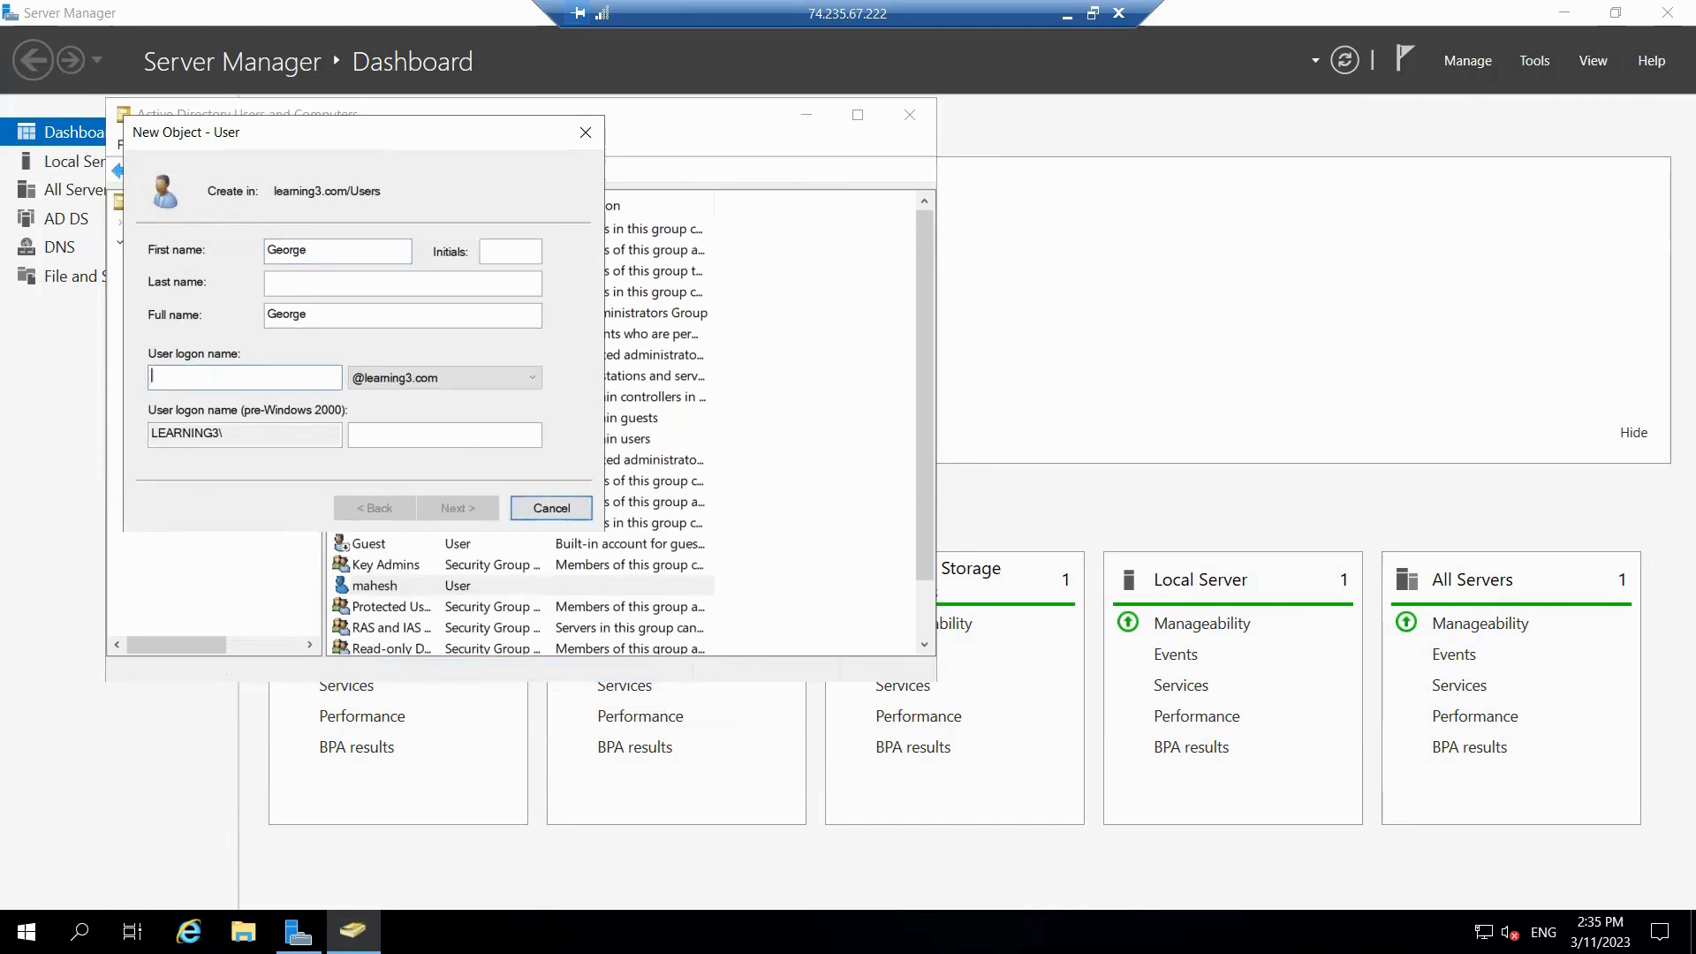
double_click(359, 320)
key("ctrl+c")
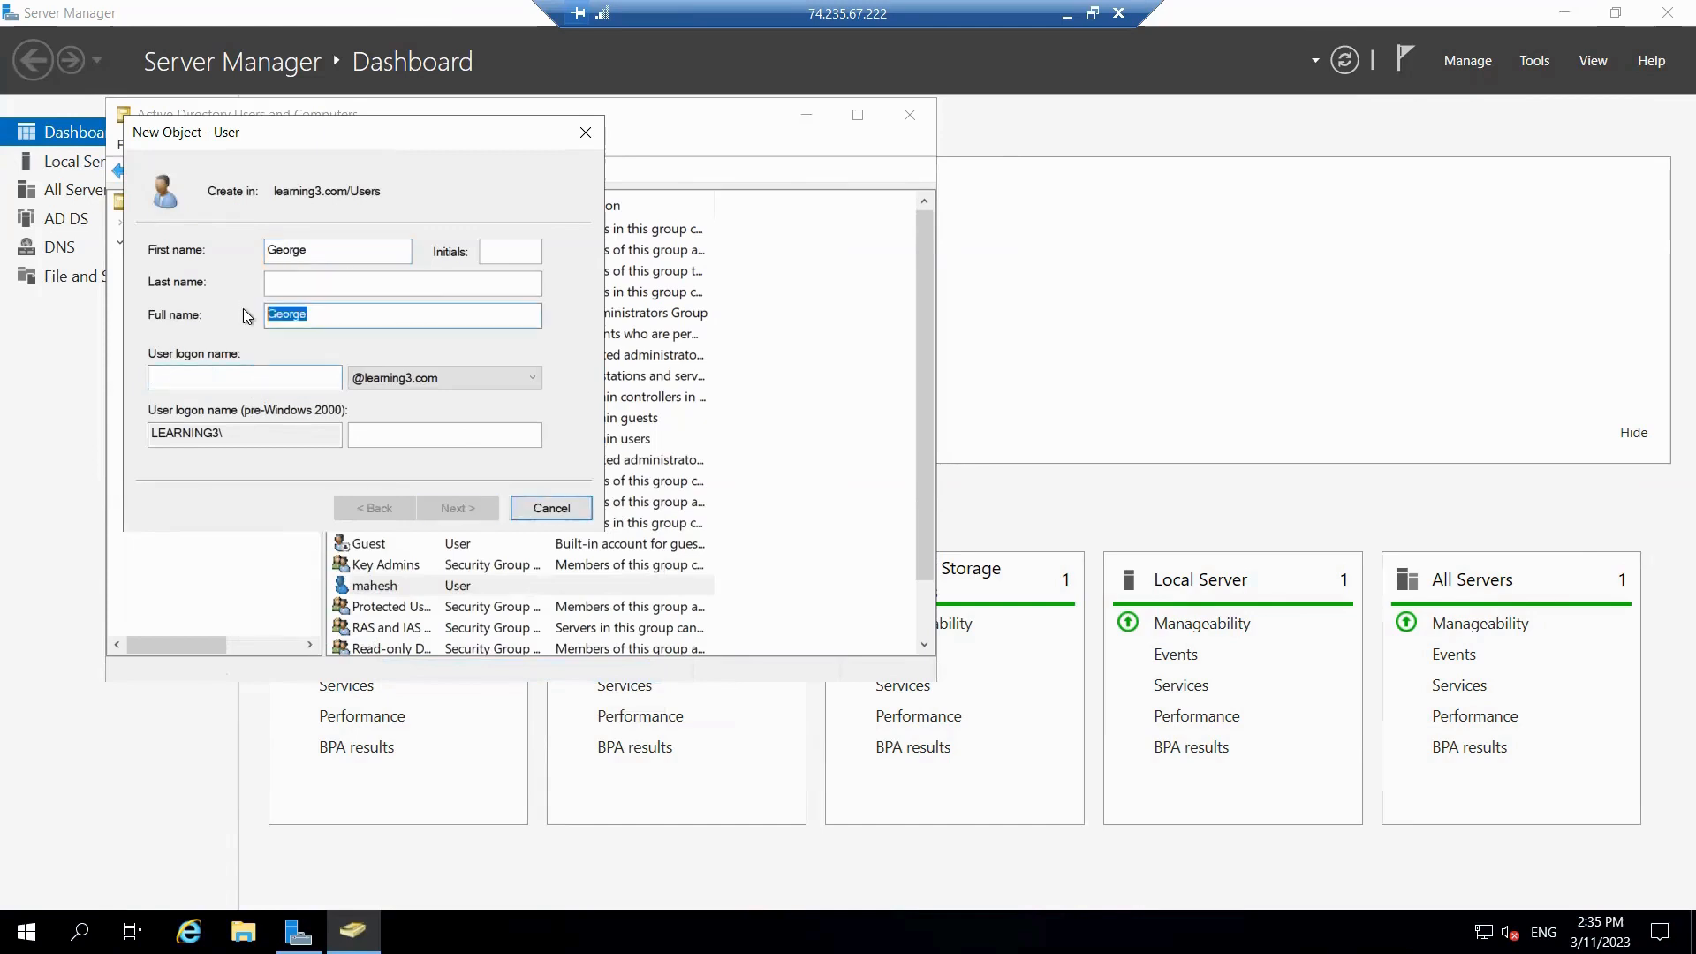
left_click(250, 382)
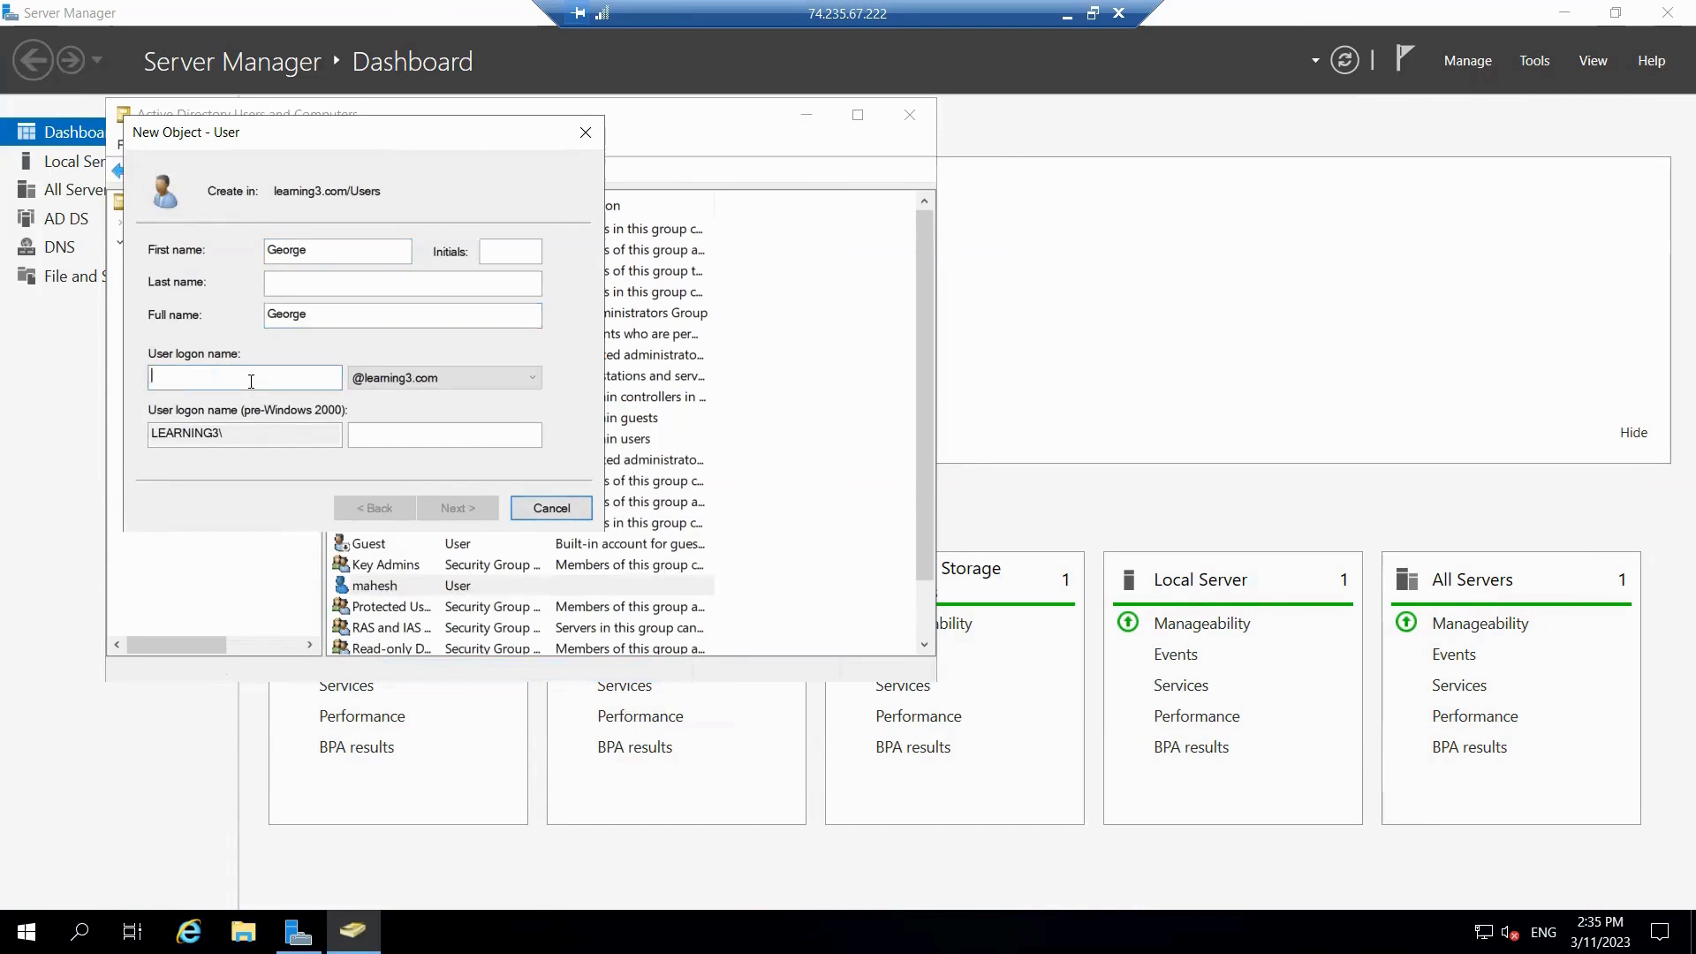
key("ctrl+v")
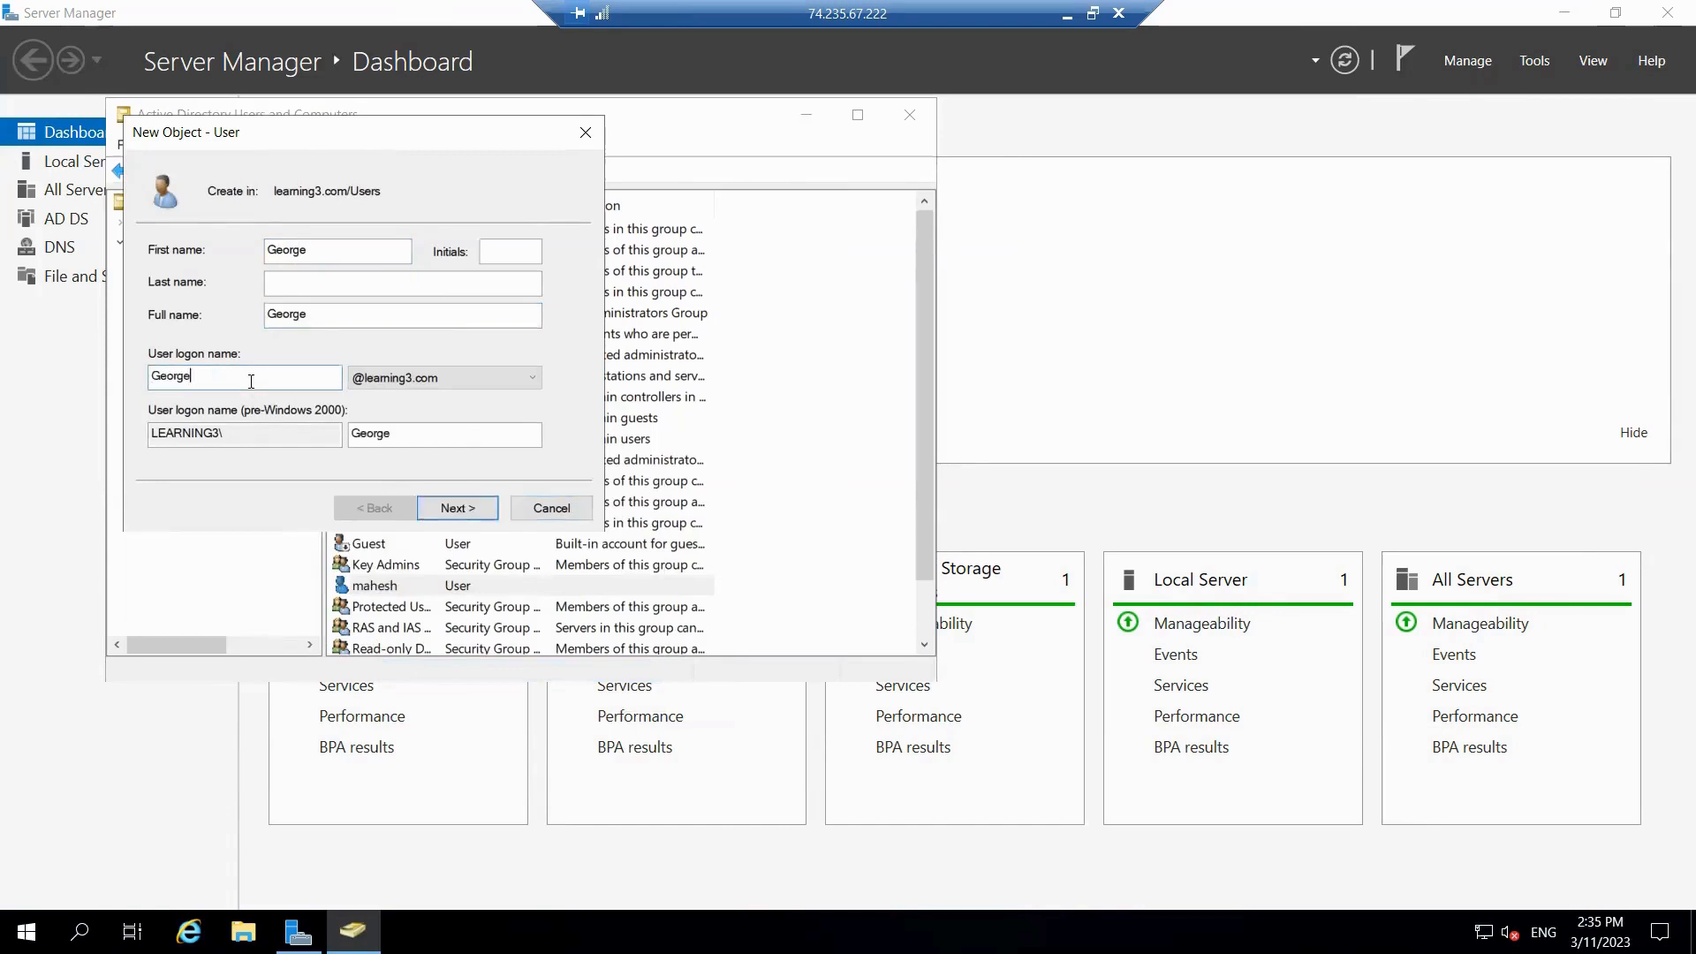
left_click(448, 511)
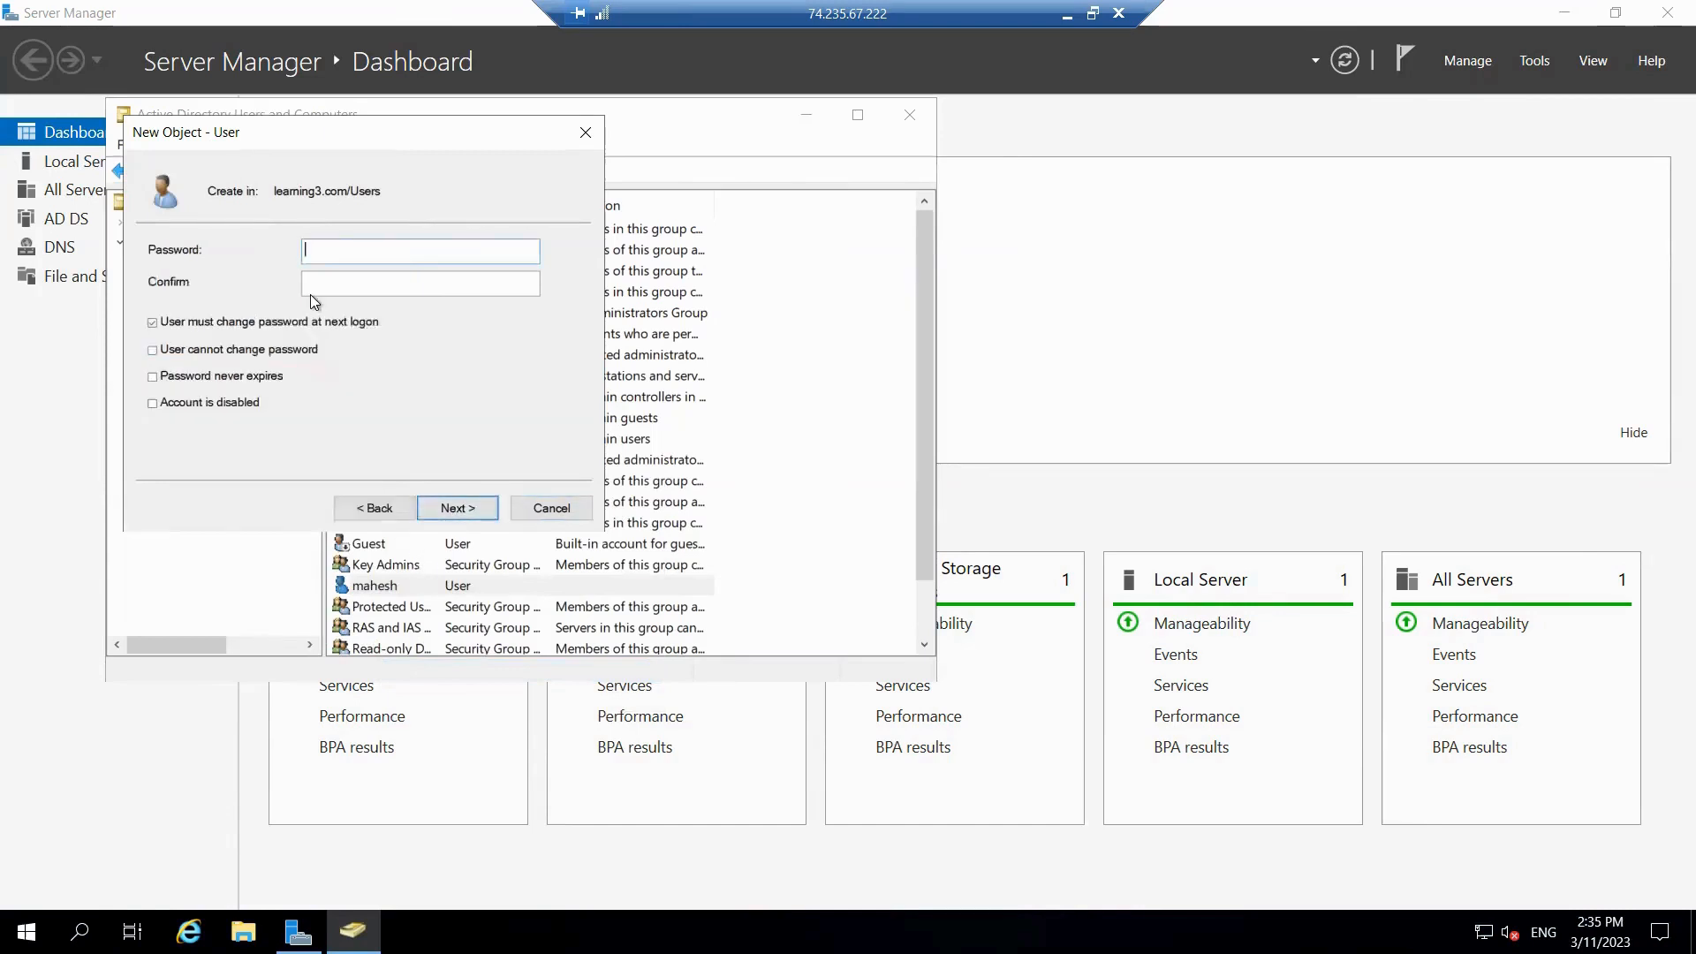
Enter and confirm the second user's password, keep the password change at next logon required, and finish creating the account.
type("********")
left_click(424, 283)
type("********")
left_click(452, 511)
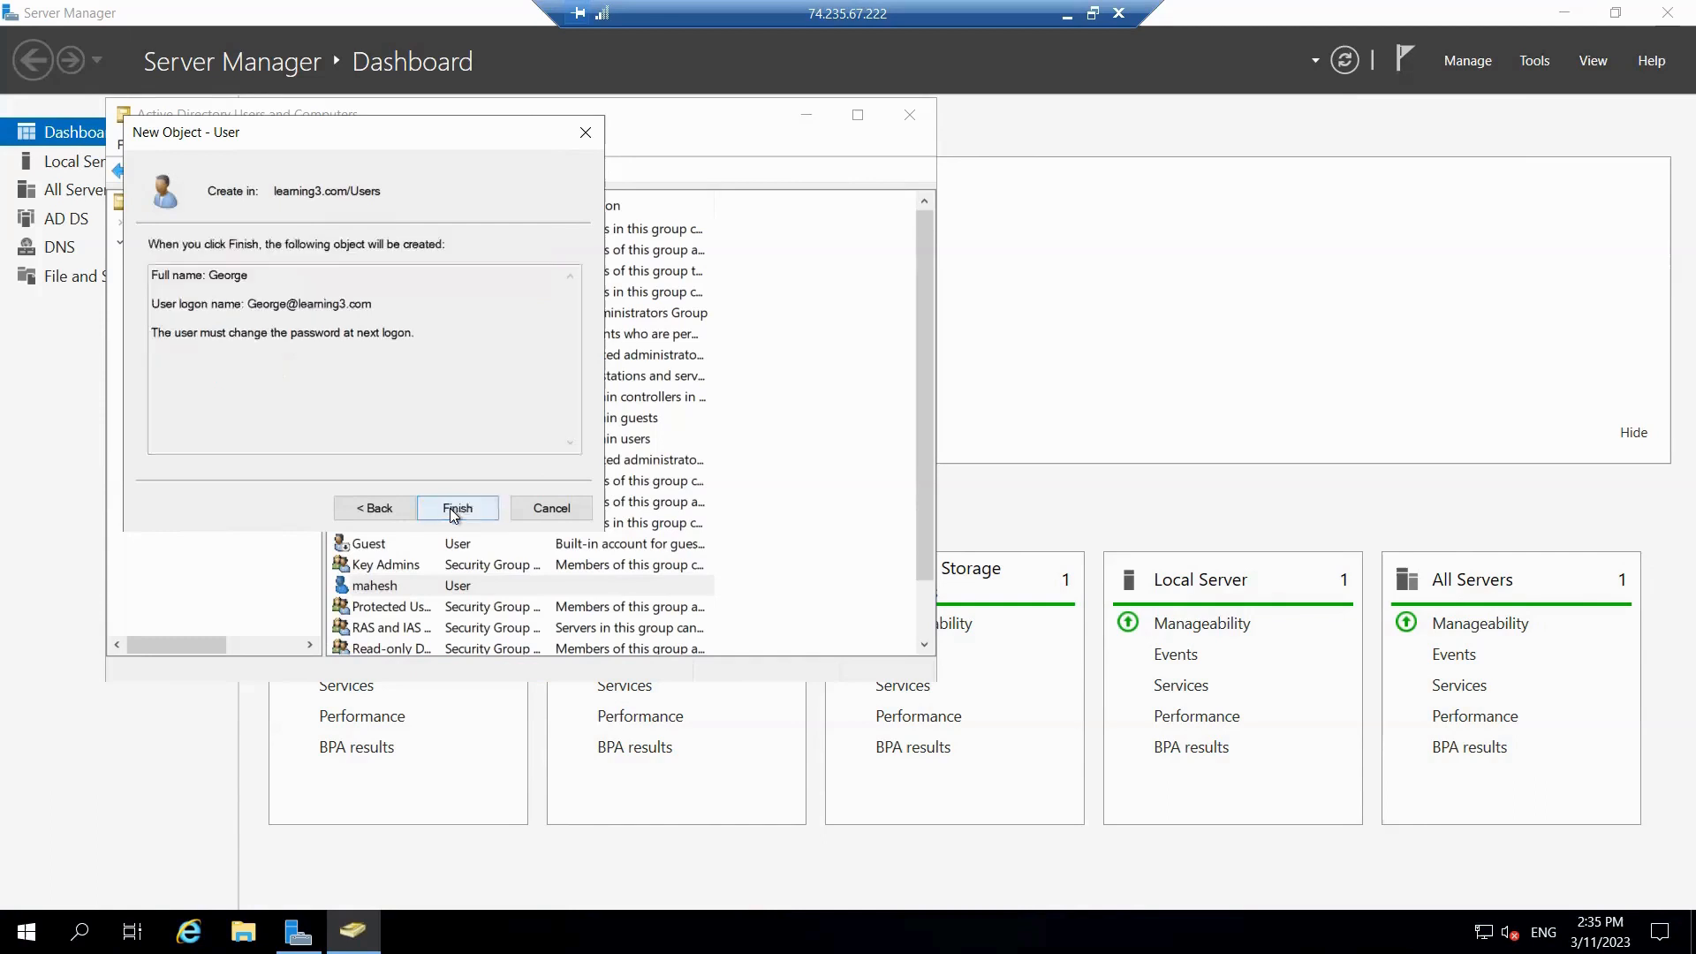
left_click(452, 510)
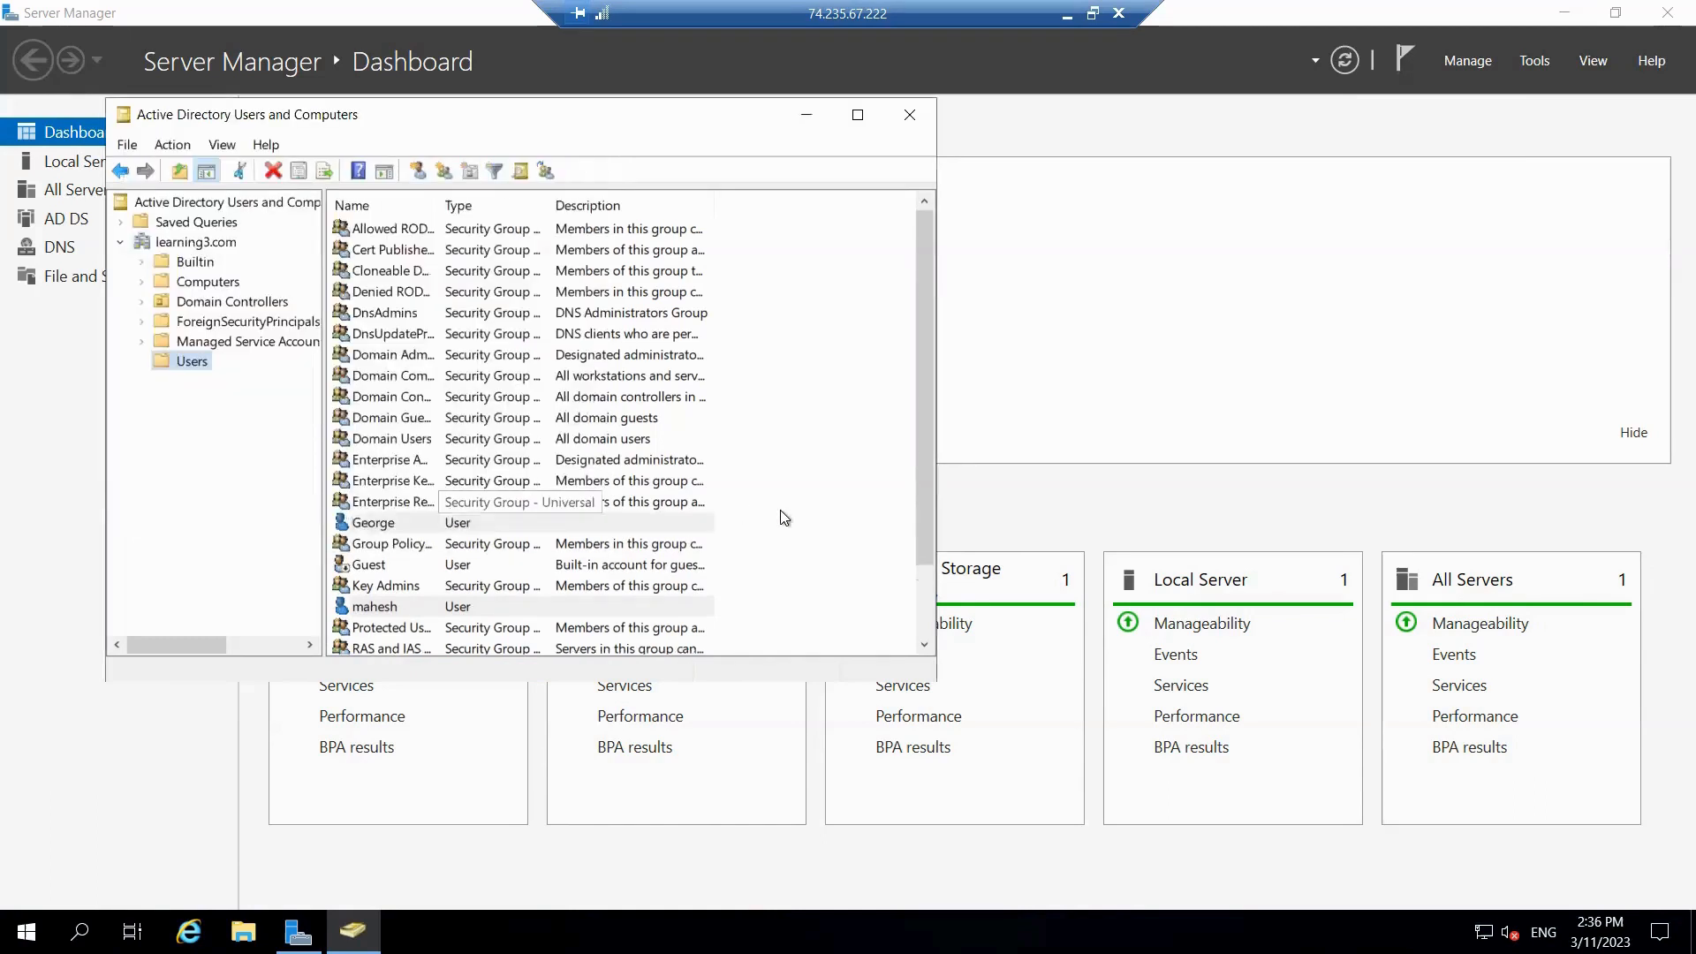
Create a global security group named Sales in the Users container.
right_click(185, 364)
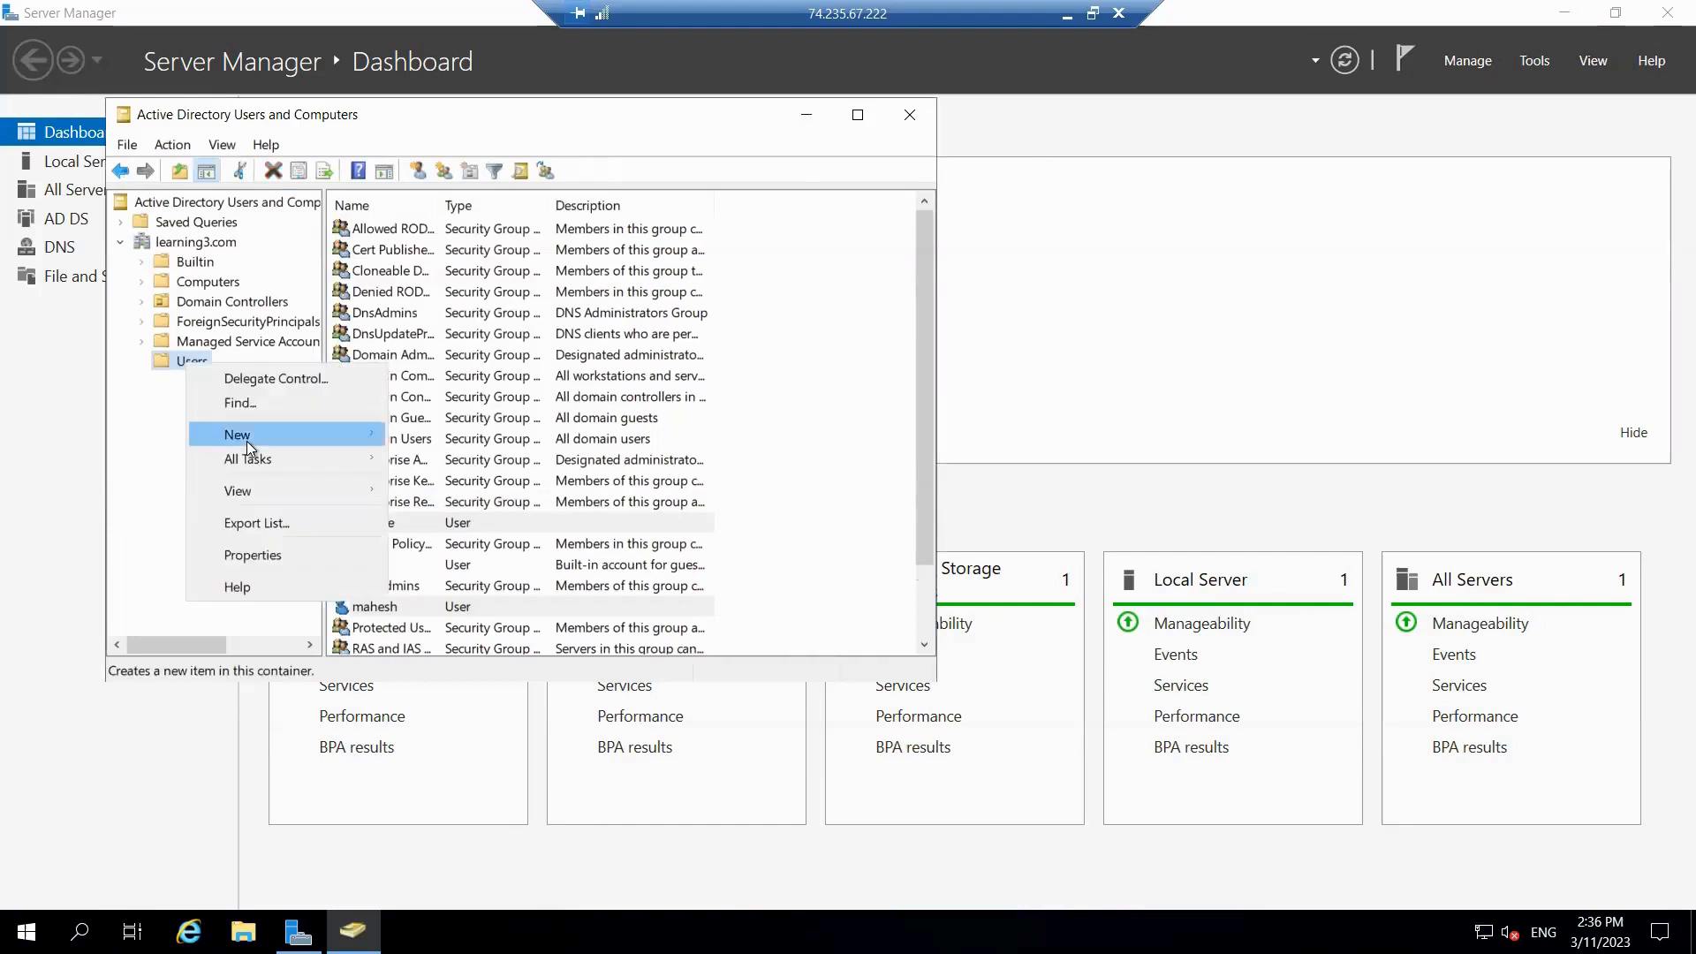
mouse_move(247, 442)
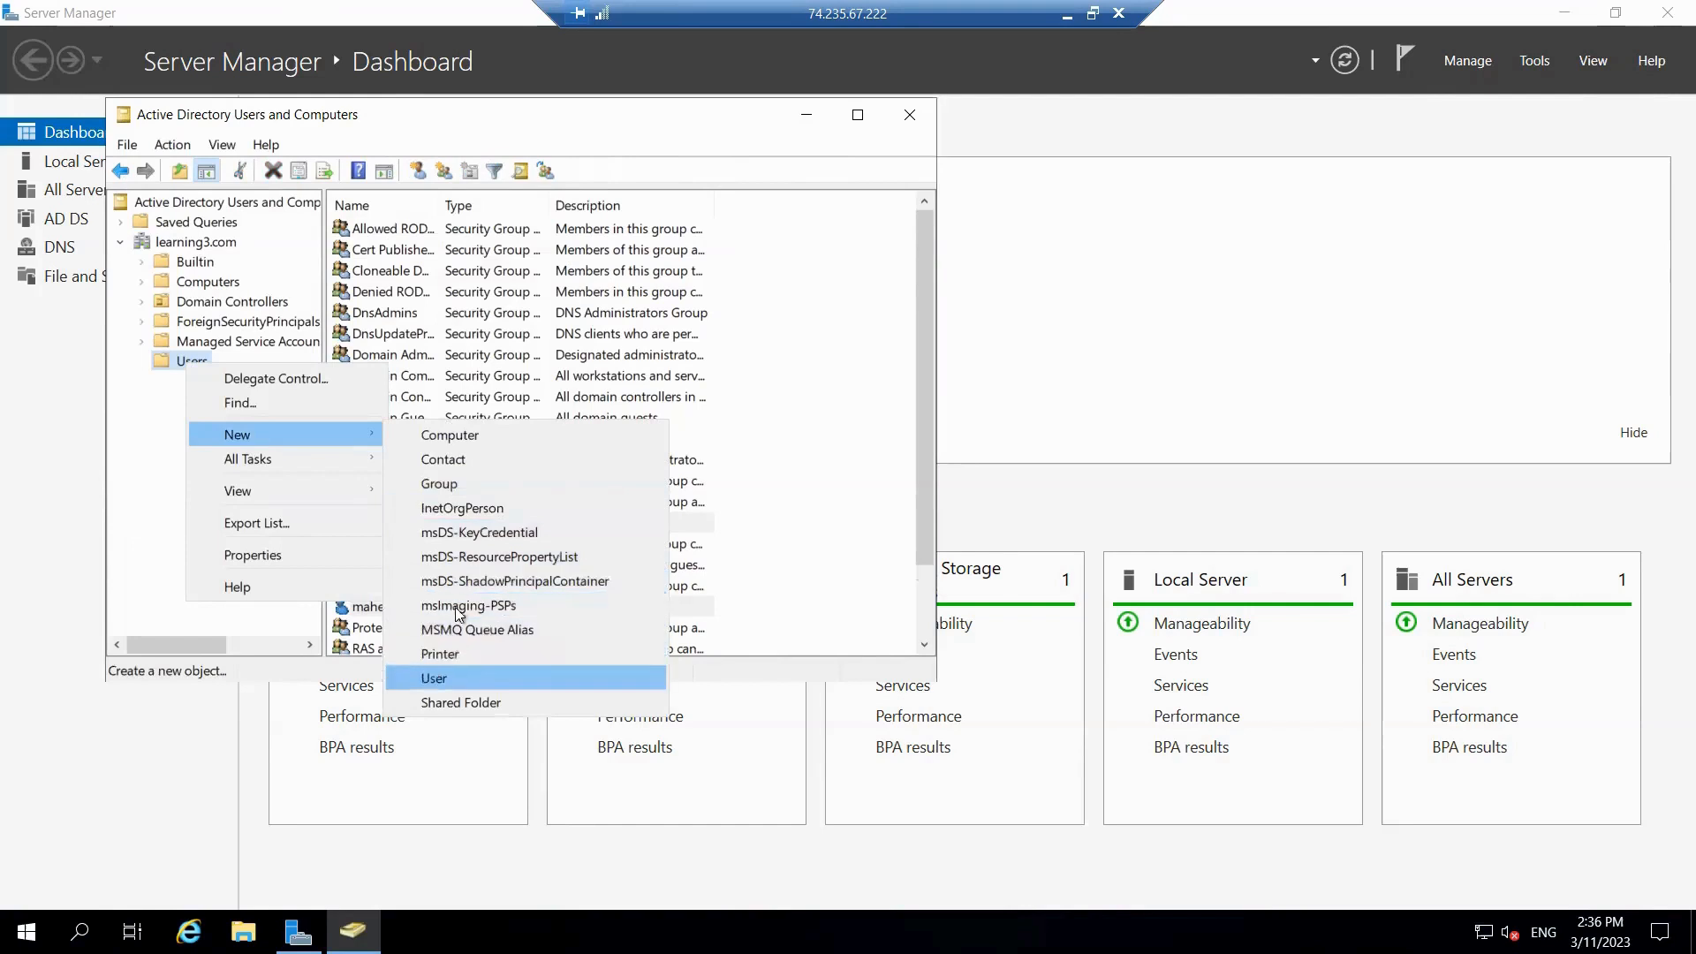
left_click(432, 482)
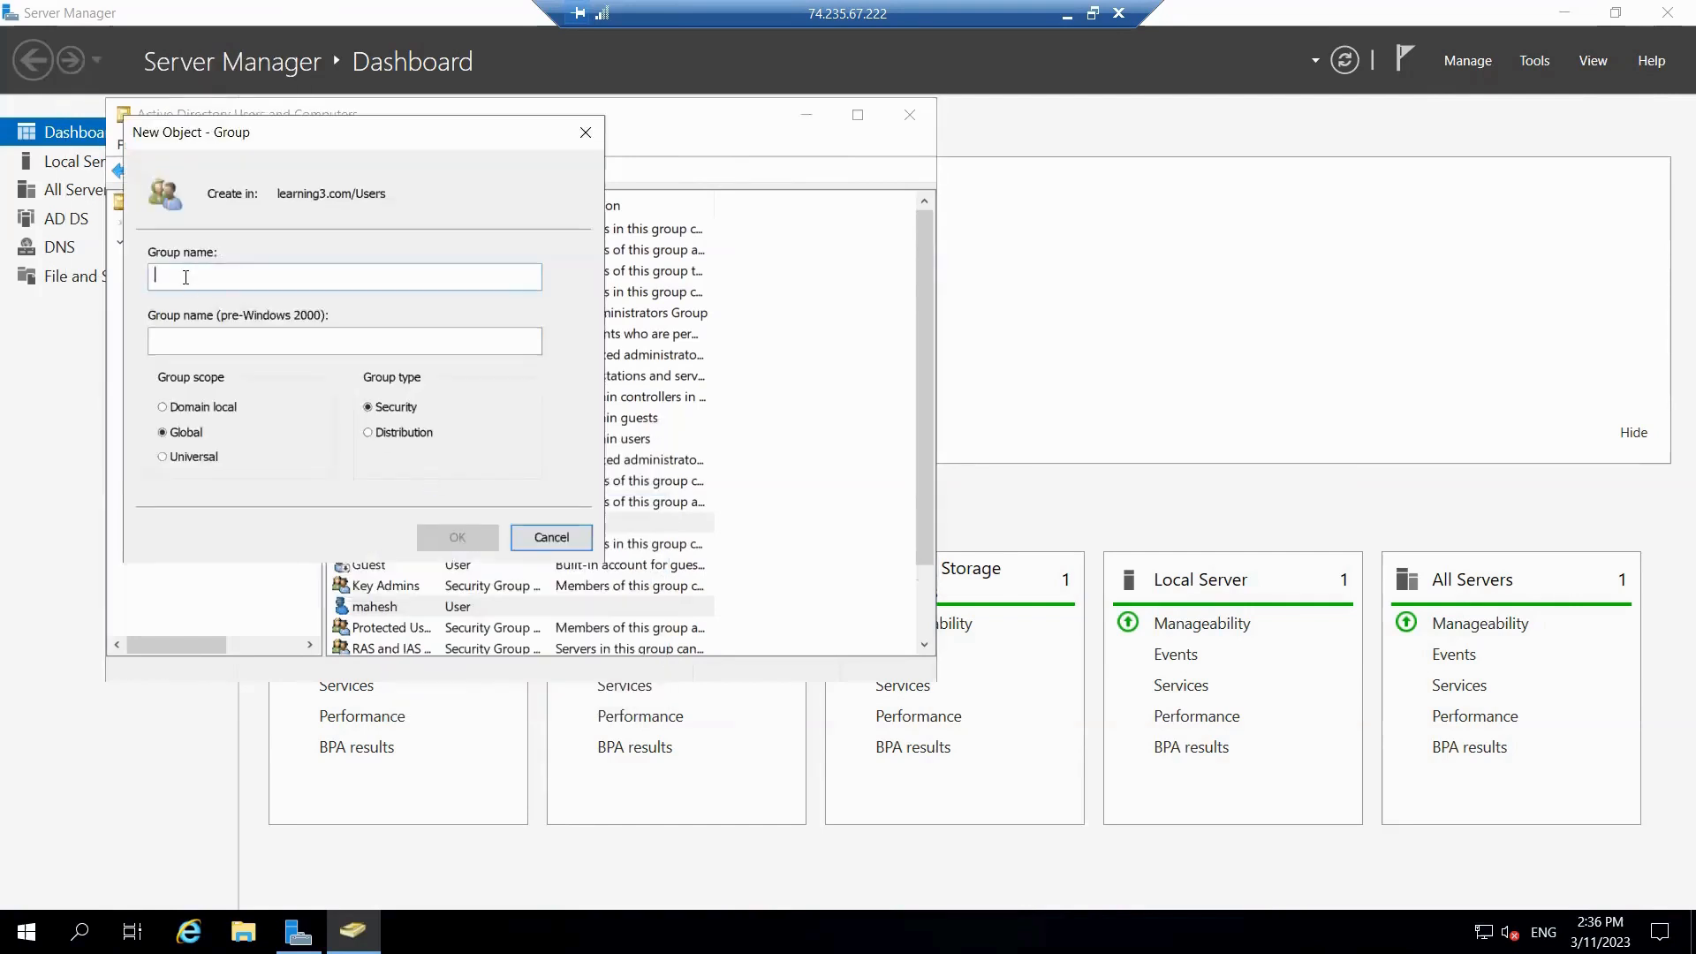
type("Sales")
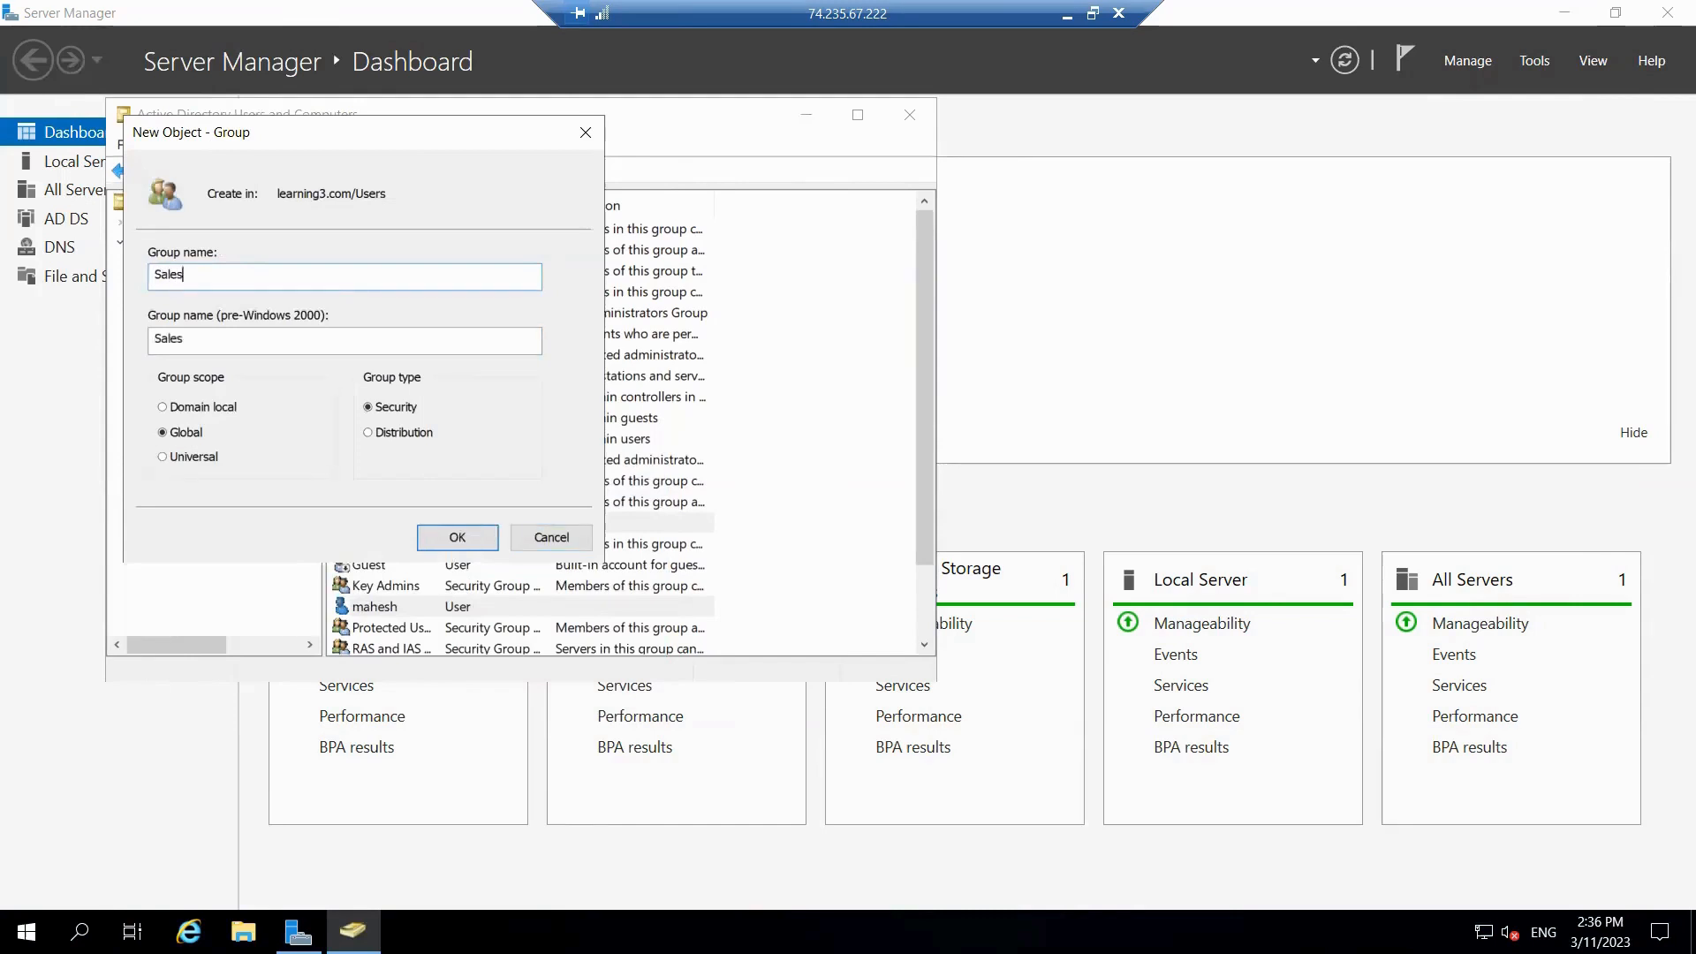
left_click(421, 529)
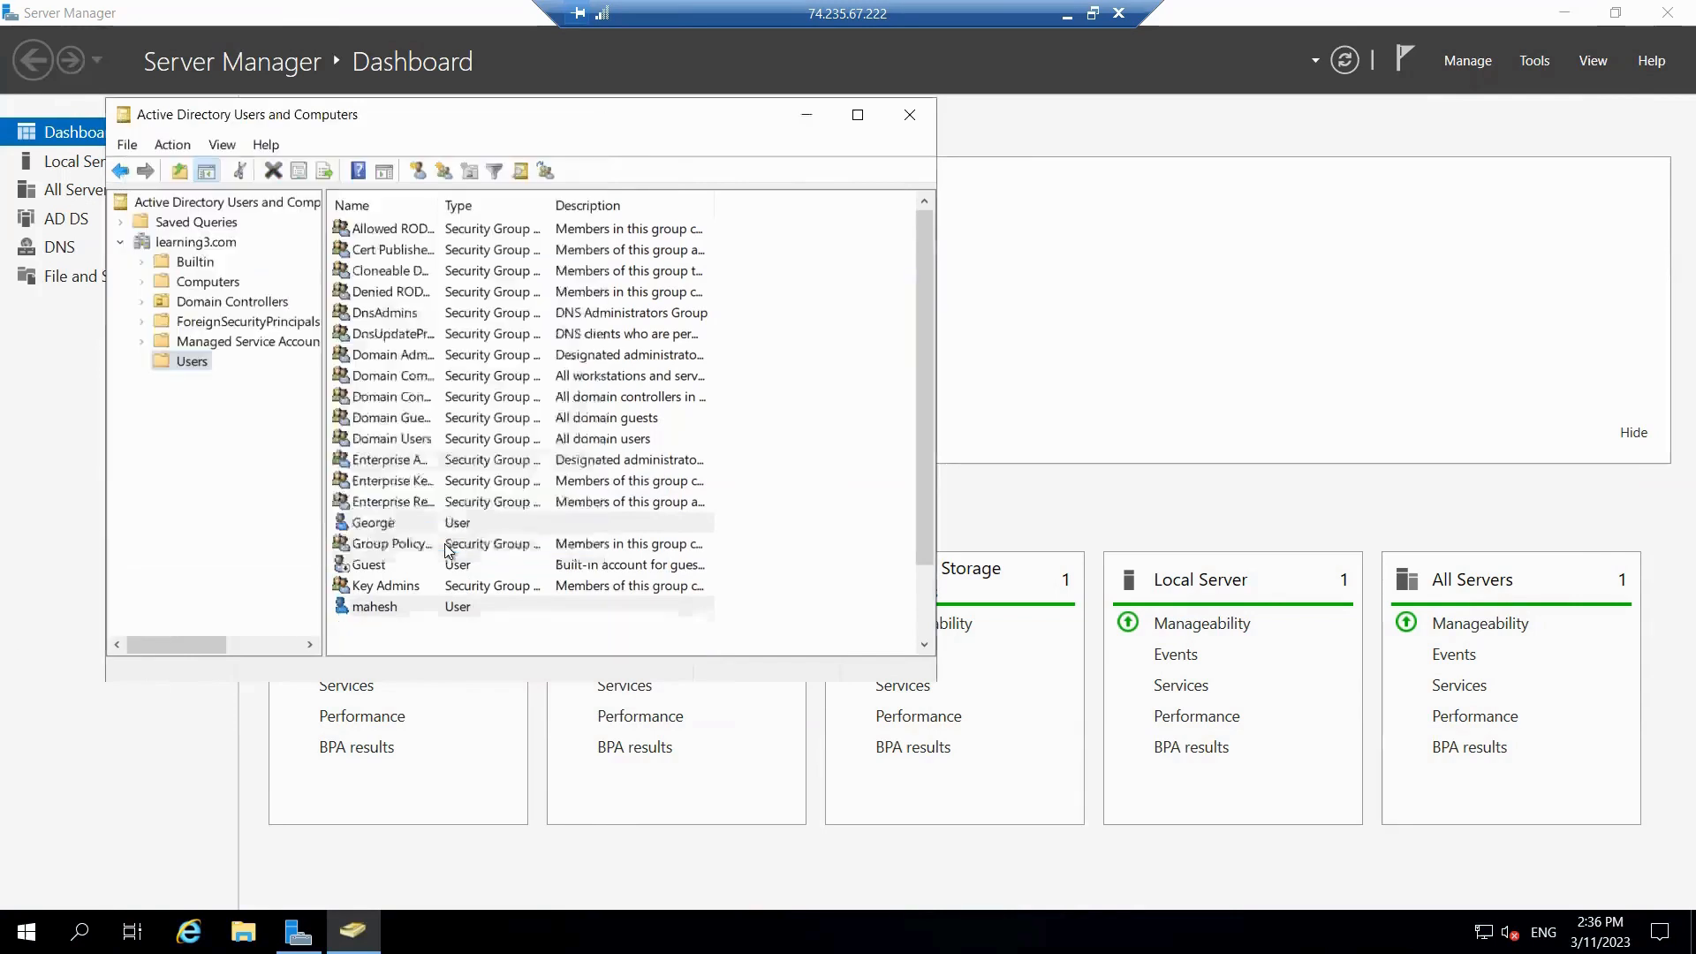
Find the Sales group in the Users container and open its properties at the member list.
scroll(459, 544, "down", 1)
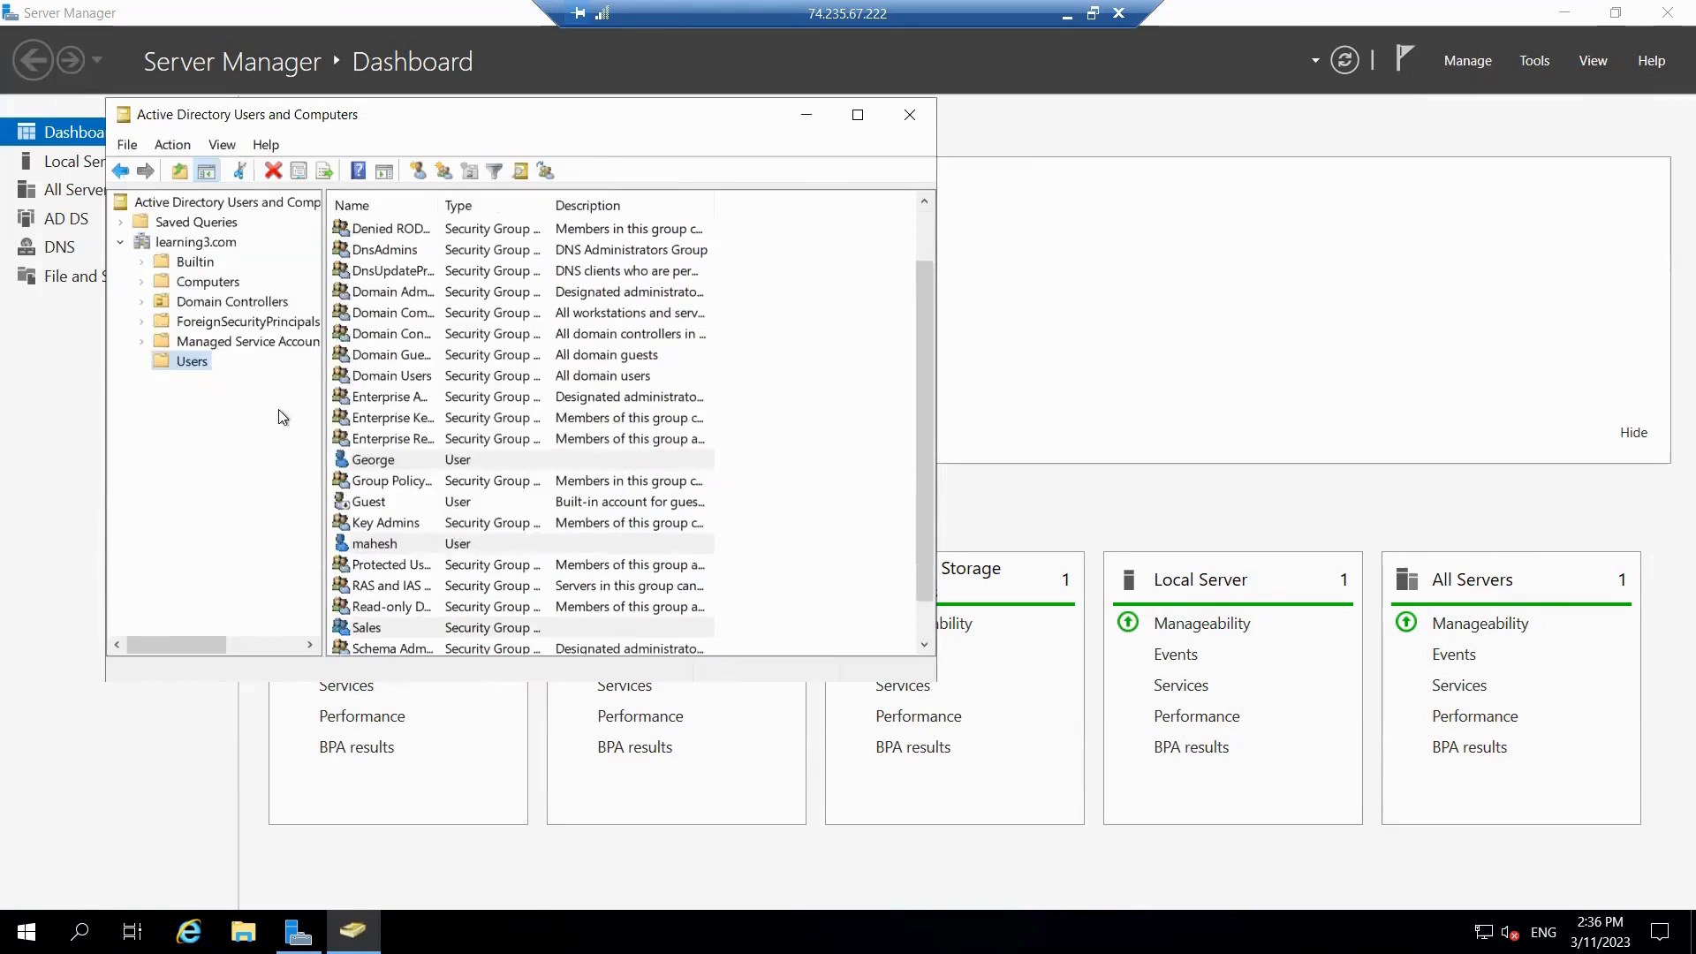
right_click(382, 633)
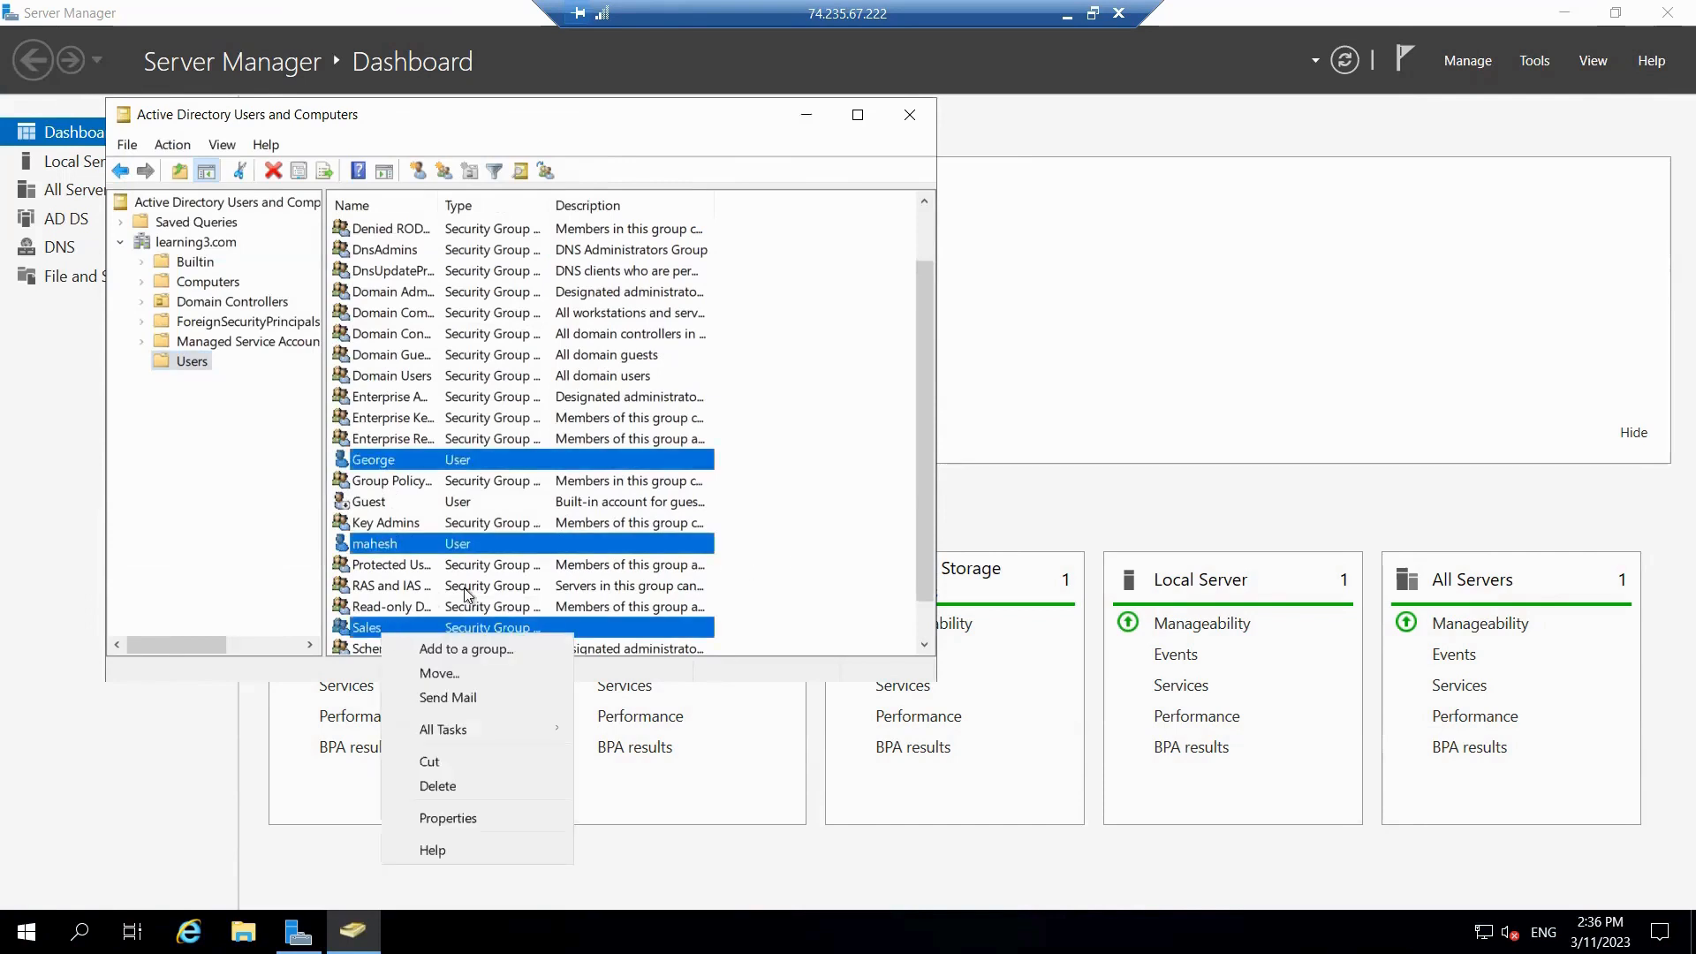
left_click(795, 530)
left_click_drag(924, 465, 914, 495)
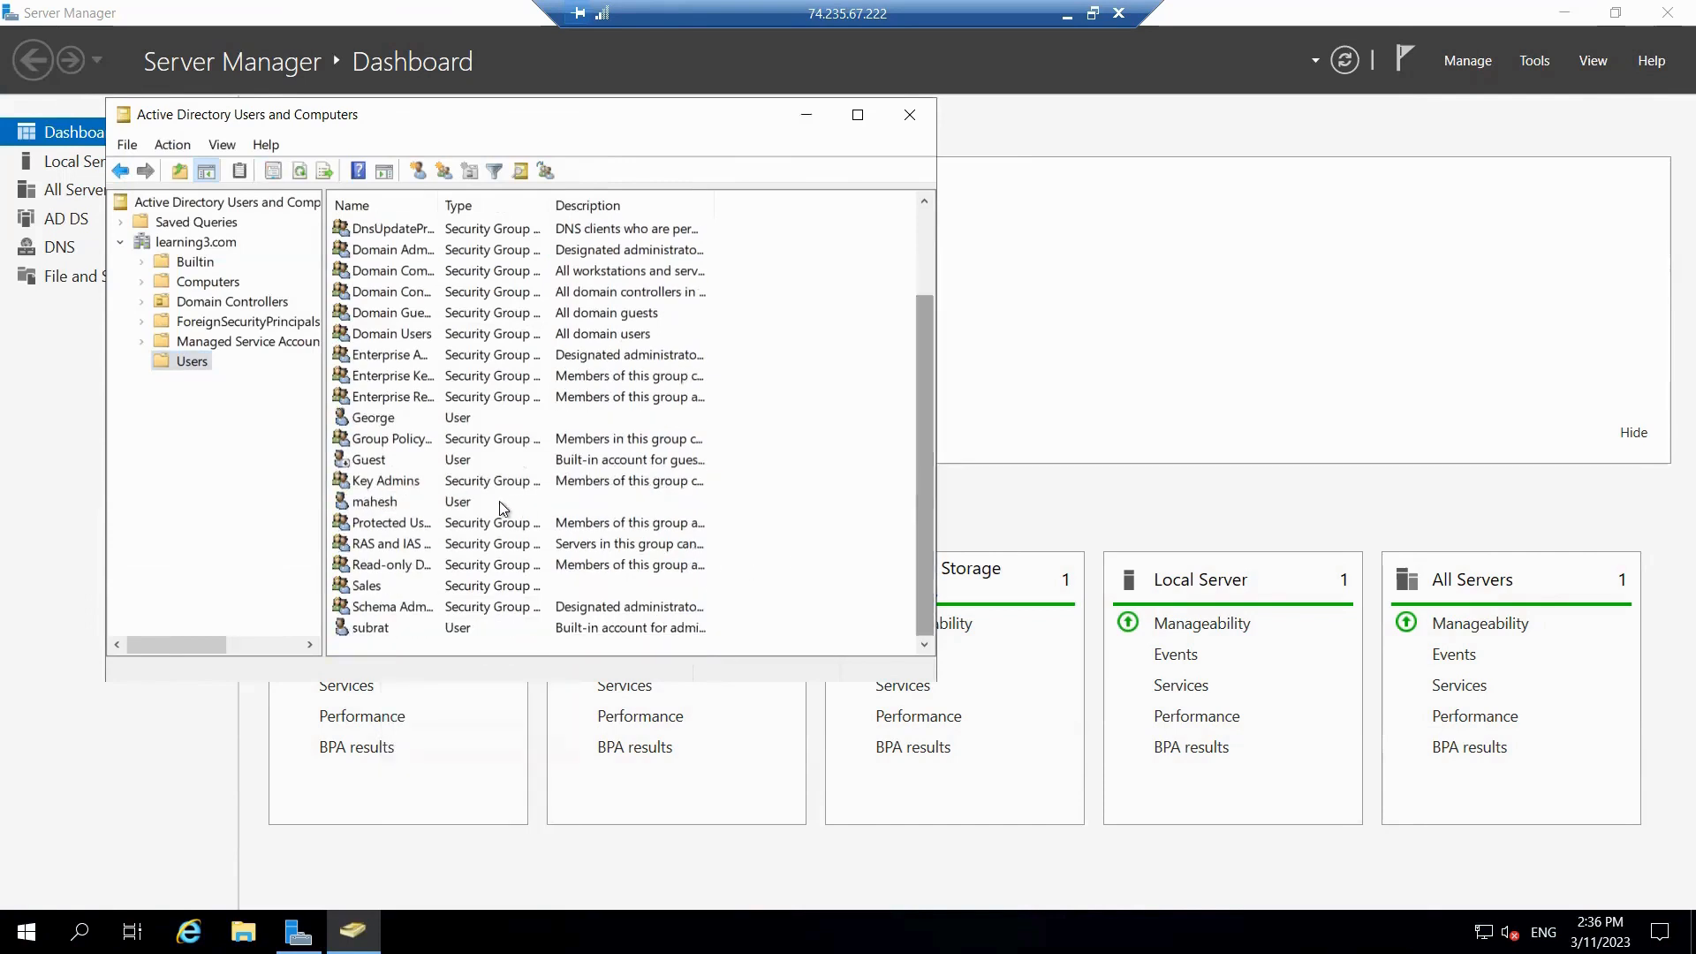
left_click(368, 590)
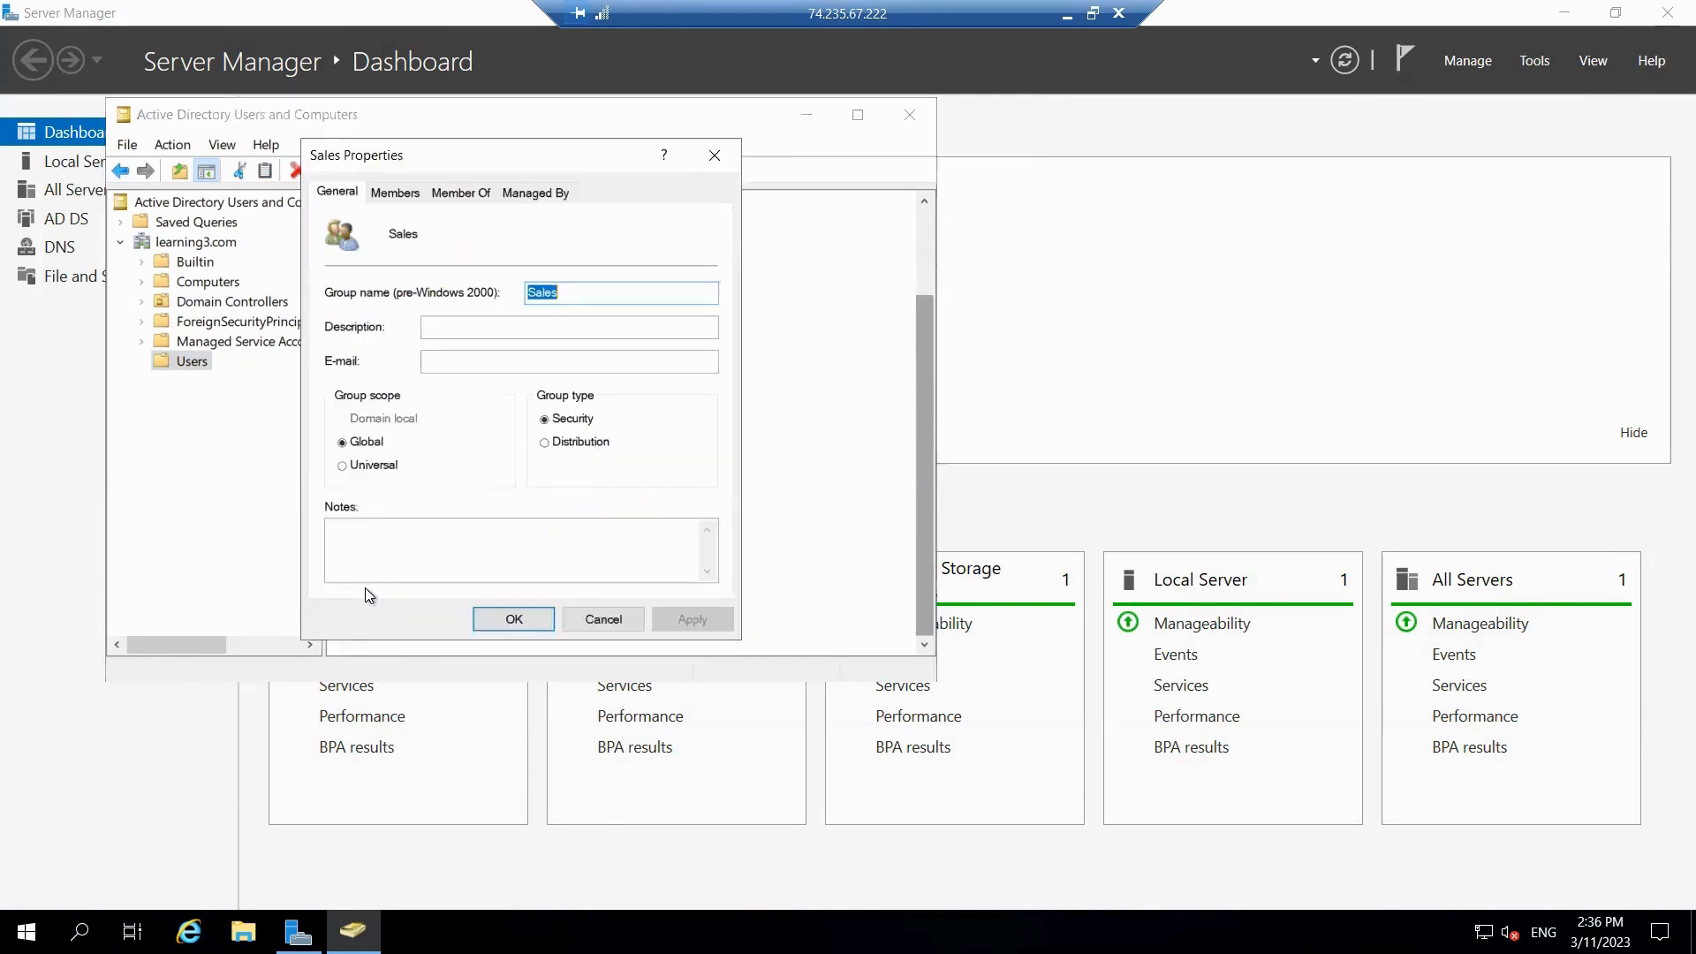
left_click(391, 197)
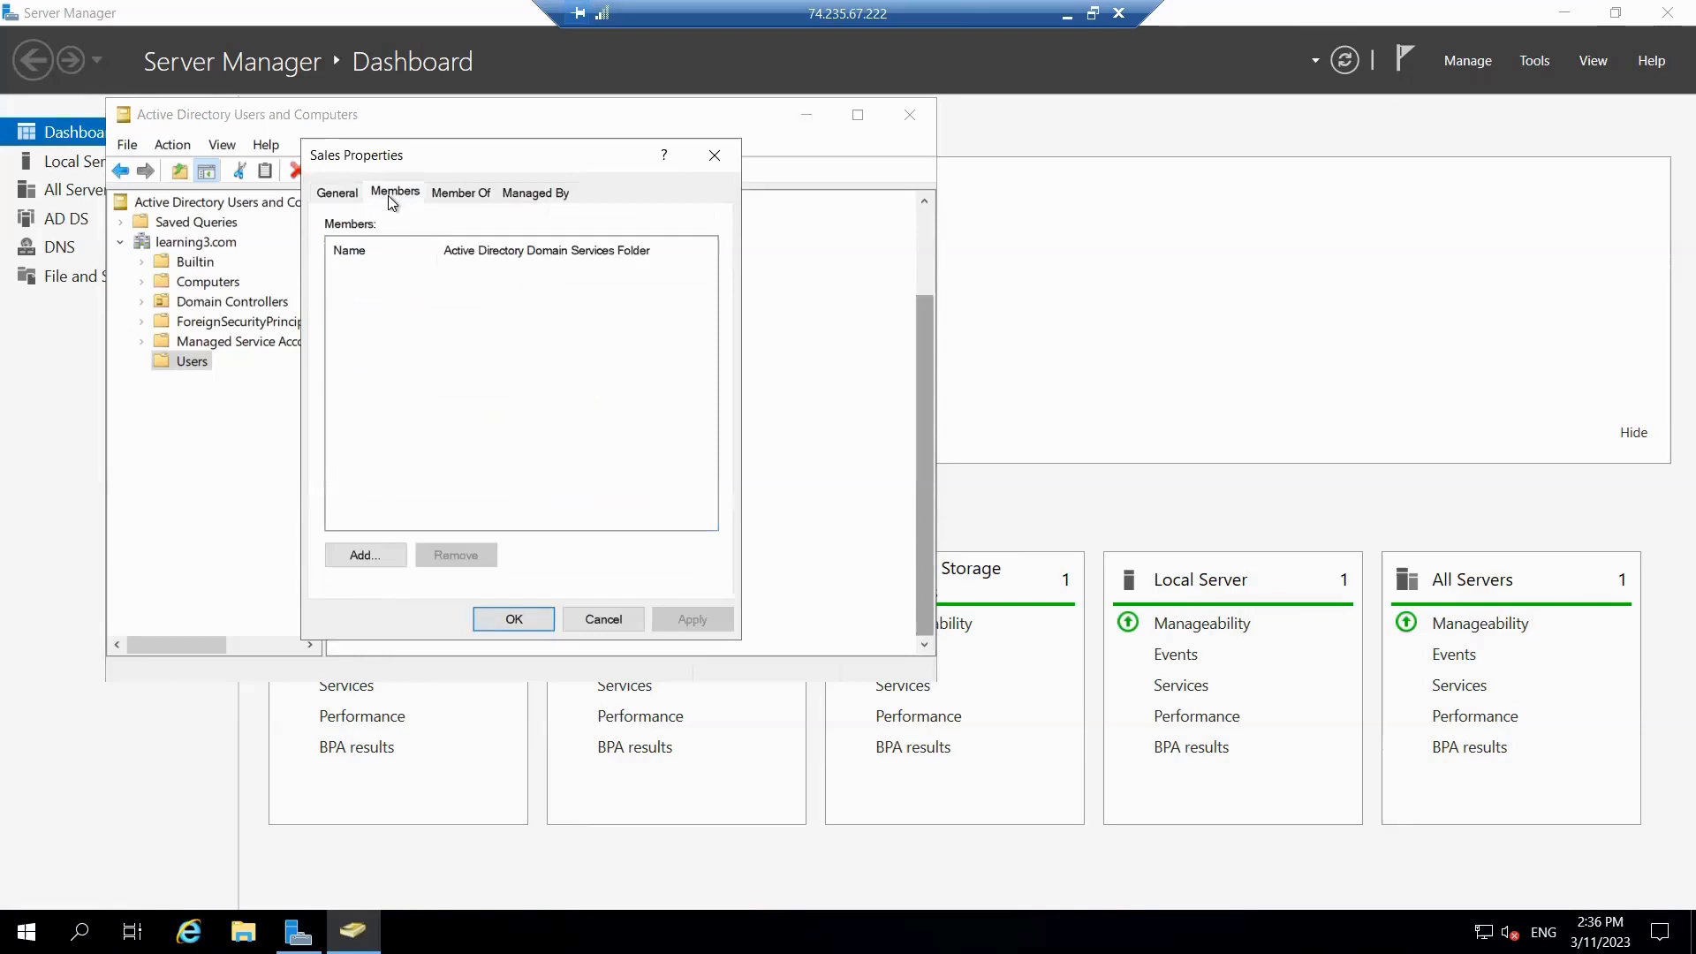
Add the second user to the Sales group, checking the name against the directory, apply the change, and close Active Directory Users and Computers.
left_click(354, 557)
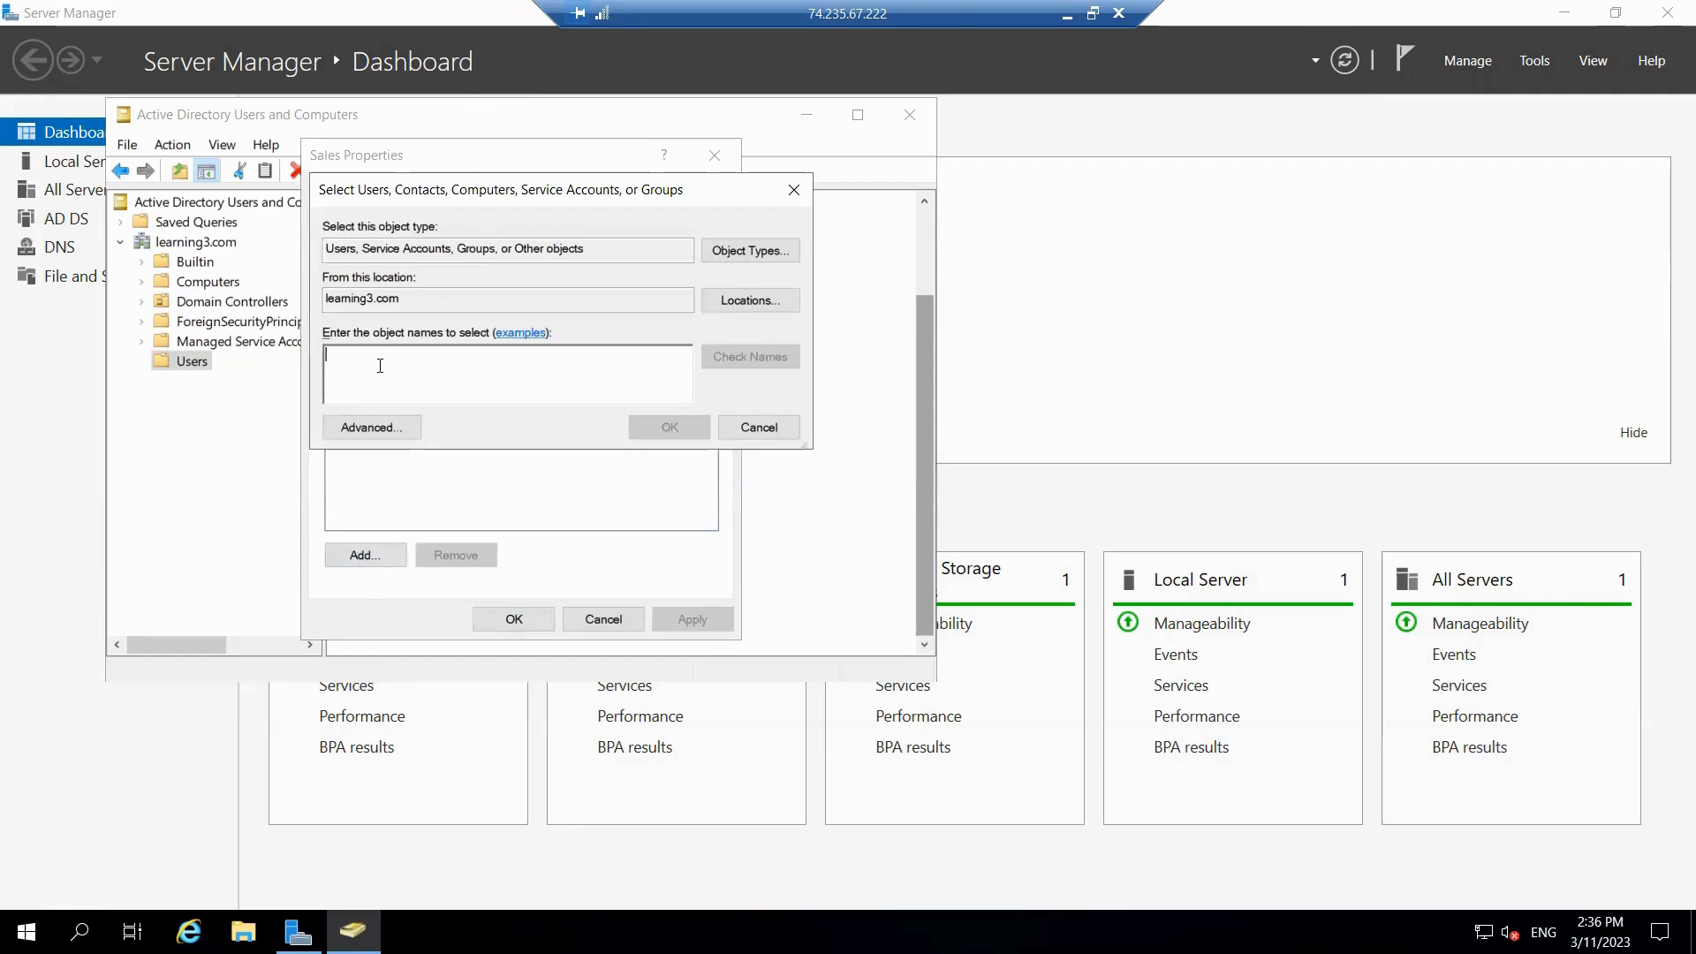
type("Geo")
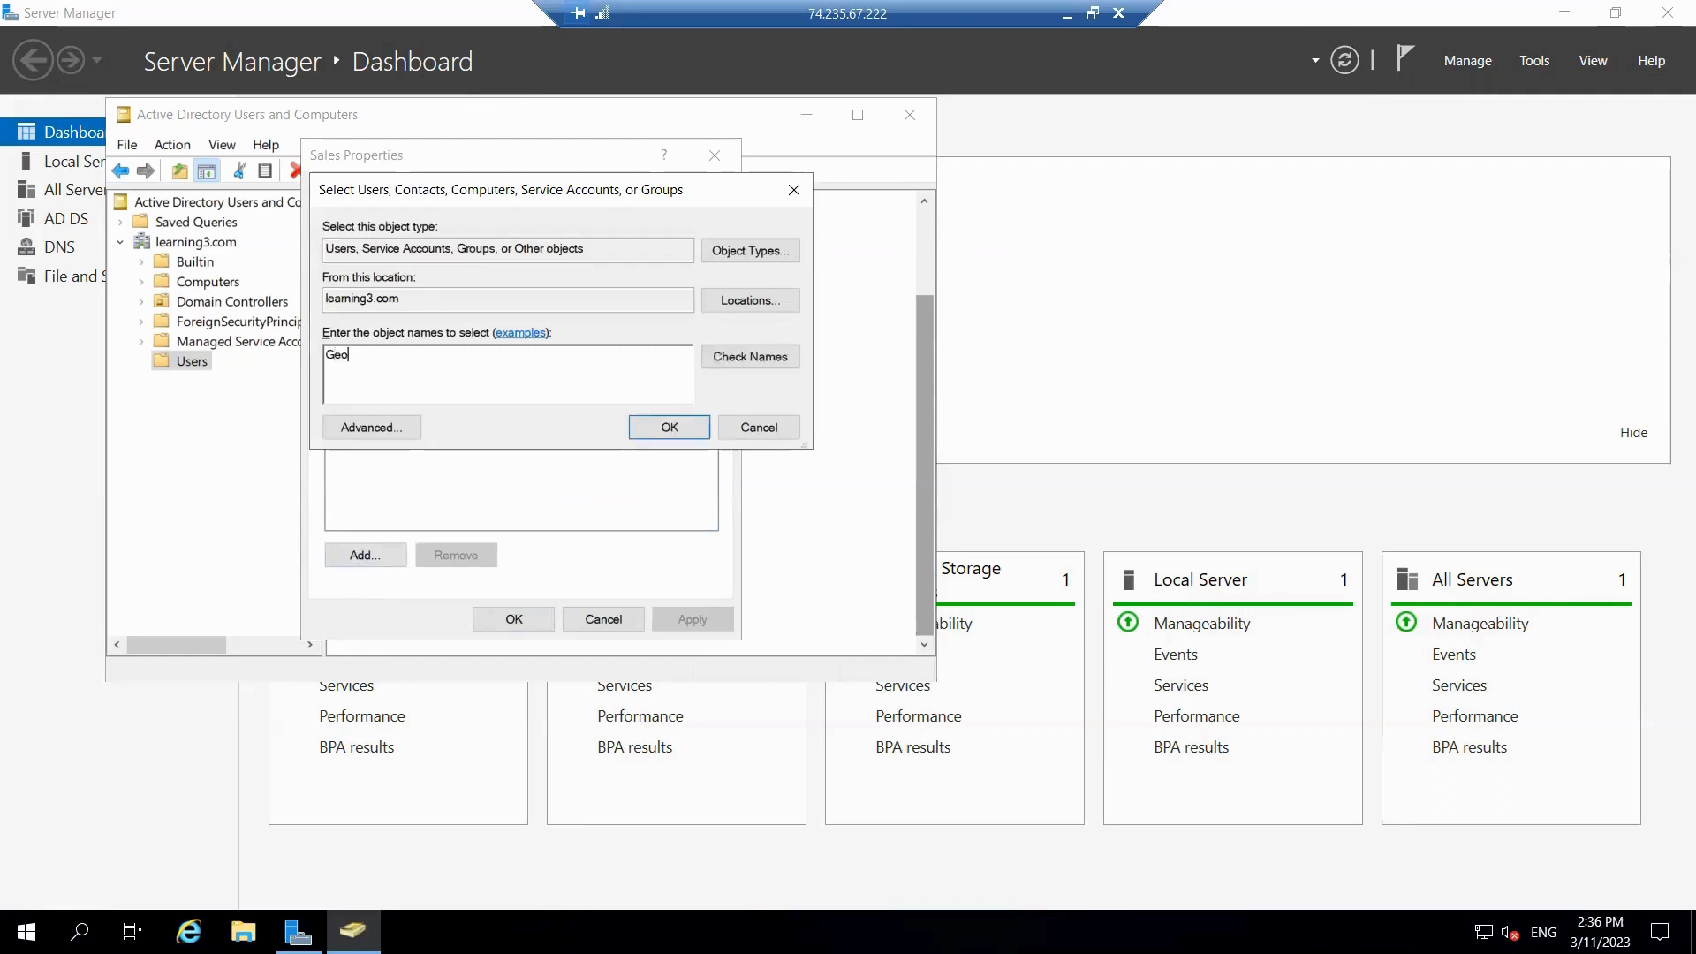
type("gre")
left_click(728, 358)
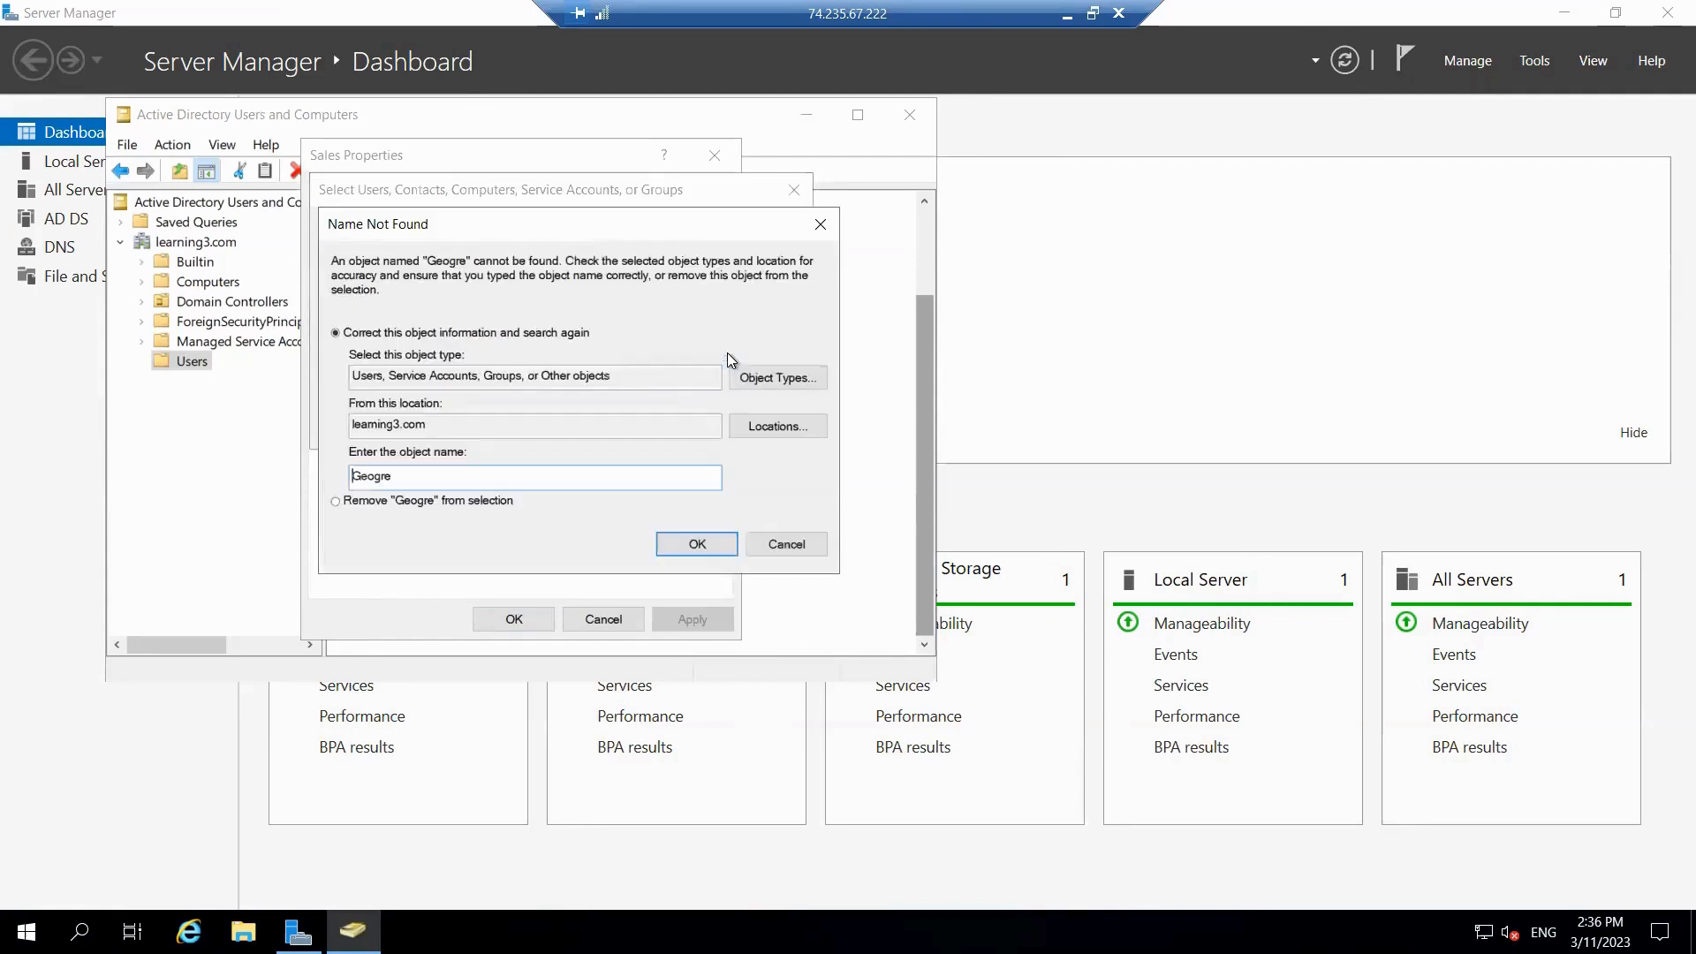
left_click(820, 224)
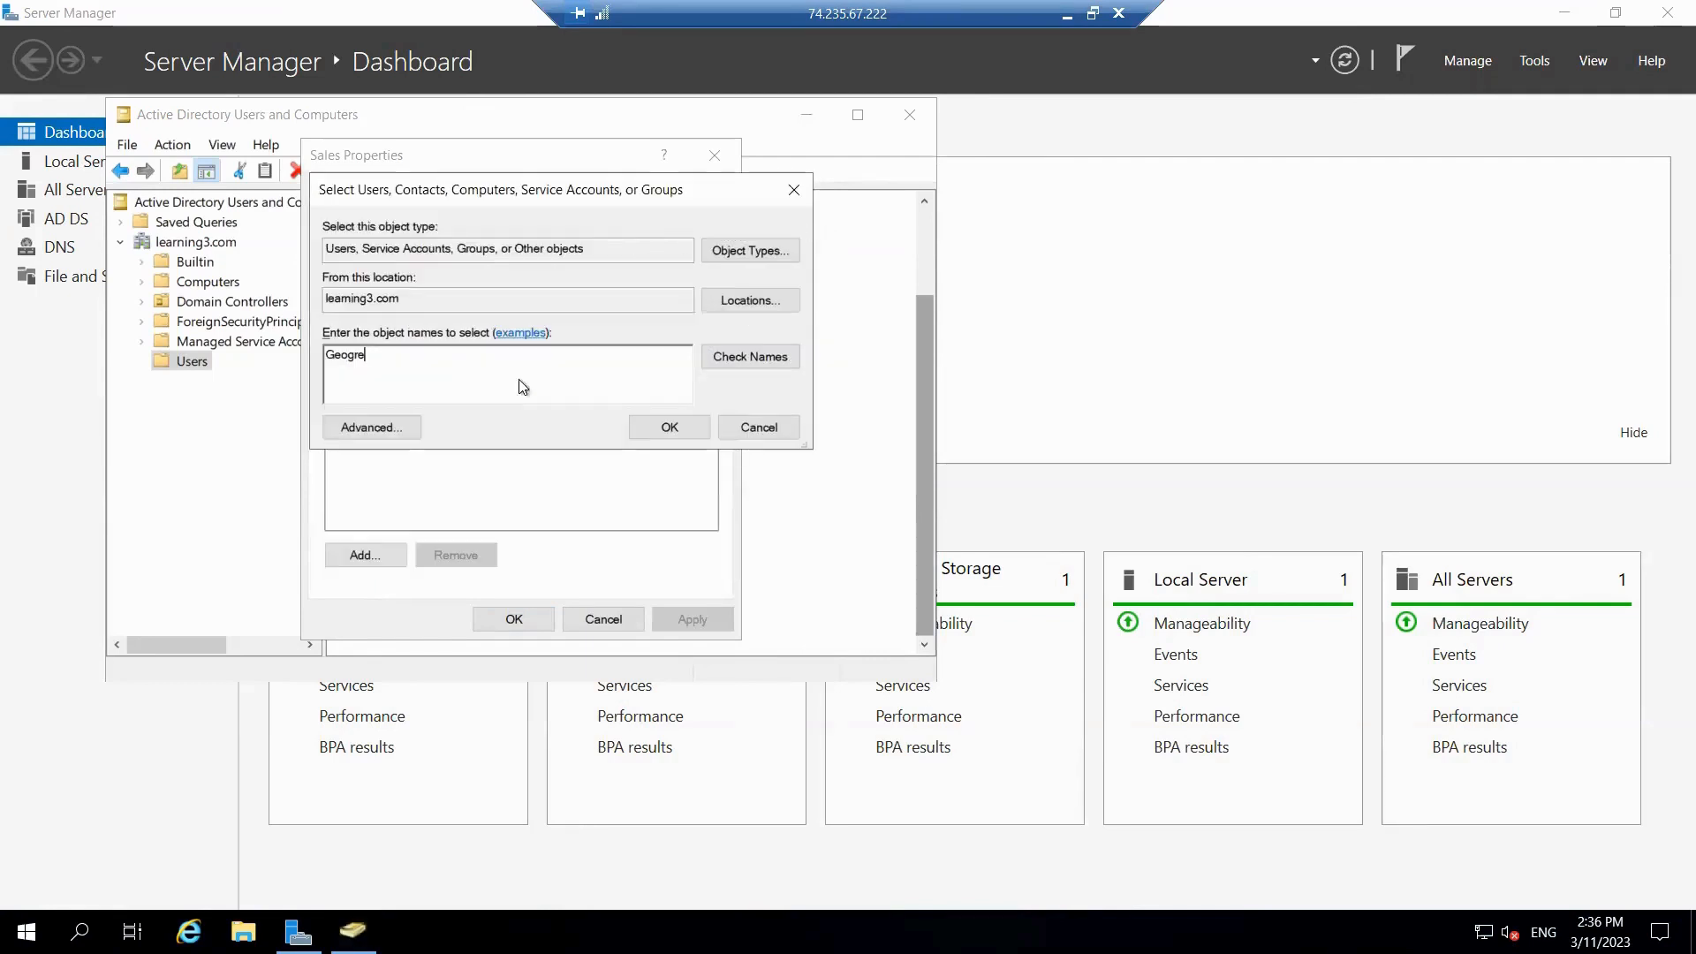
key("BackSpace")
key("BackSpace")
key("BackSpace")
type("rge")
left_click(771, 356)
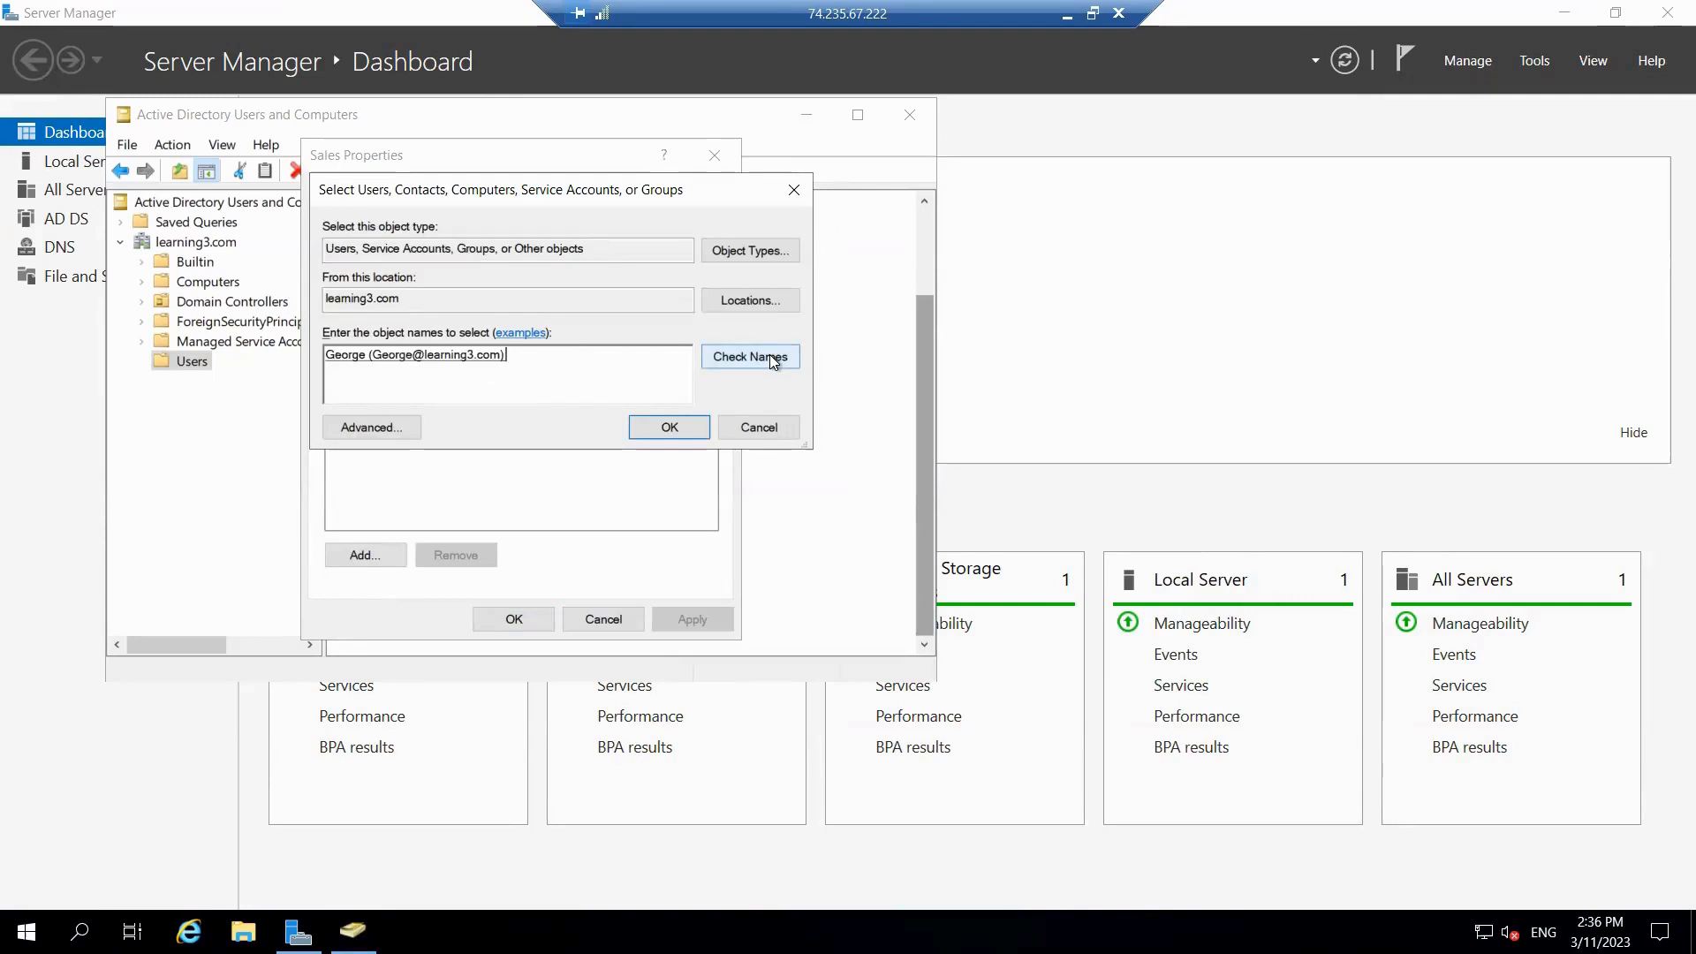
left_click(686, 433)
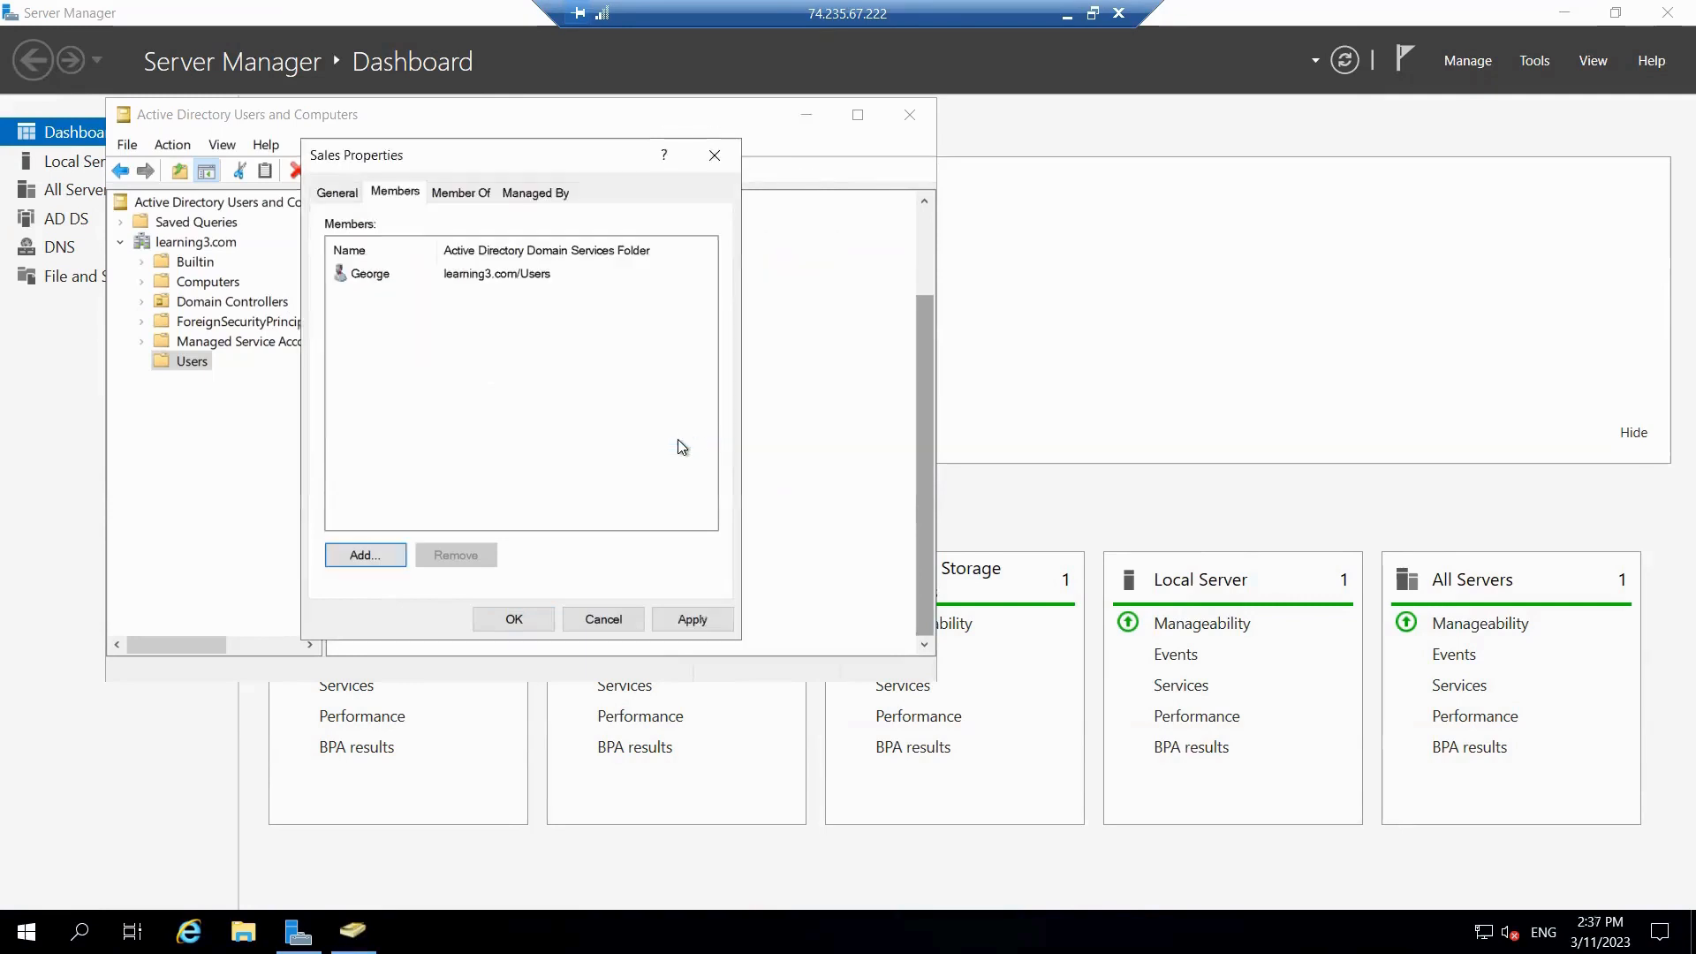
left_click(691, 617)
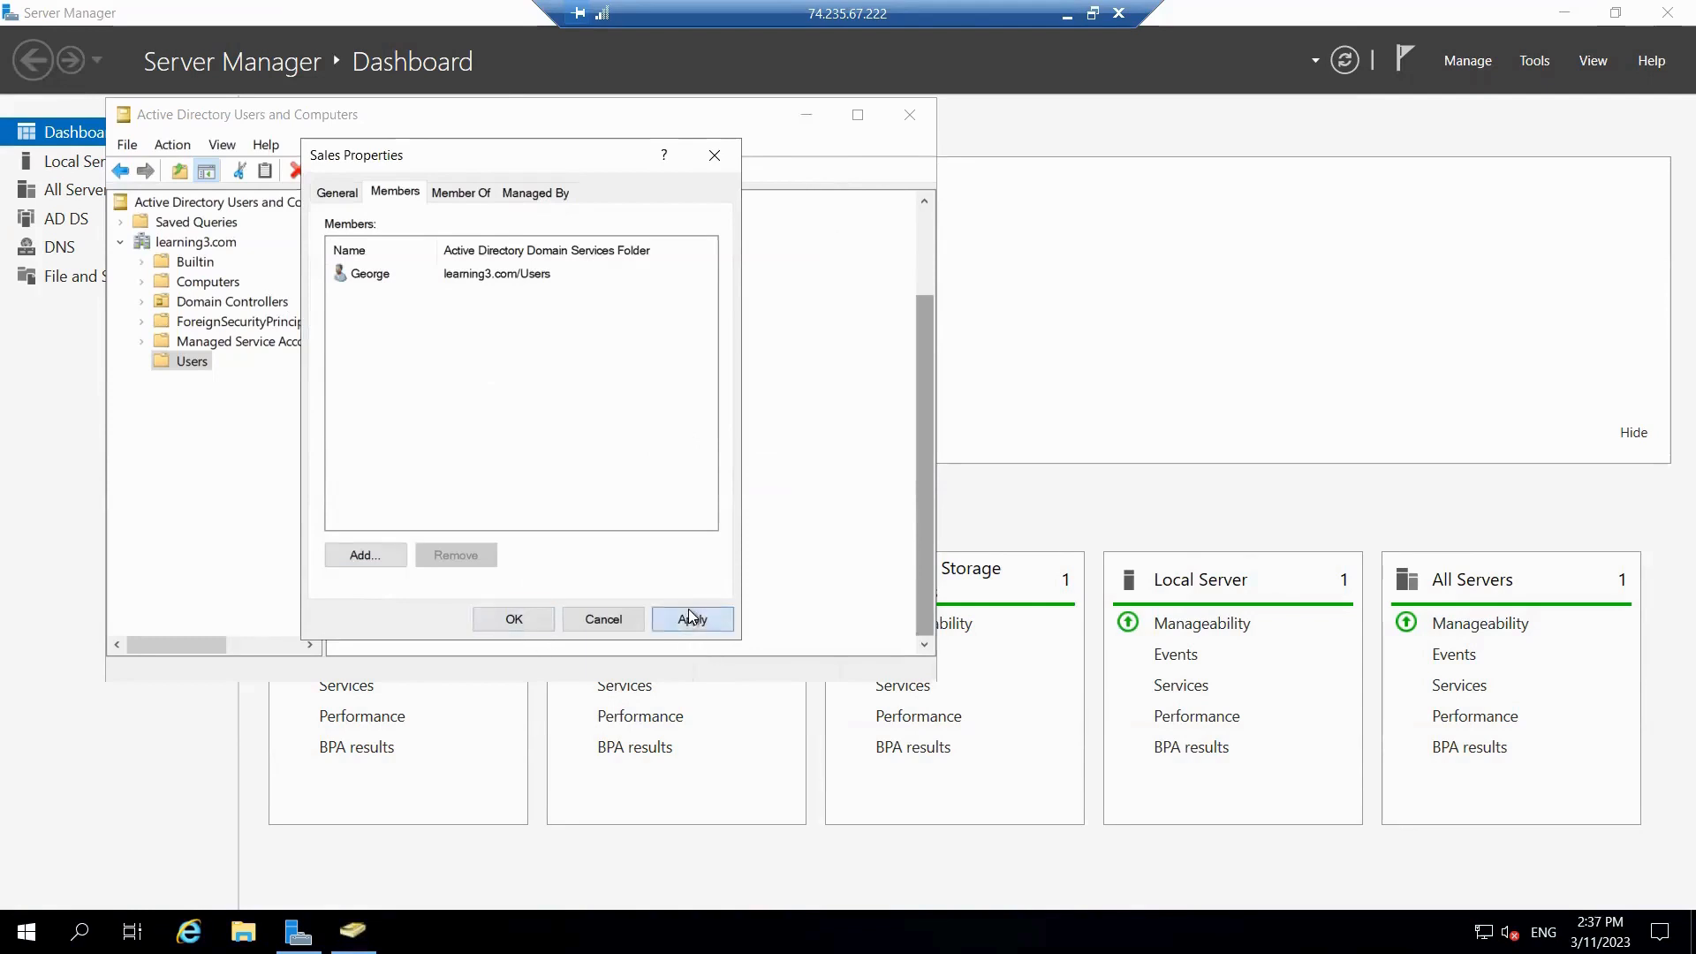
left_click(512, 620)
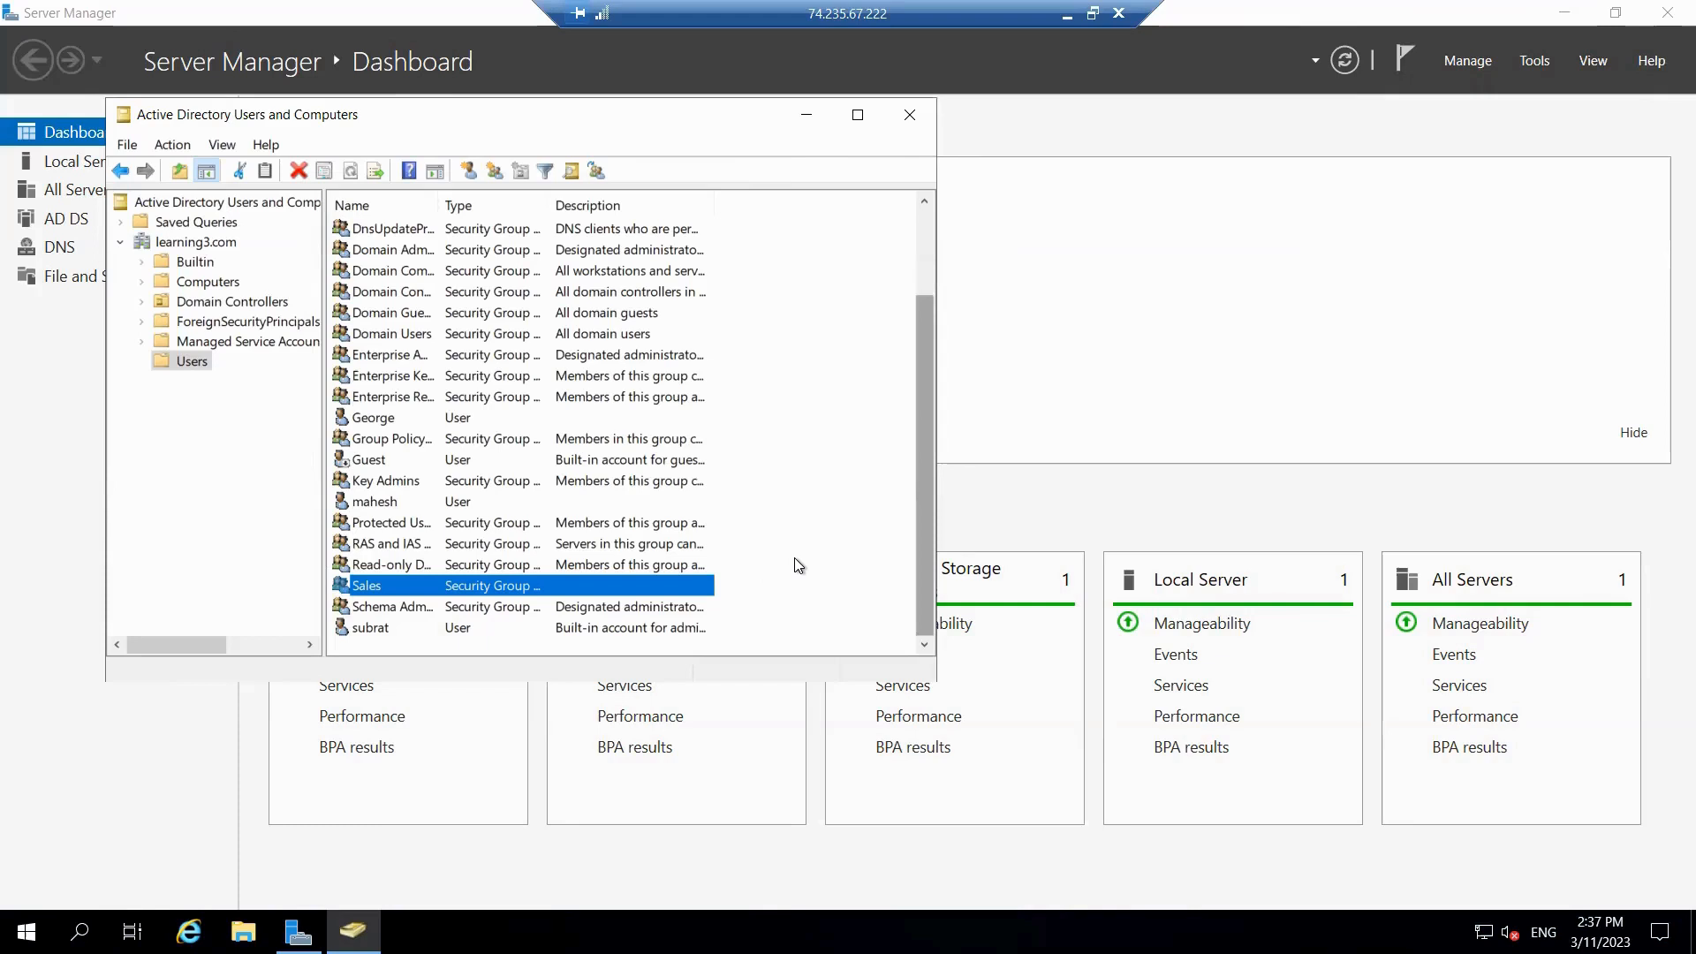
left_click(909, 118)
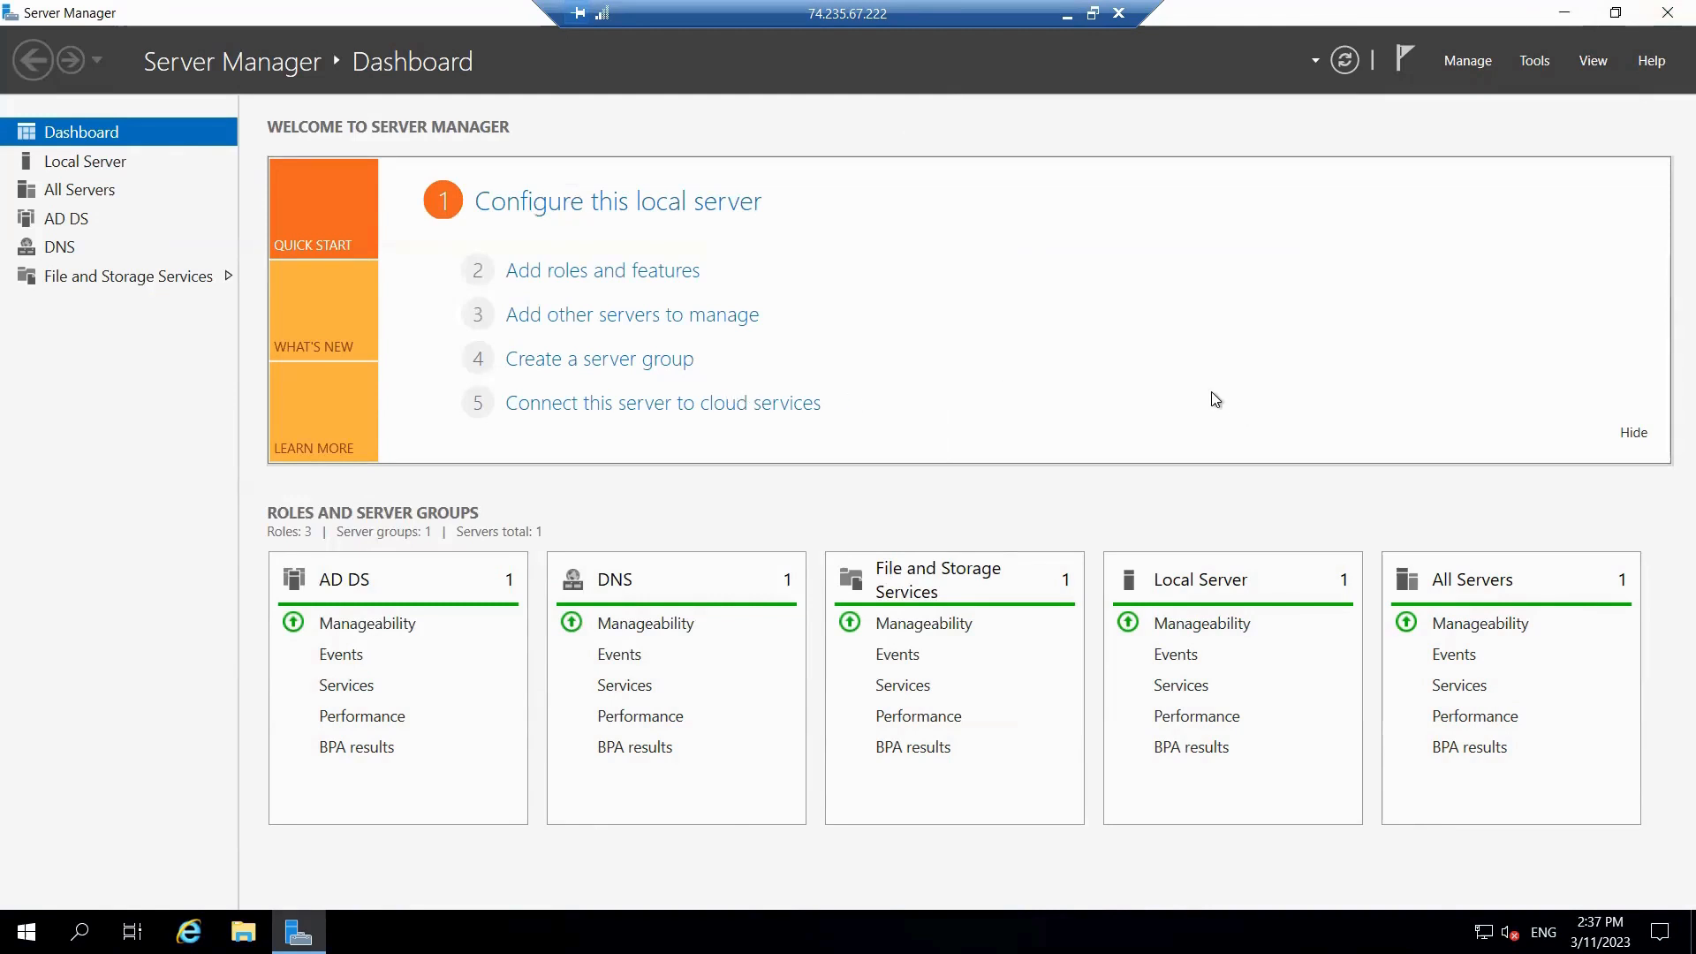
Turn off IE Enhanced Security Configuration for Users in the local server's properties.
left_click(78, 167)
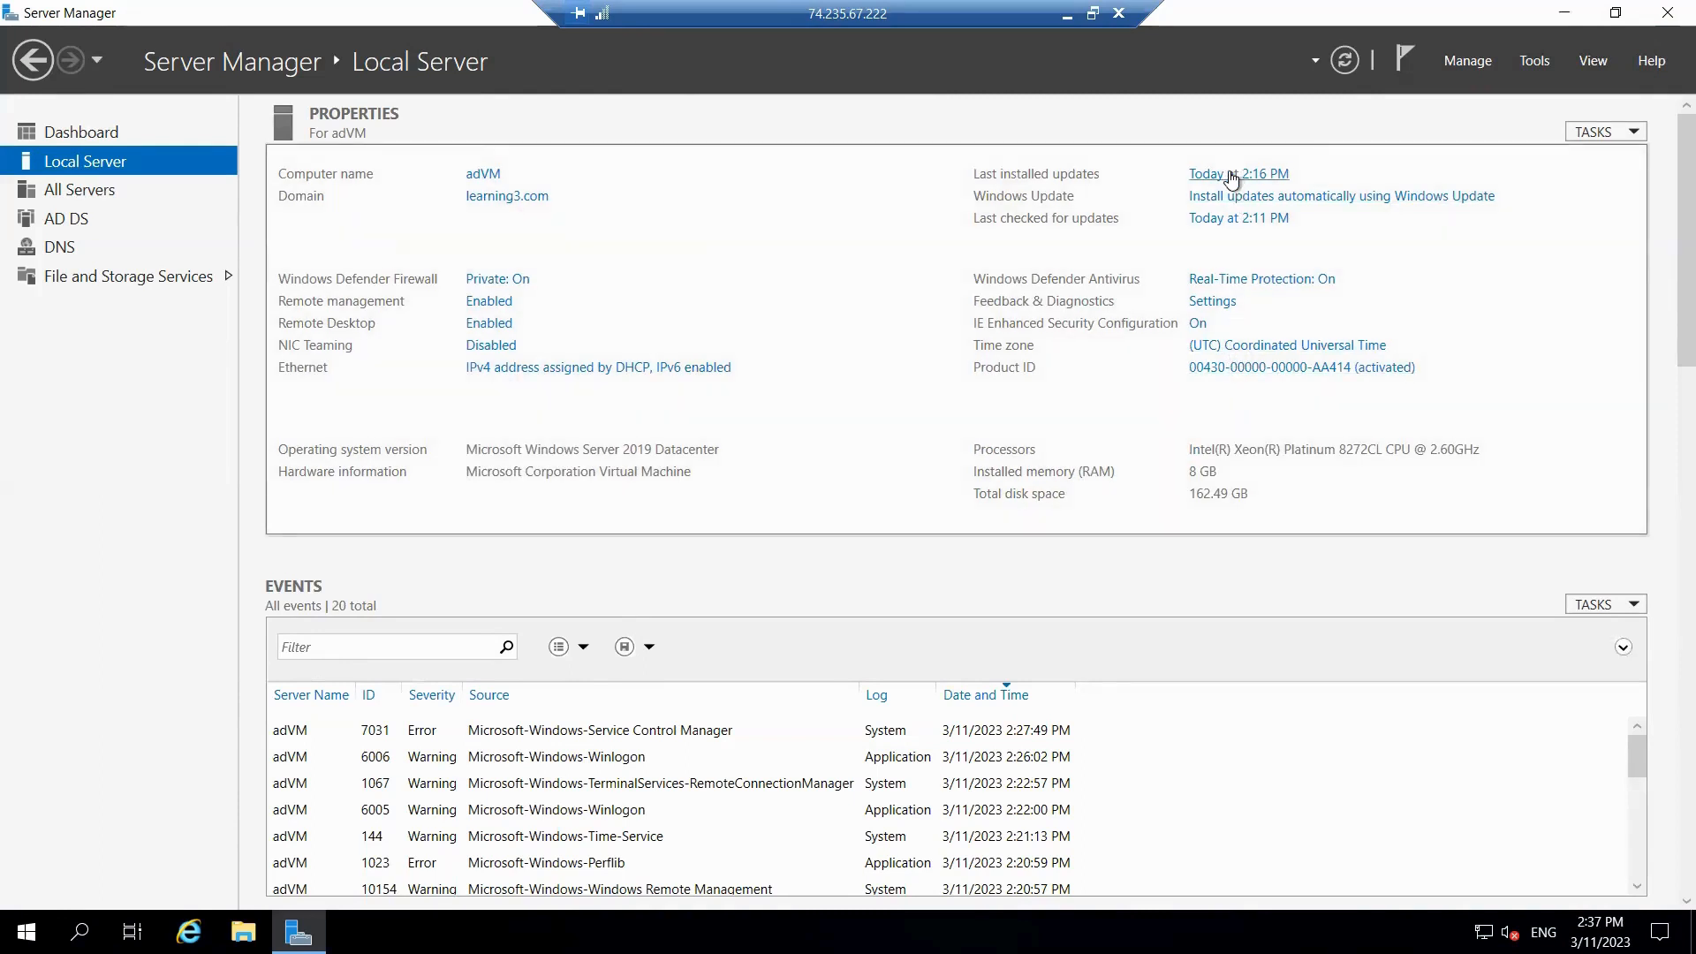
left_click(1198, 324)
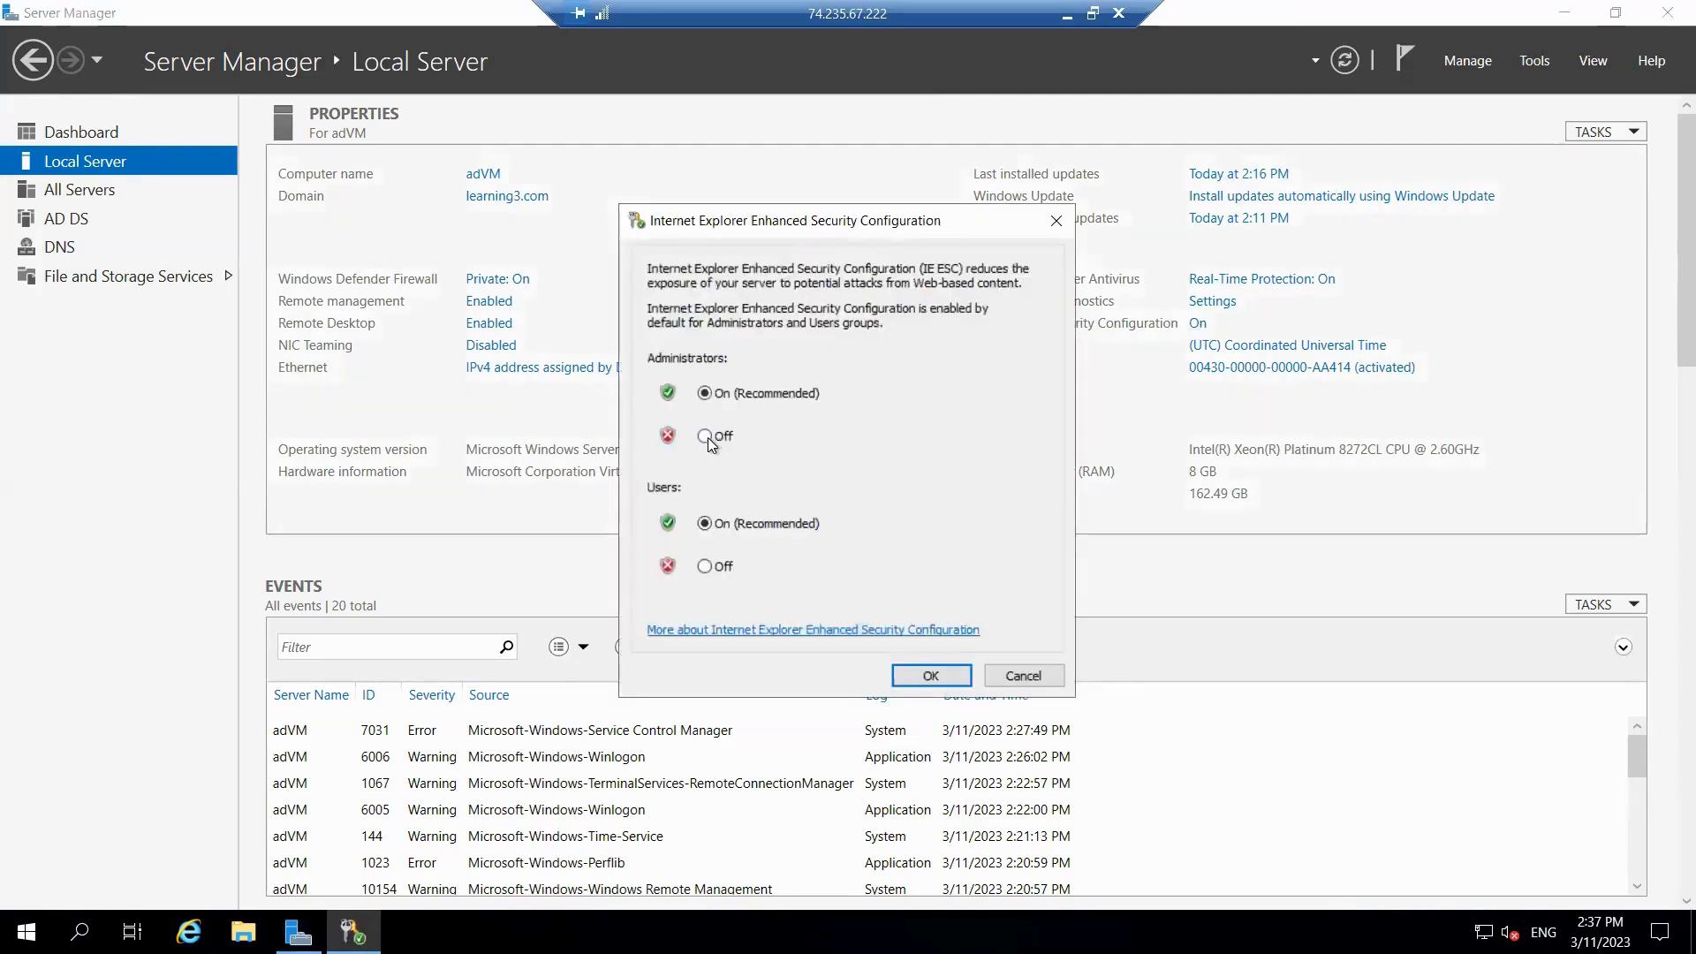
left_click(705, 566)
left_click(931, 676)
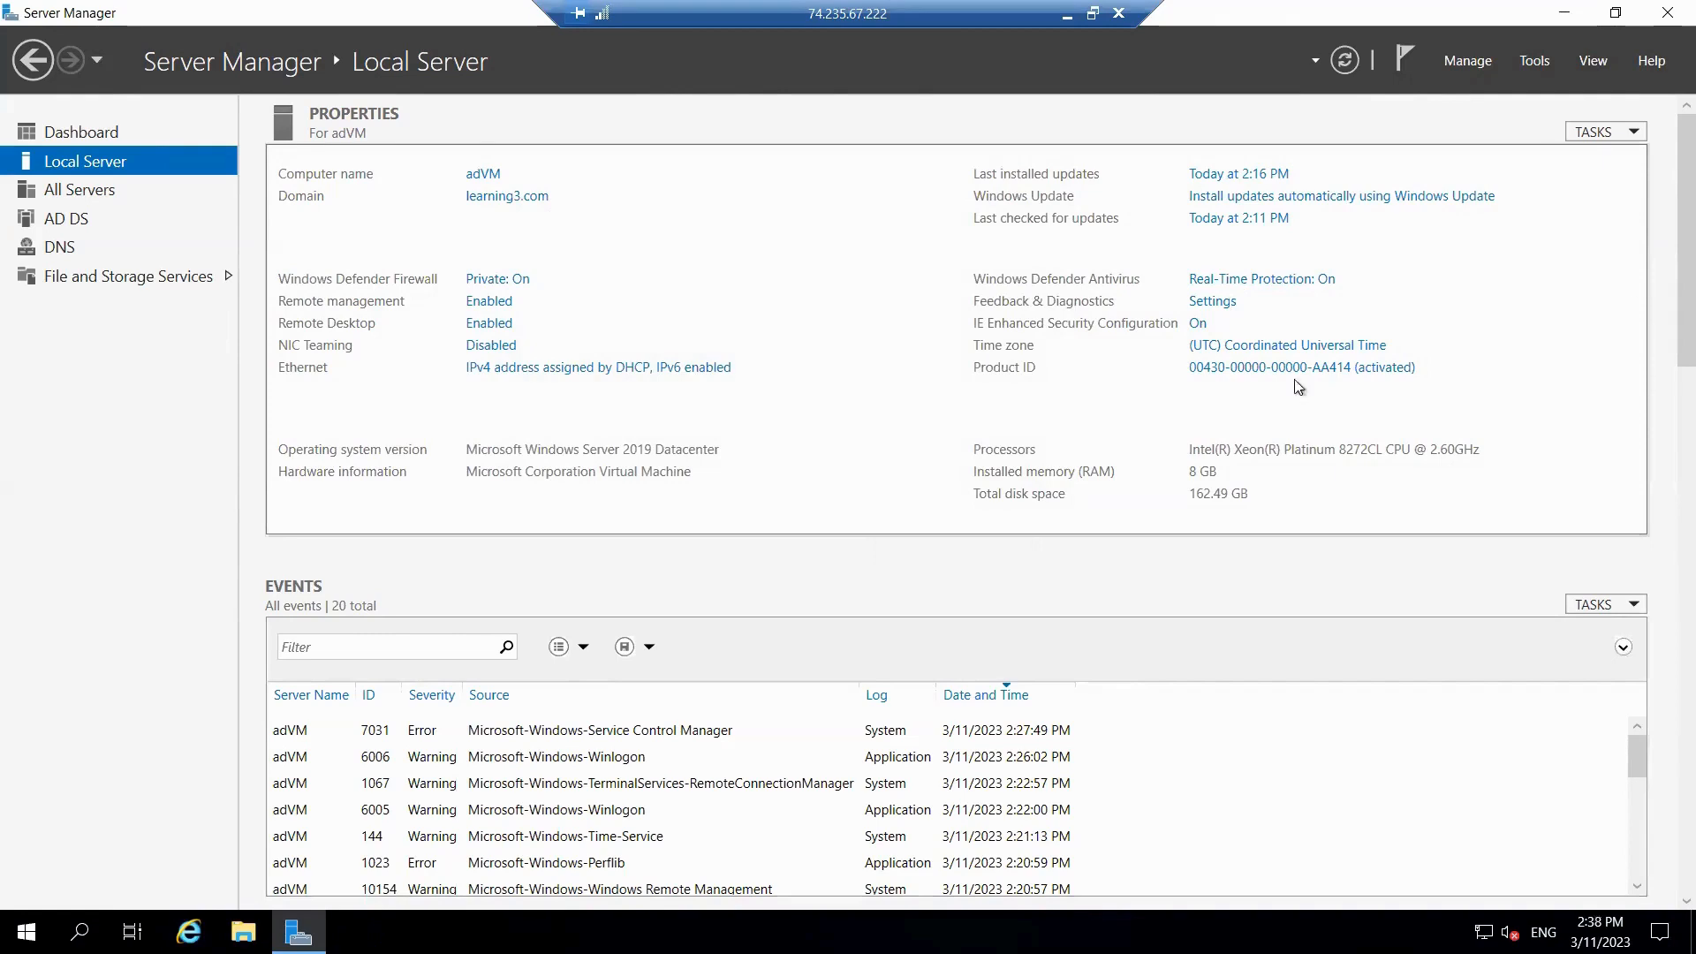
Close Server Manager and switch back to the adVM Connect page in the Azure portal.
left_click(1664, 15)
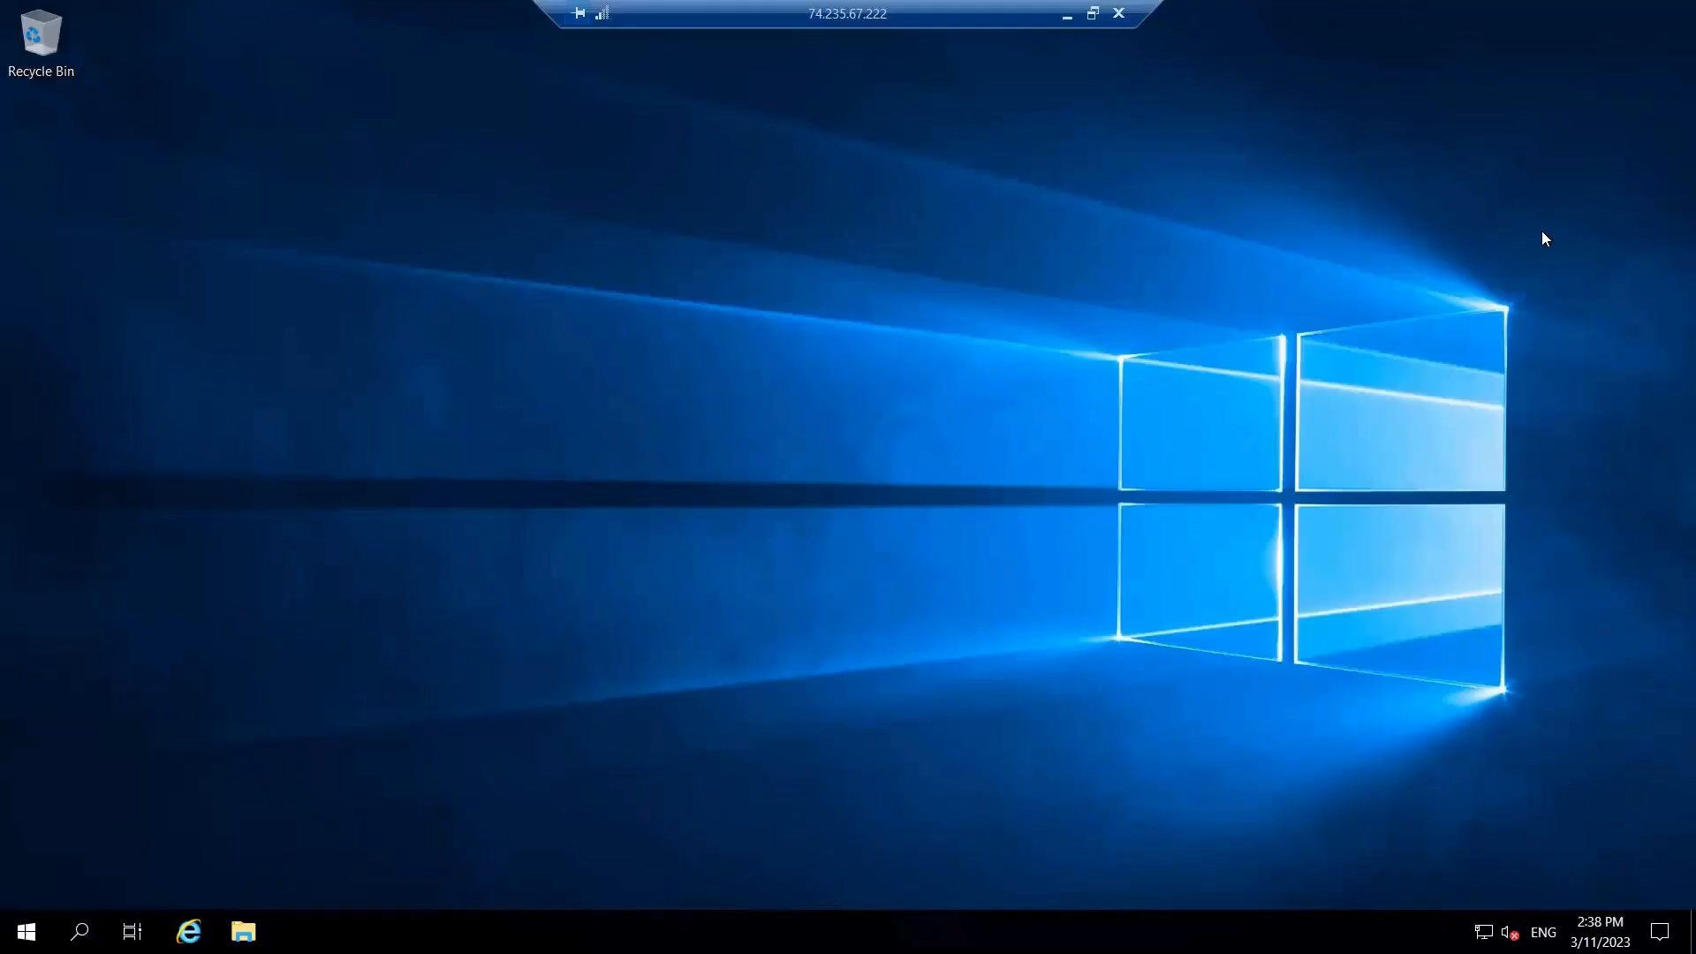
right_click(1143, 328)
left_click(1148, 325)
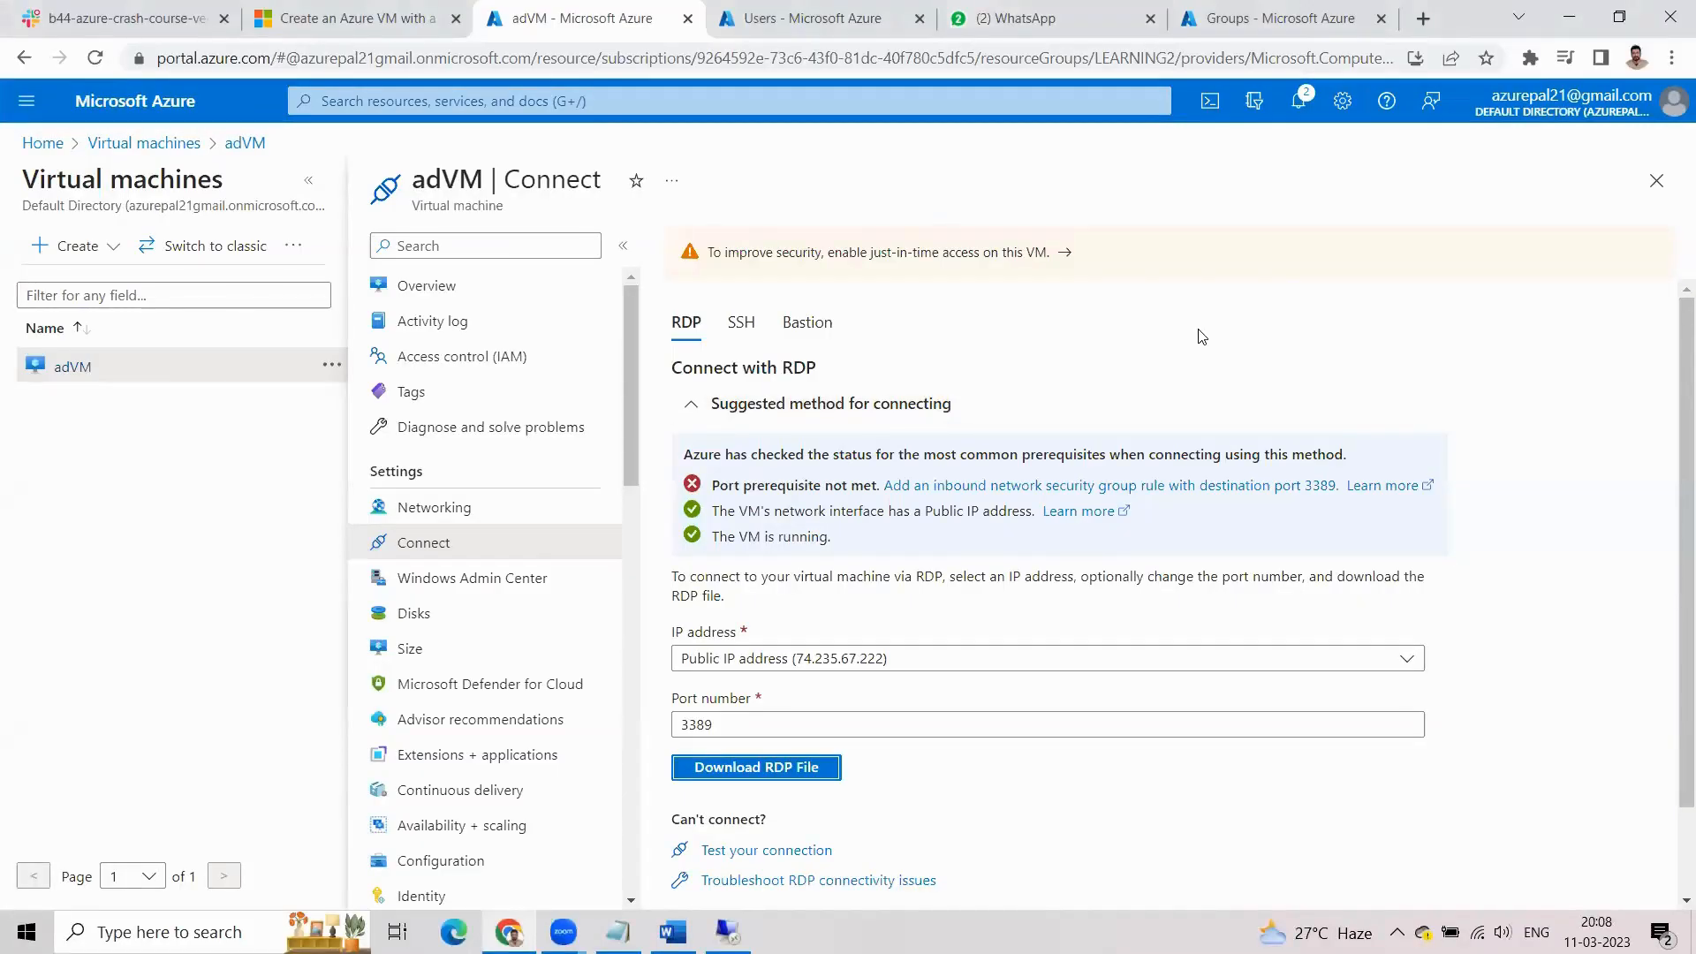
Switch to the Slack channel and copy the Microsoft Download Center link for Azure AD Connect.
left_click(124, 8)
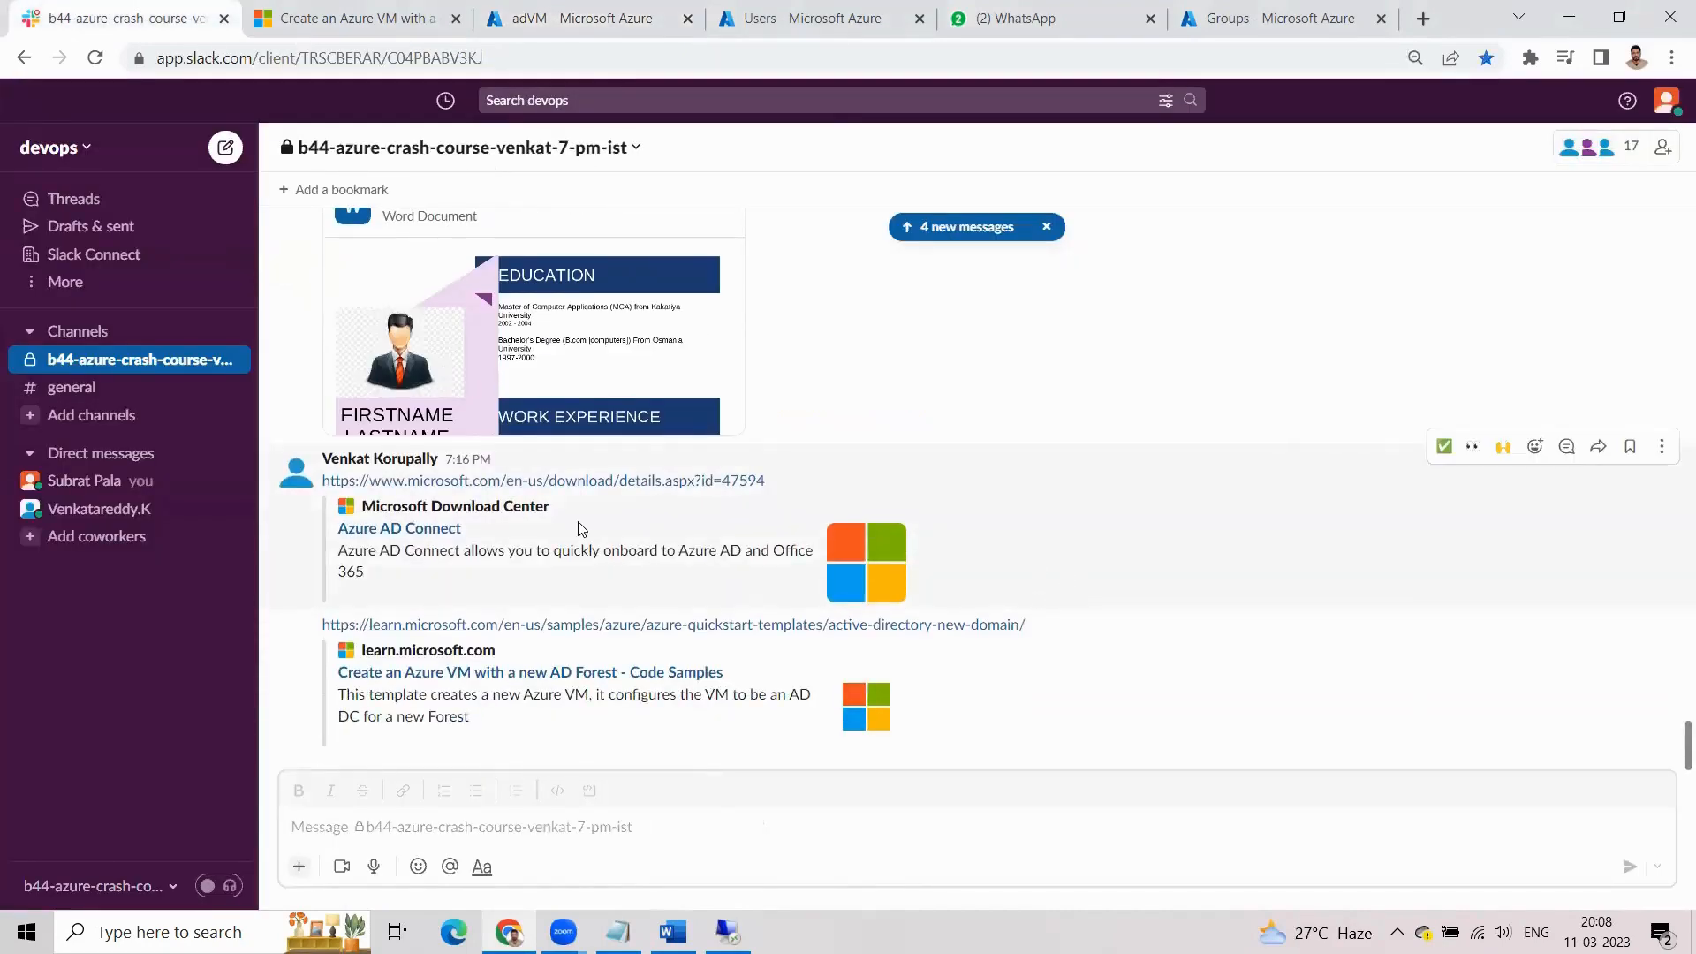
left_click(408, 529)
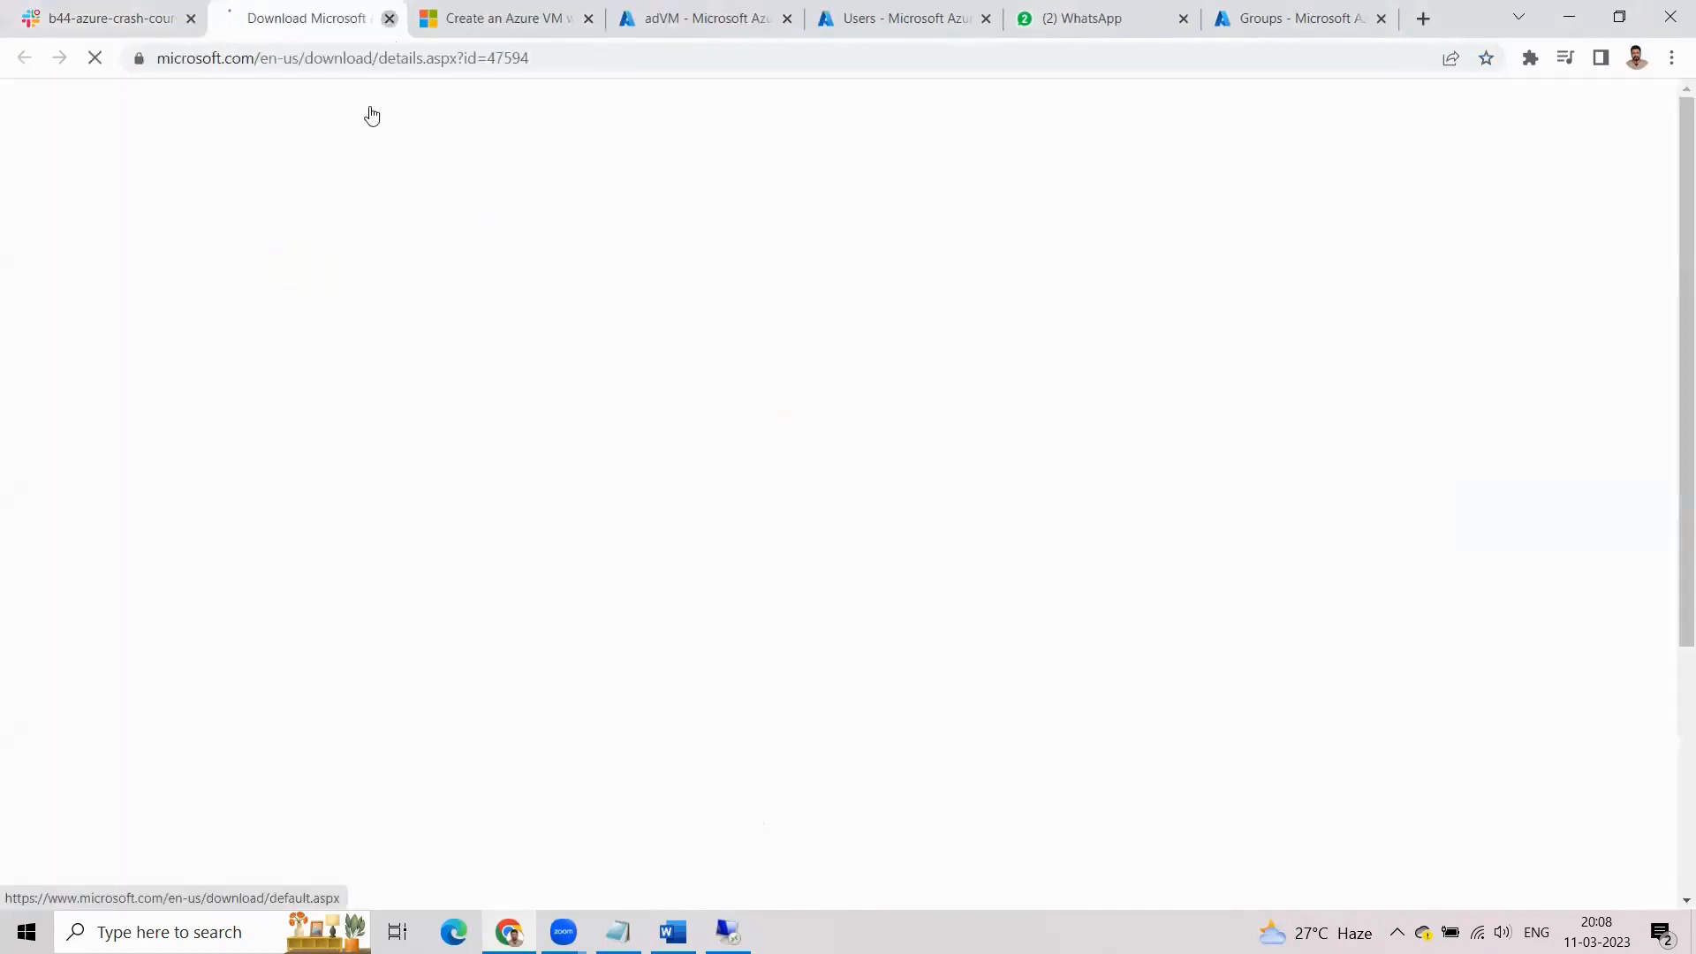
key("ctrl+w")
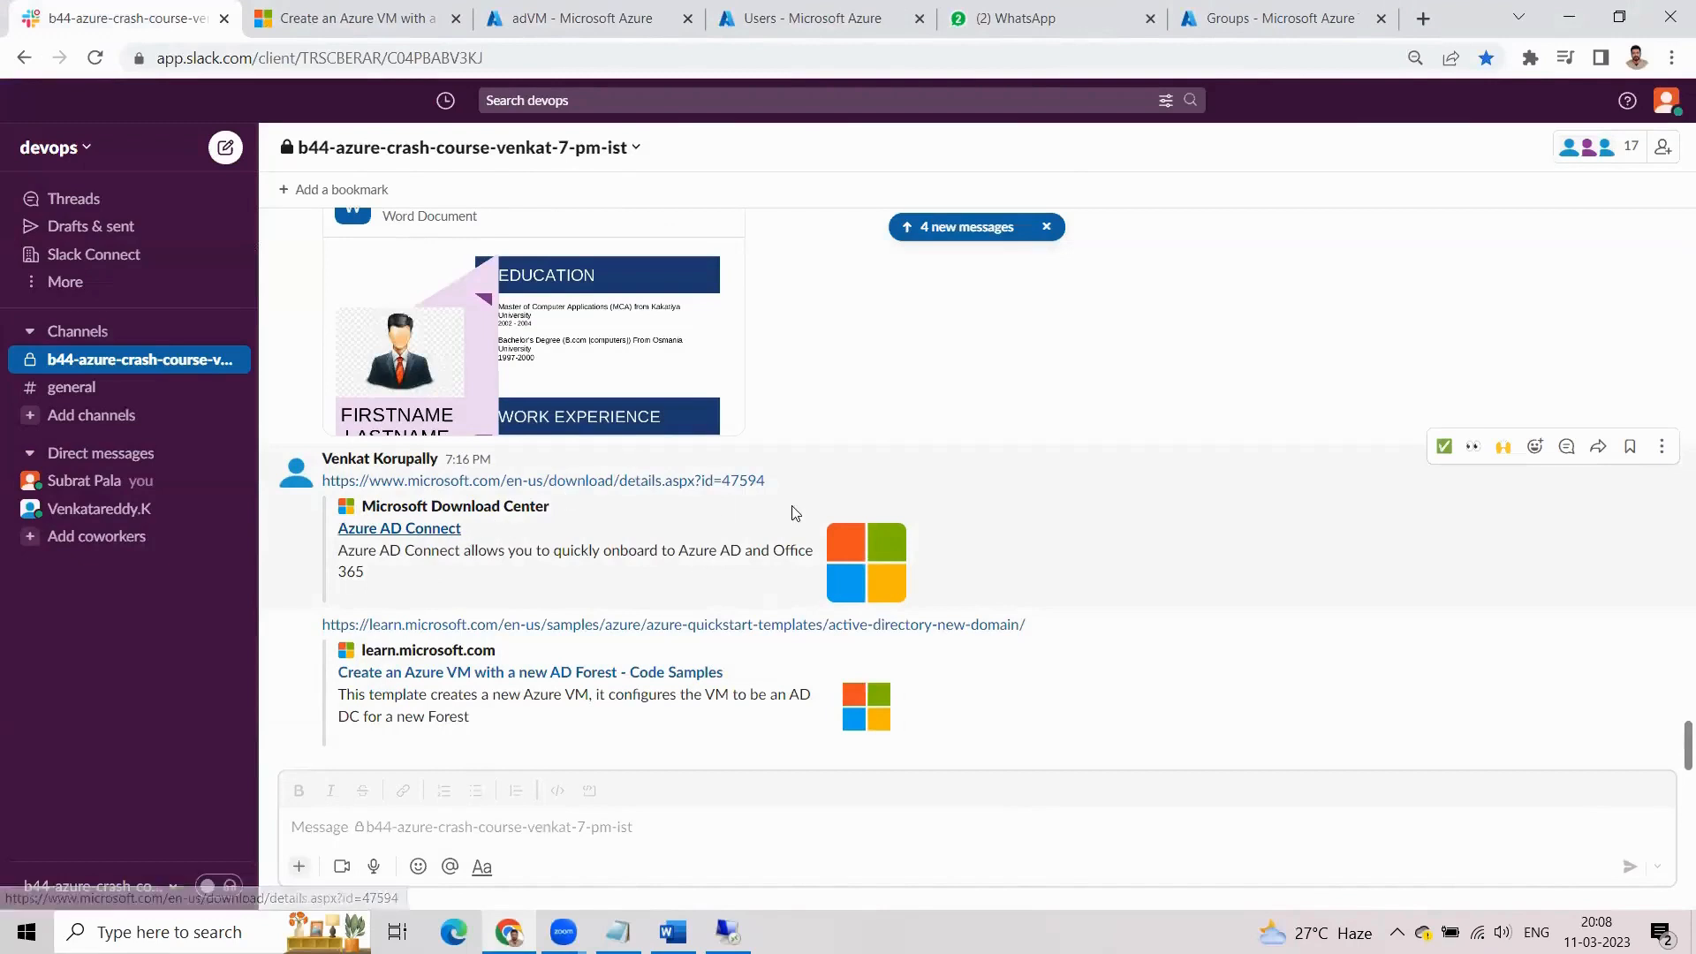
left_click_drag(765, 481, 316, 490)
key("ctrl+c")
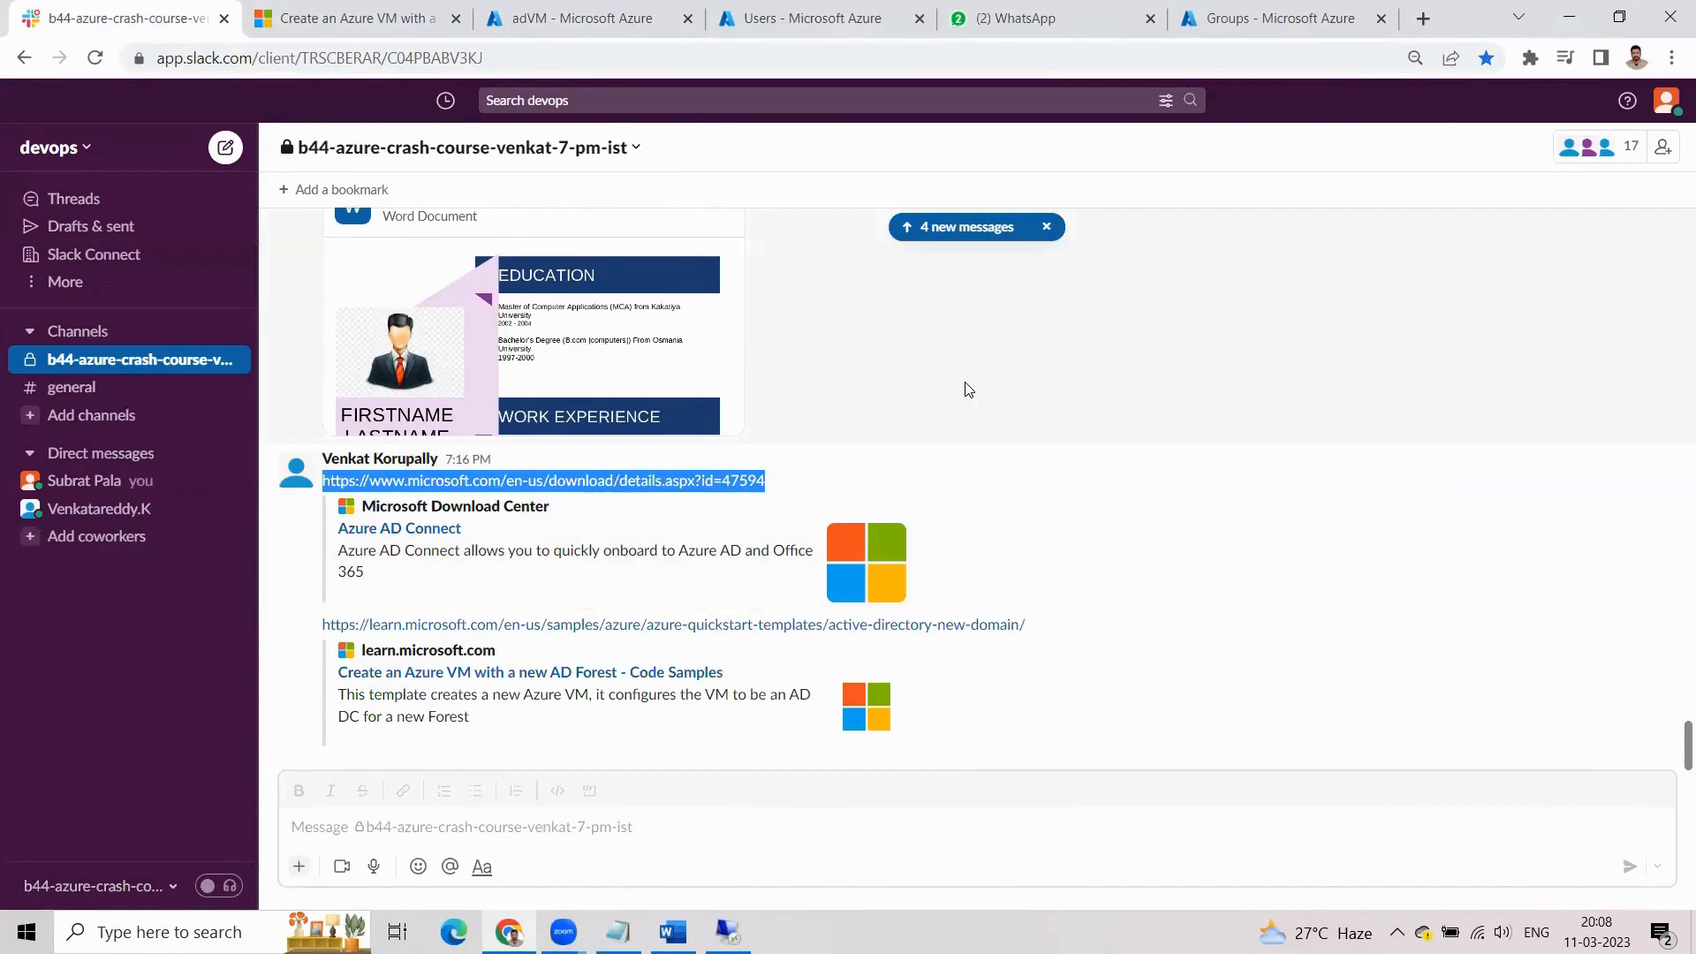
Return to the remote session, open Internet Explorer, postpone its setup, and load the copied Azure AD Connect download page.
left_click(727, 932)
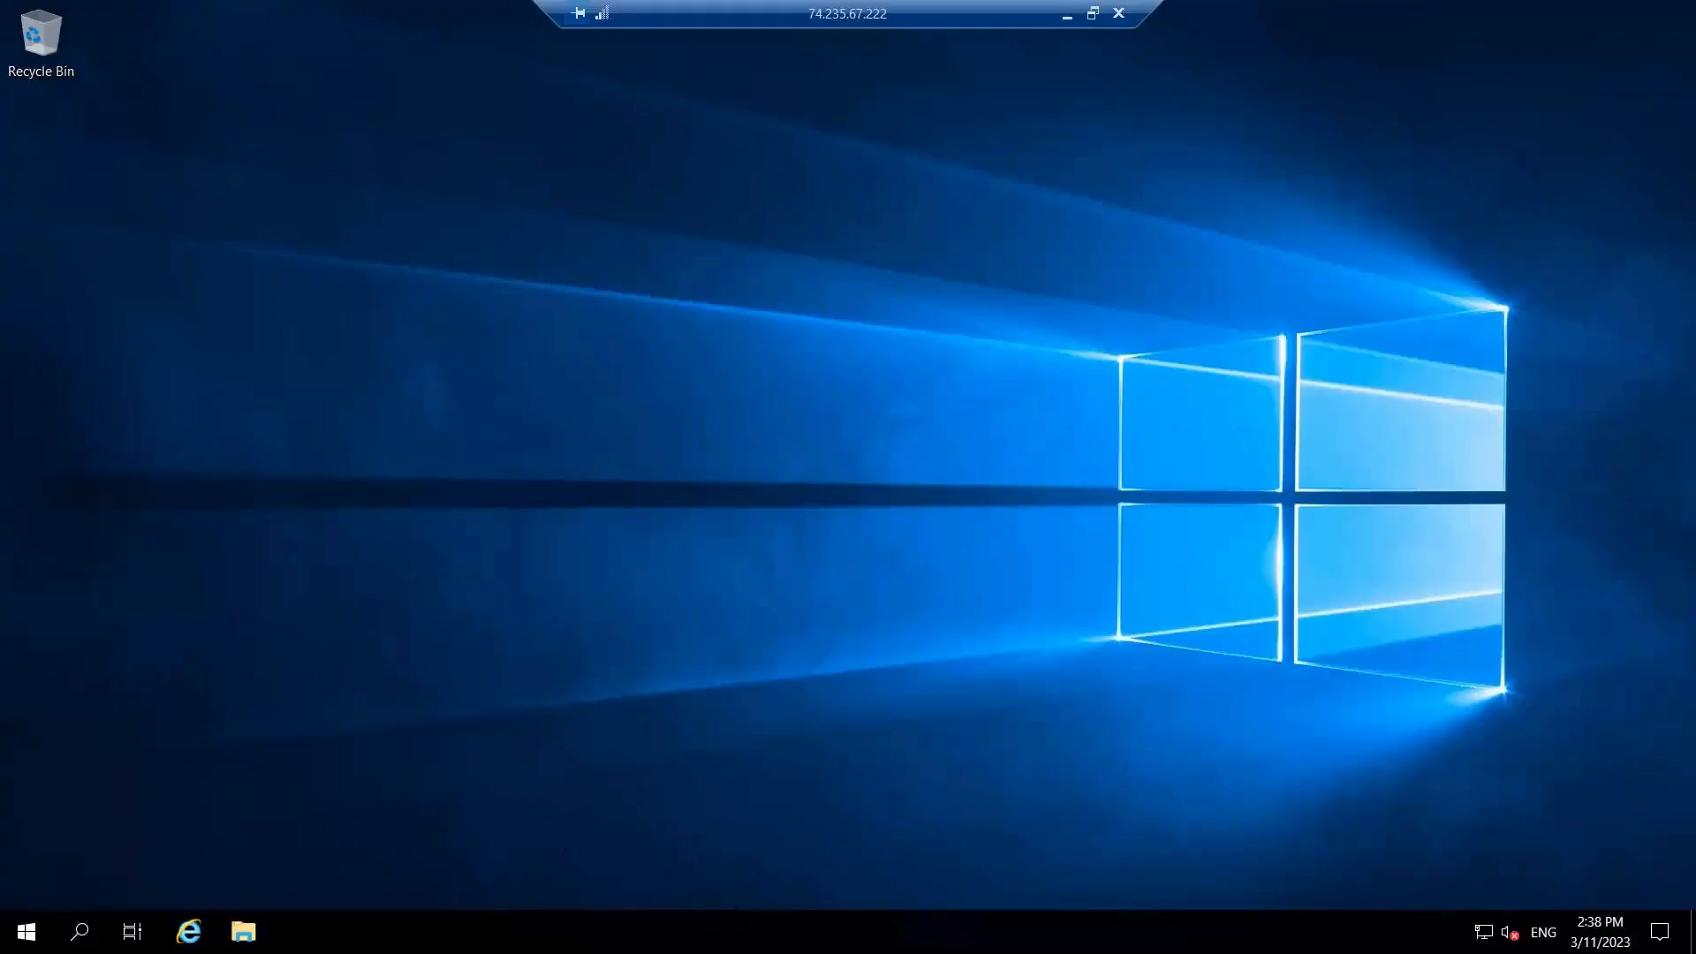
left_click(188, 932)
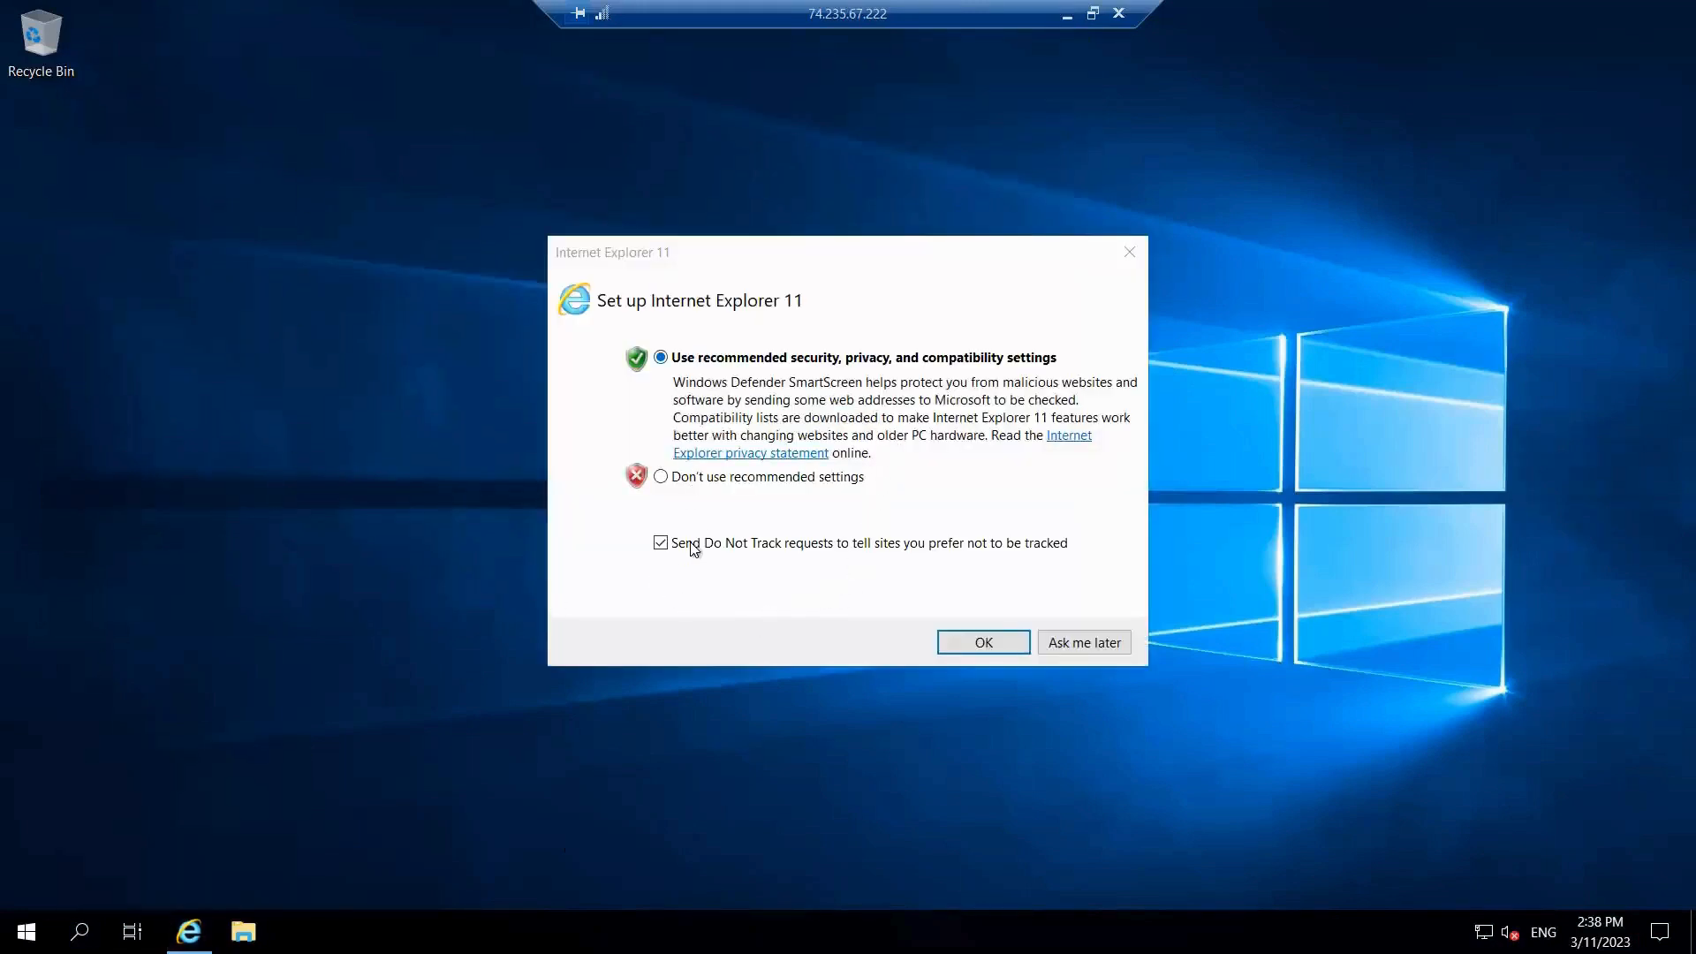
left_click(1093, 644)
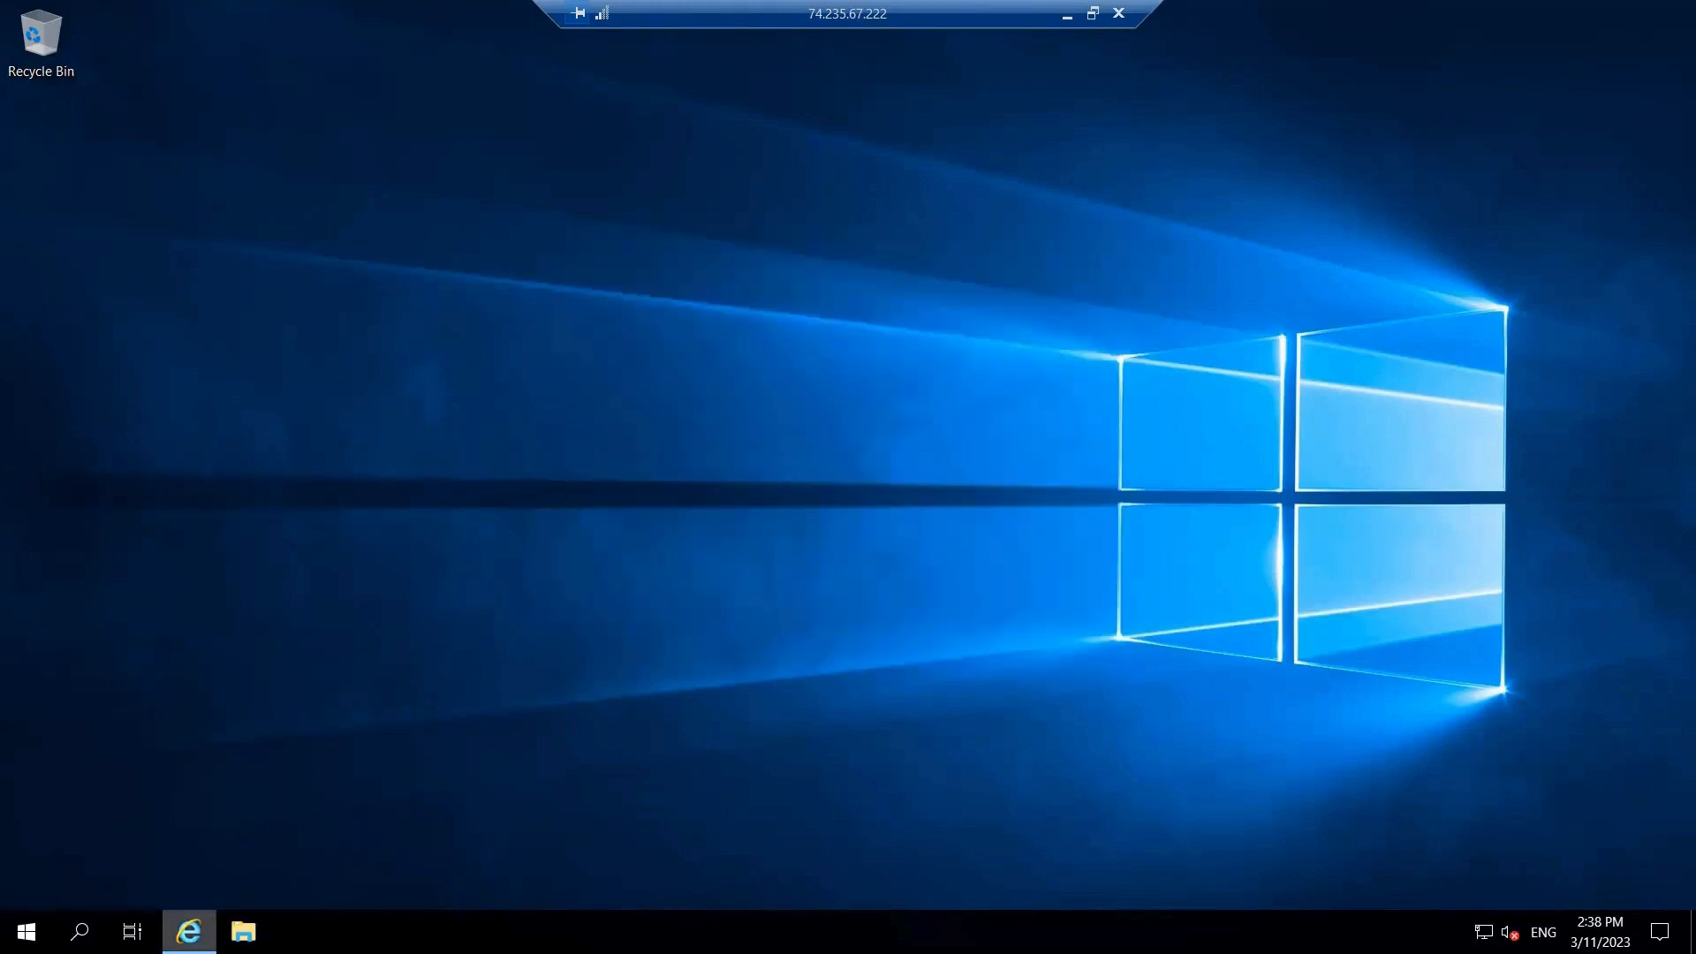
left_click(188, 931)
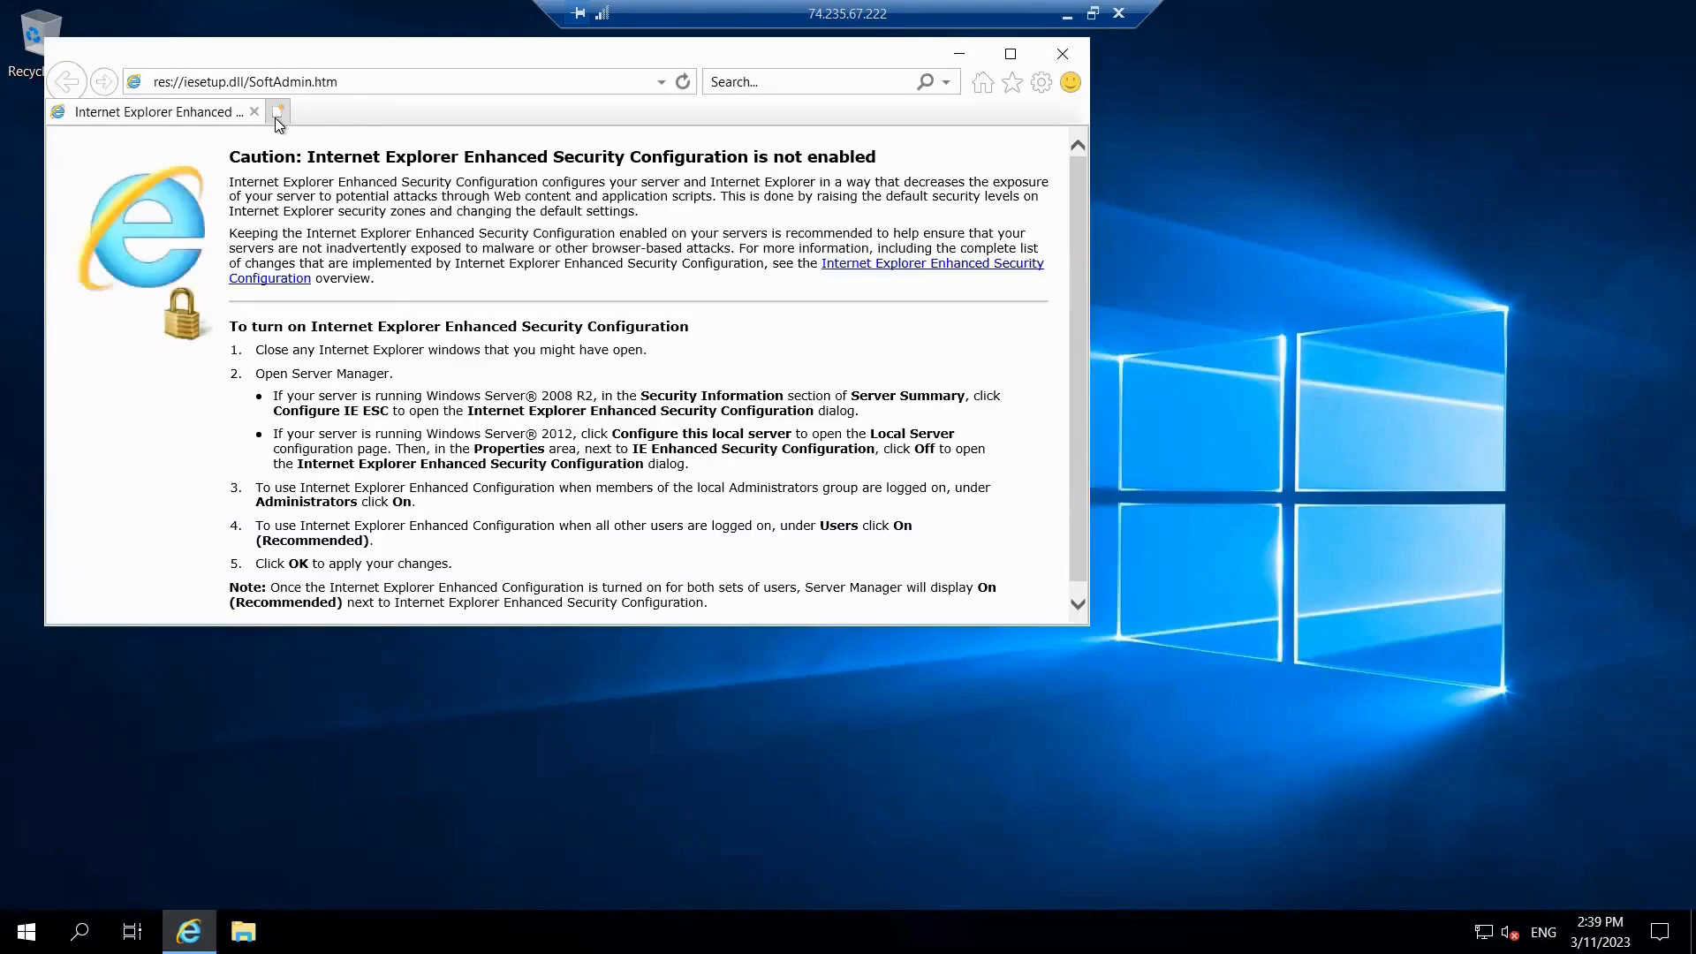
left_click(359, 82)
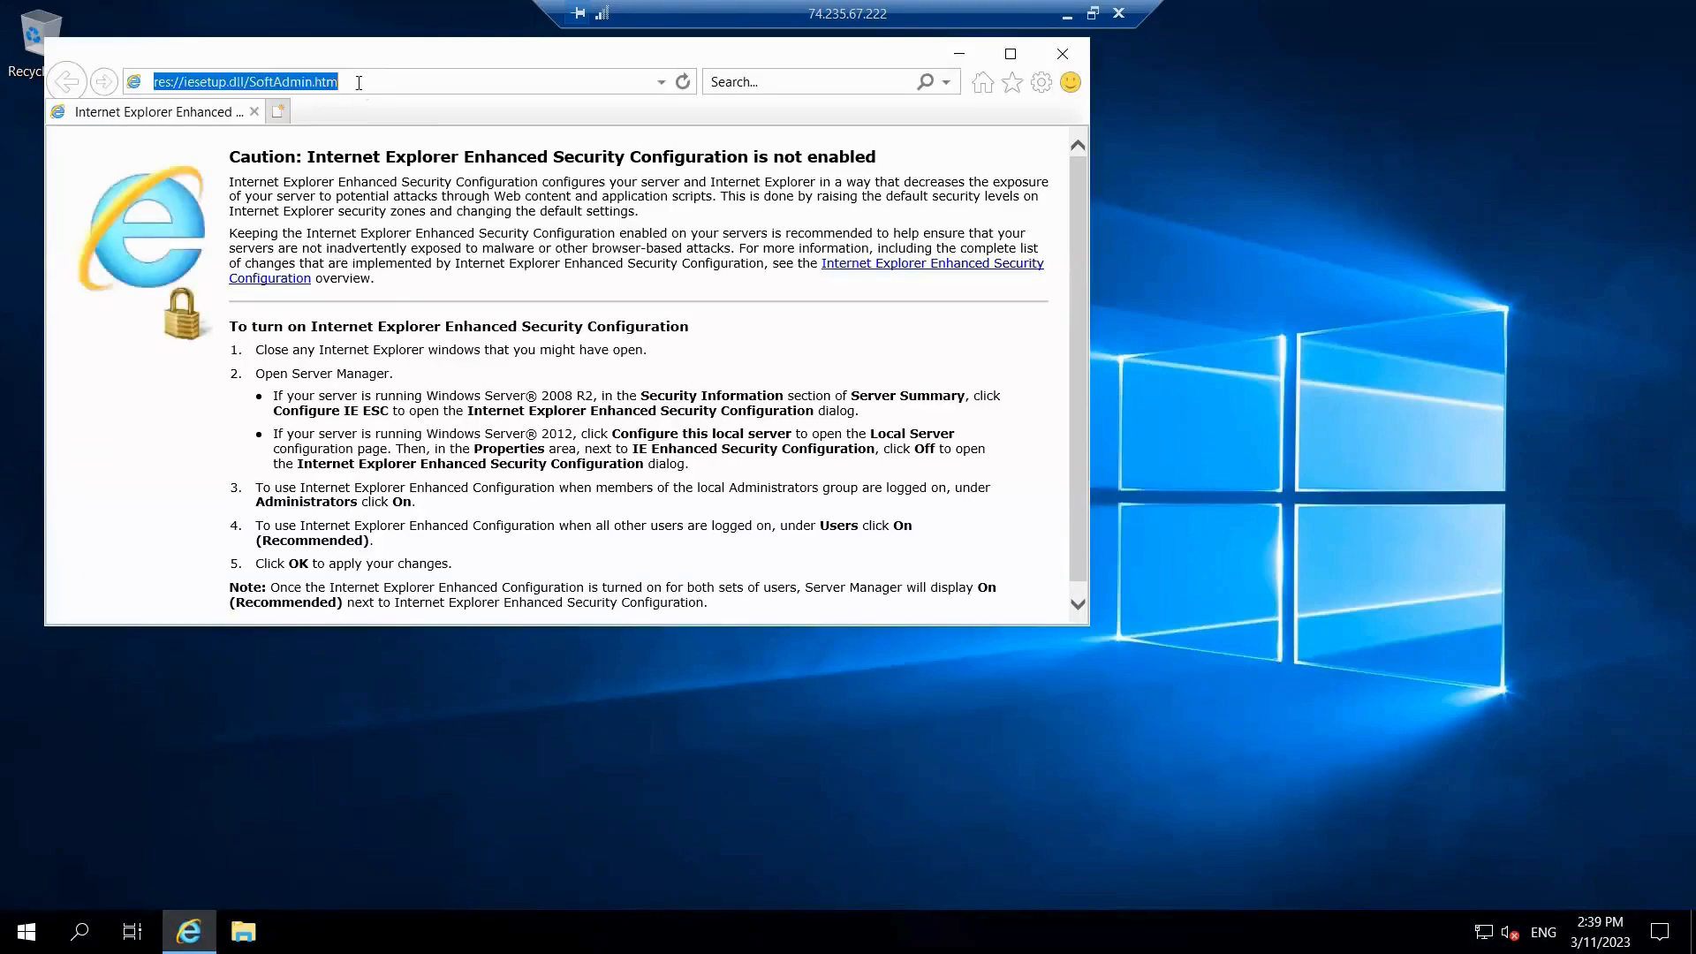
key("ctrl+v")
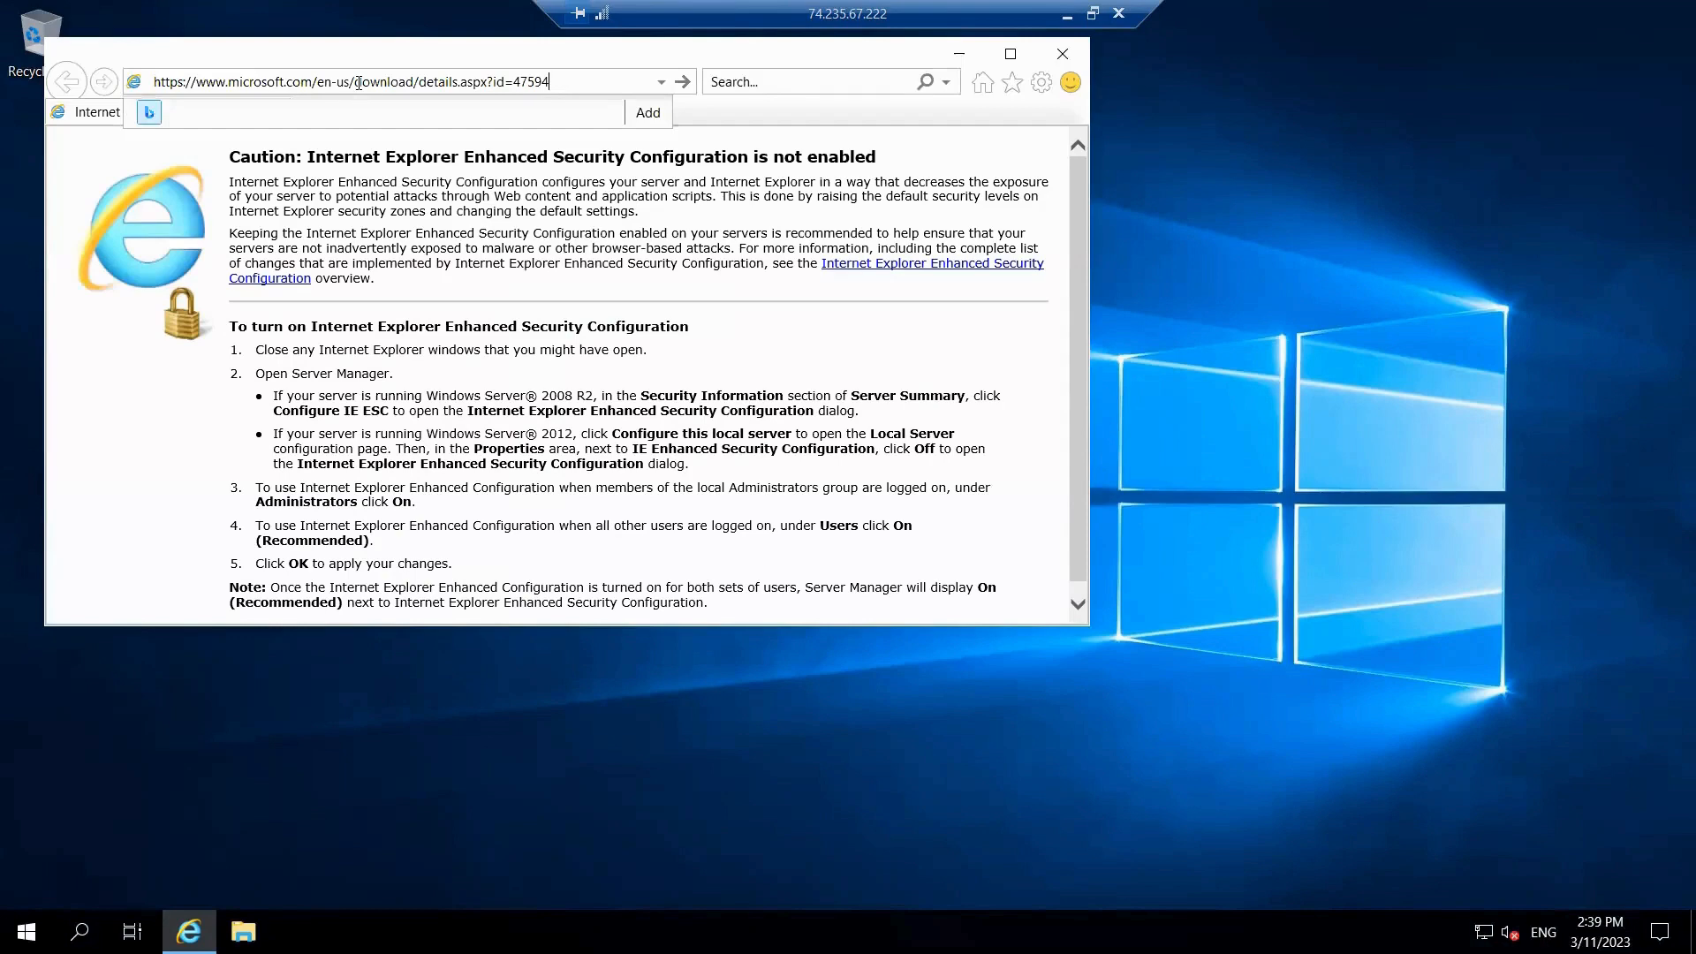
key("Return")
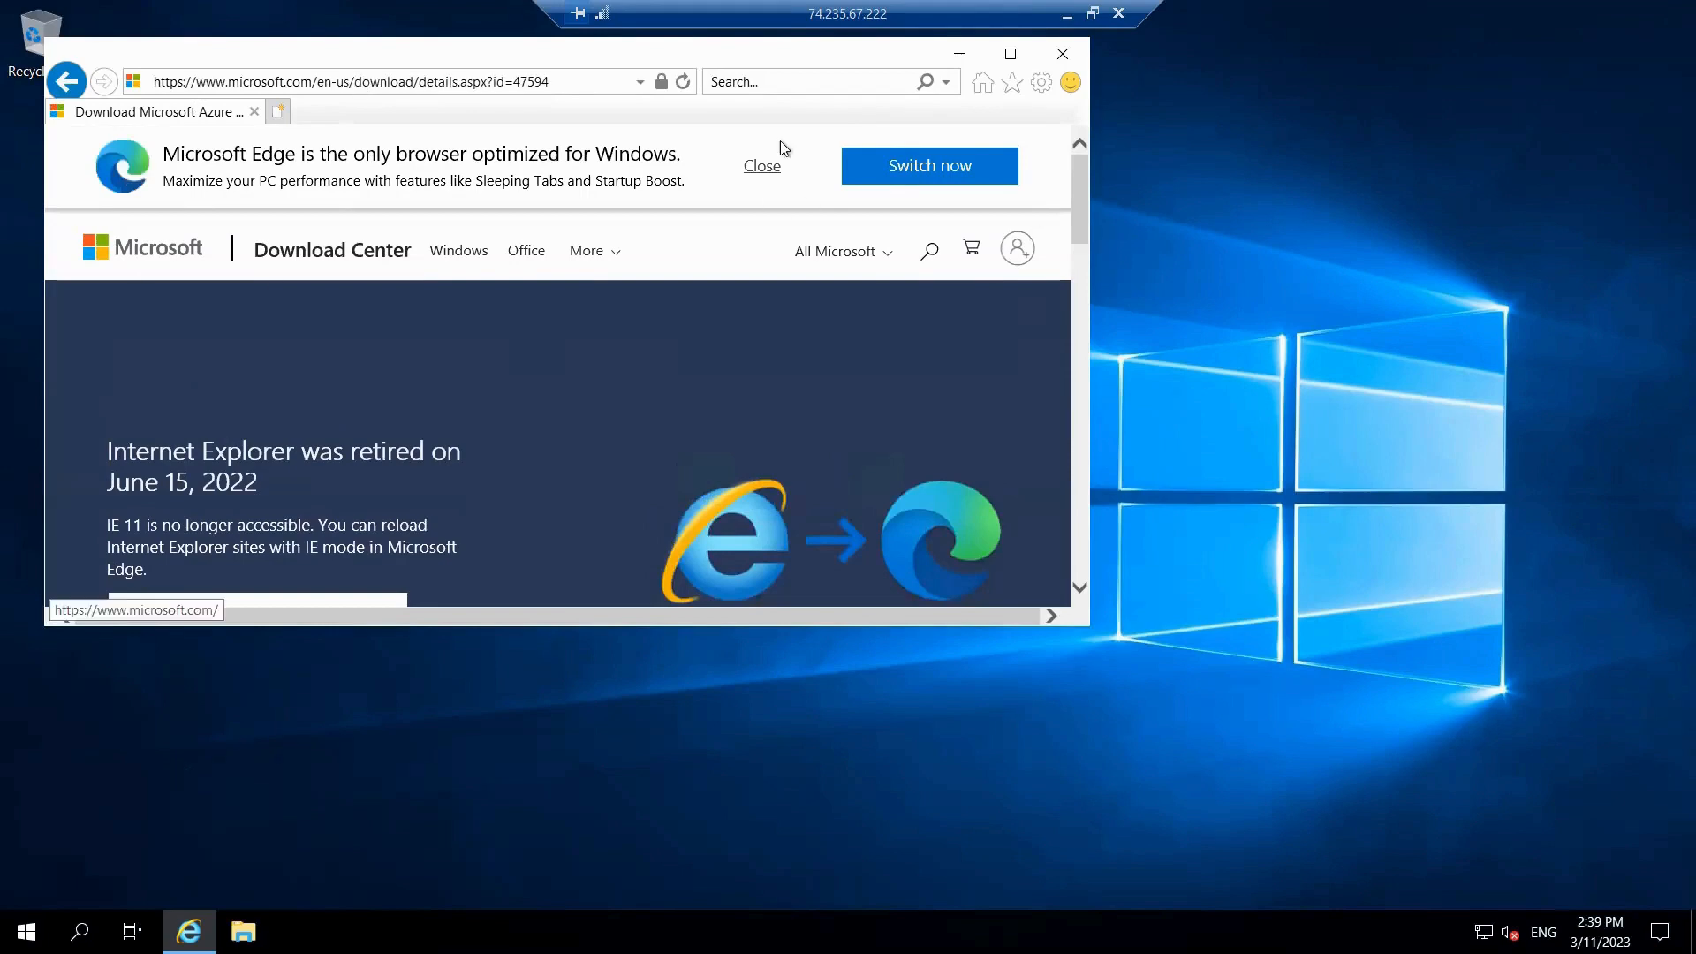
Maximize the browser, download AzureADConnect.msi from the Microsoft Azure Active Directory Connect page, and run it.
double_click(995, 114)
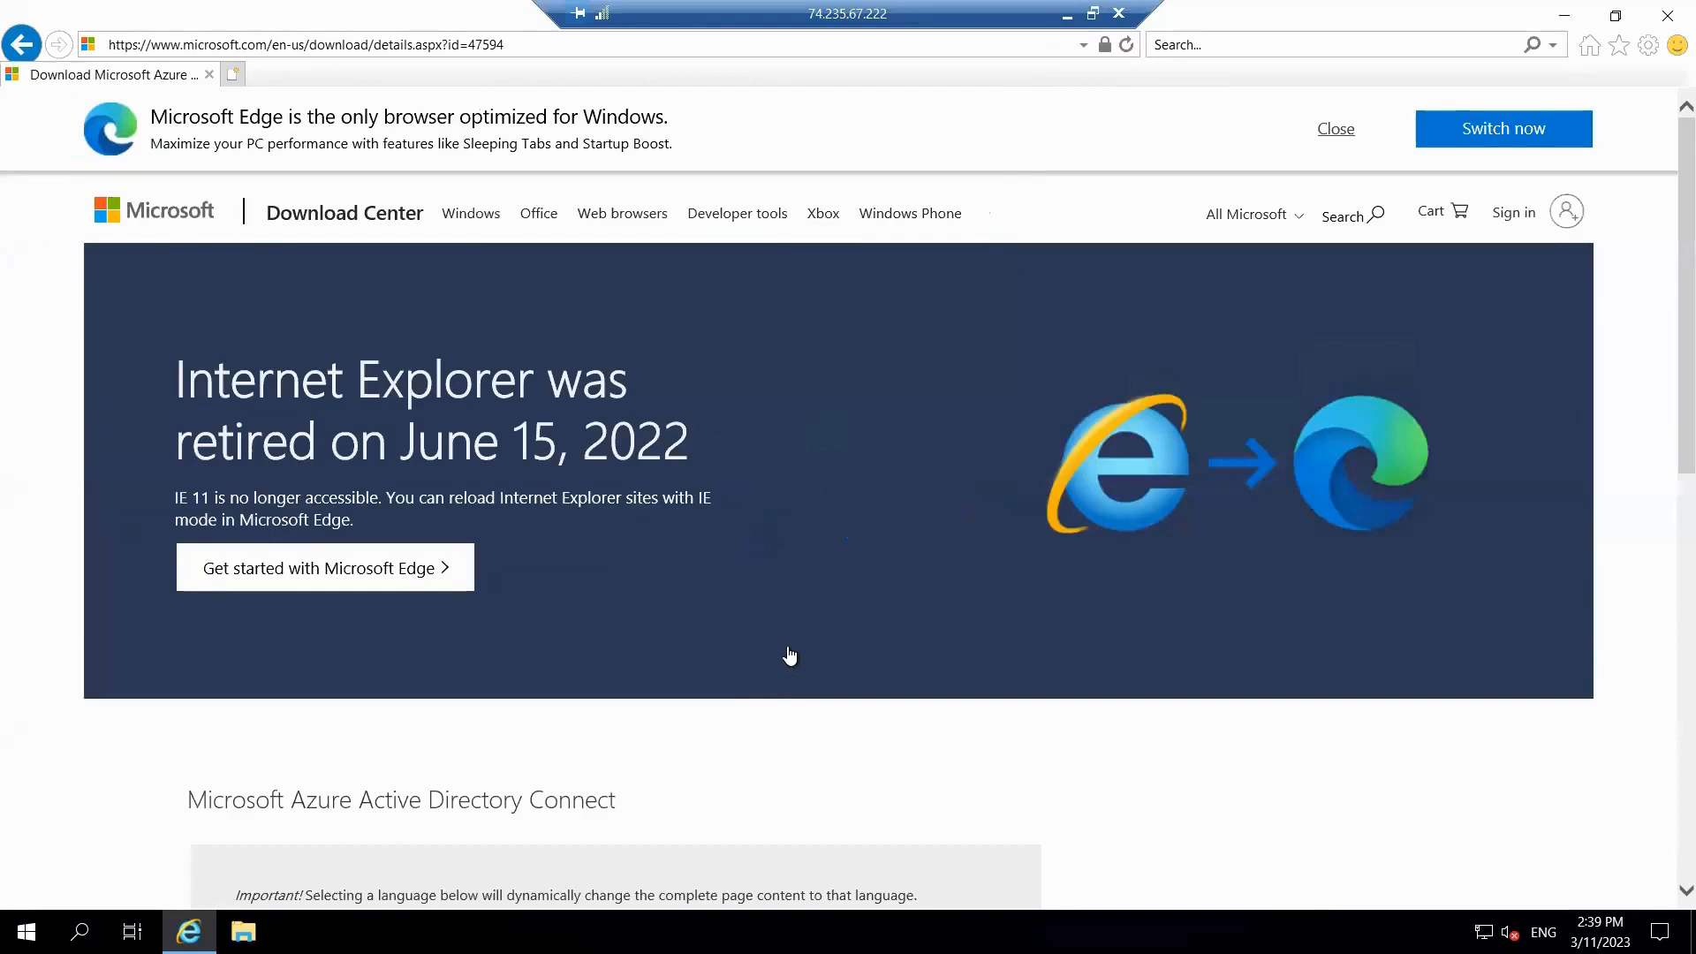
scroll(800, 637, "down", 3)
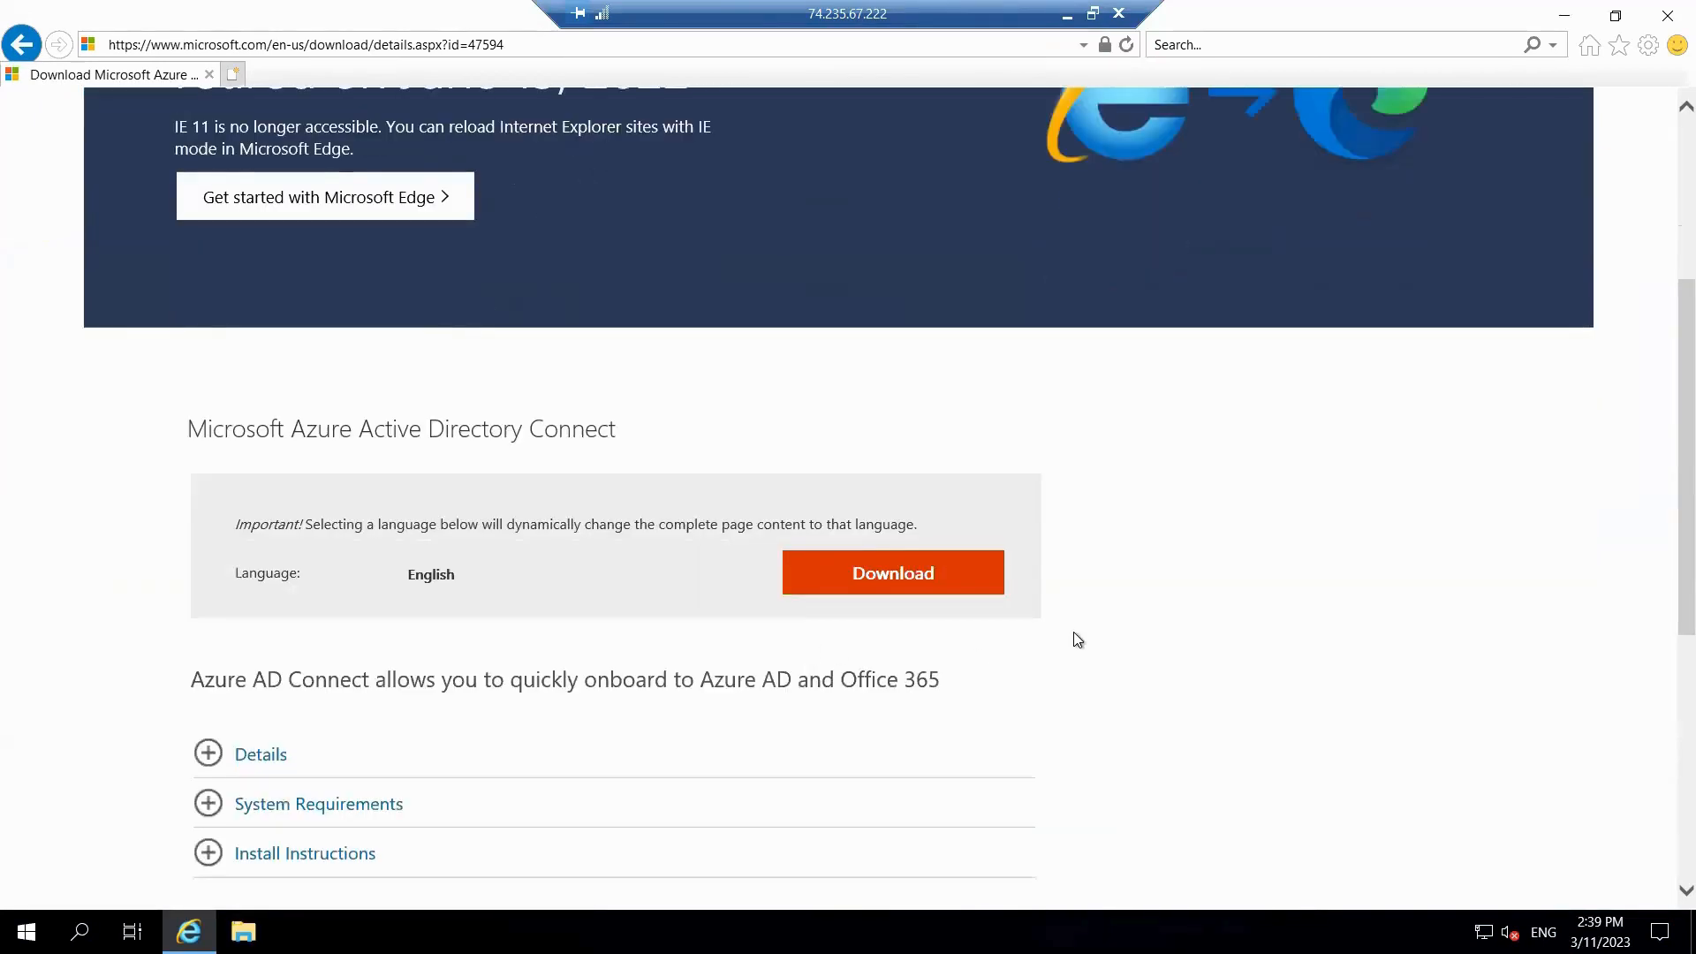
left_click(861, 574)
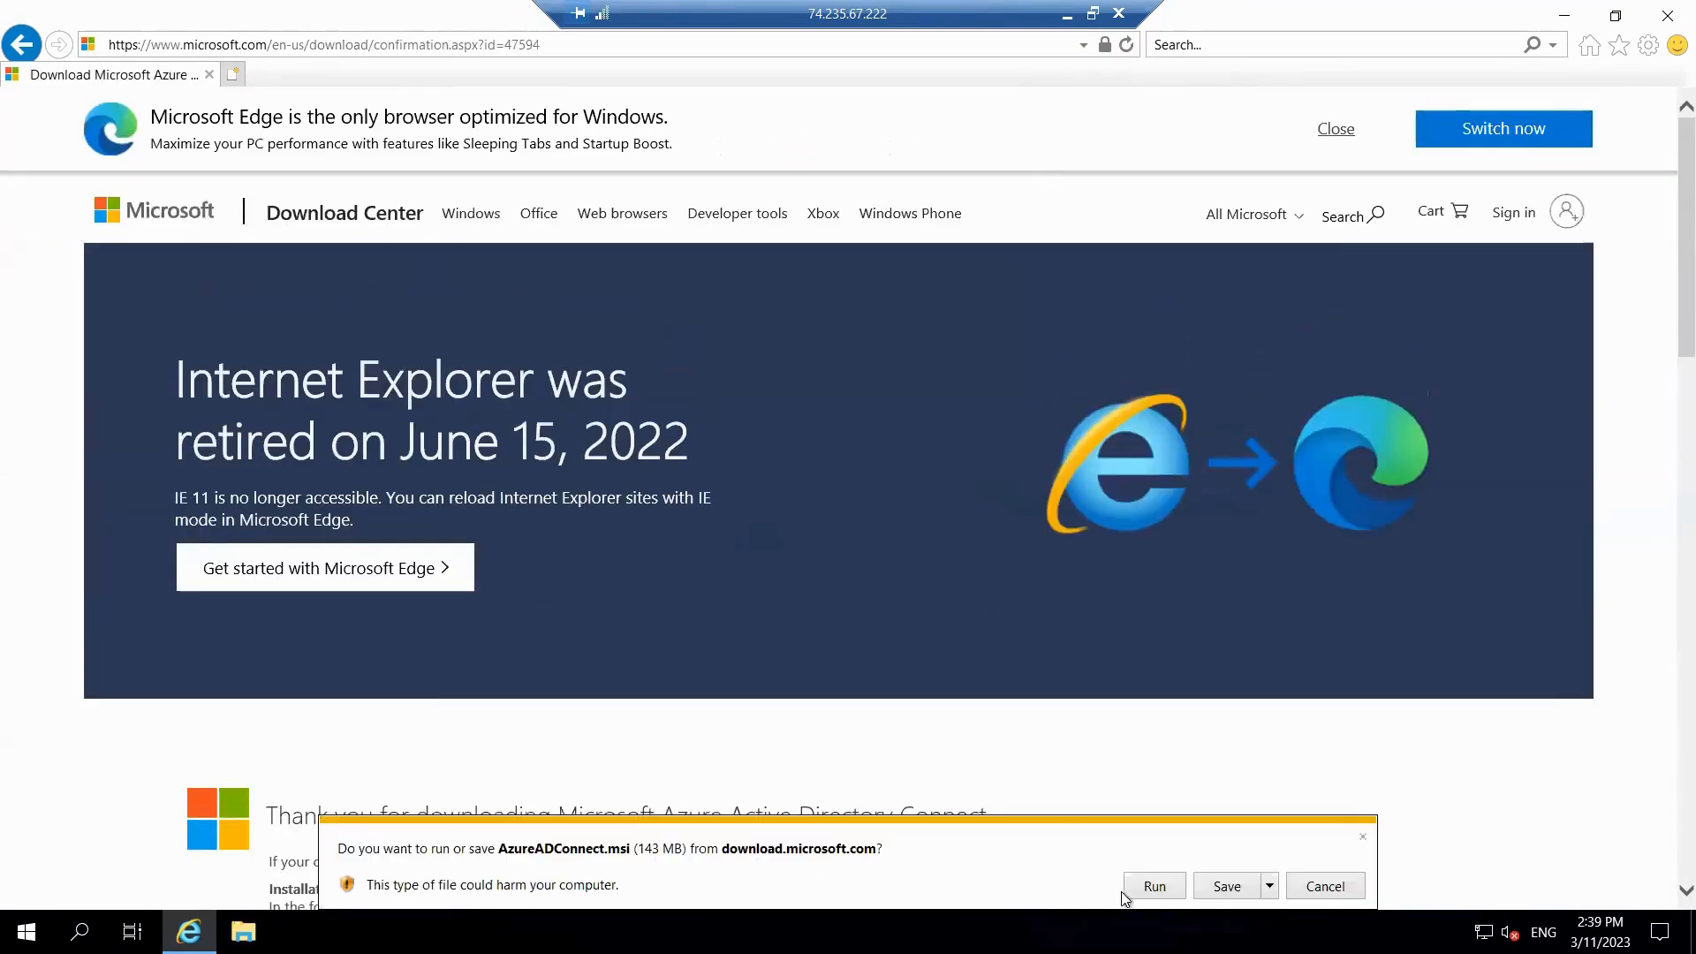
left_click(1156, 886)
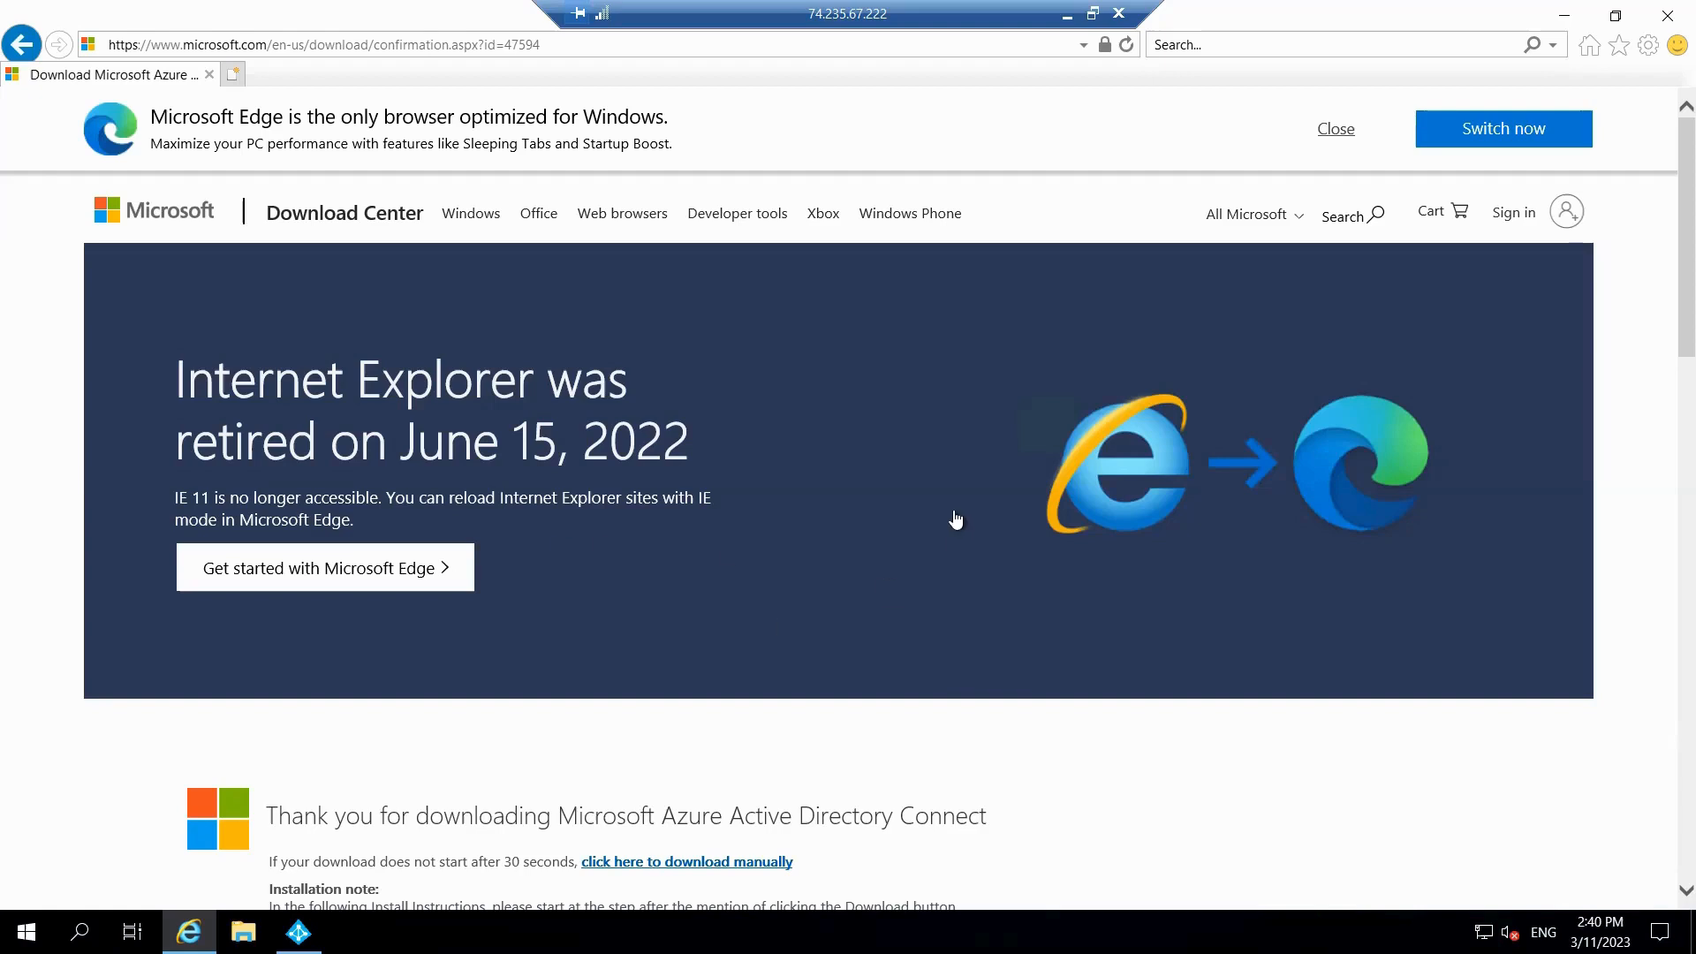
Accept the license terms in the Azure AD Connect wizard and proceed with express settings to the Azure AD username entry.
left_click(299, 932)
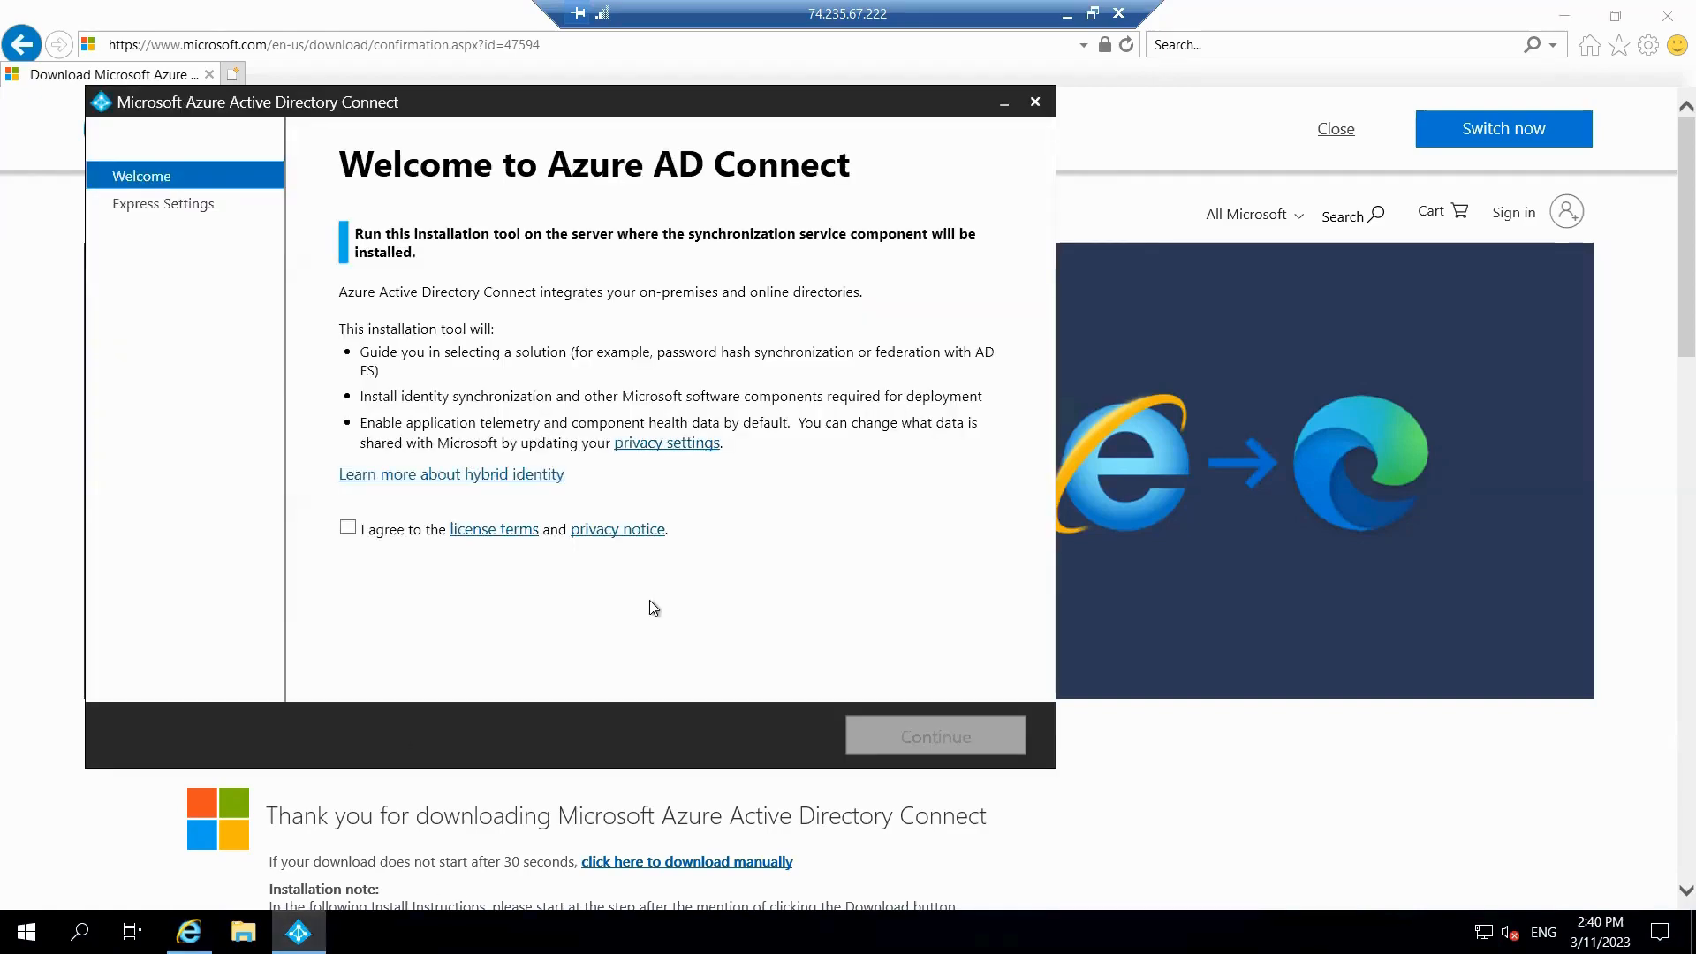
left_click(347, 528)
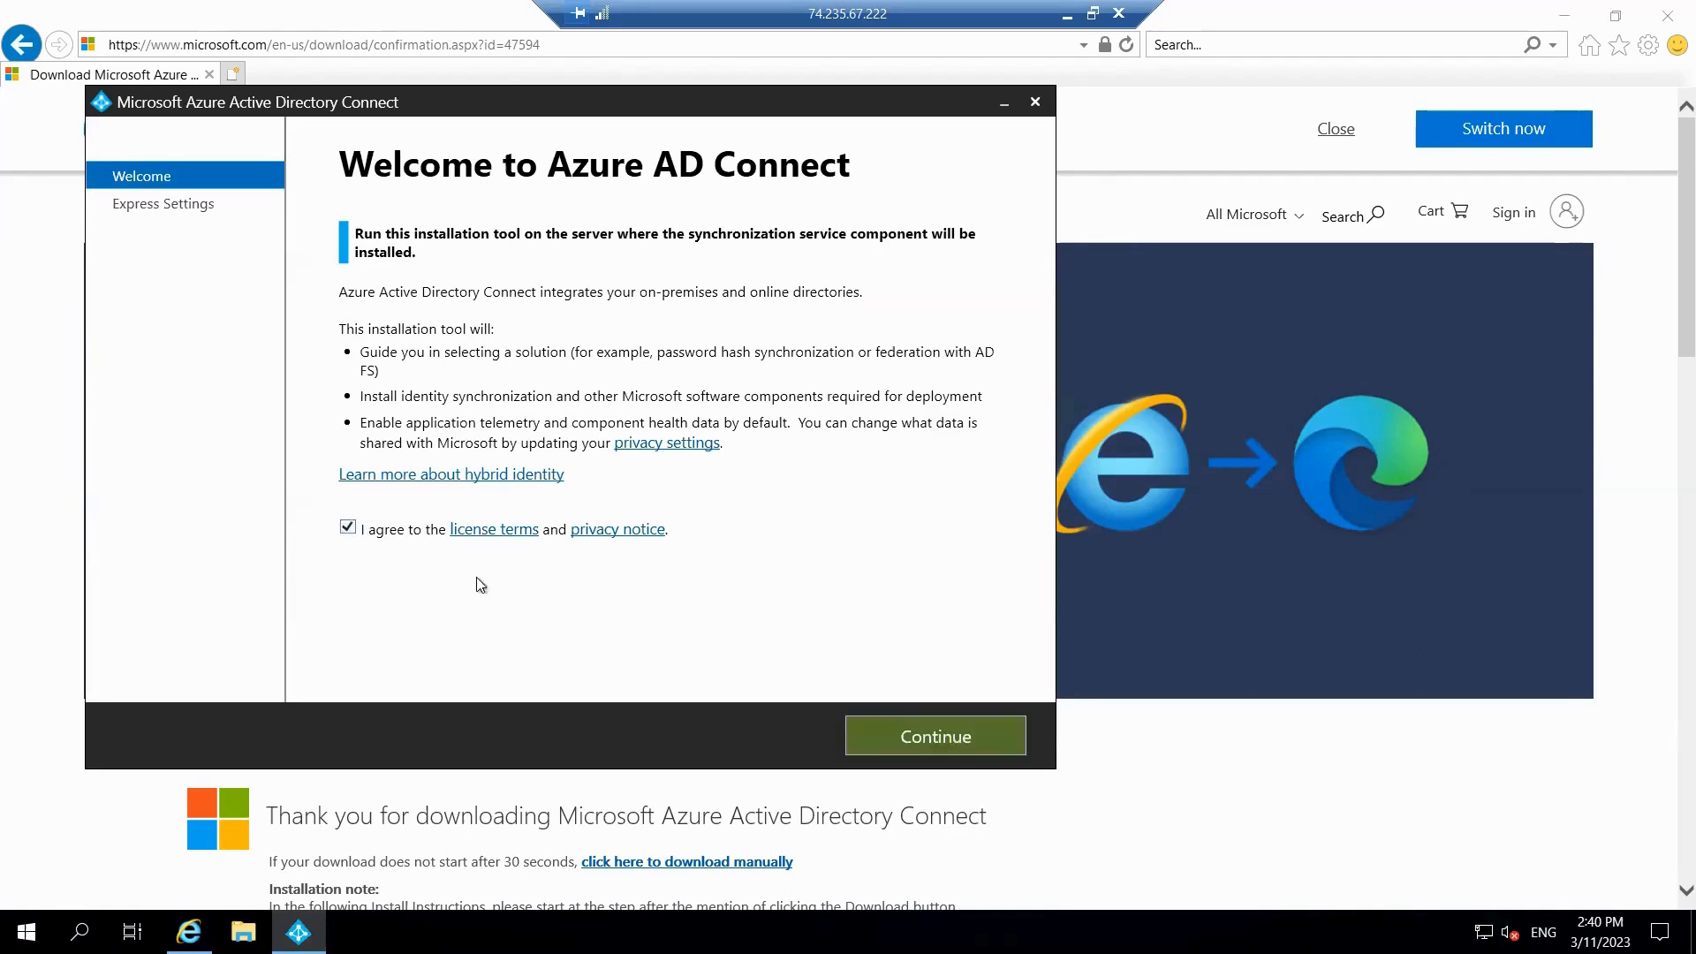
left_click(972, 744)
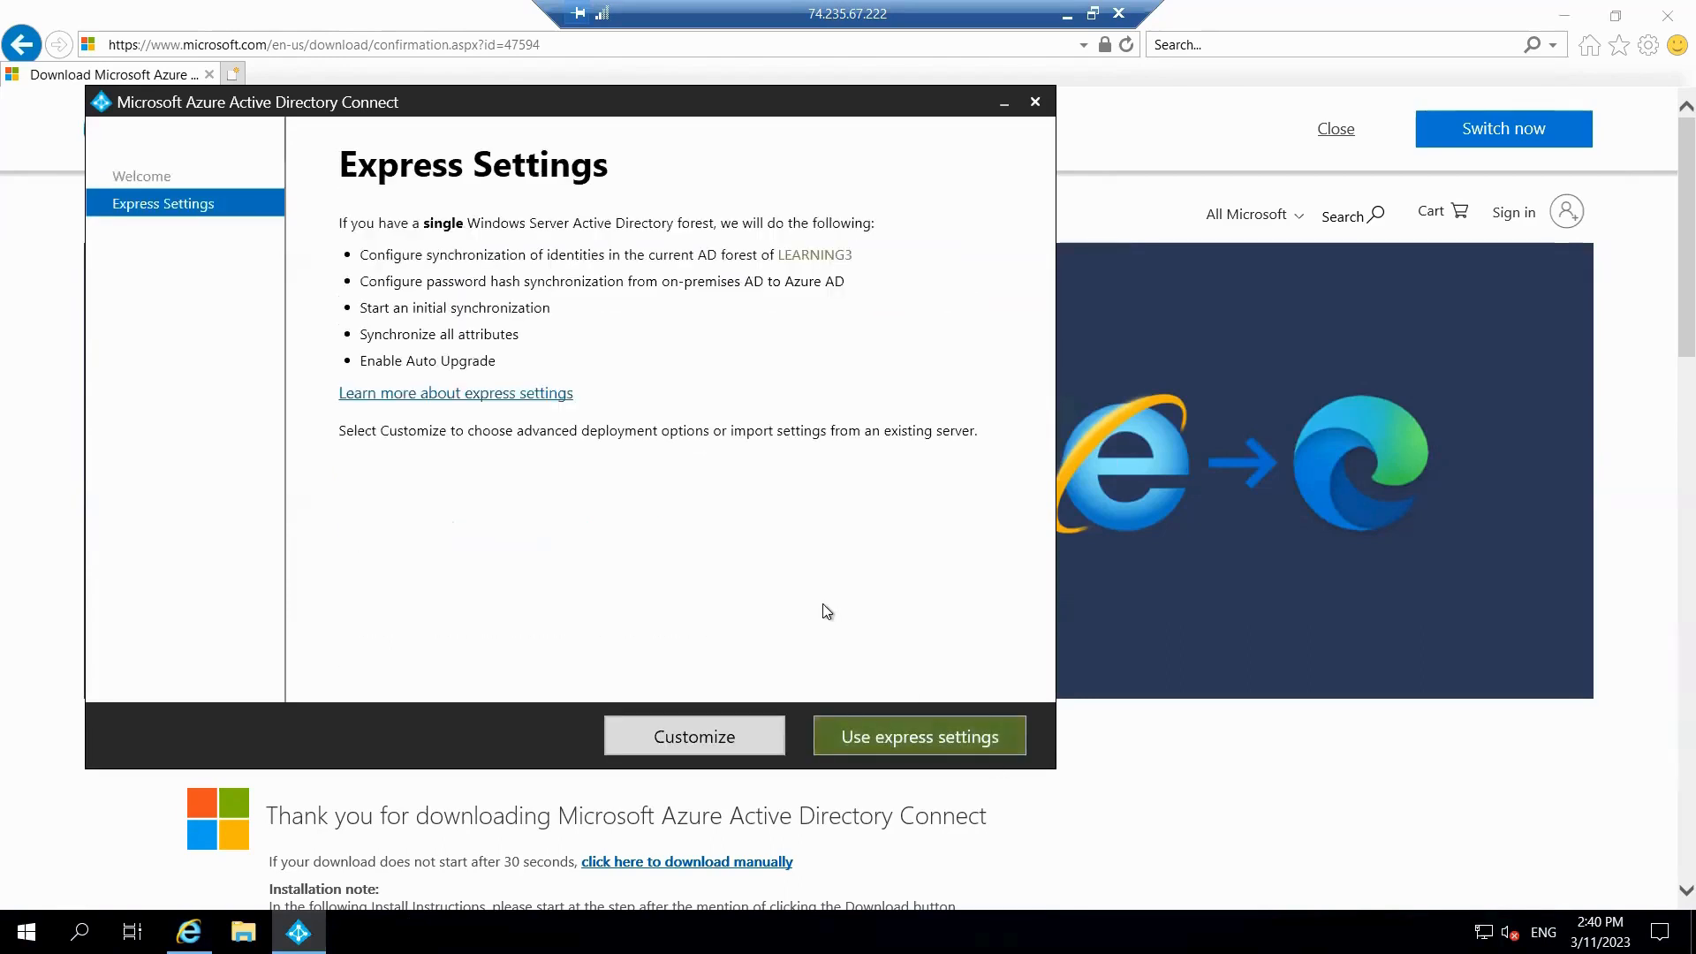
left_click(908, 734)
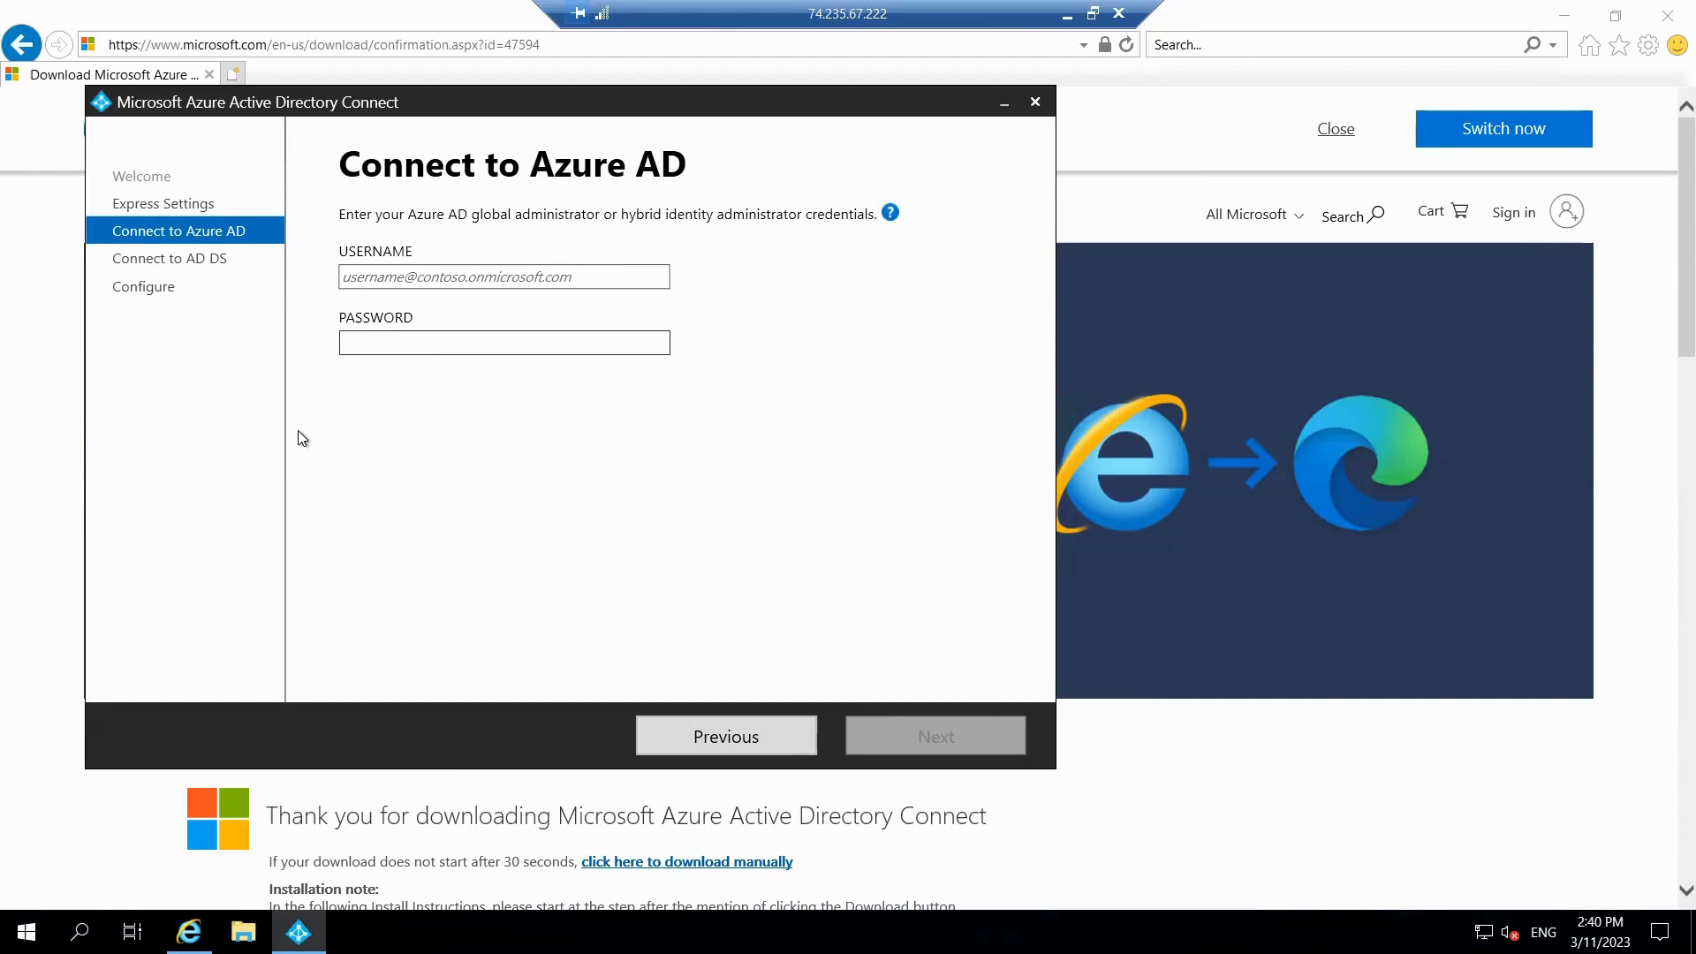
left_click(369, 278)
Leave the remote session and add the Azure AD administrator's first name on a new line below learning3 in the Notepad notes.
left_click(1068, 14)
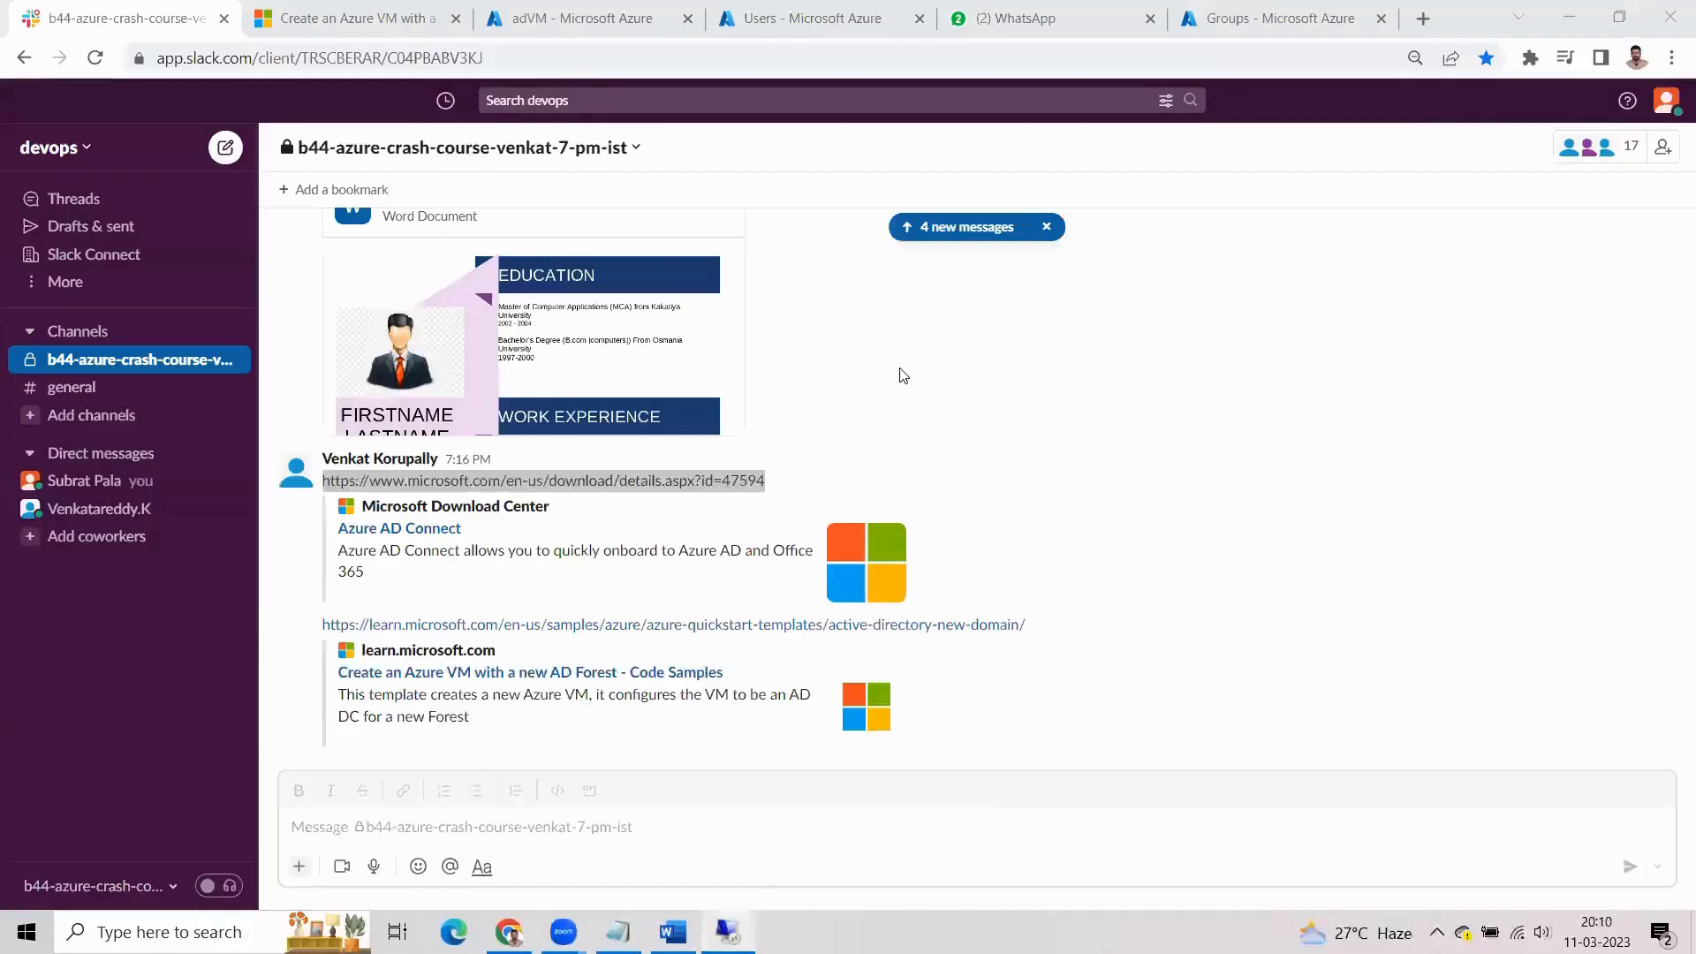
left_click(569, 18)
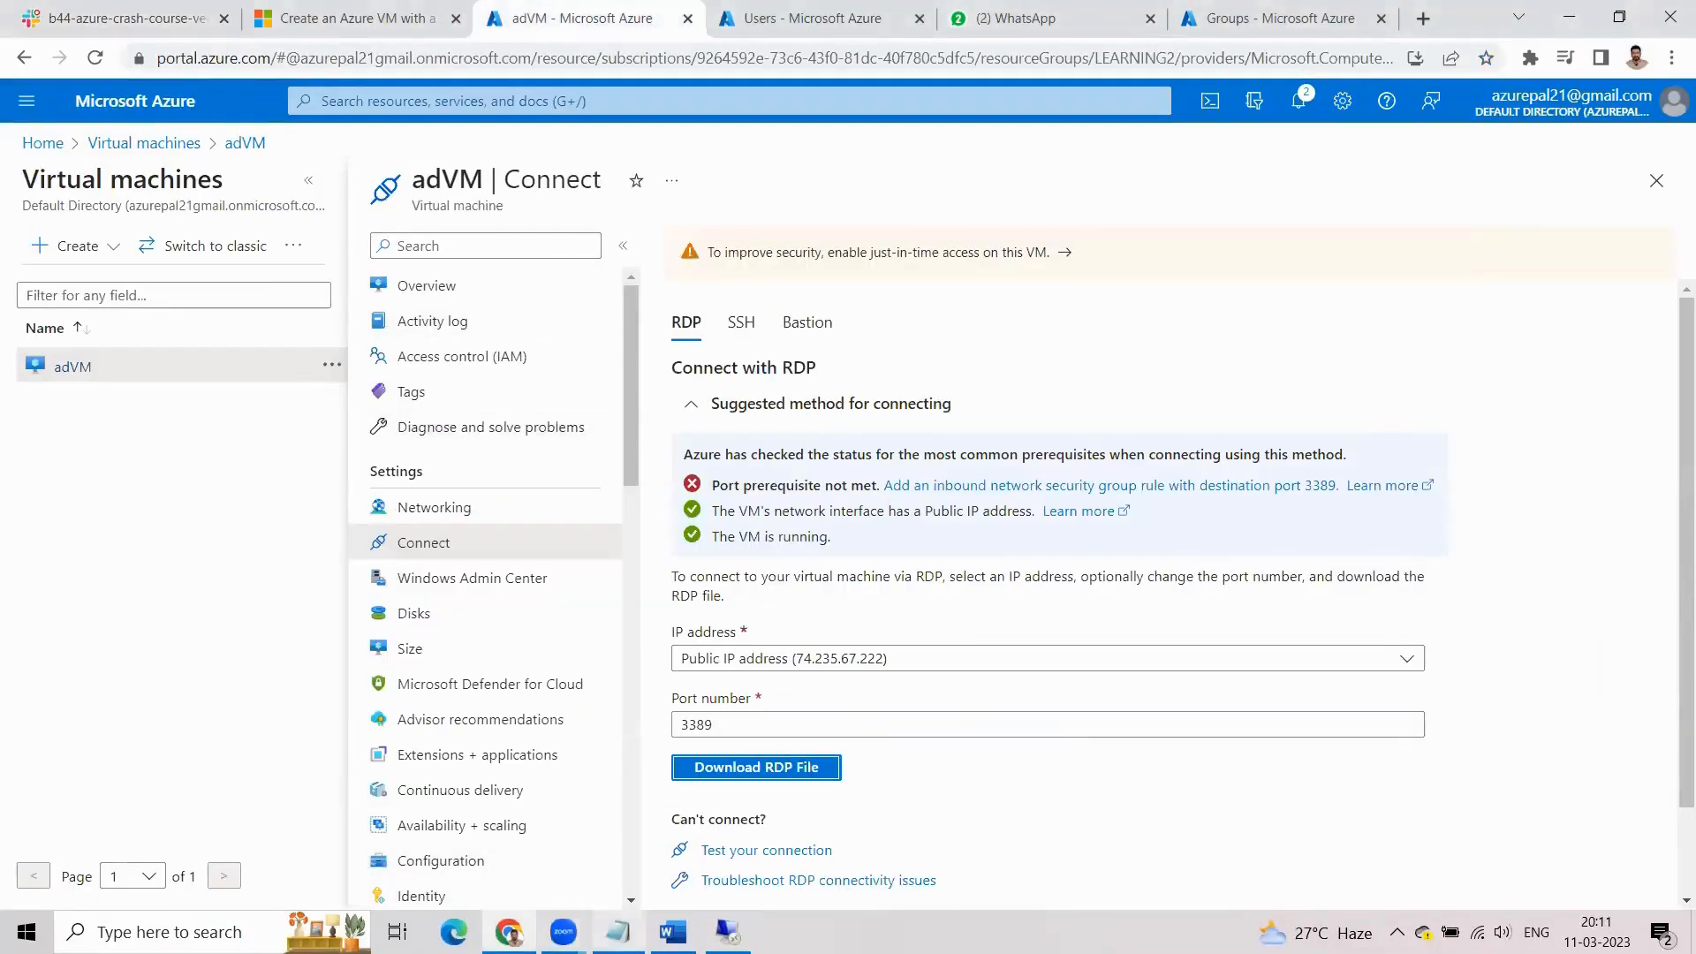
left_click(617, 932)
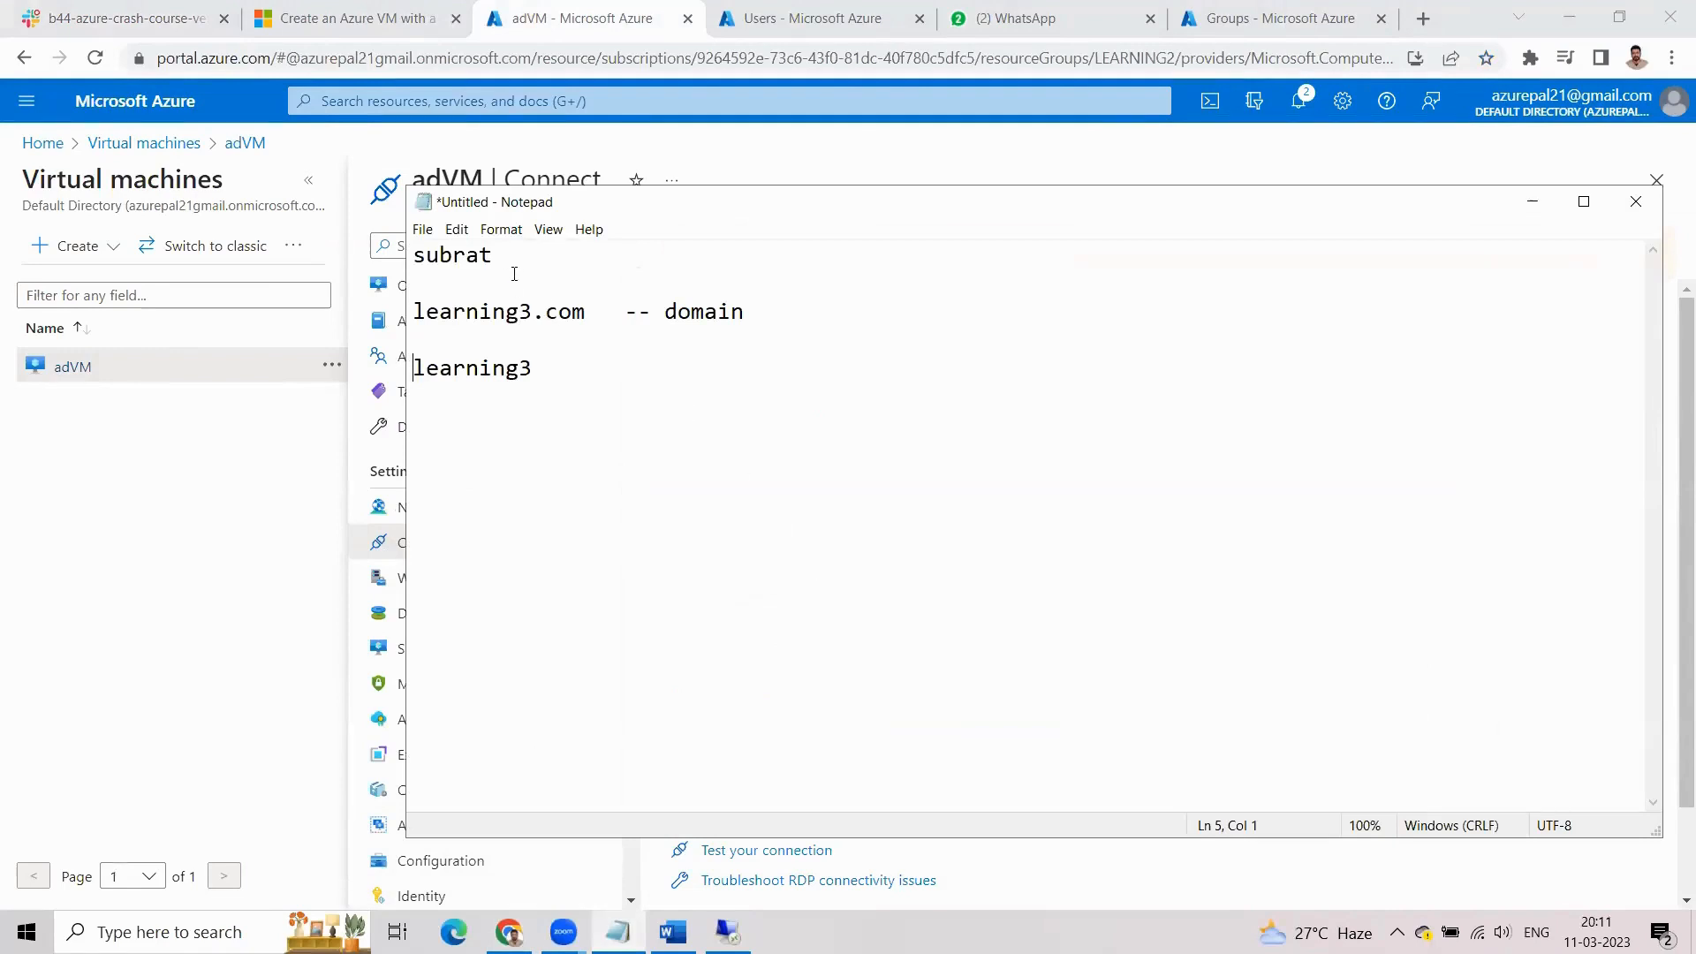
left_click(568, 374)
key("Return")
key("Return")
type("john")
left_click(1532, 202)
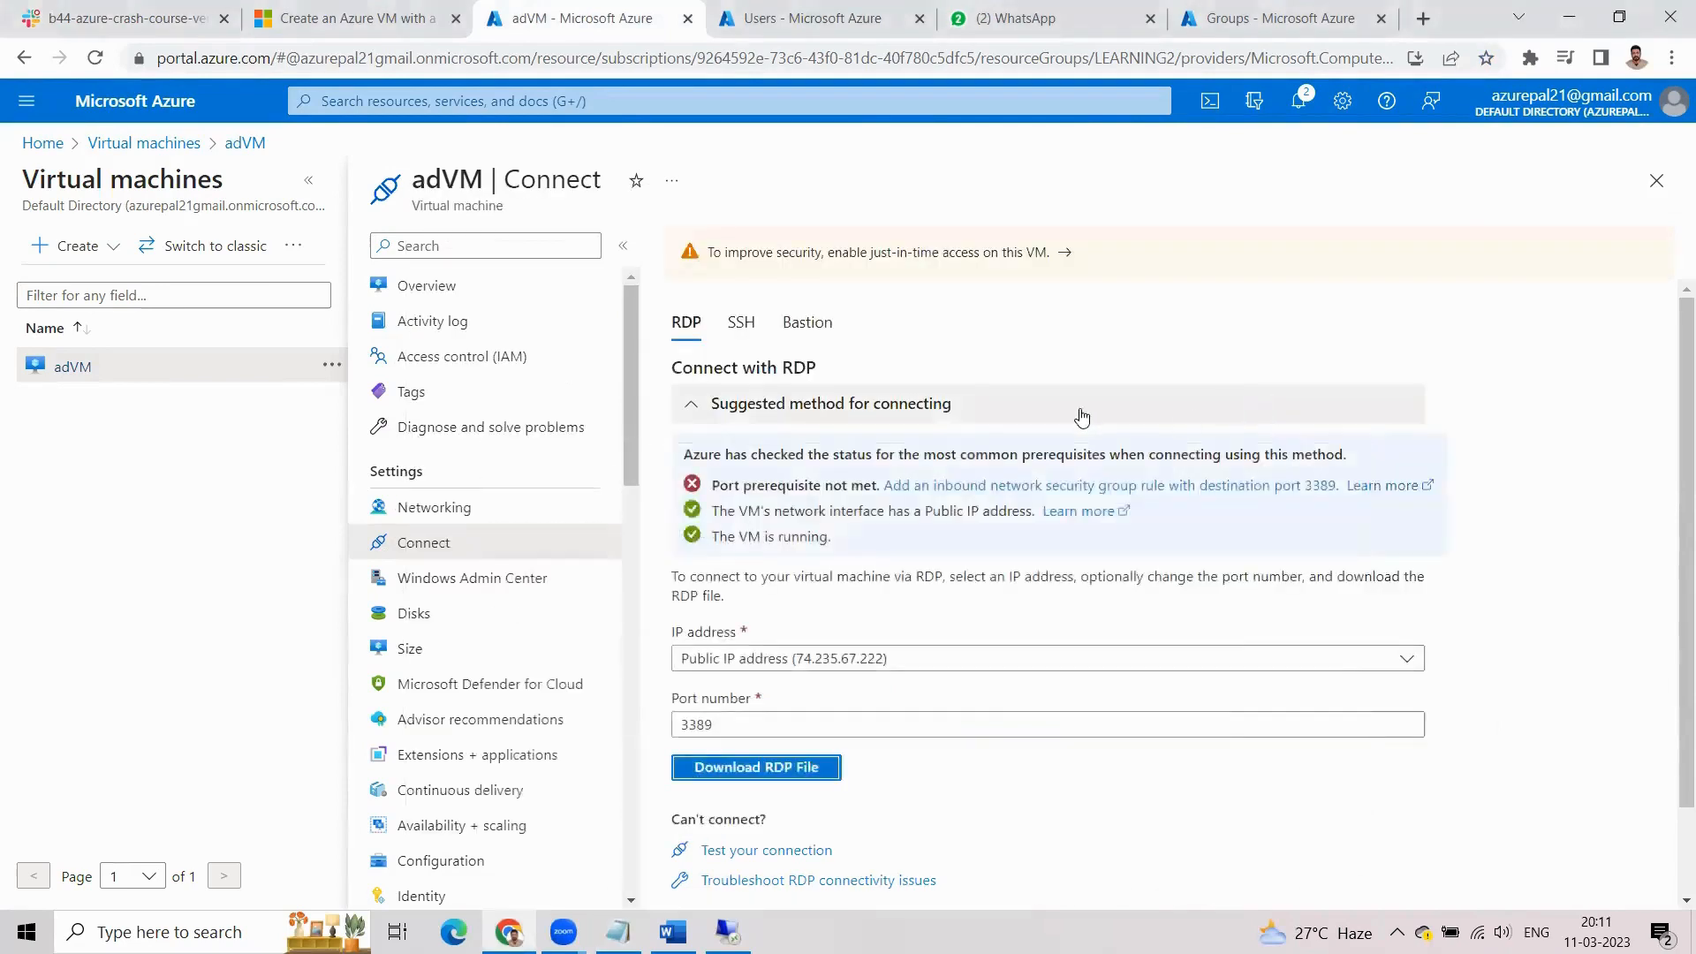
Examine the user list of the Default Directory in Azure Active Directory and return to the directory's overview.
left_click(39, 143)
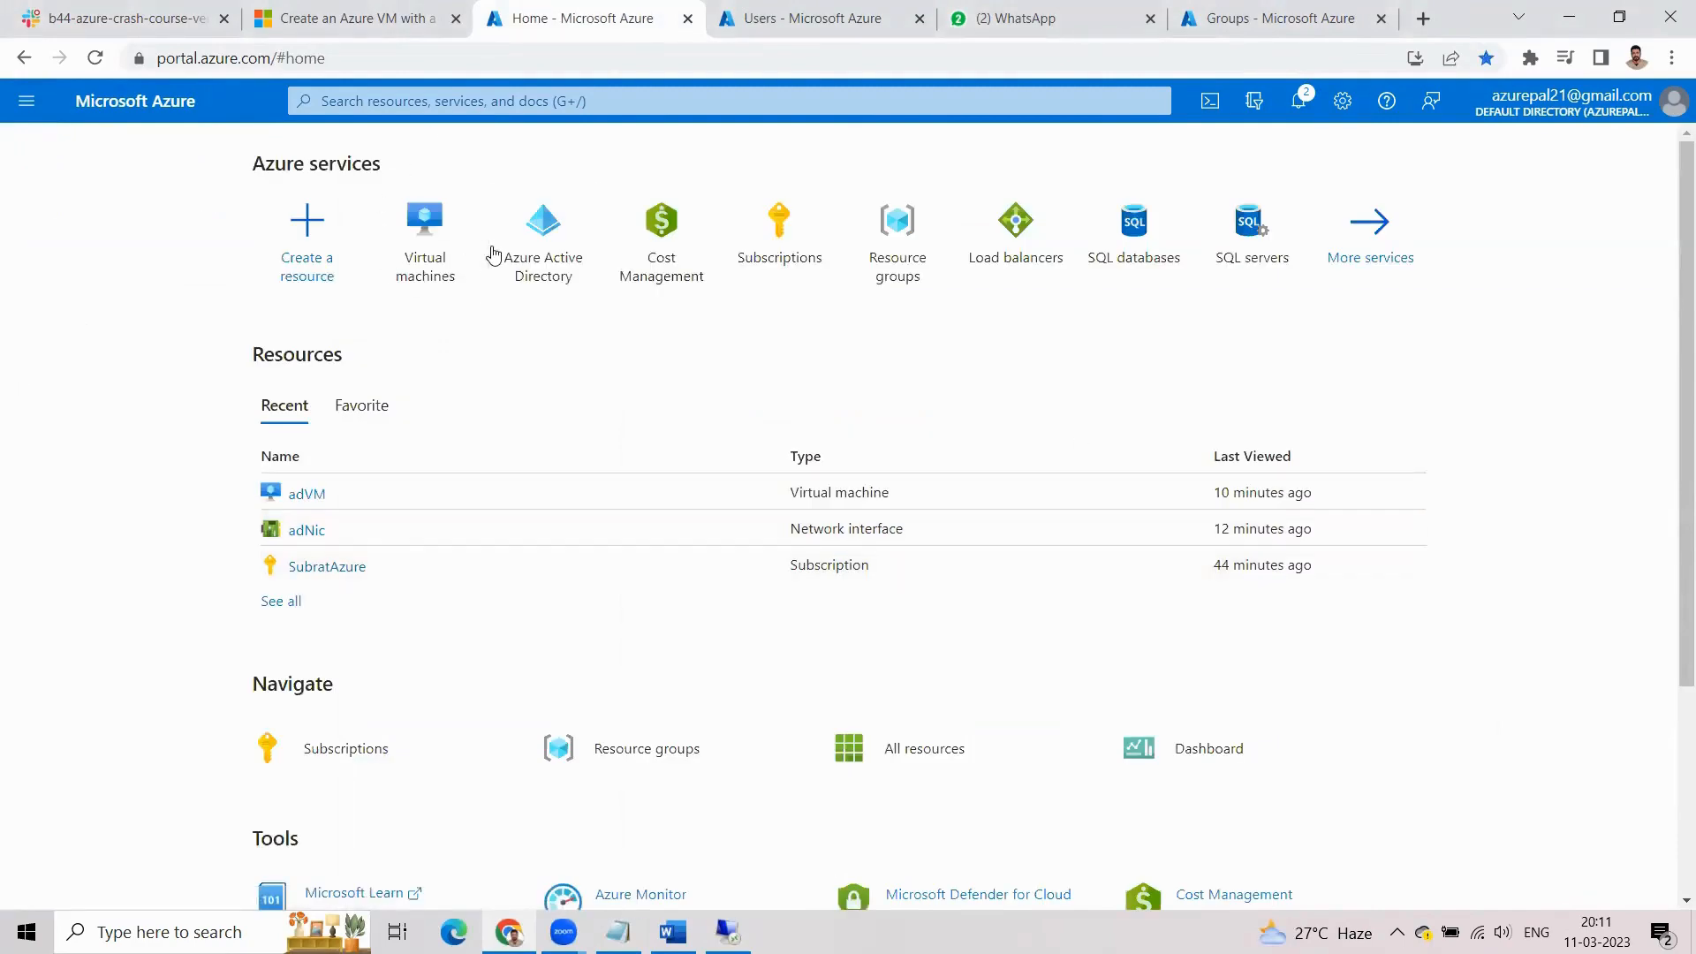
left_click(570, 256)
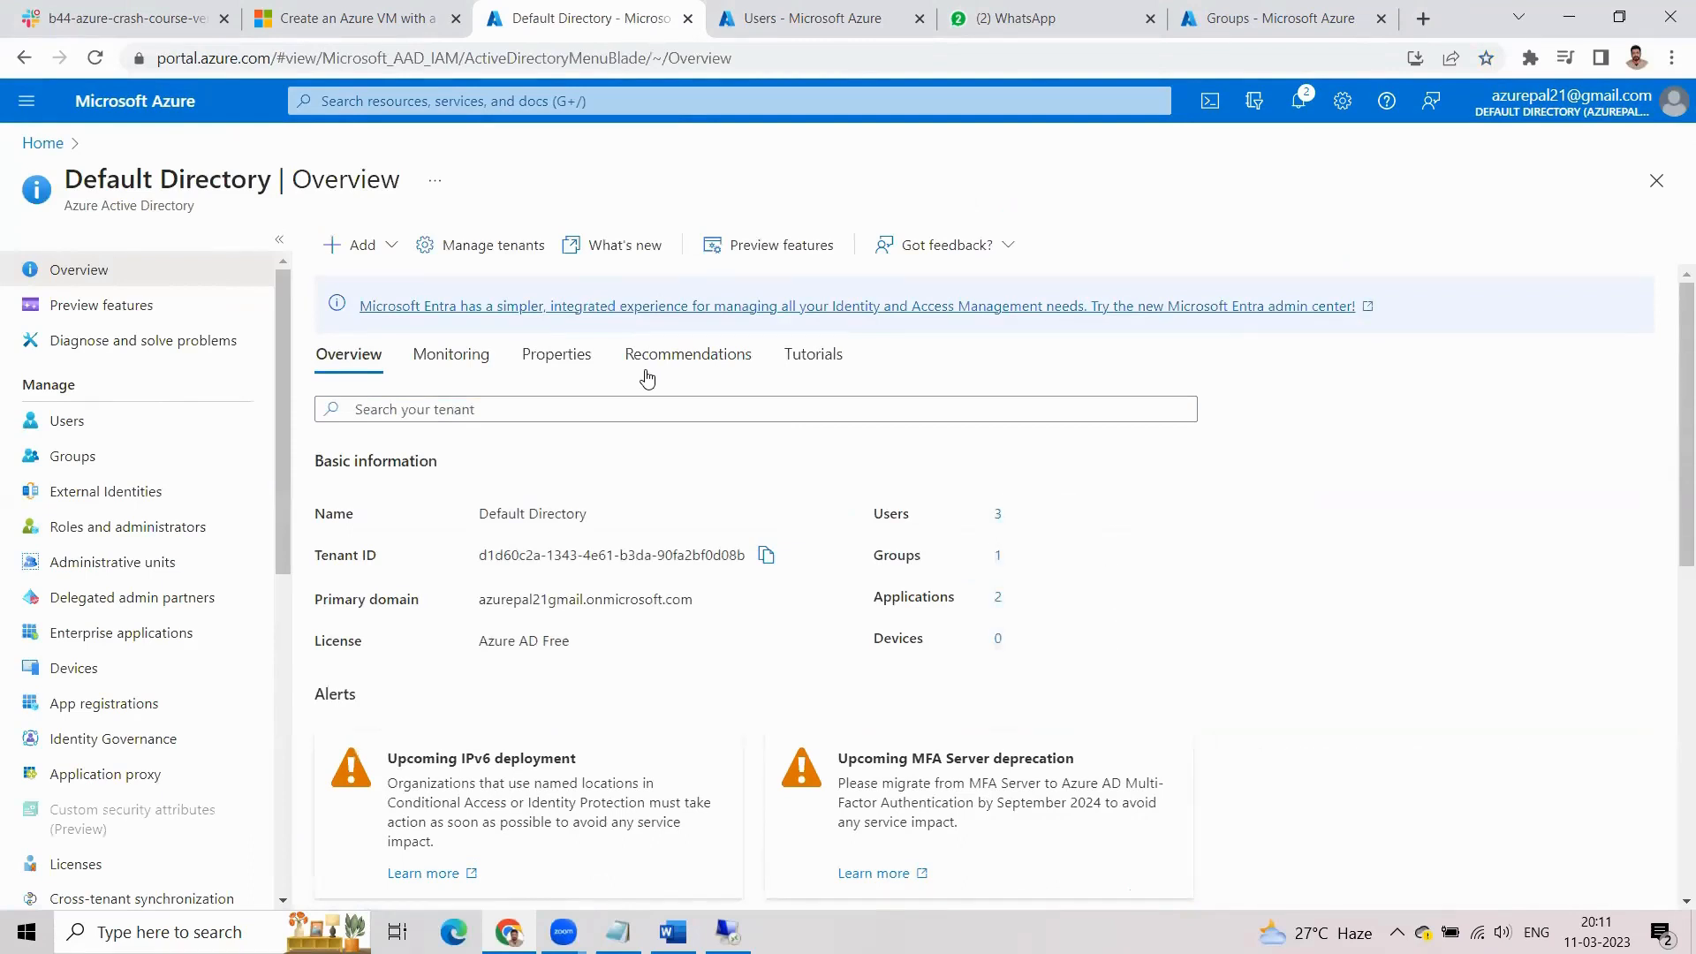
left_click(117, 420)
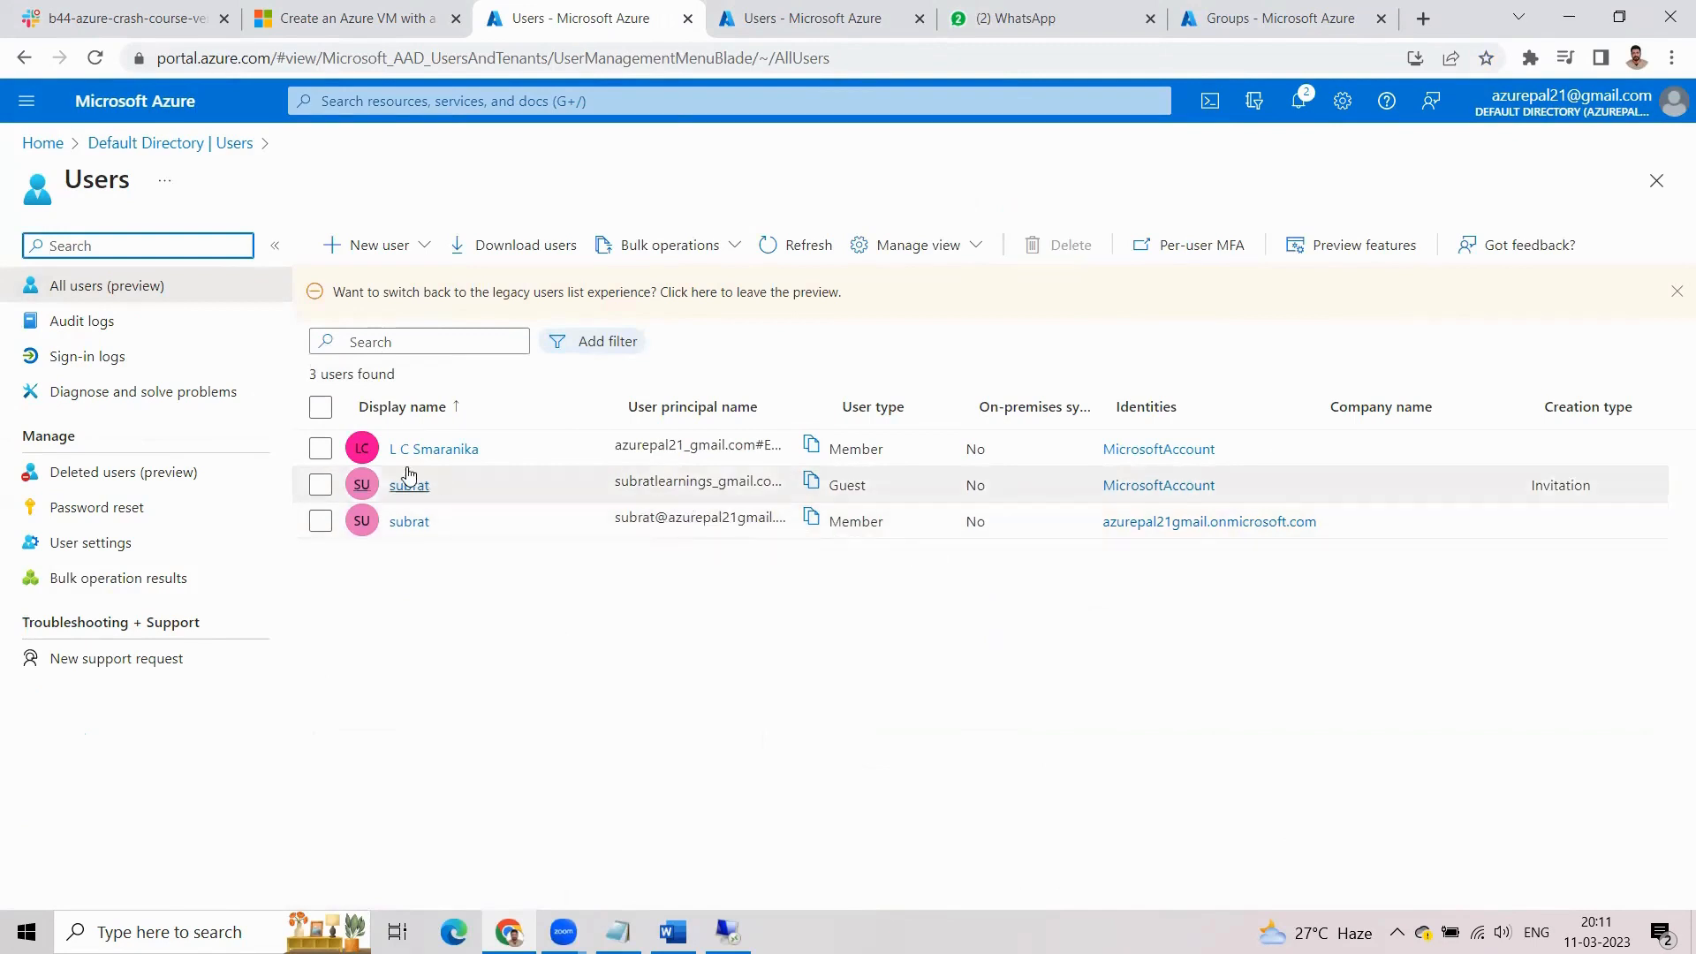
left_click(57, 157)
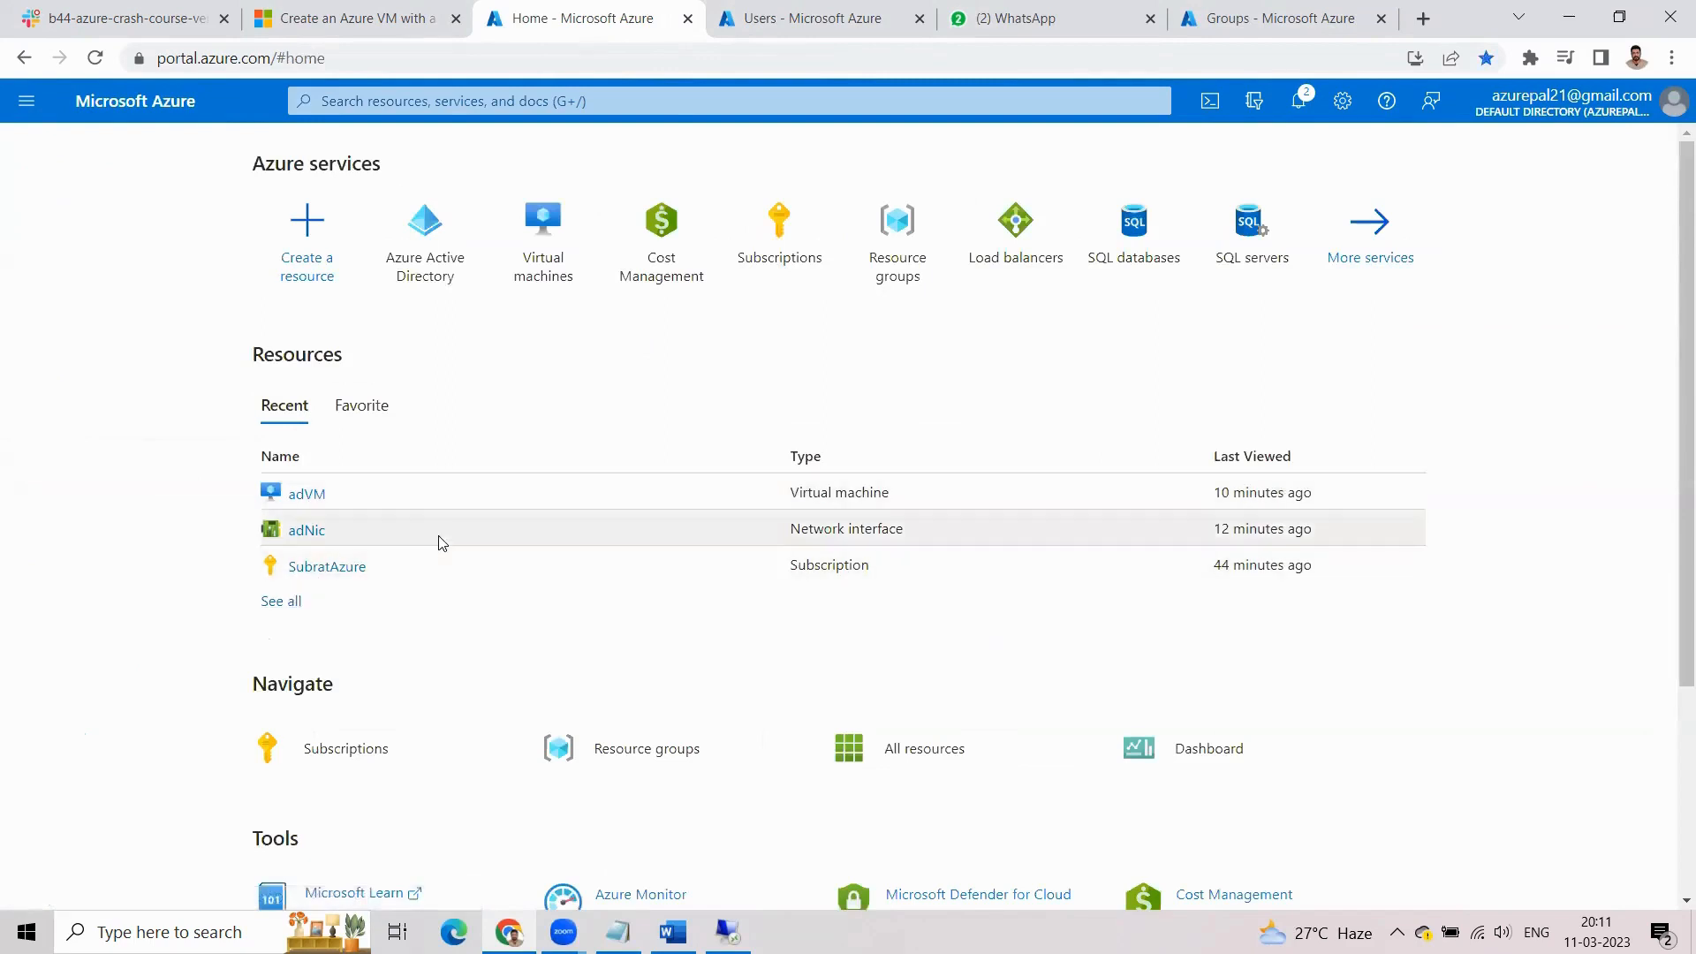
left_click(422, 262)
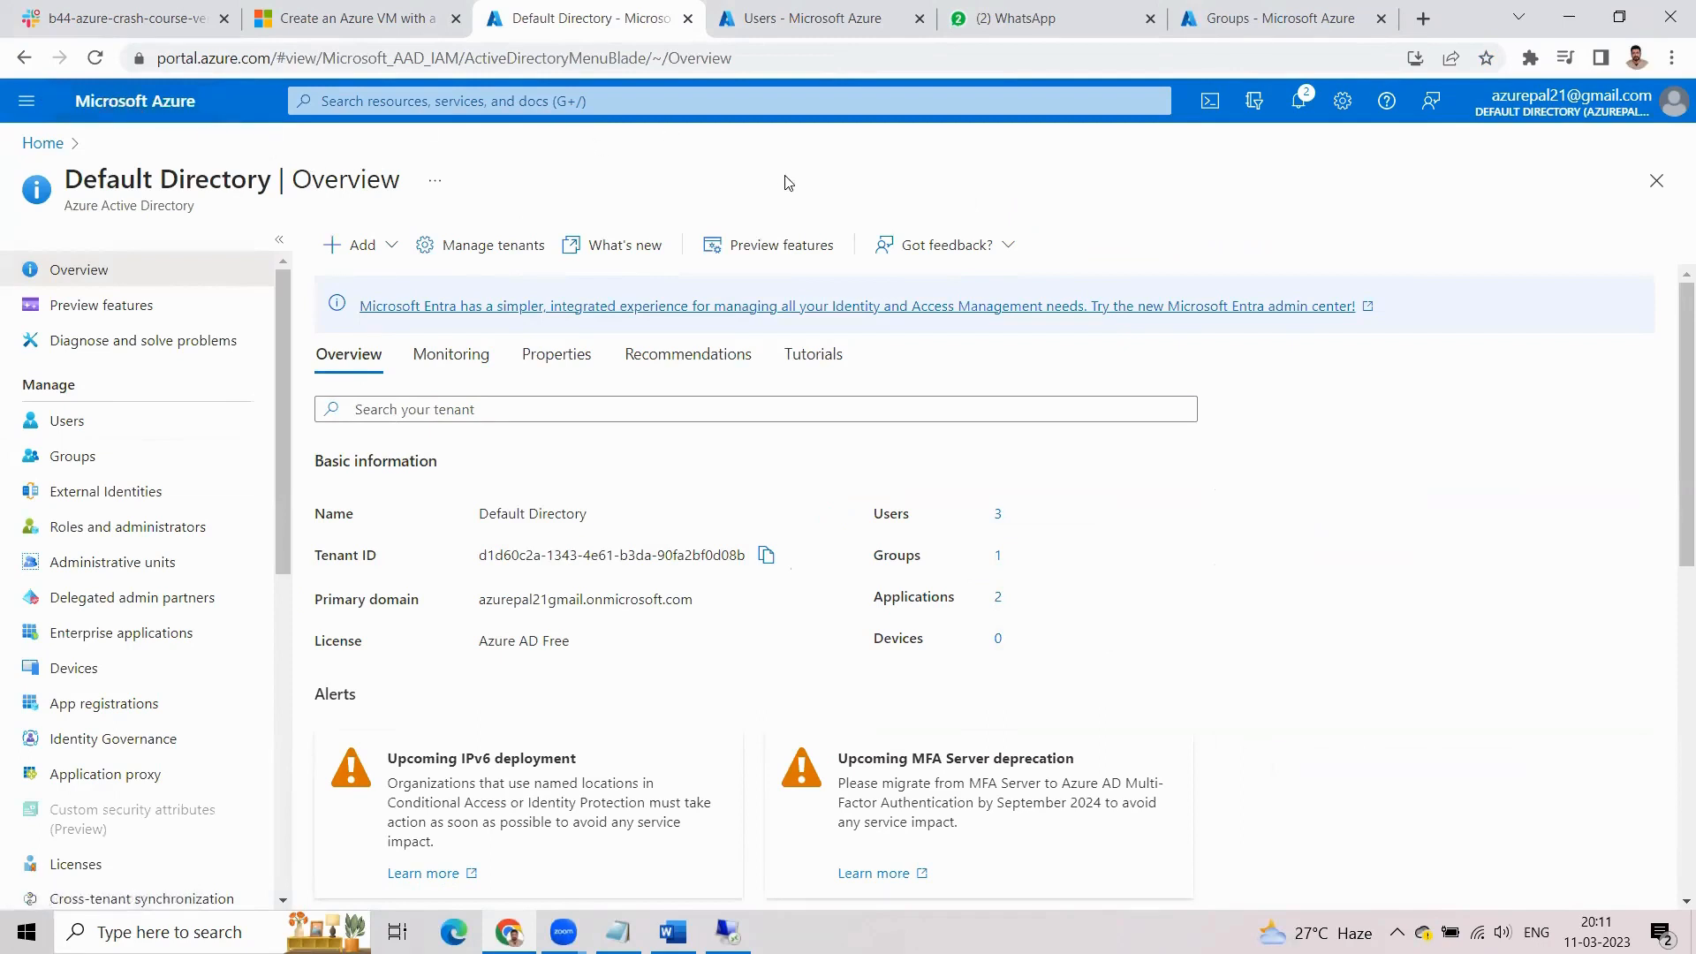
Copy the member account's user principal name from the tarbus tech user list and replace the first name in the Notepad notes with it.
left_click(833, 34)
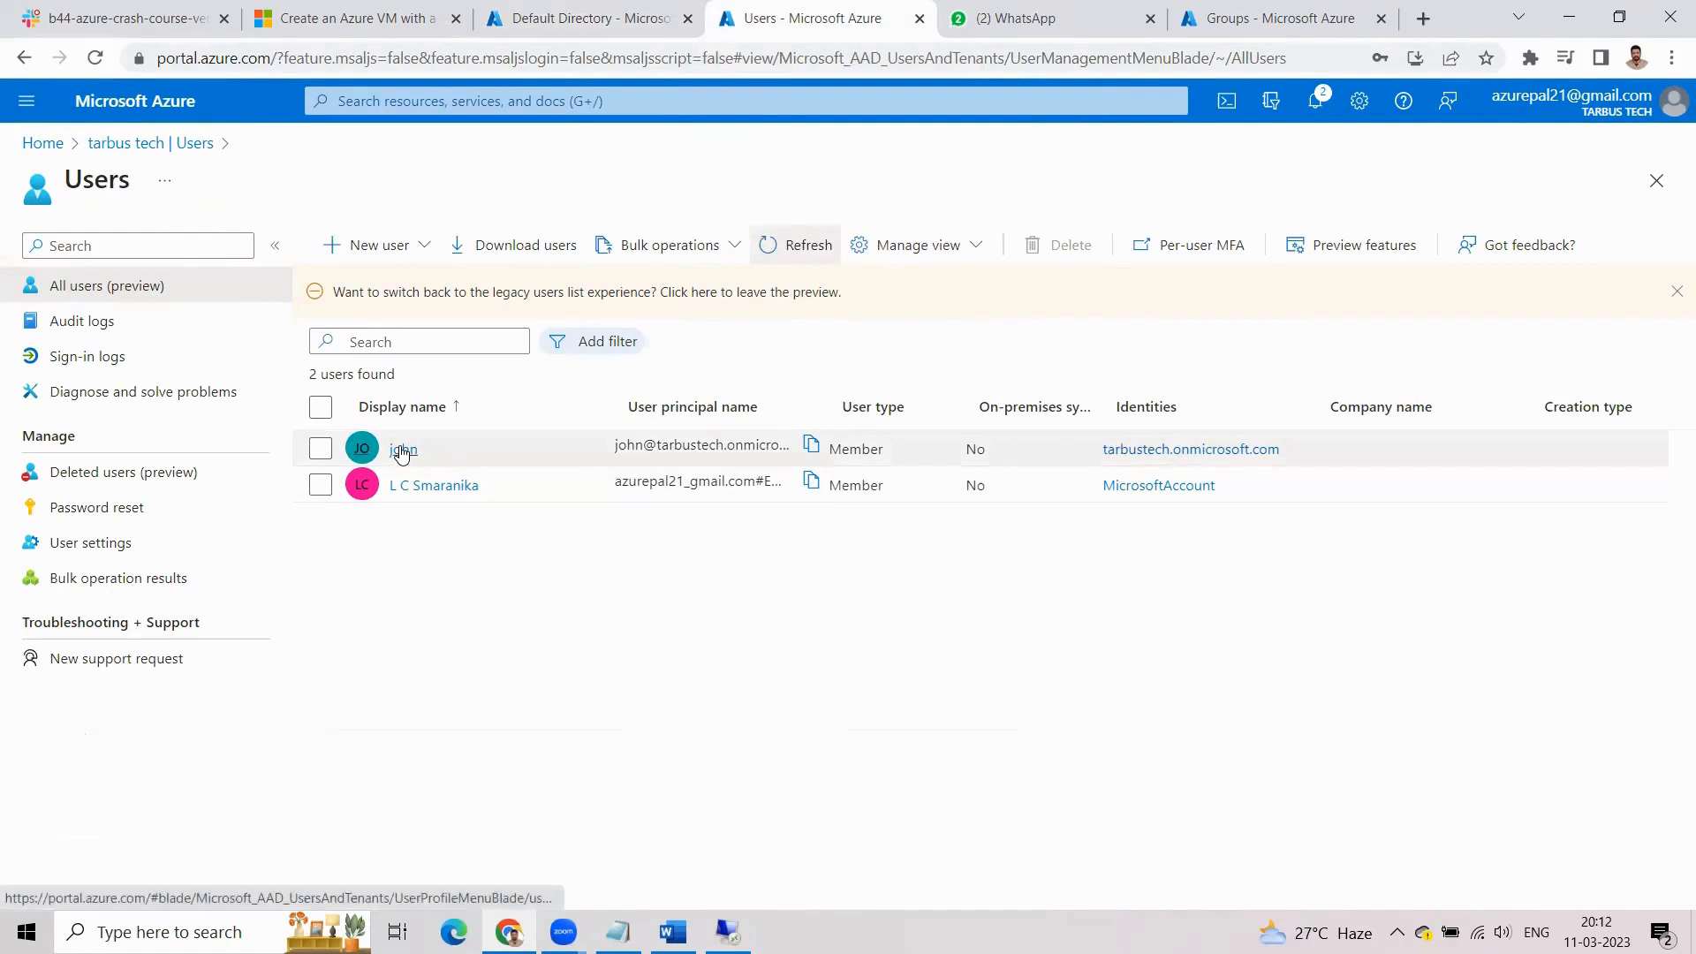
left_click(809, 445)
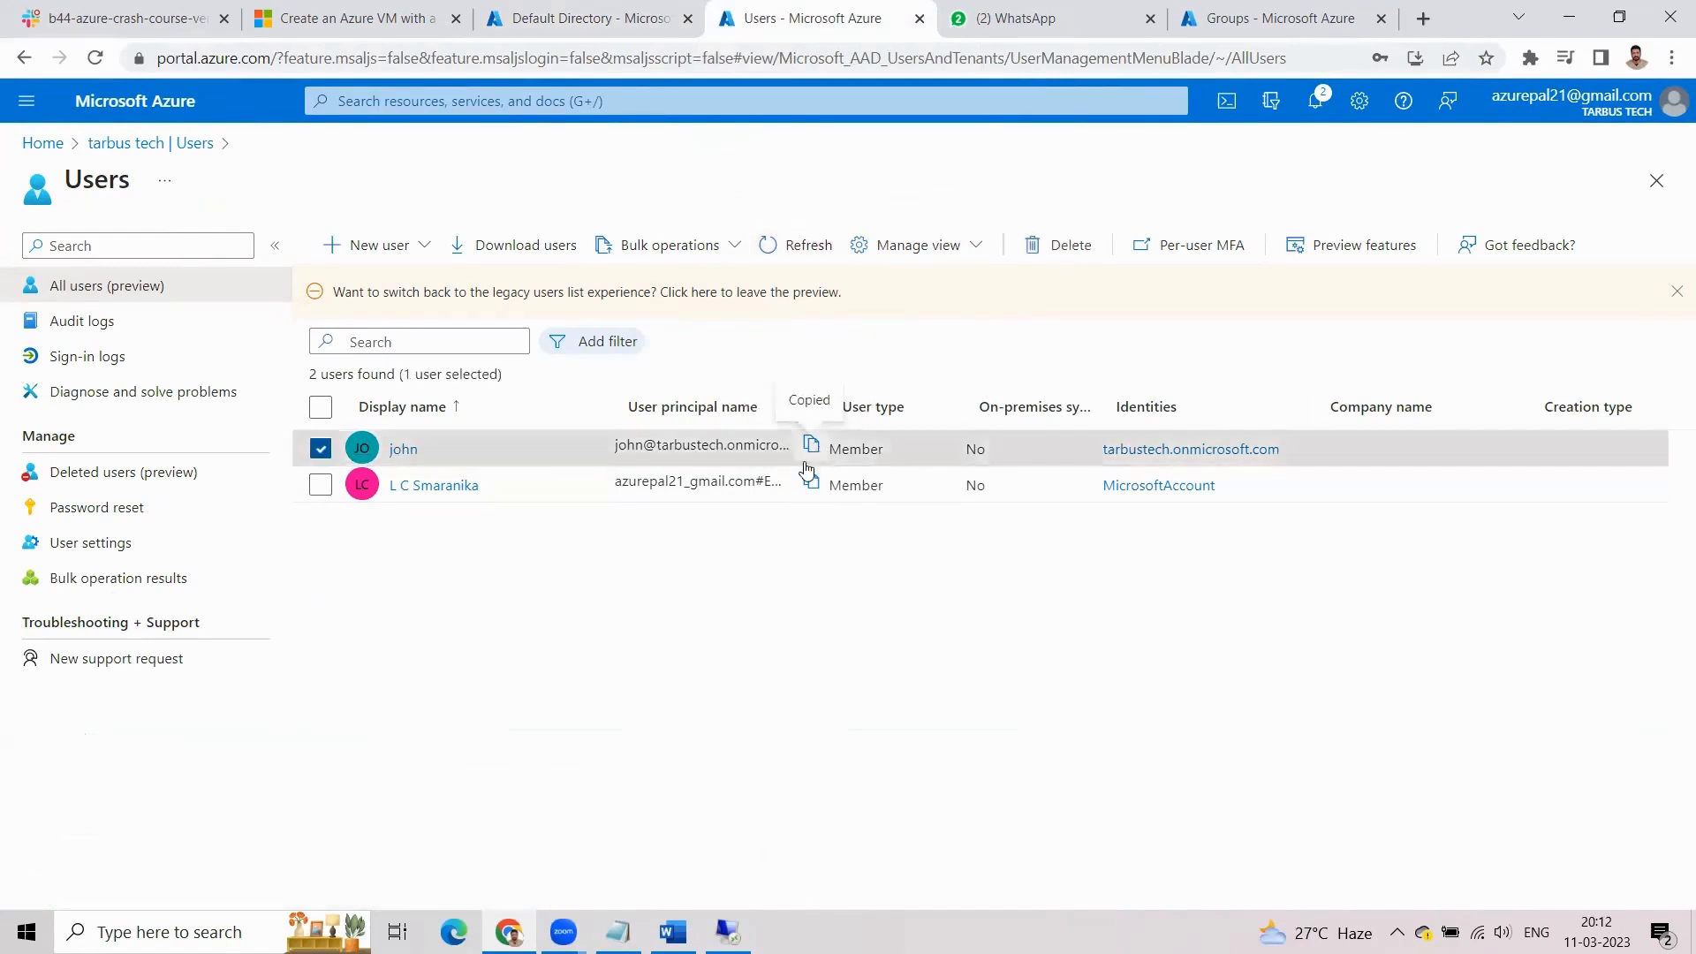
left_click(618, 929)
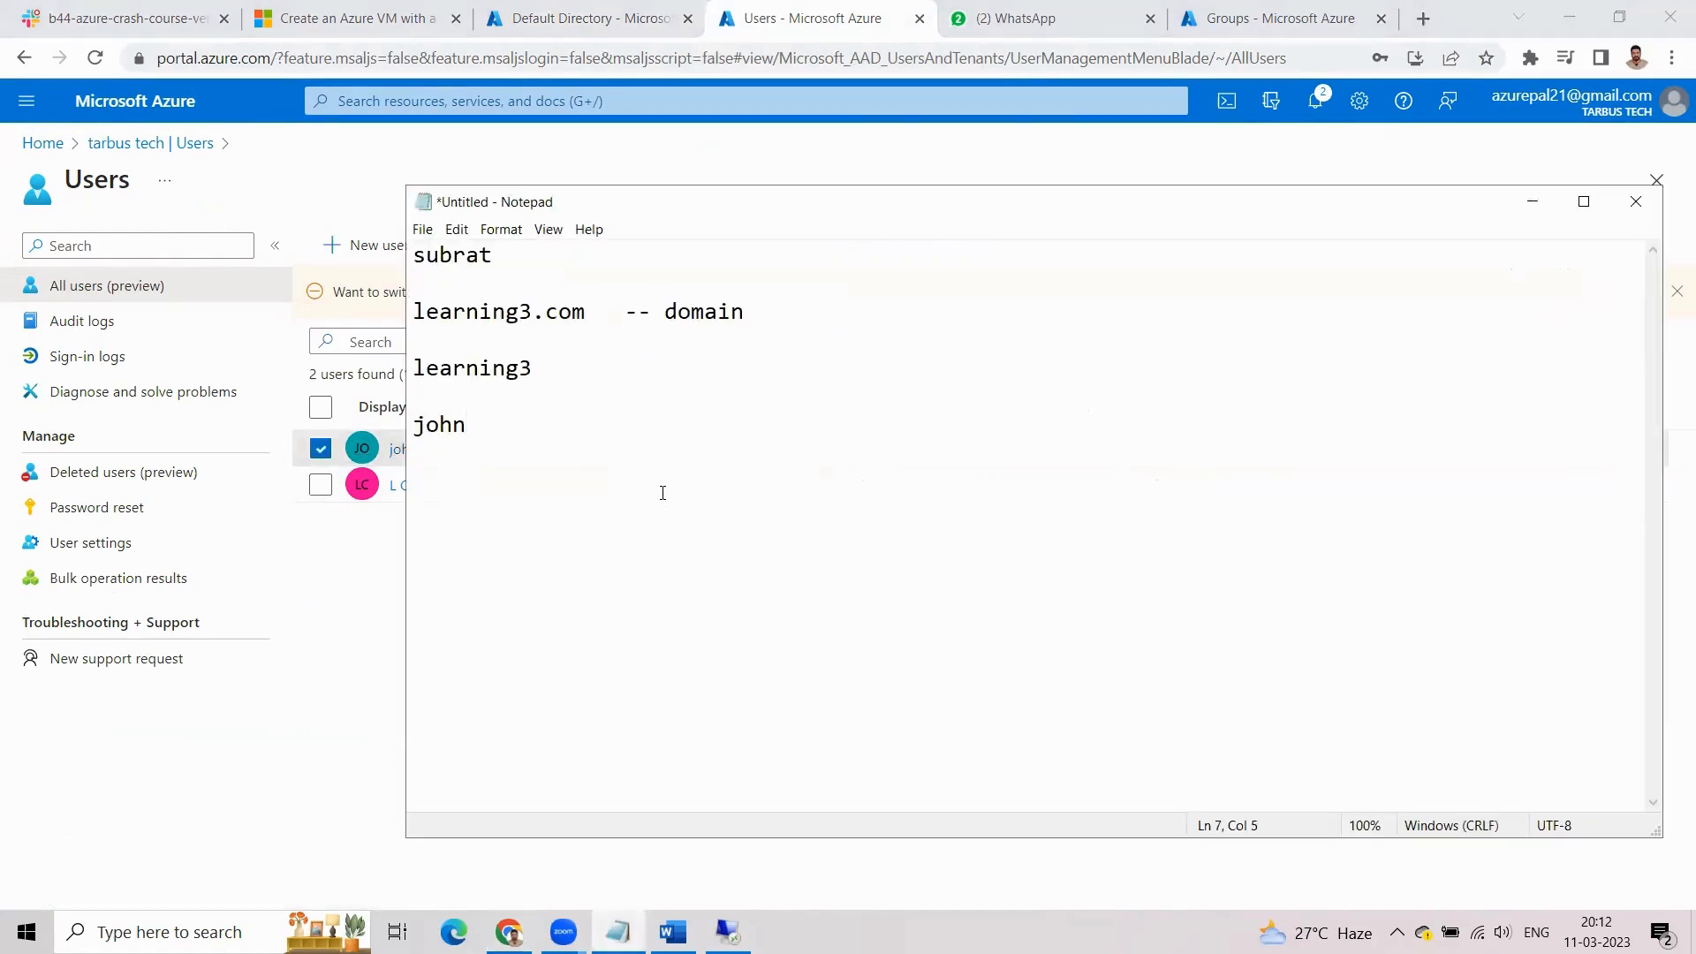
key("BackSpace")
key("BackSpace")
key("BackSpace")
key("BackSpace")
key("ctrl+v")
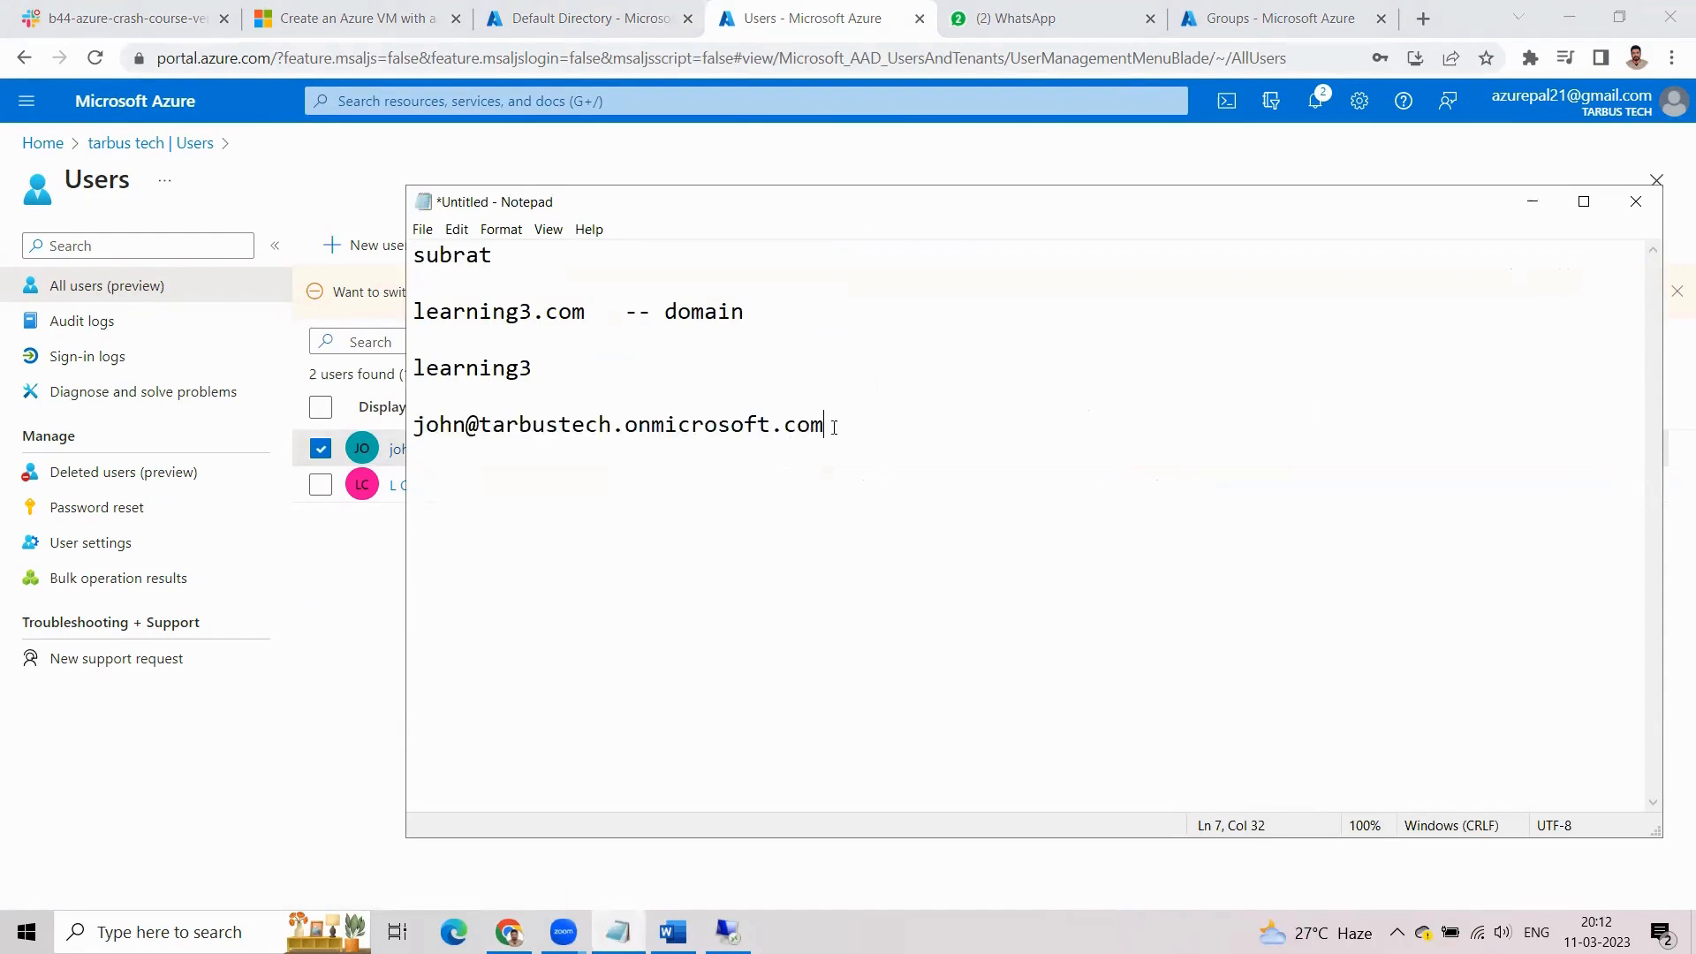
Copy the administrator's user principal name from the Notepad notes into Azure AD Connect's Azure AD username, enter the account password and continue.
key("shift+Home")
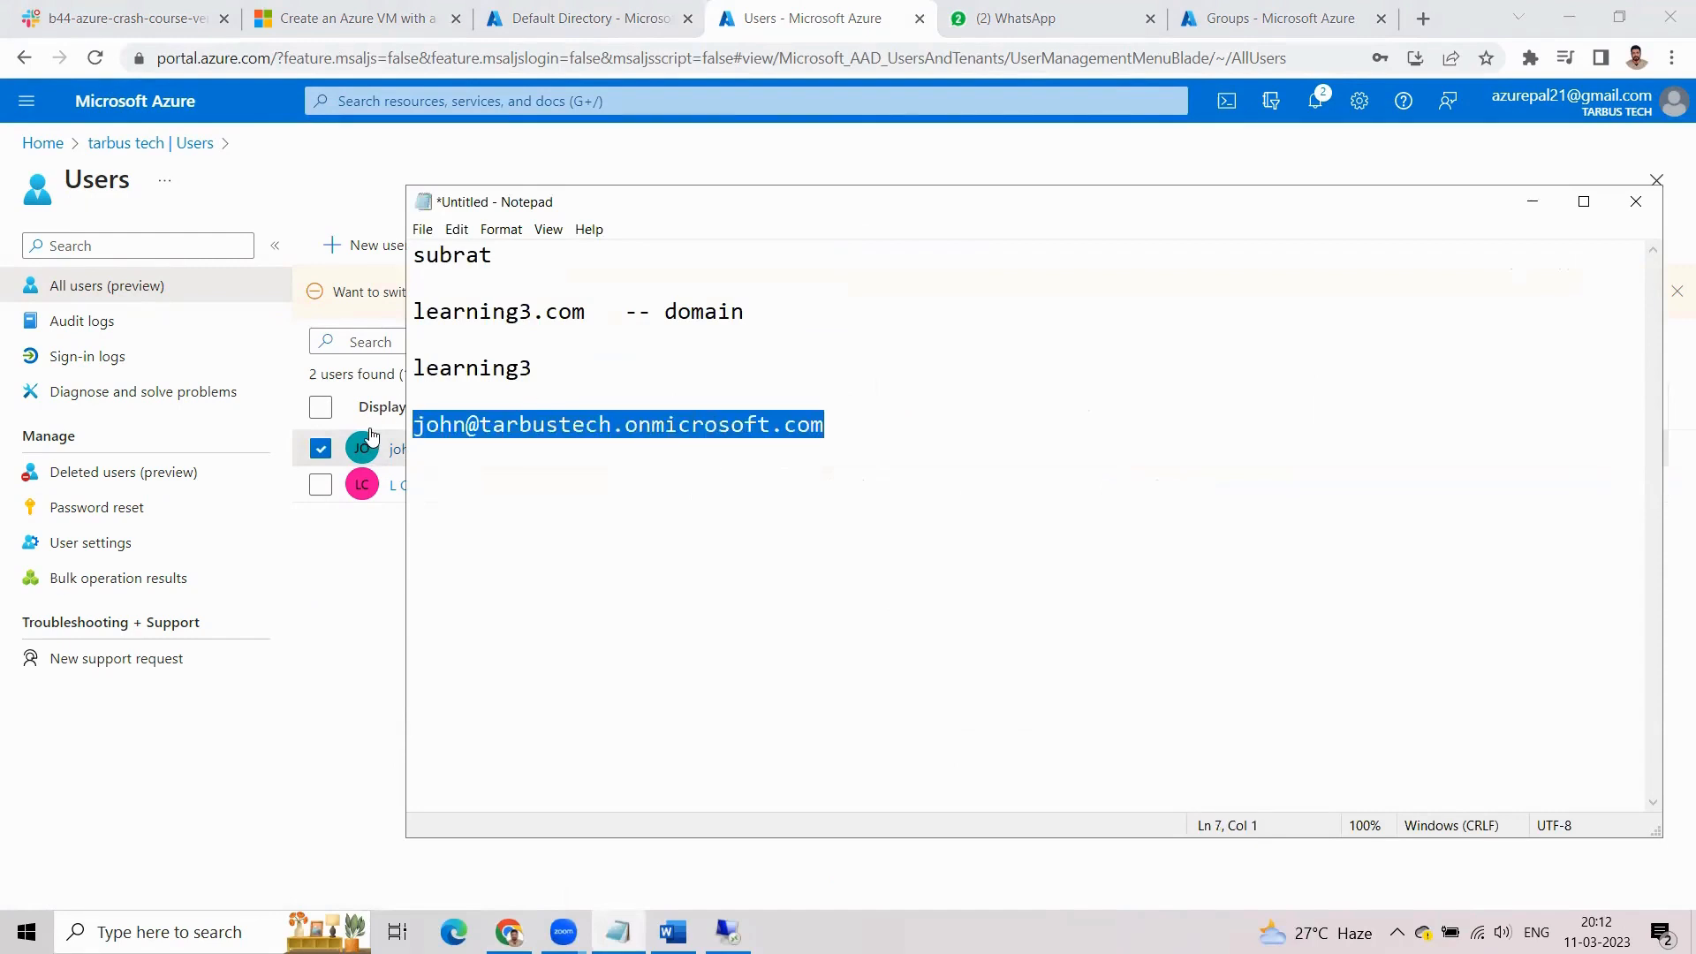
left_click(728, 931)
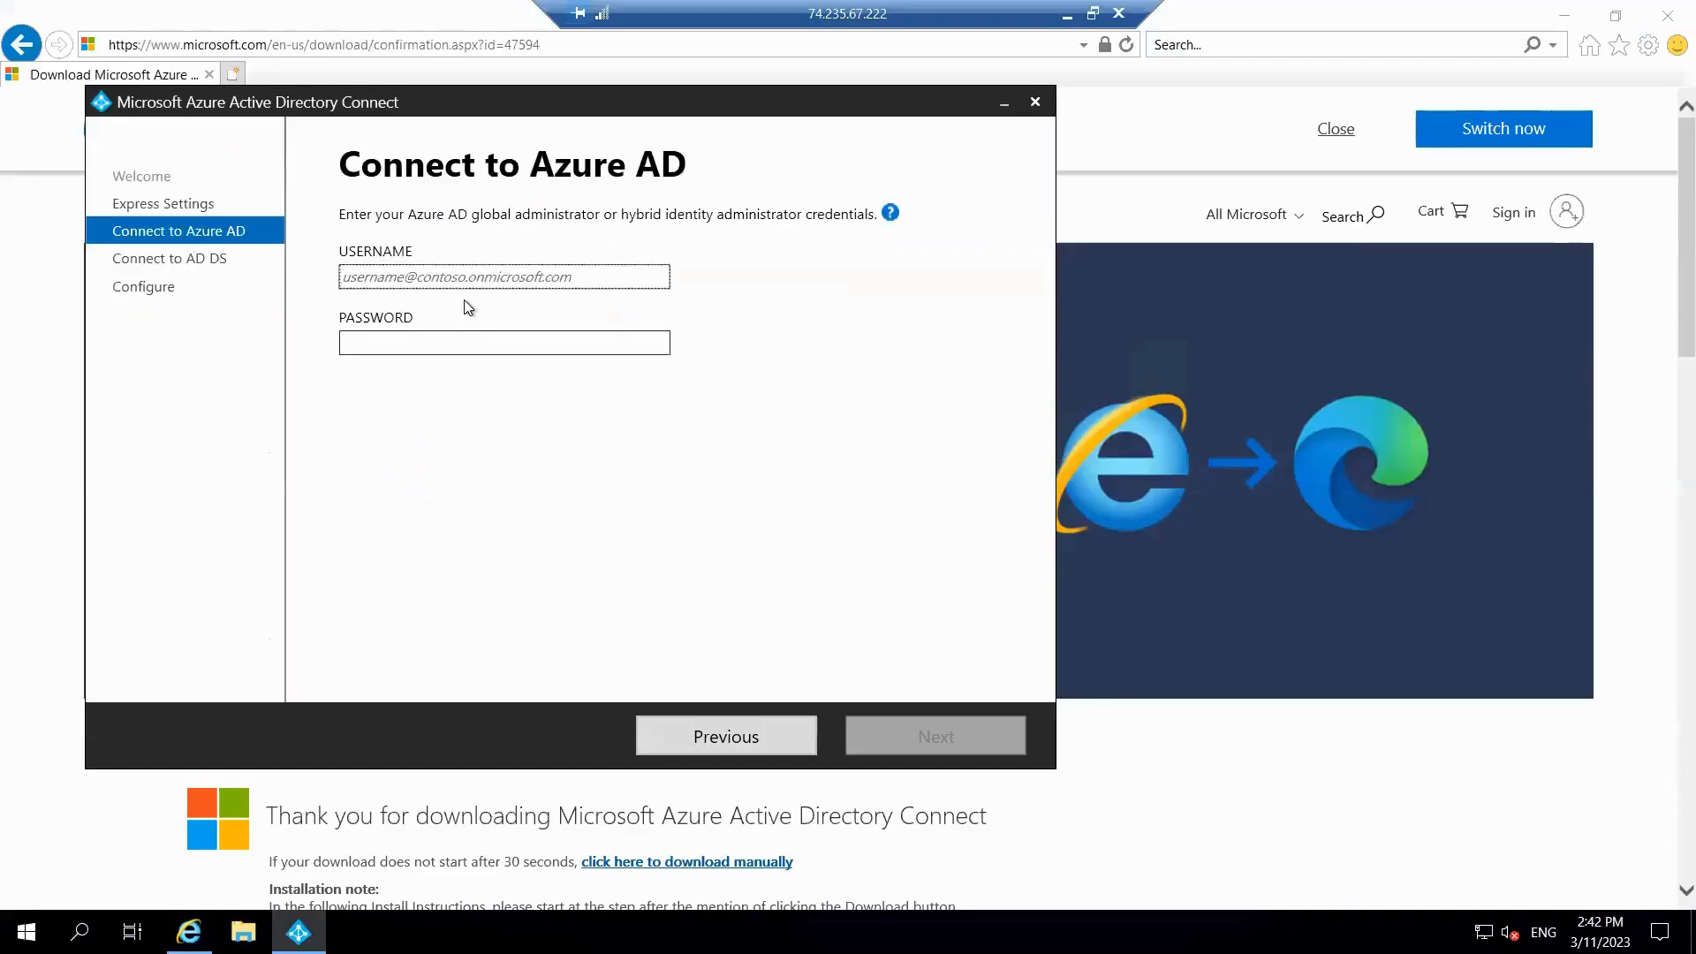
key("ctrl+v")
left_click(442, 342)
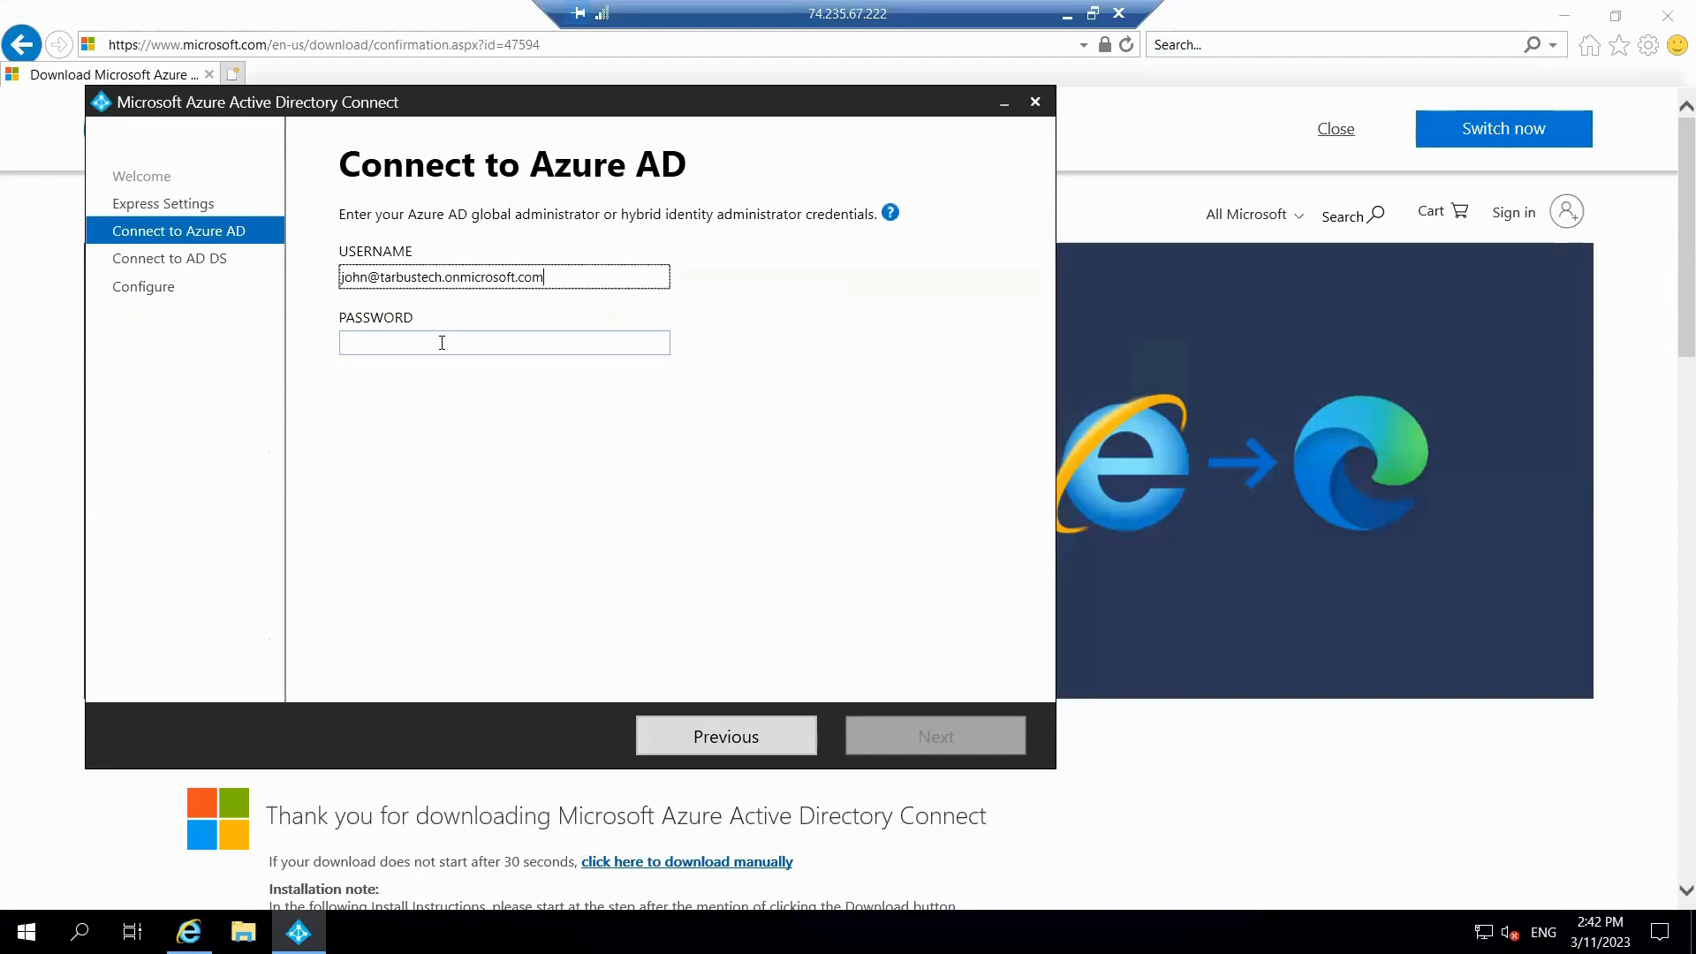
type("***")
key("BackSpace")
key("BackSpace")
key("BackSpace")
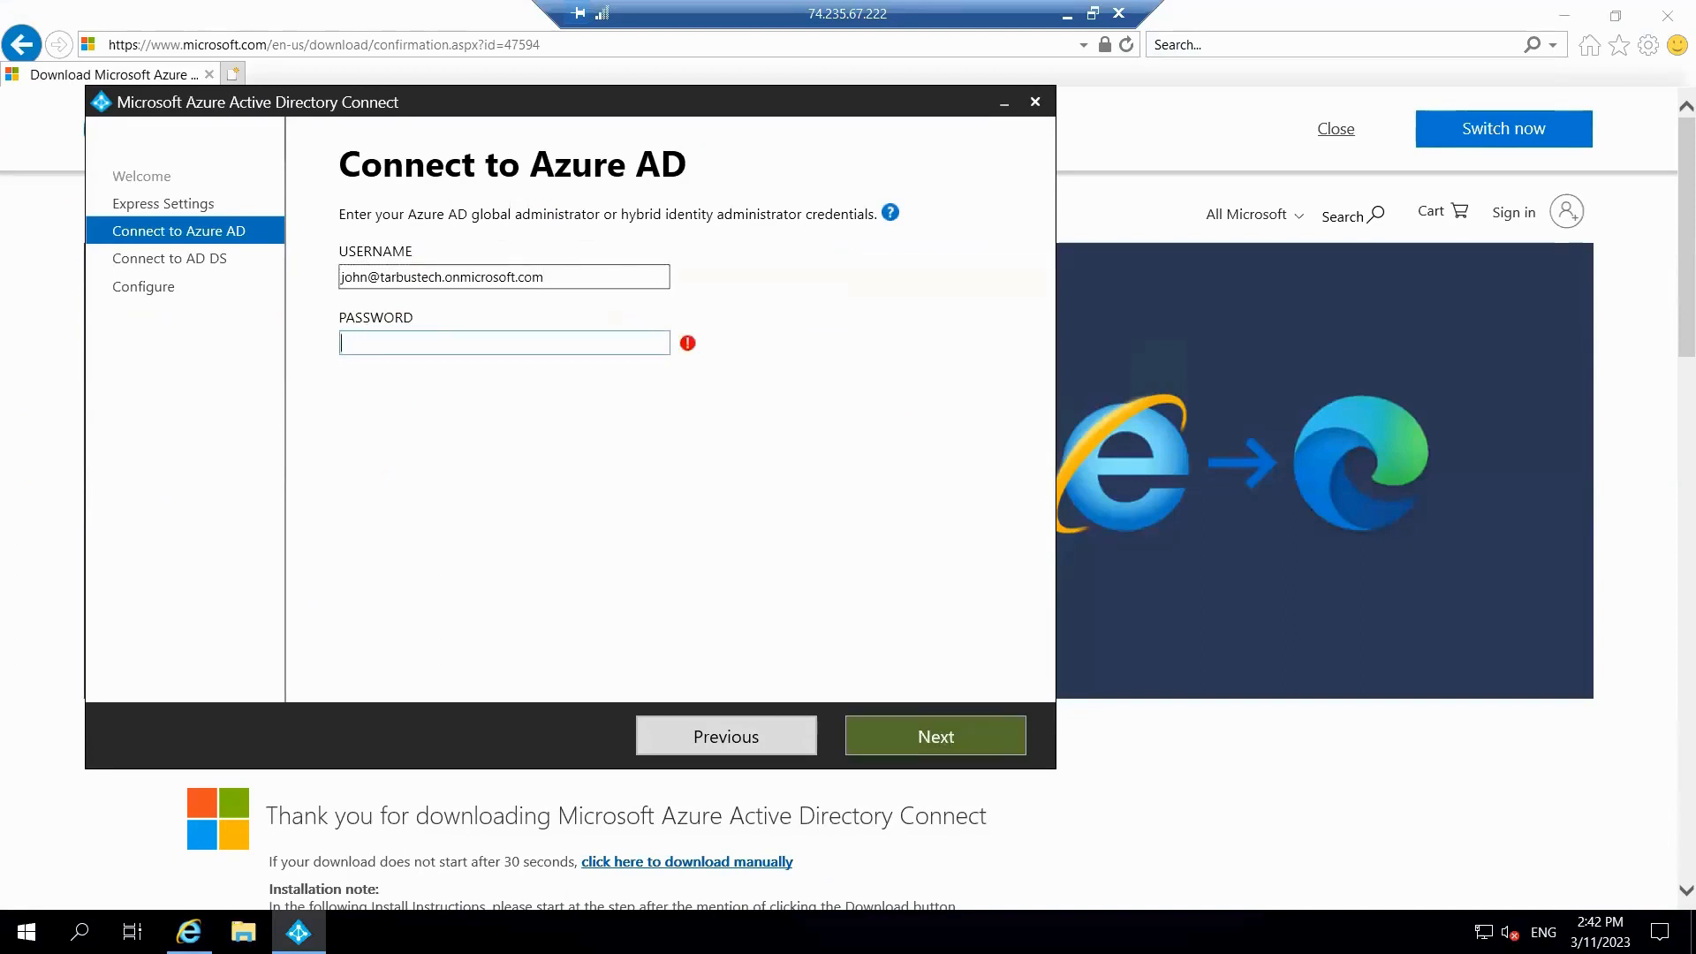
type("*******")
left_click(902, 729)
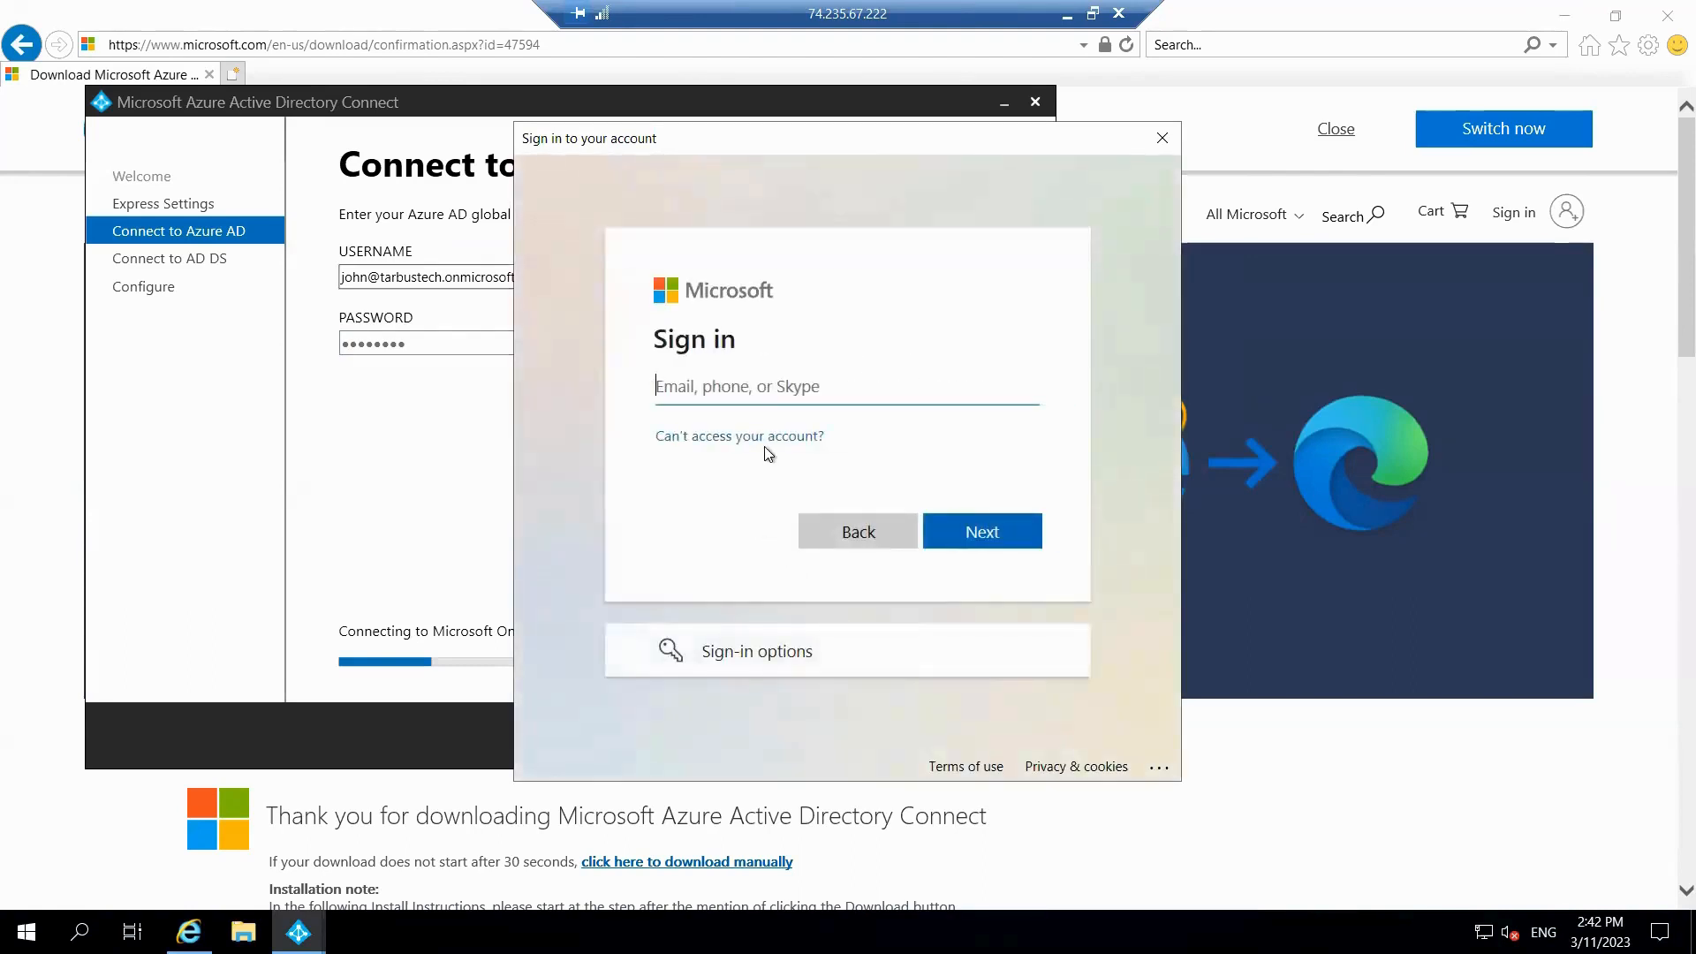
Sign in to the Microsoft account prompt with the administrator's user principal name and account password.
key("ctrl+v")
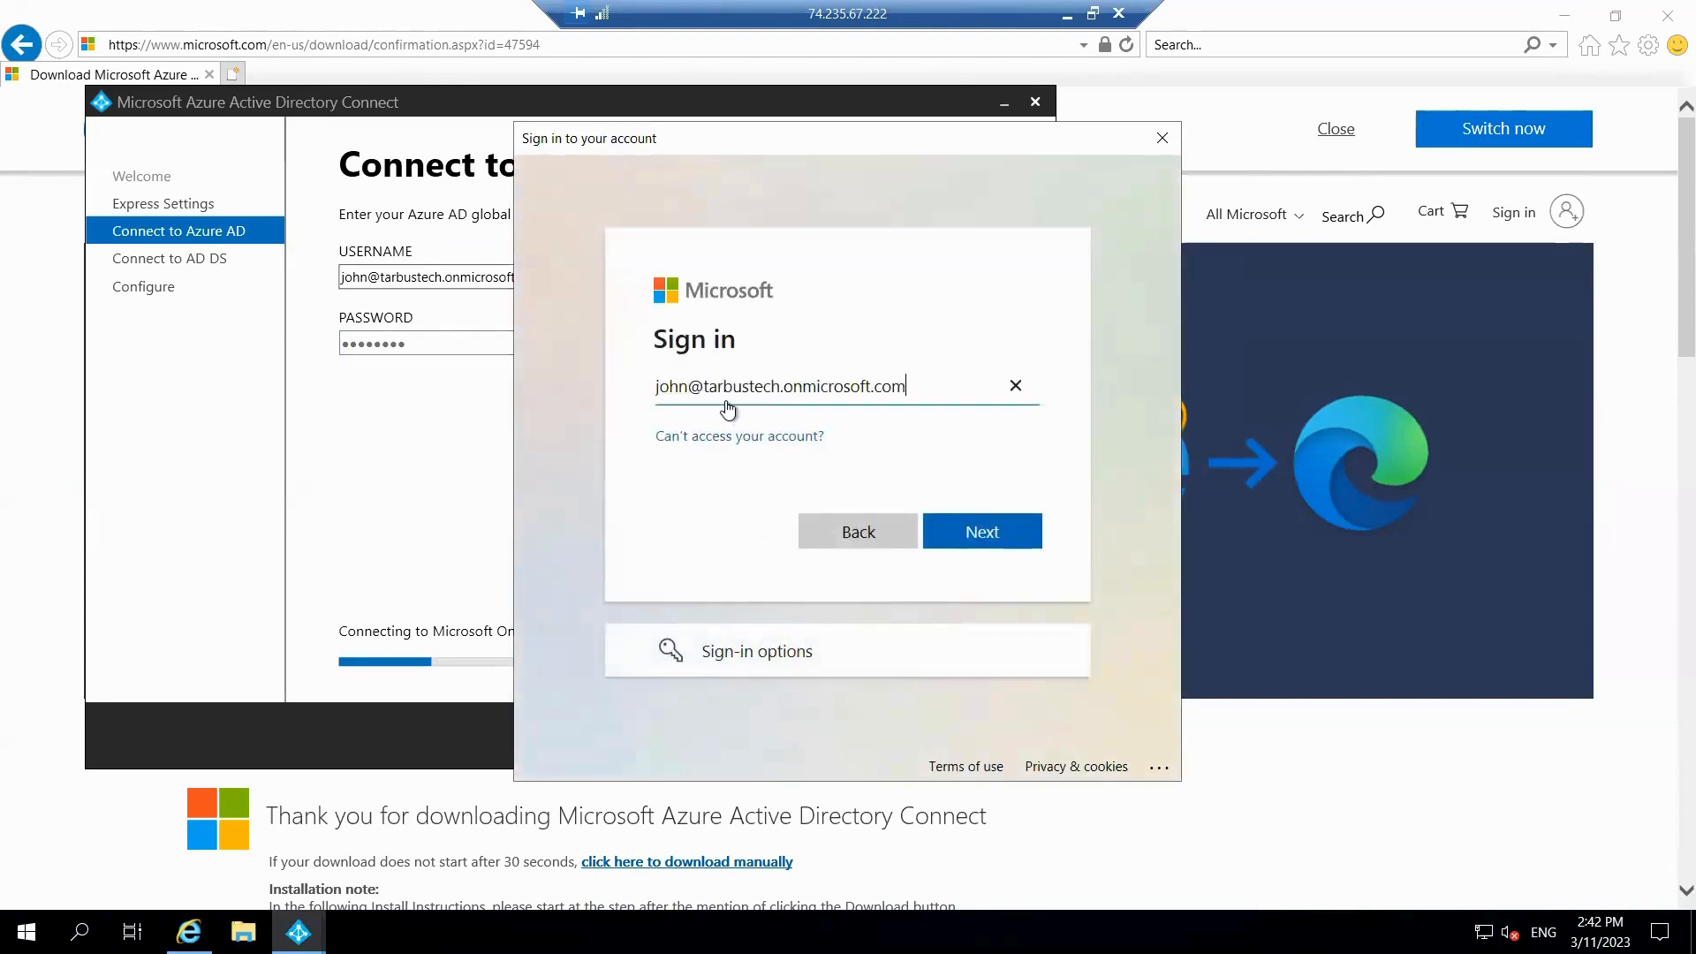
left_click(983, 533)
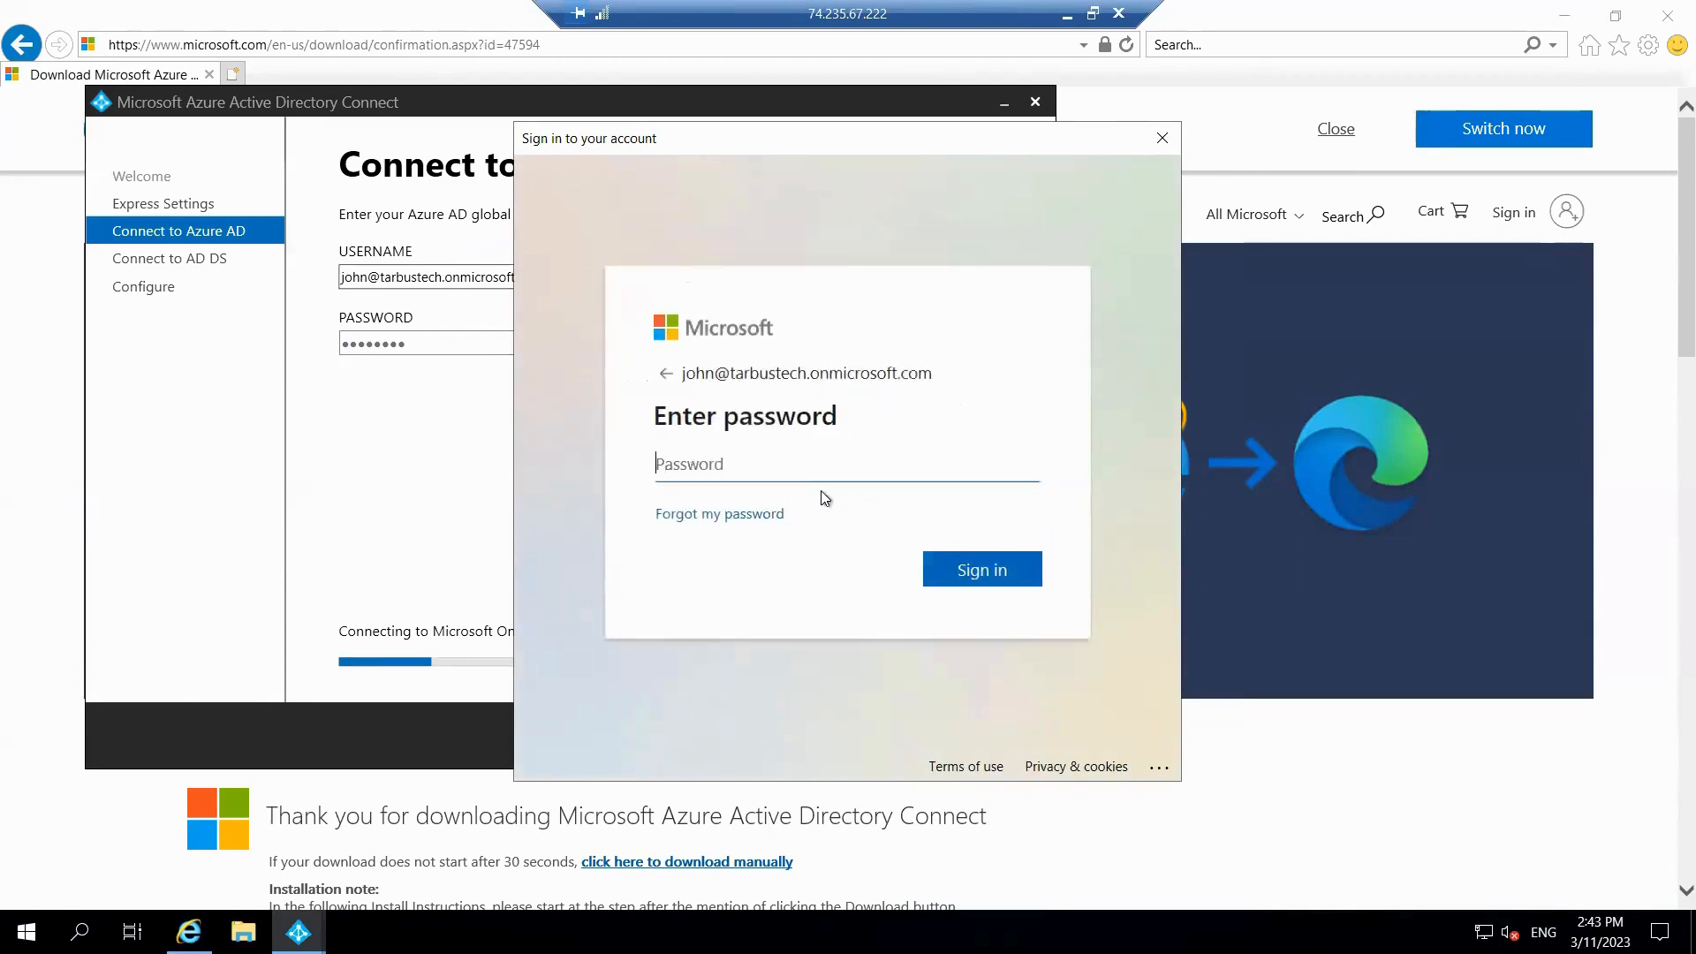
type("••••••••")
left_click(963, 572)
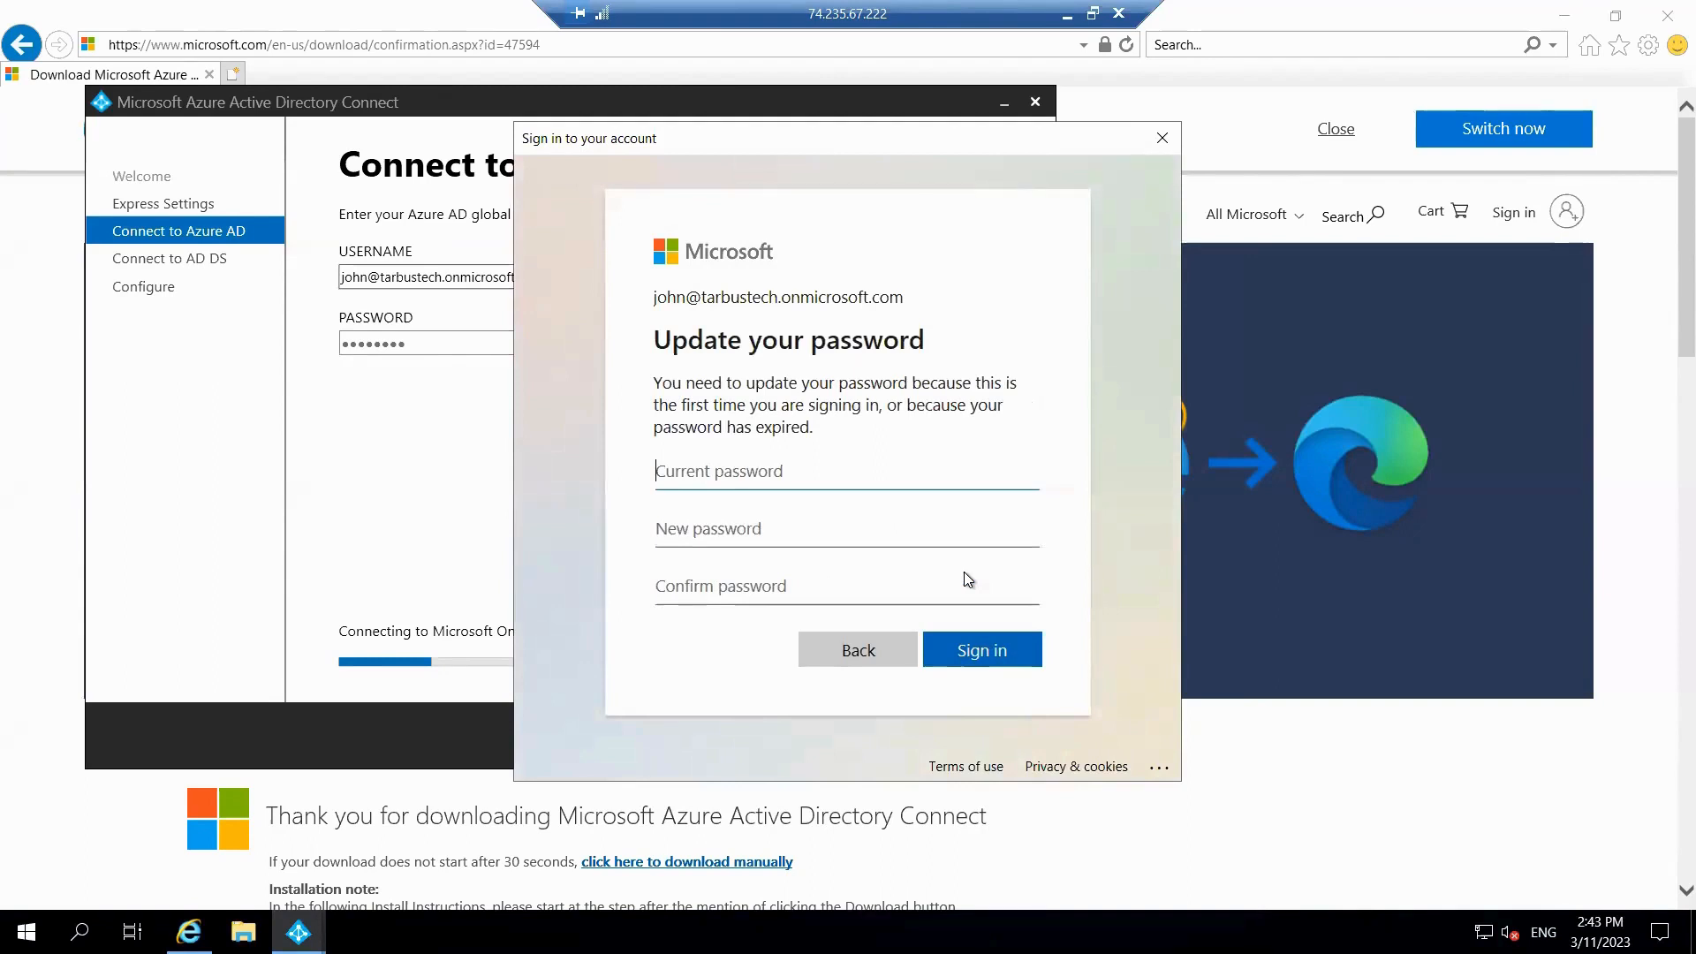
Update the administrator's password by entering the current password, the new password and its confirmation, and complete the sign-in.
type("••••")
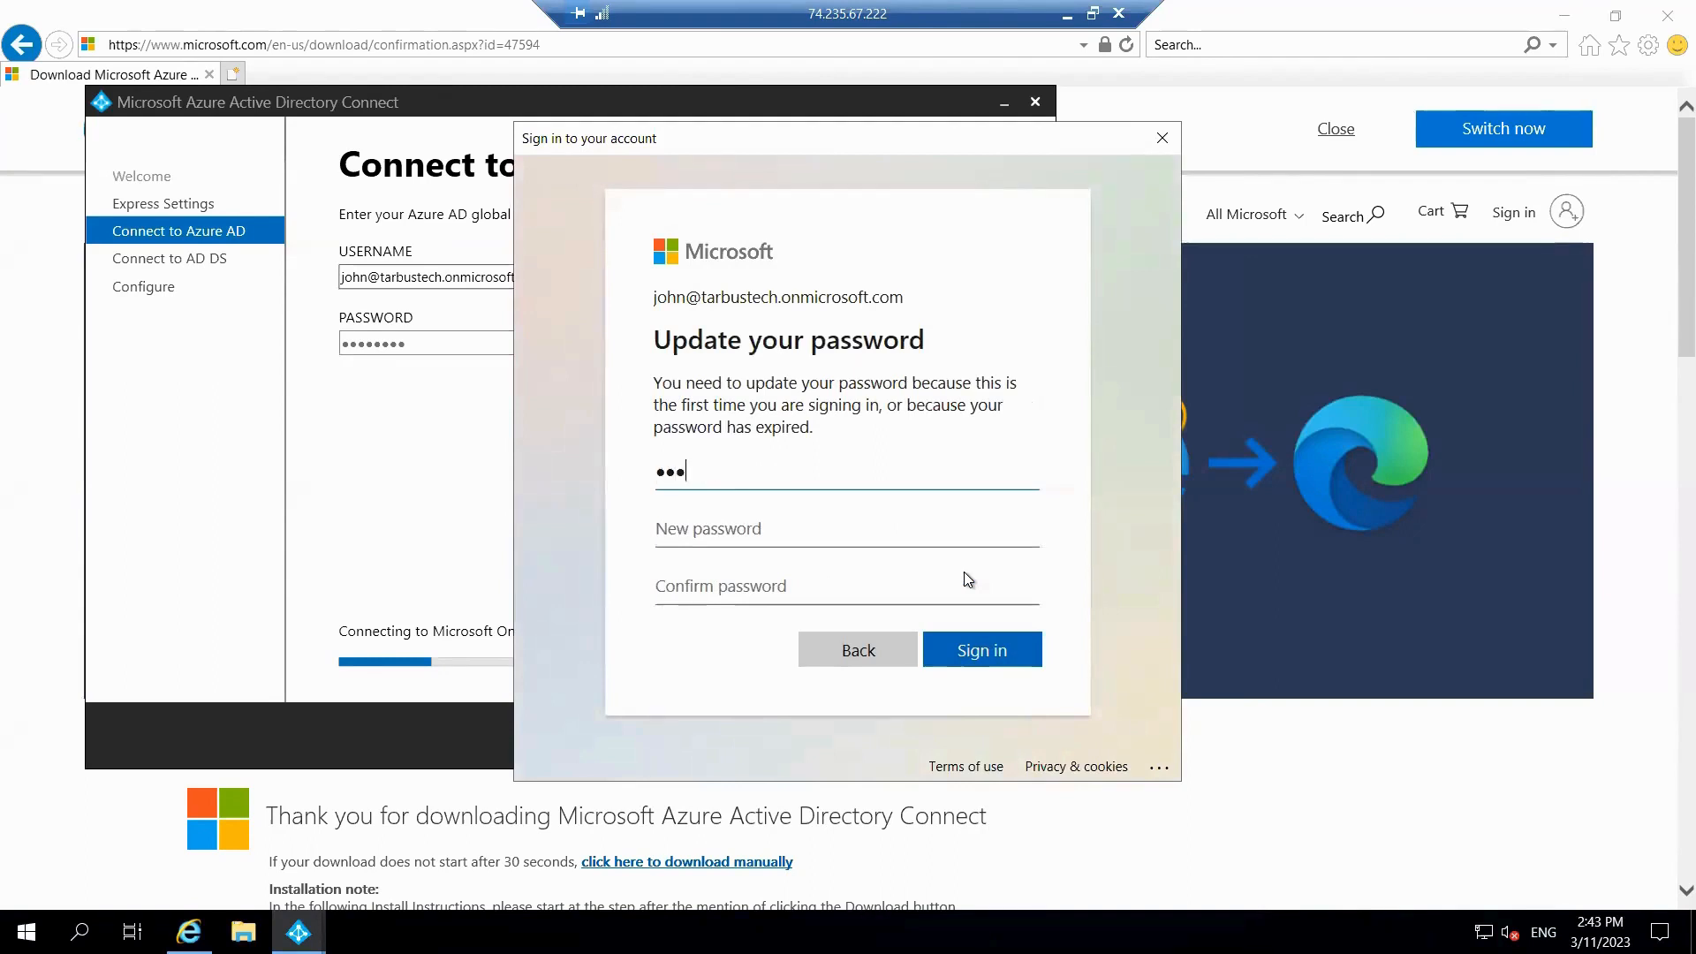
type("••••")
left_click(786, 532)
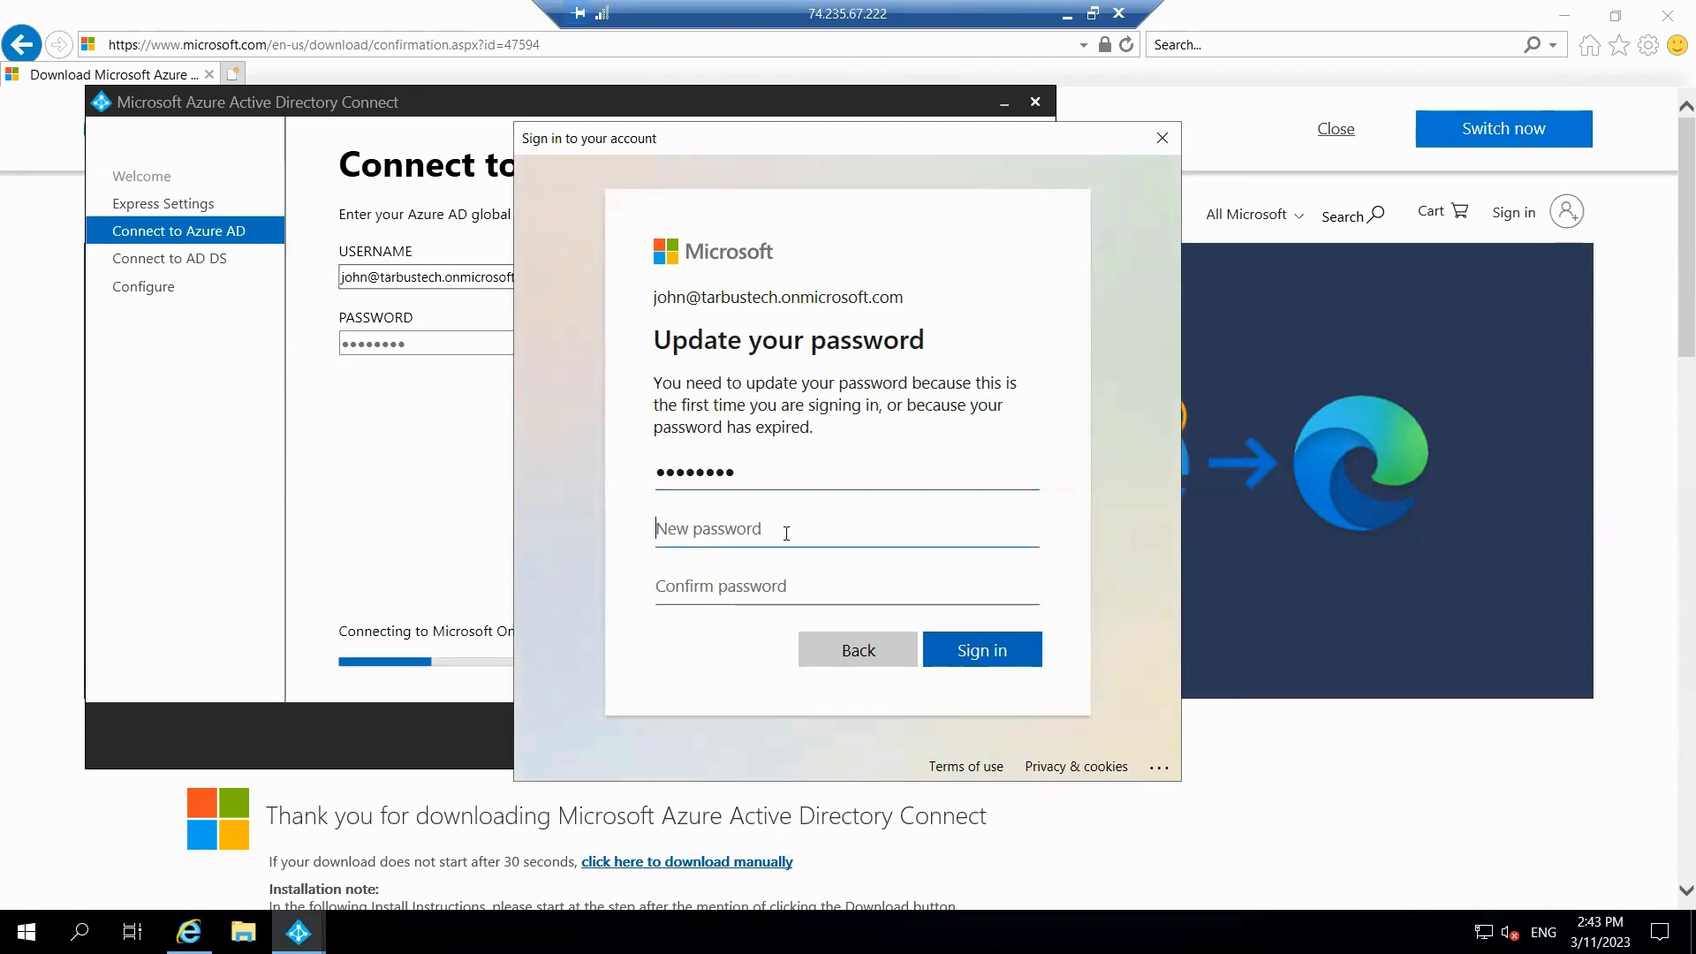
type("••••••••")
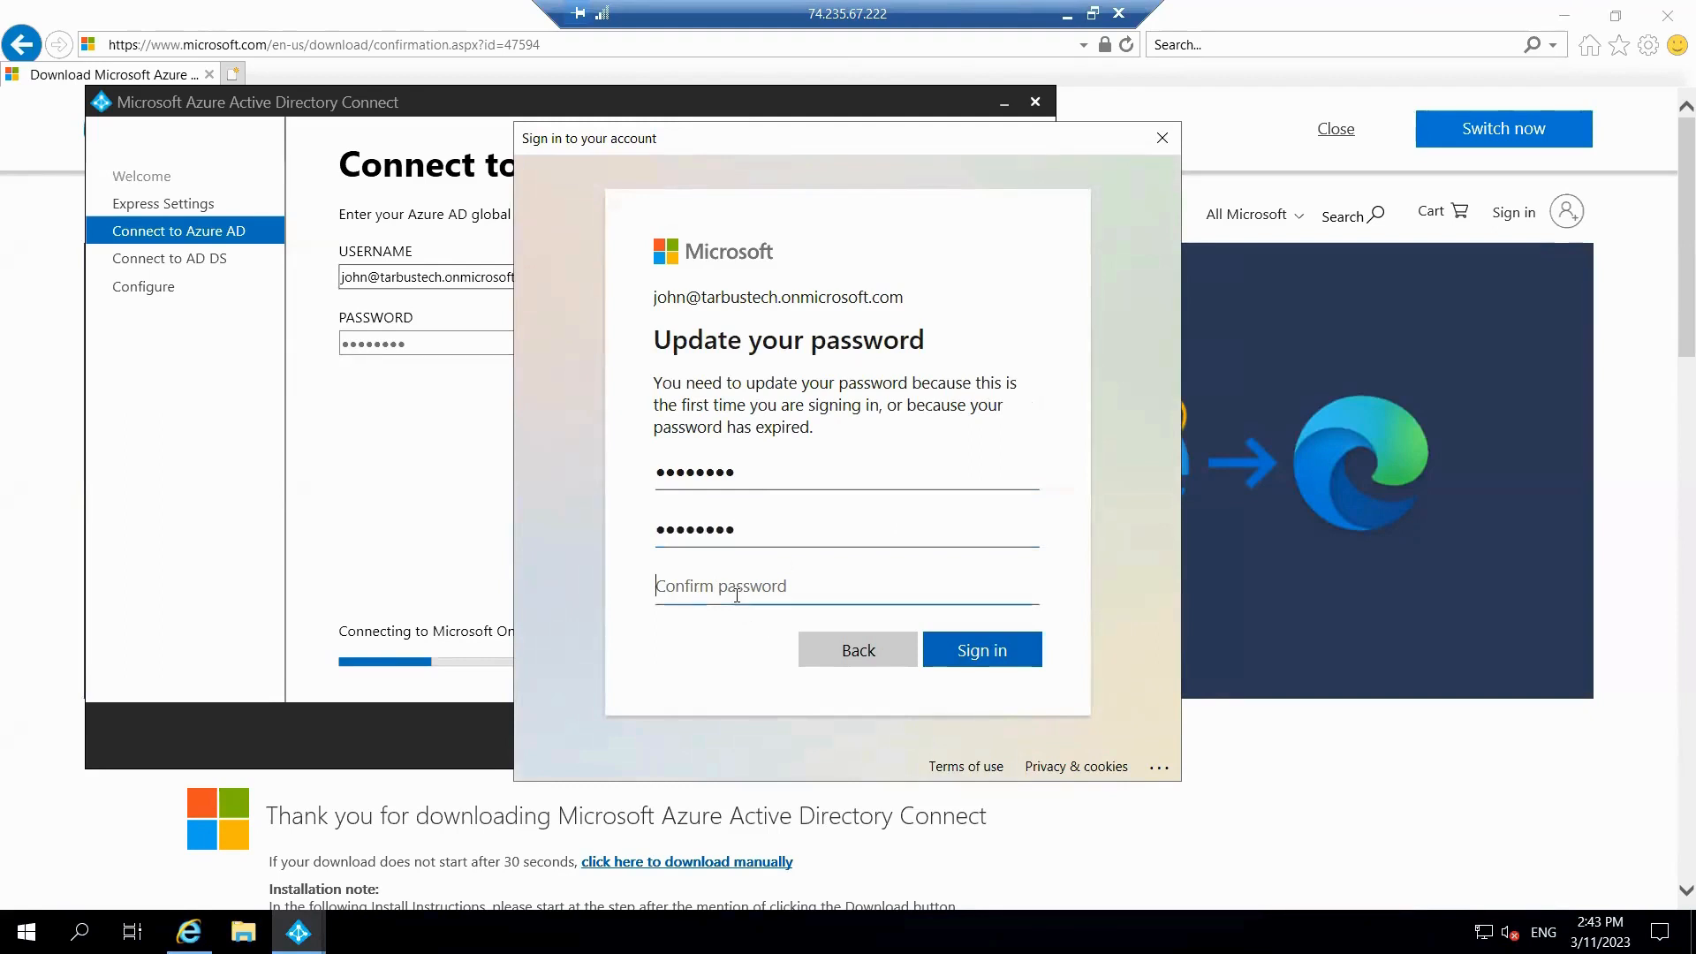
type("••••••••")
left_click(969, 654)
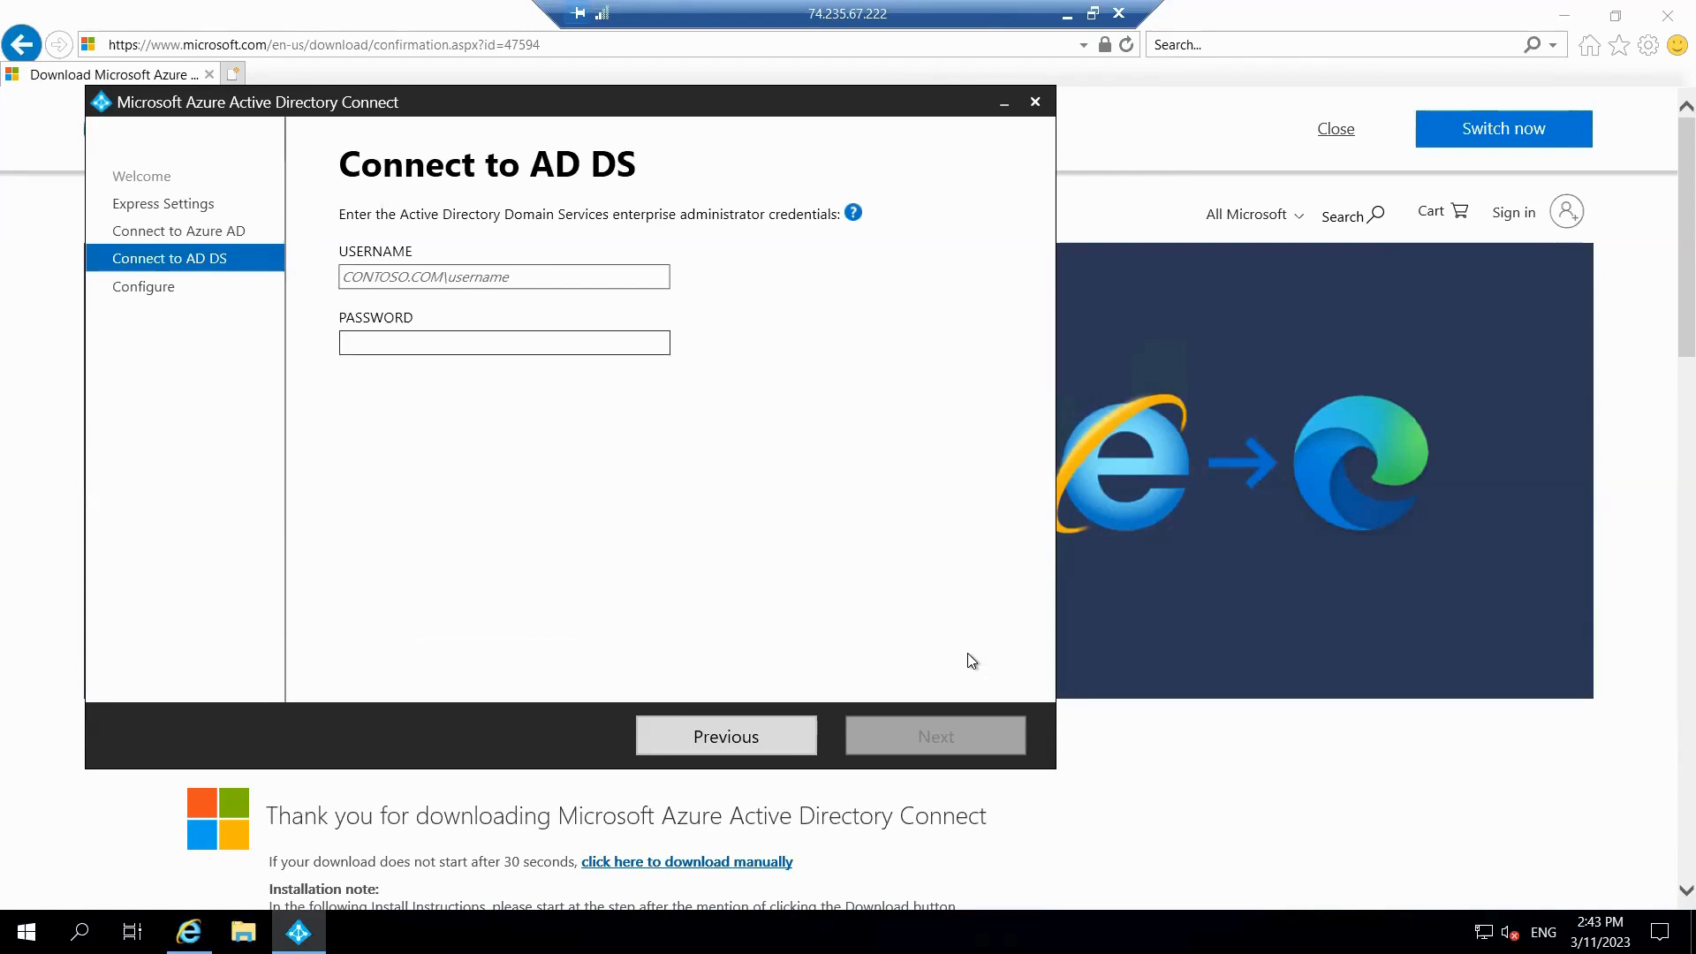
Copy learning3.com from the Notepad notes and enter it with a backslash and the domain administrator's username as the AD DS username.
left_click(1066, 19)
left_click(811, 443)
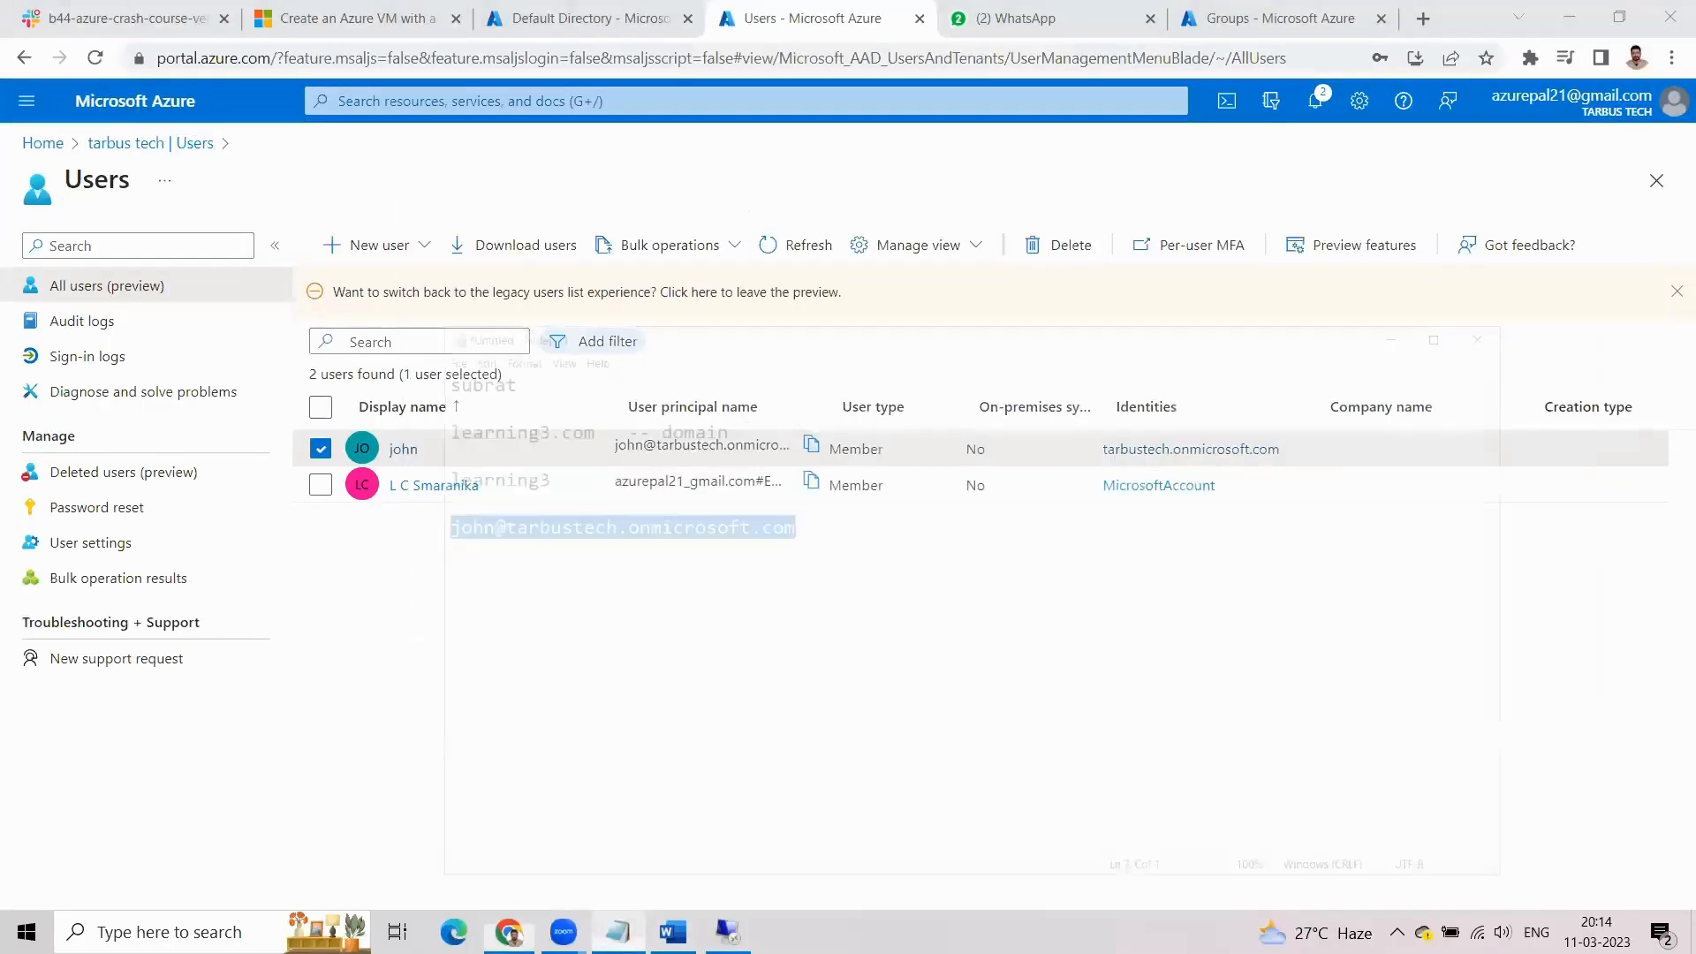
key("alt+Tab")
left_click(755, 602)
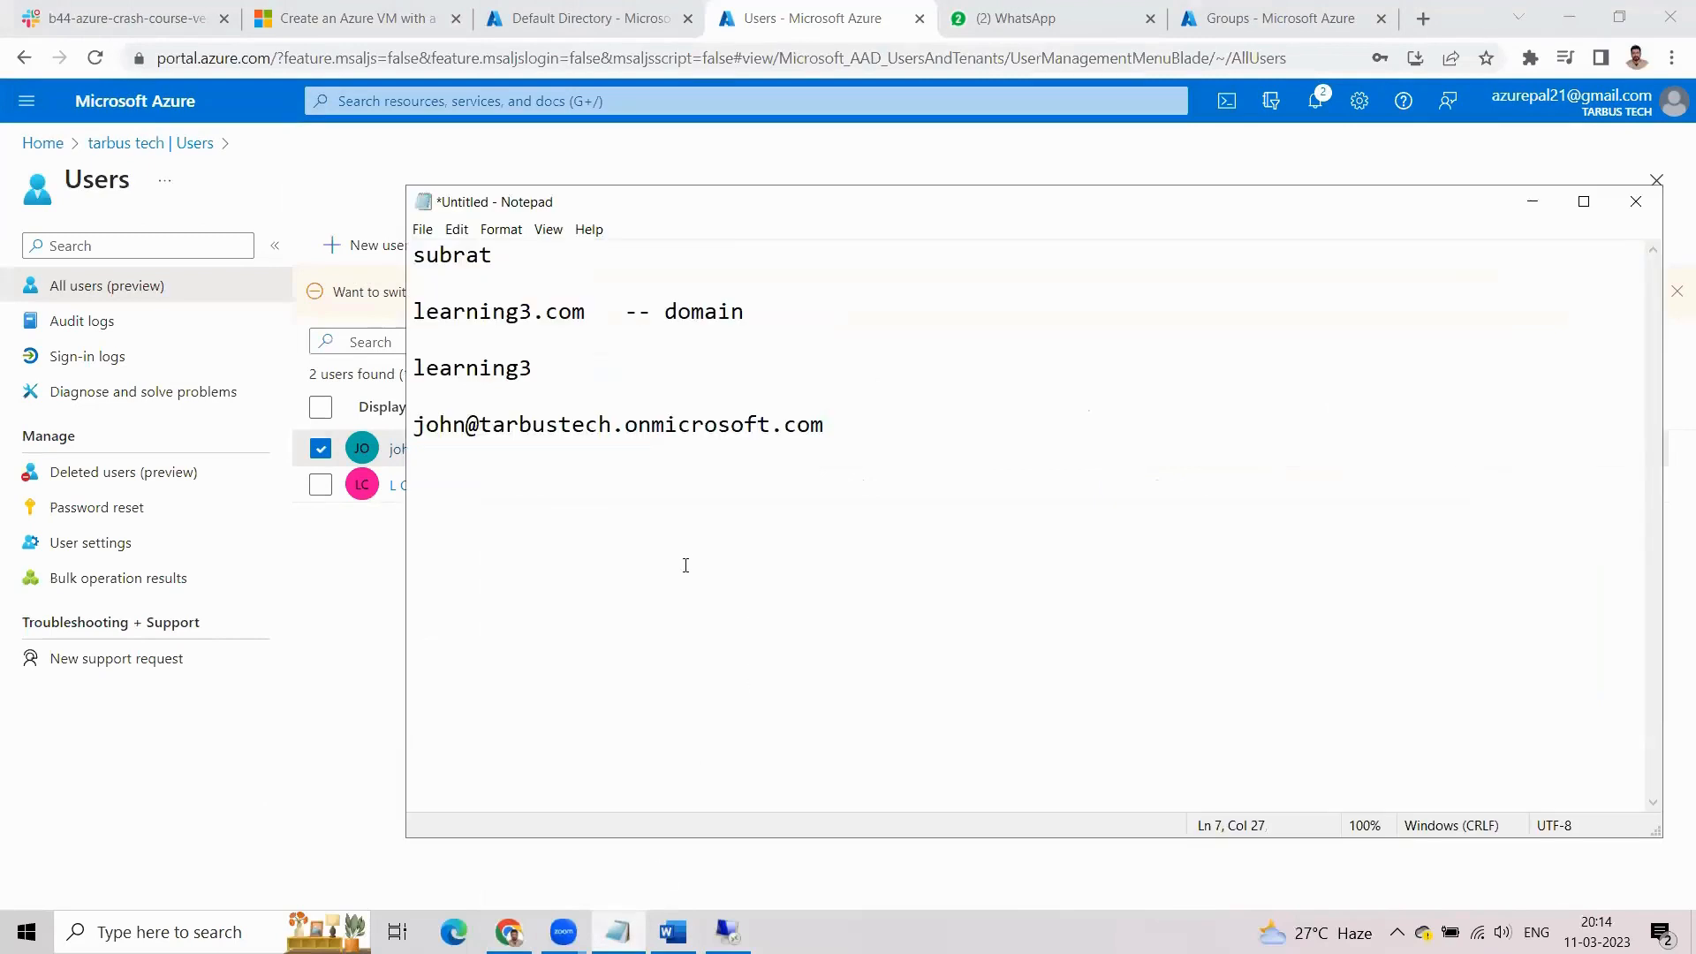
left_click_drag(600, 330, 408, 321)
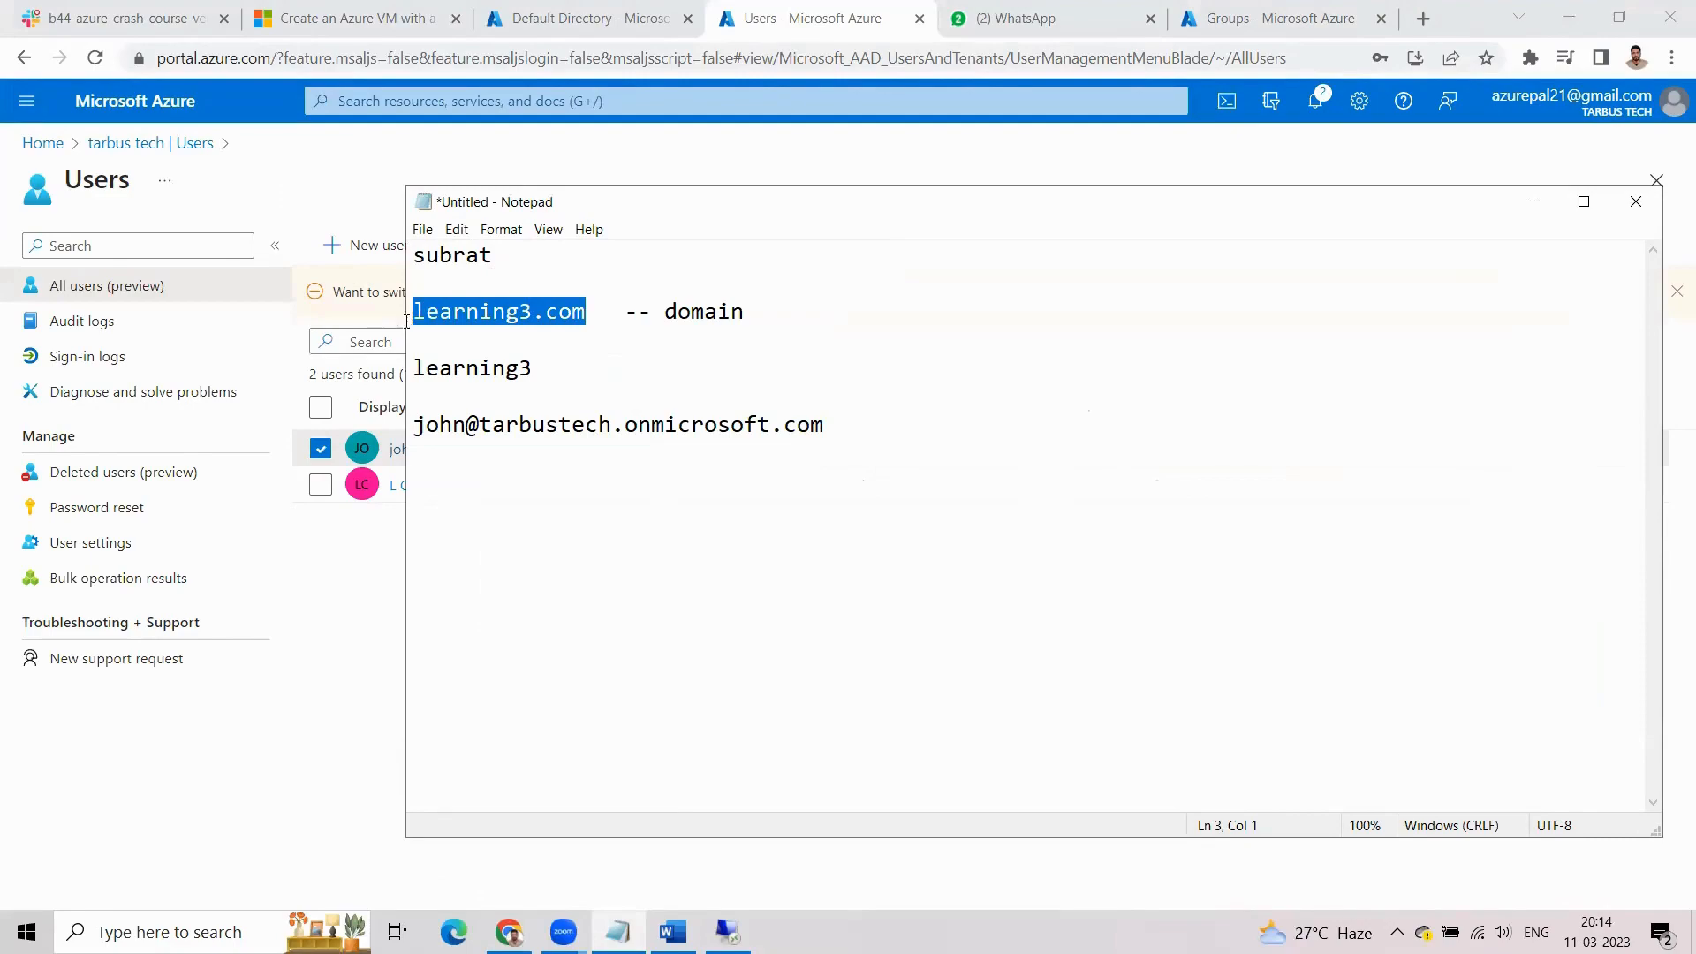
left_click(726, 930)
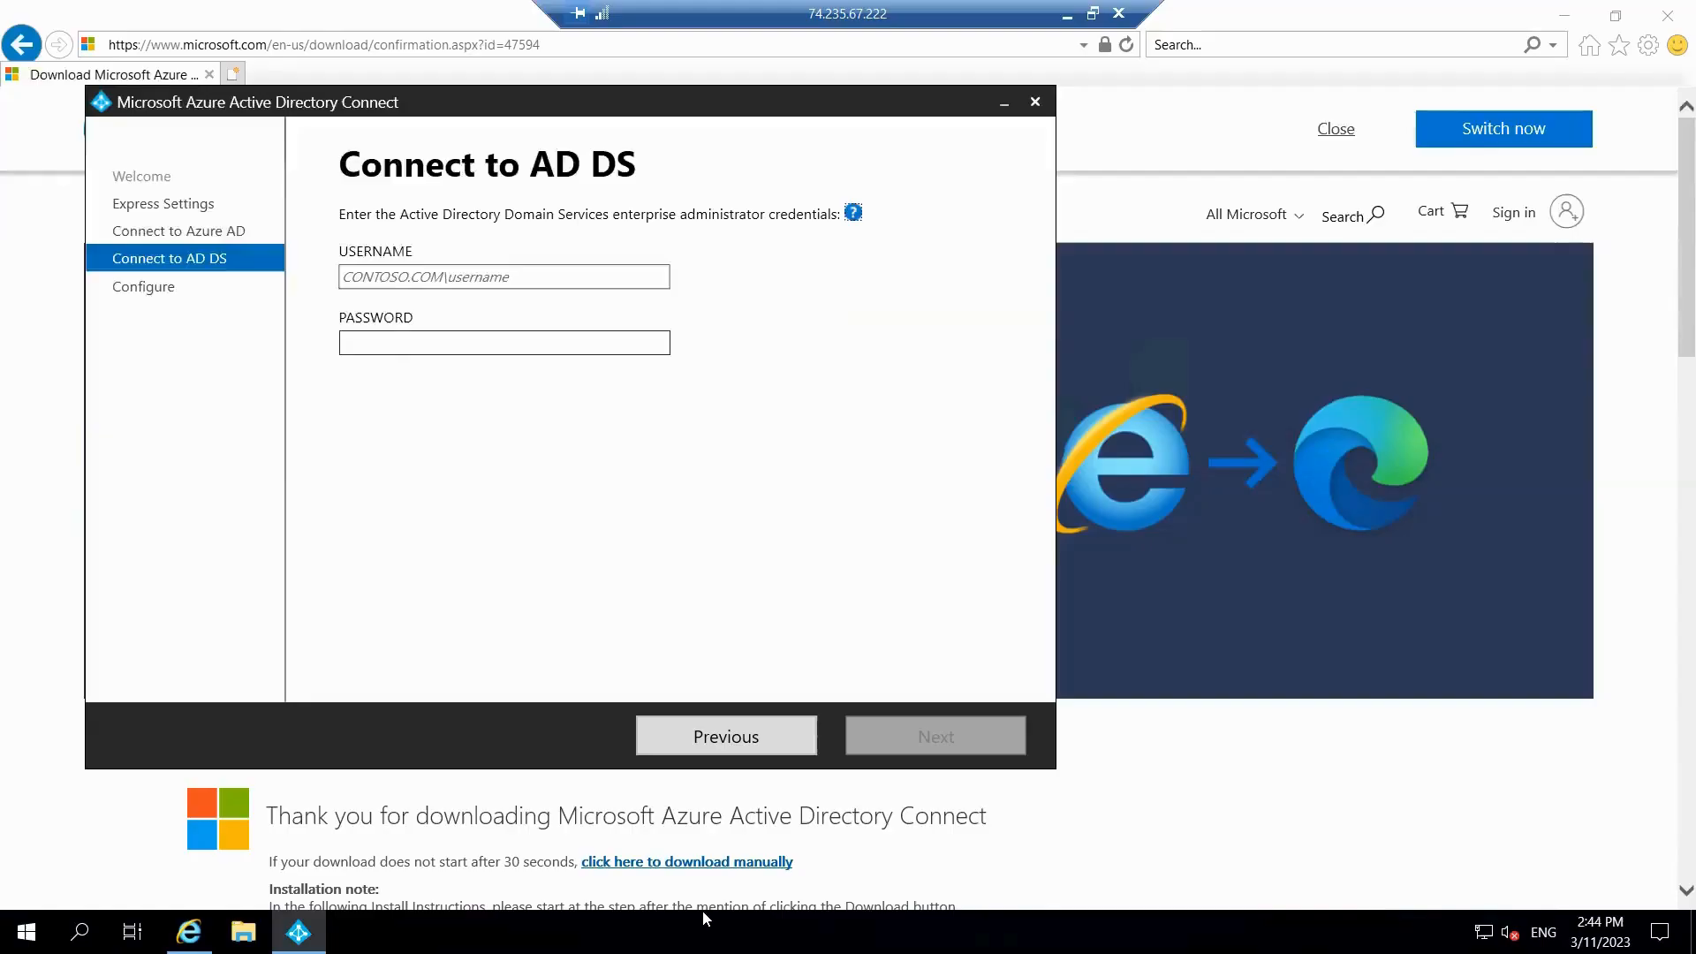
left_click(394, 279)
key("ctrl+v")
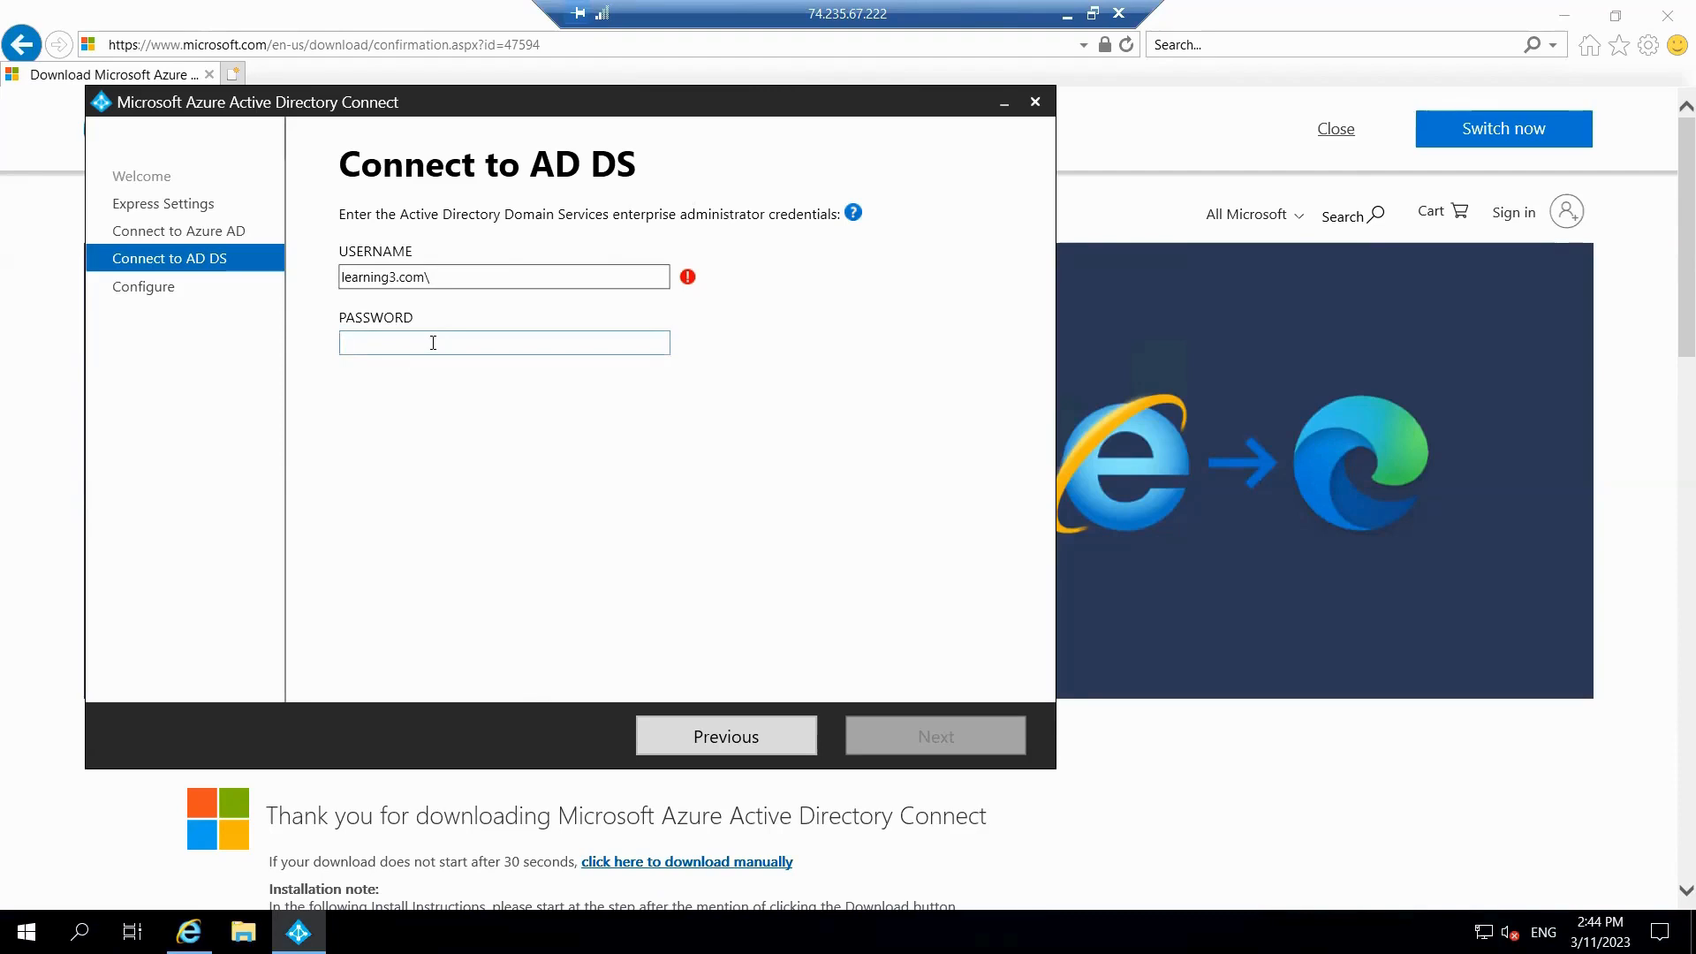
left_click(460, 278)
type("subrat")
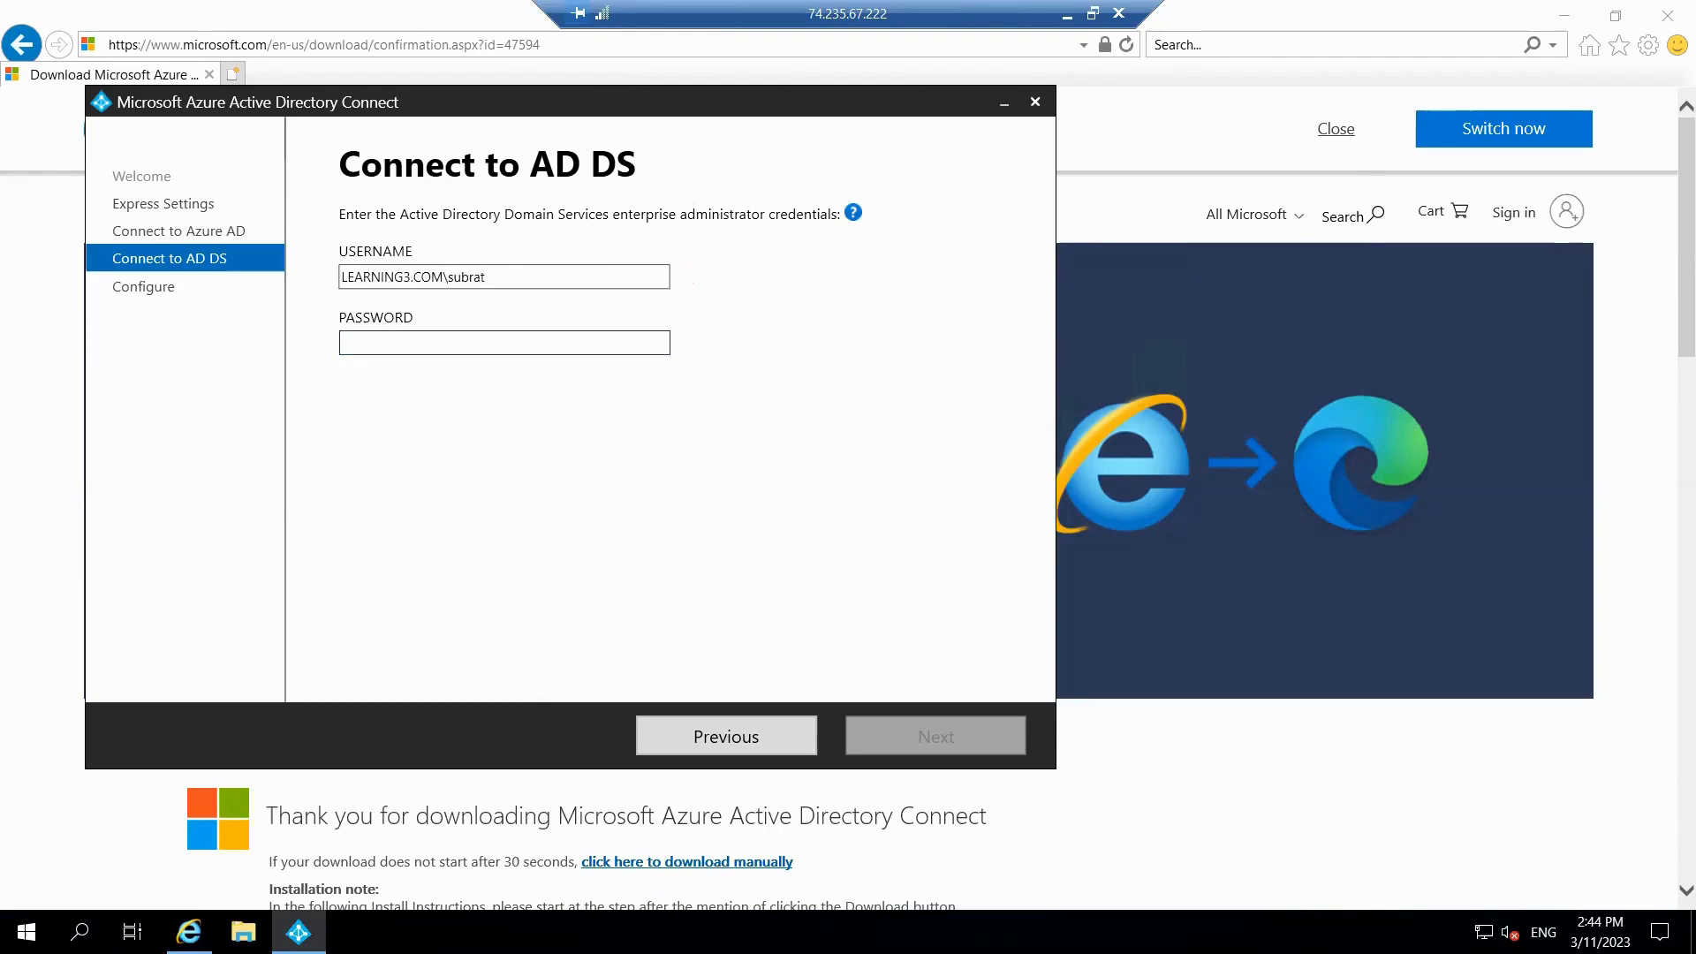
Enter the AD DS enterprise administrator's password and proceed to the Azure AD sign-in configuration.
left_click(417, 350)
type("P")
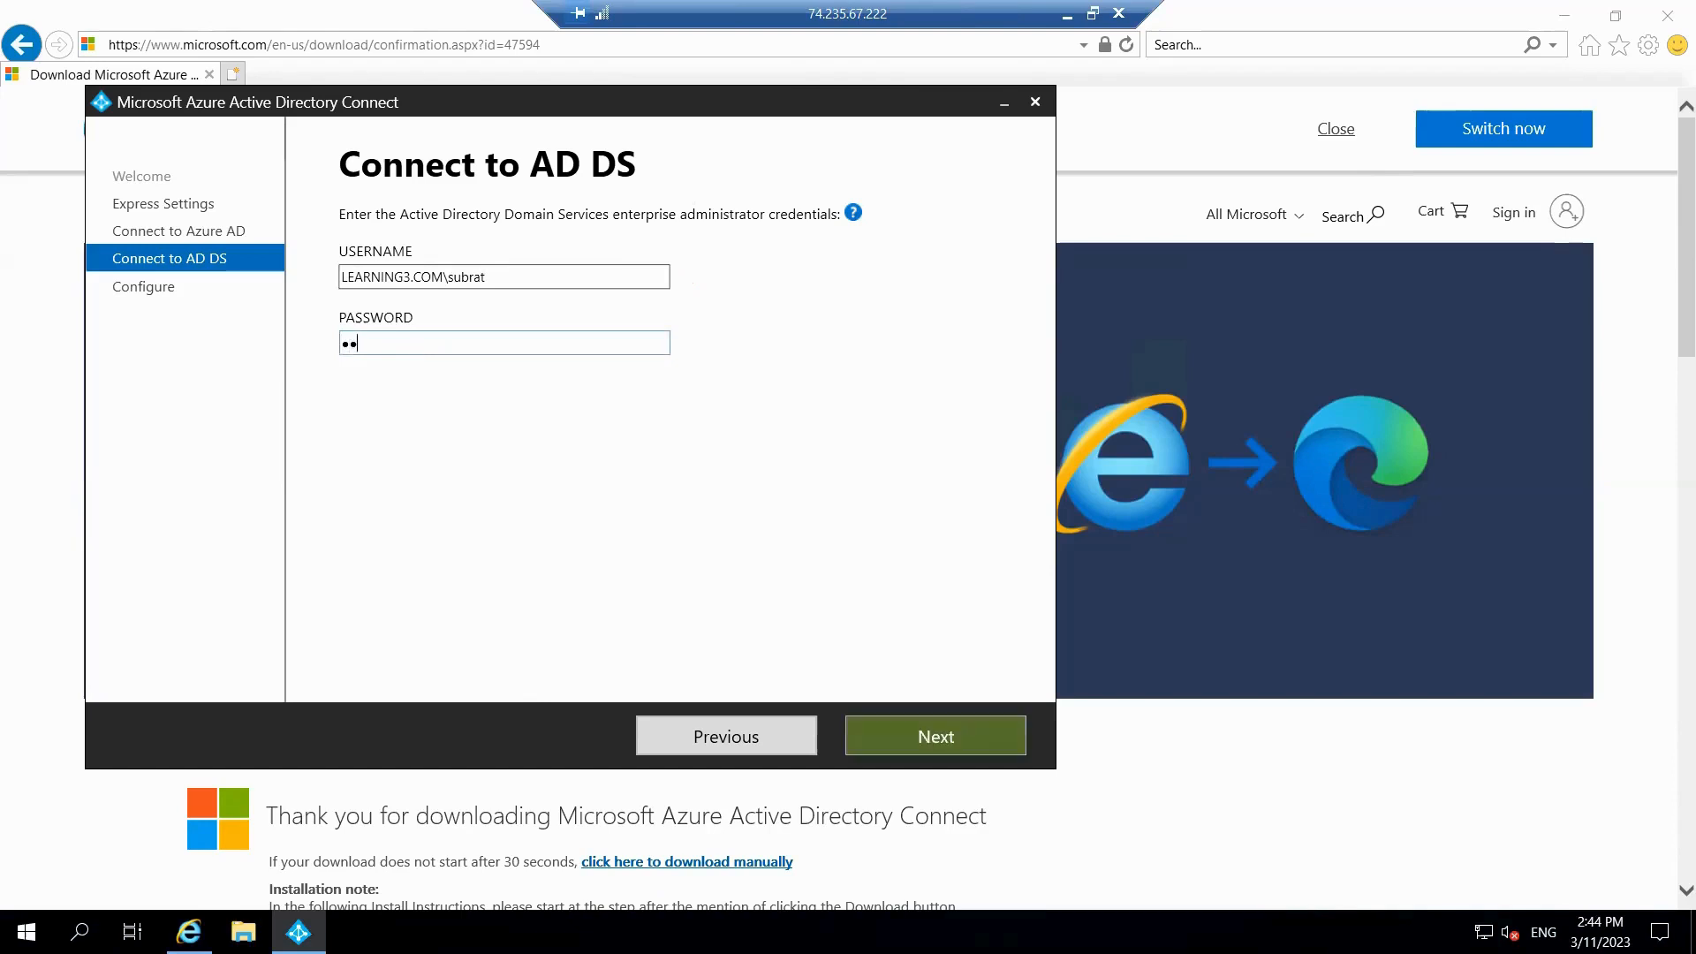
type("•••••")
left_click(902, 746)
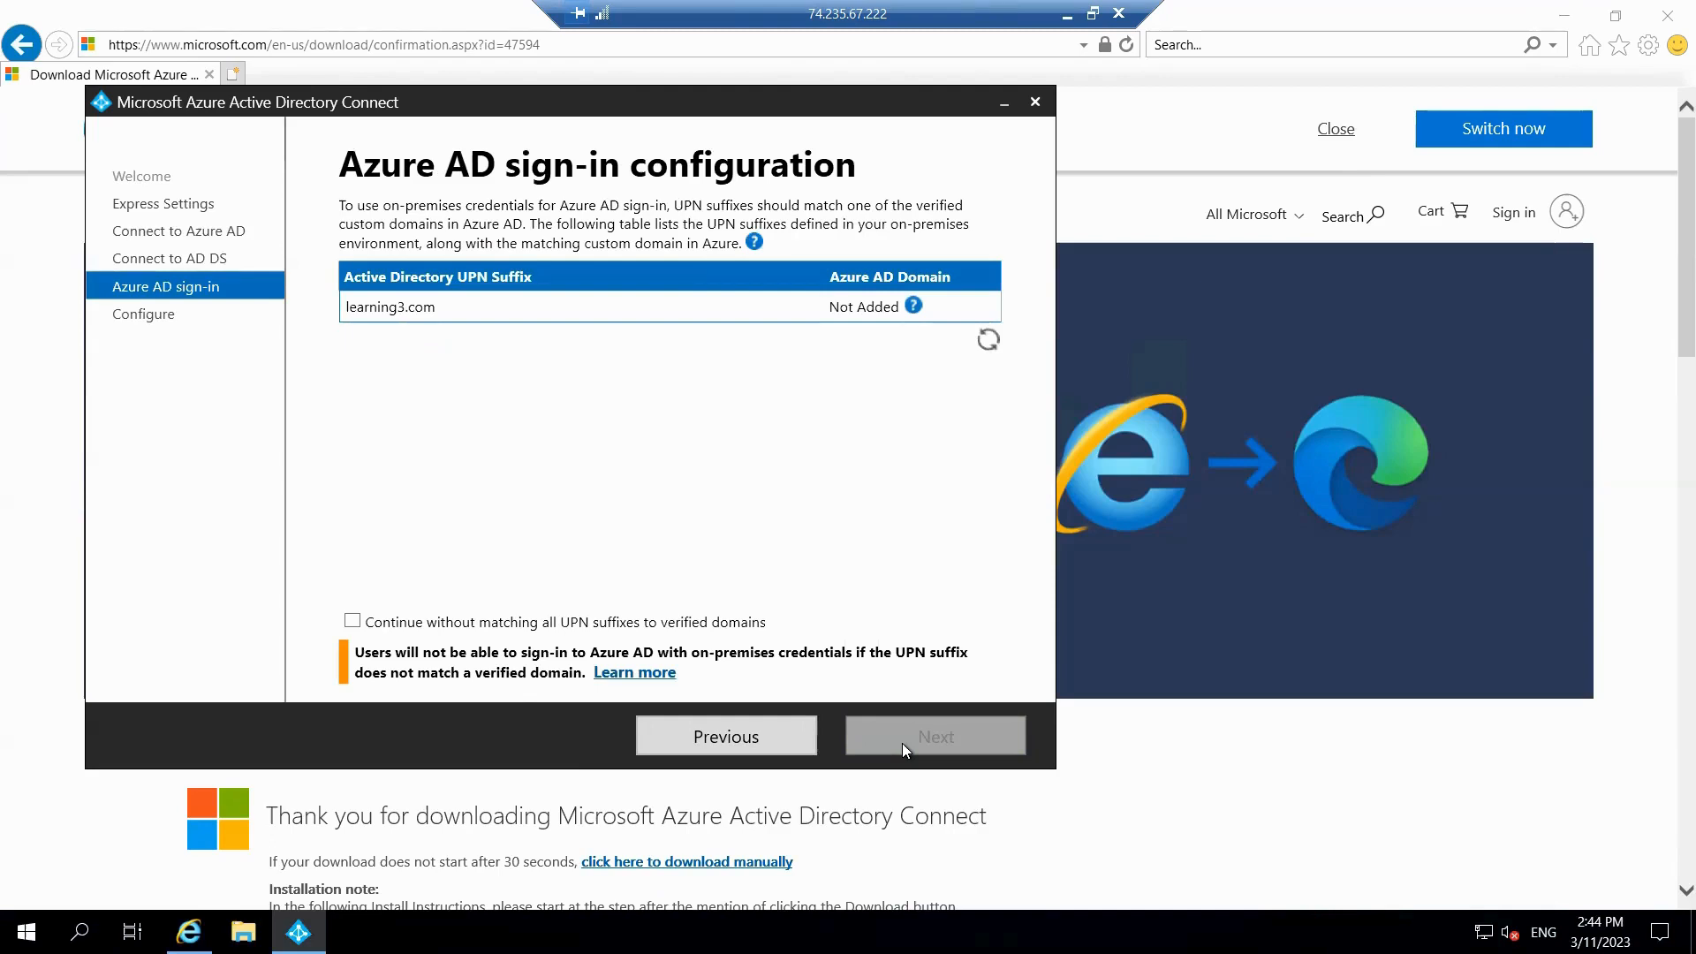
Continue without matching all UPN suffixes to verified domains and start the installation with synchronization enabled on completion.
left_click(353, 620)
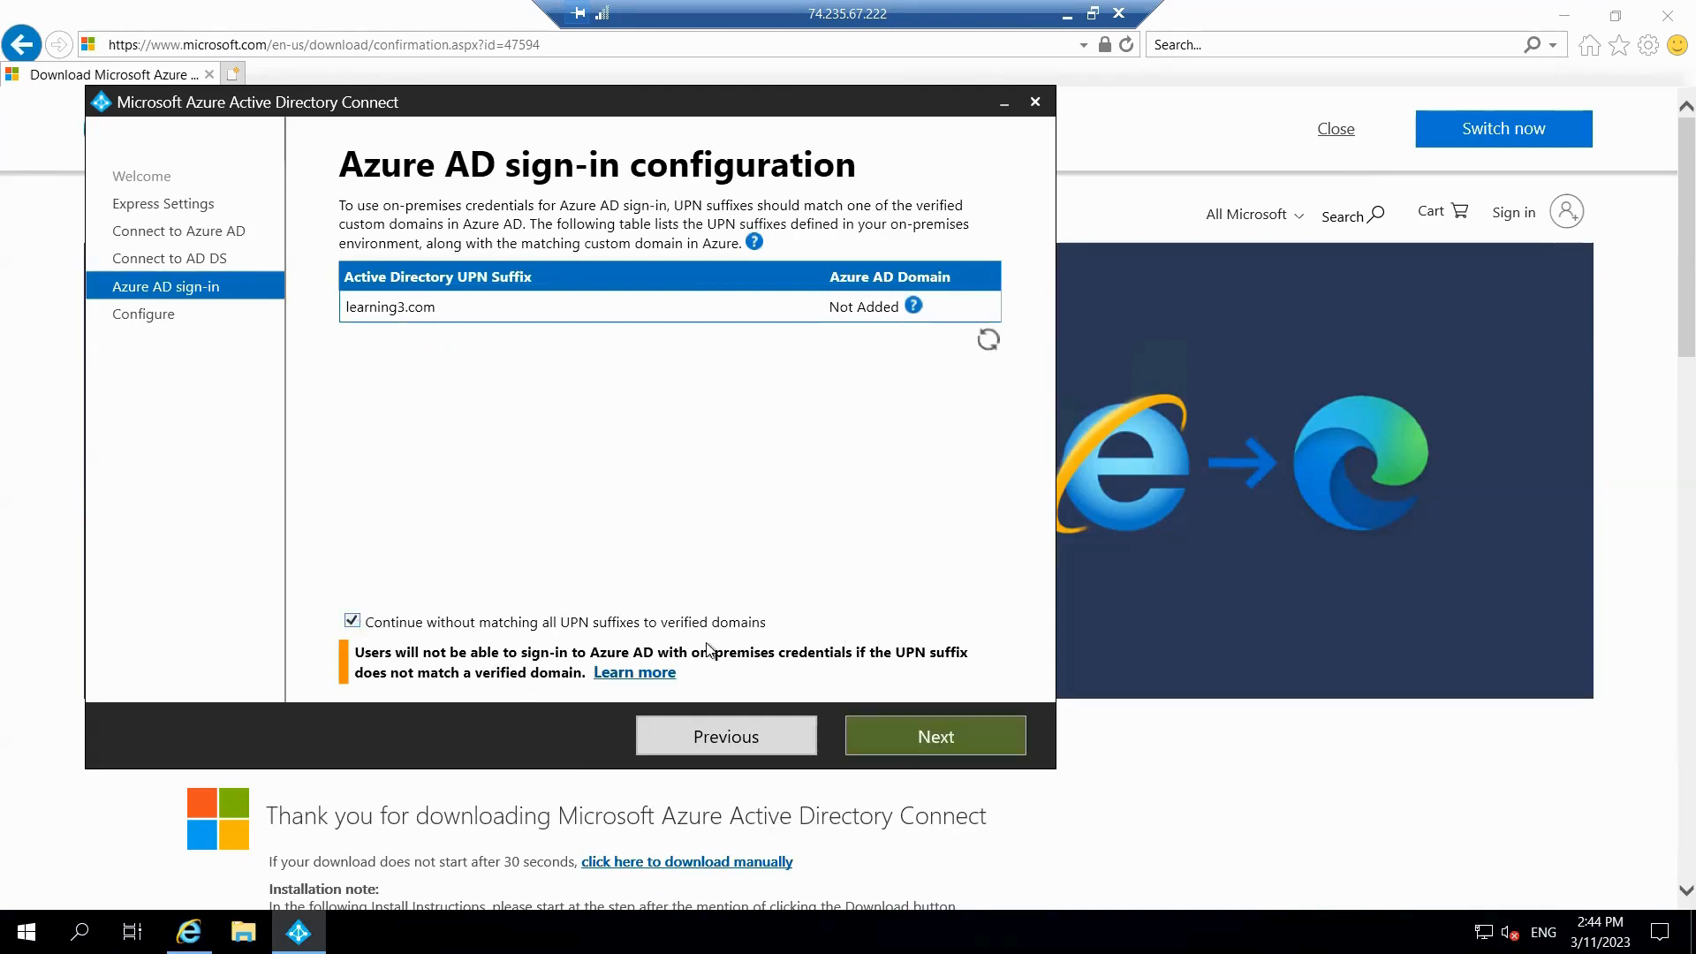
left_click(914, 739)
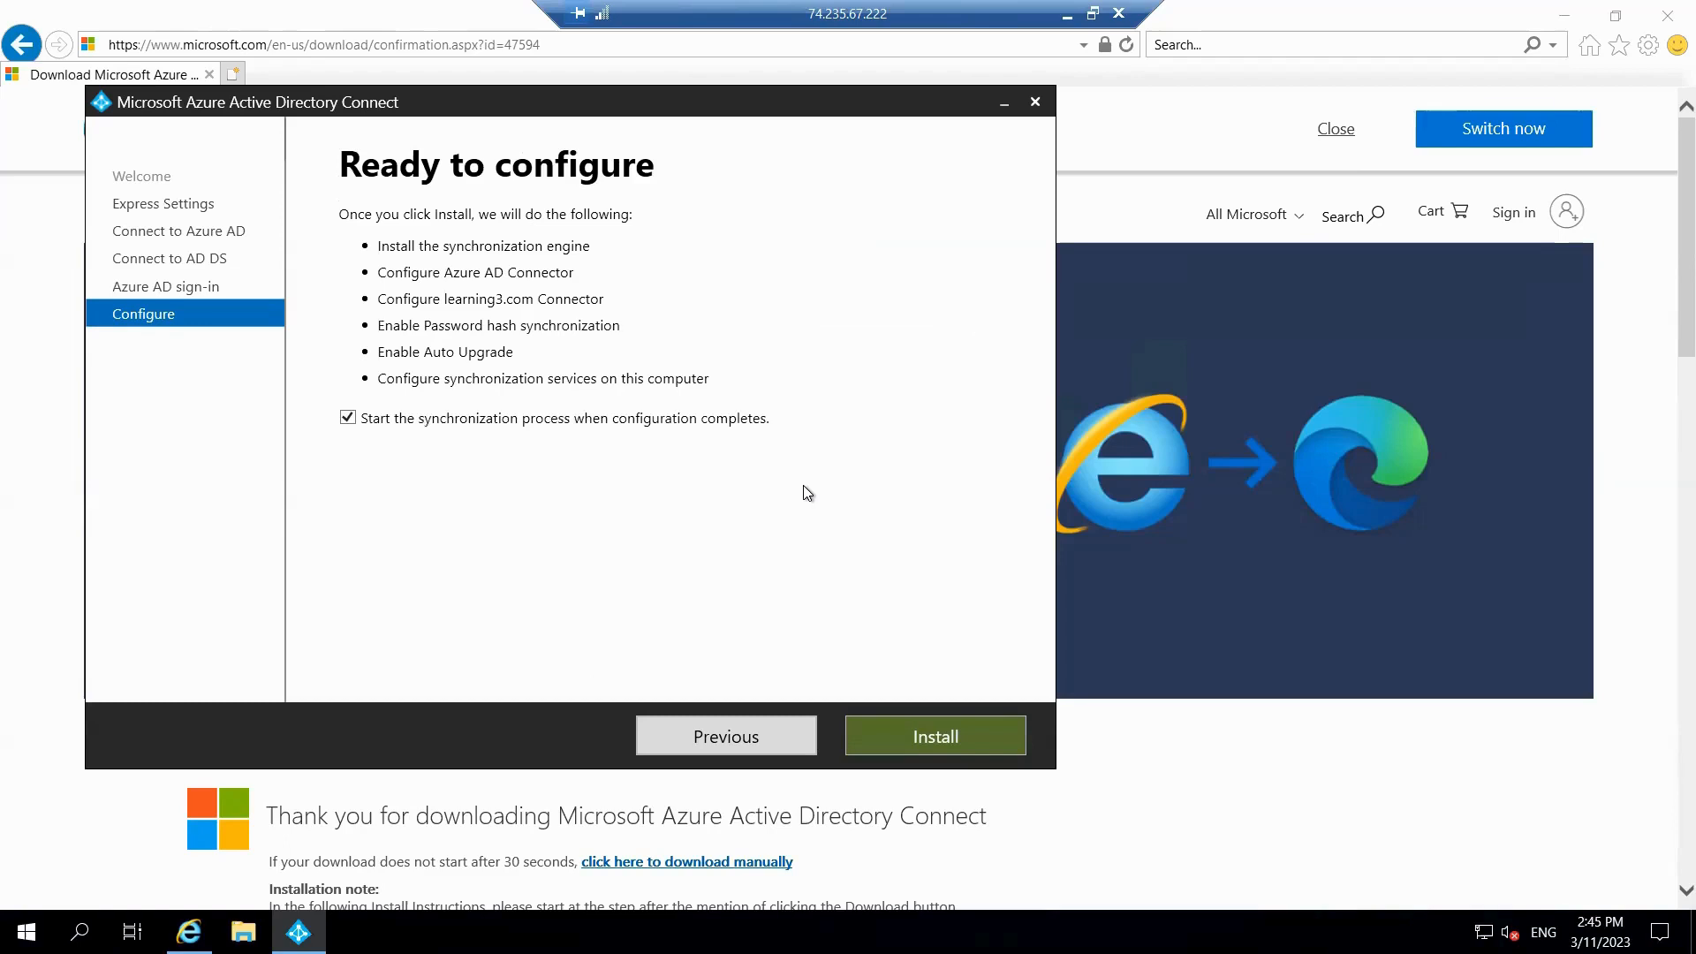
left_click(903, 750)
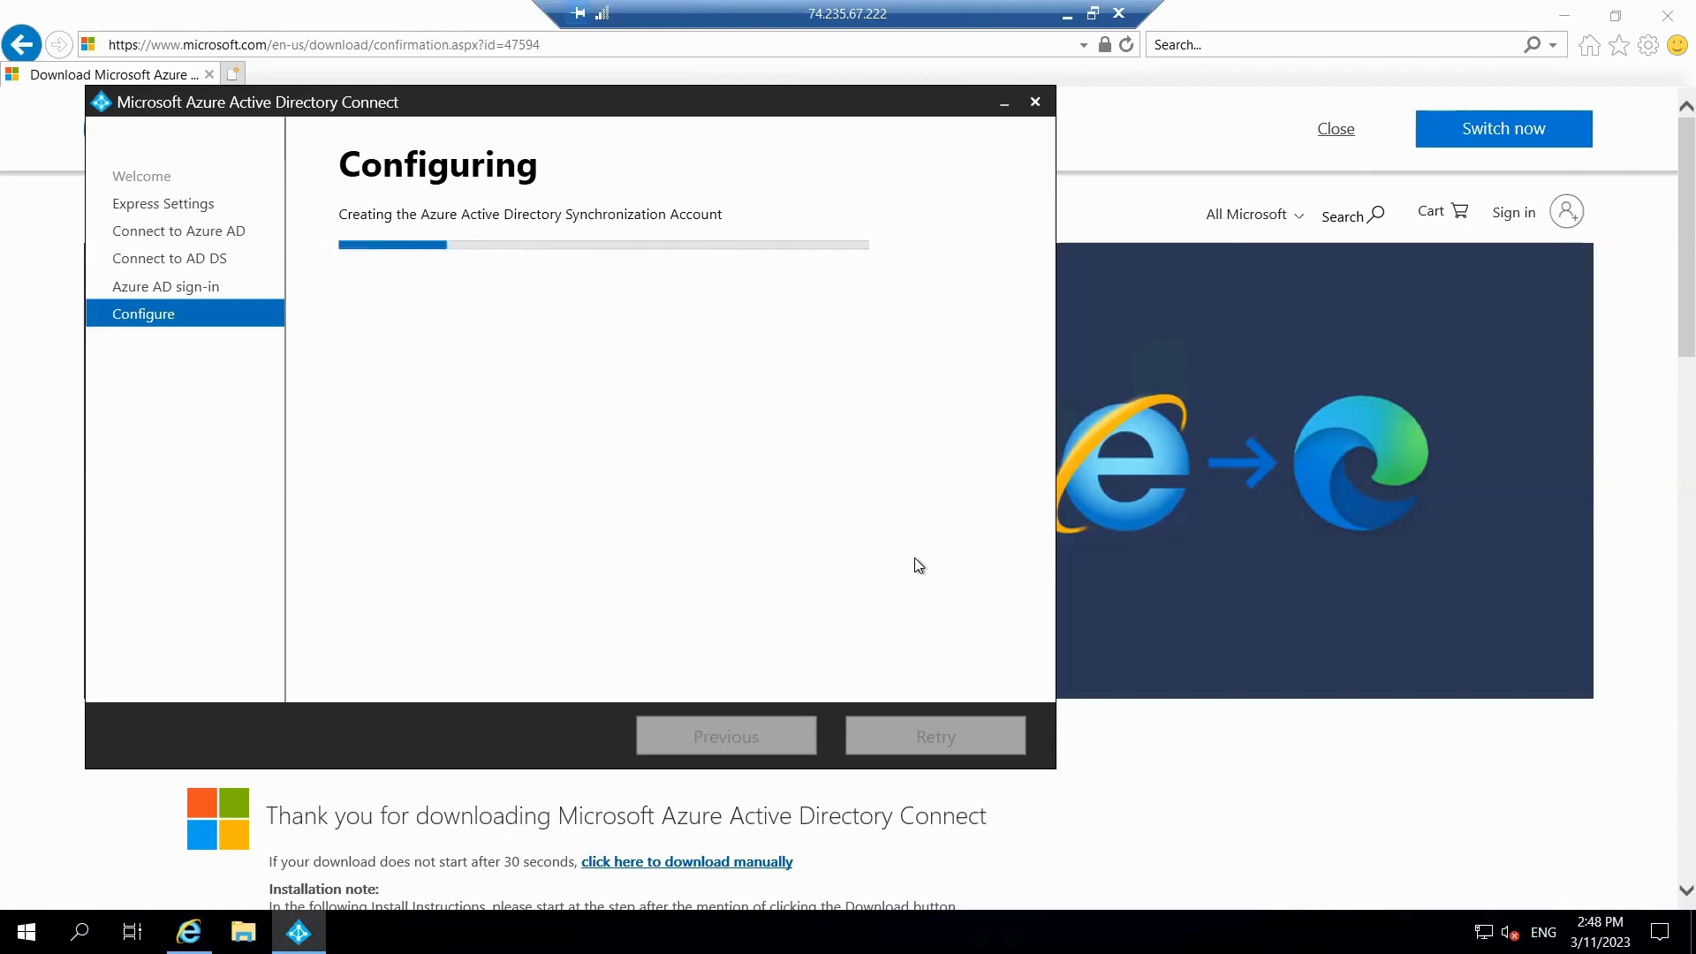
Leave the remote session, clear the user selection in the tarbus tech user list and refresh the list to check for synchronized accounts.
left_click(1004, 102)
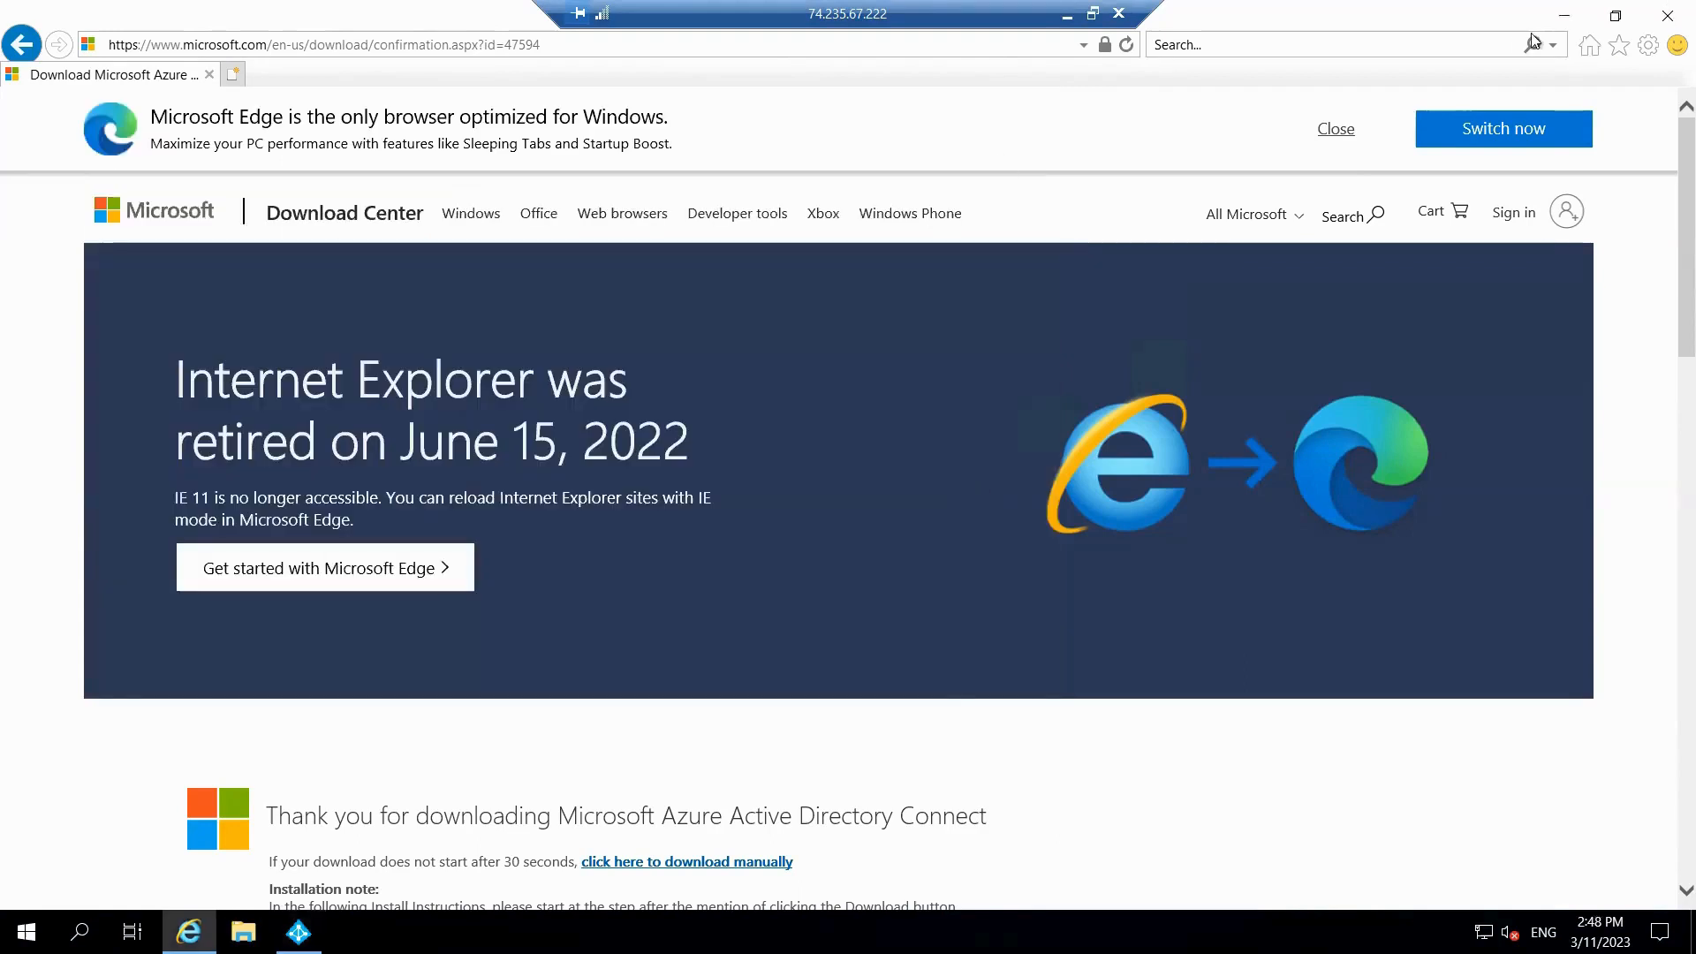
left_click(1068, 14)
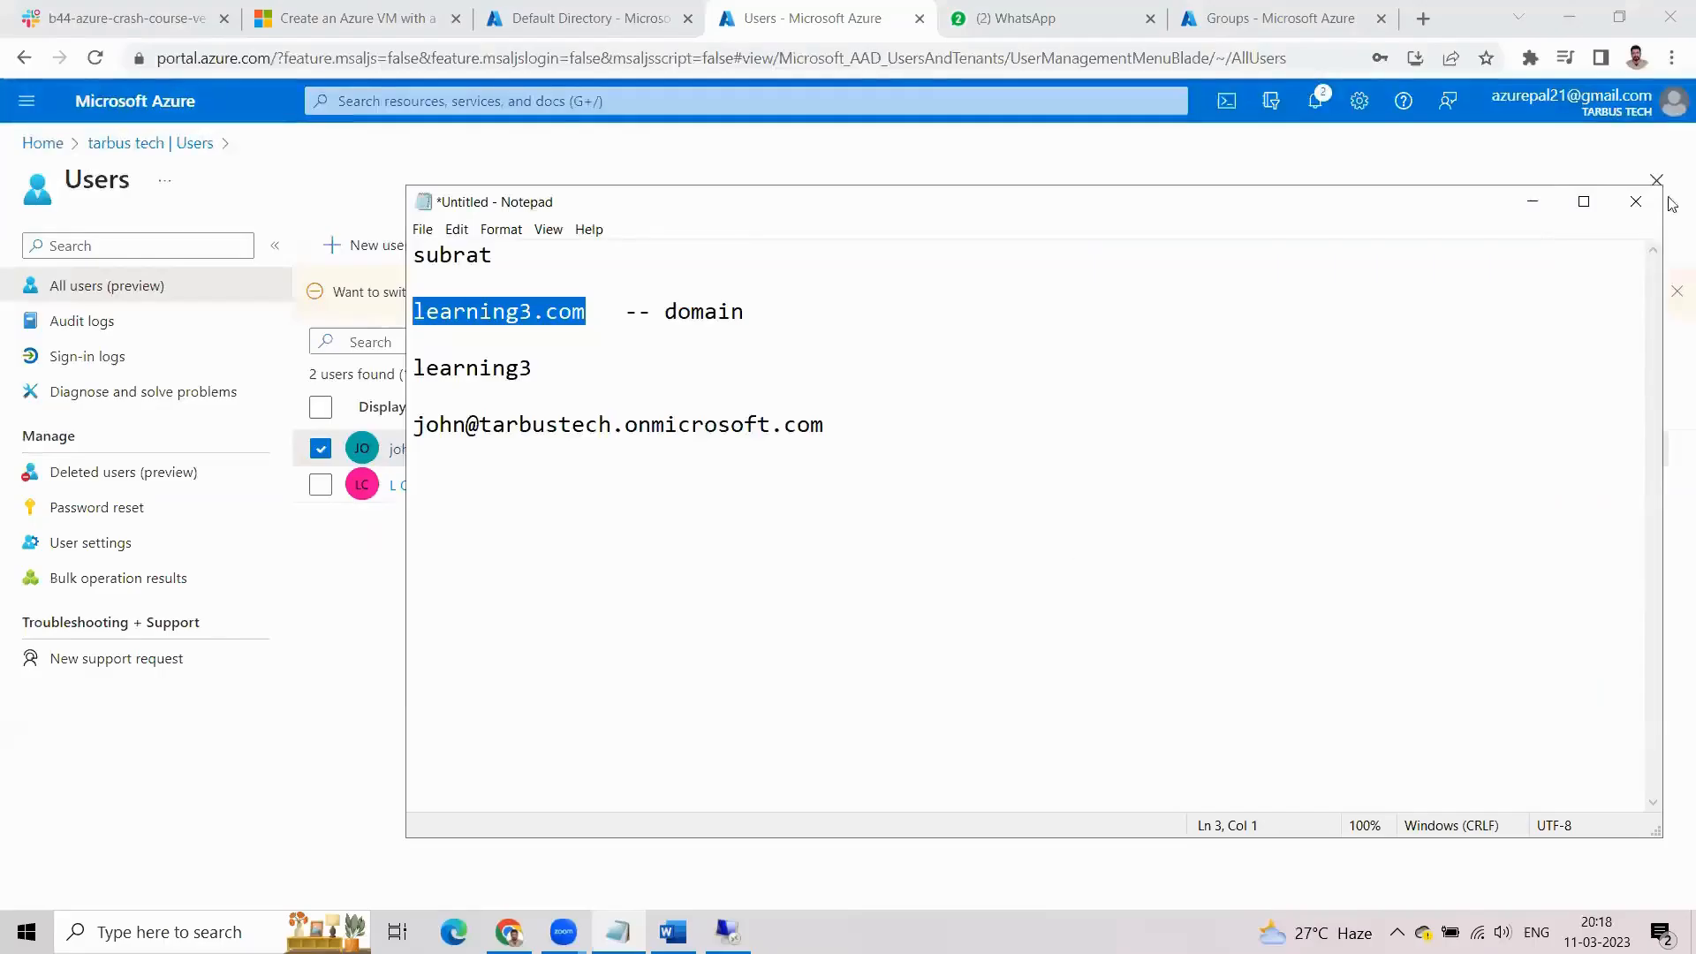
left_click(1519, 210)
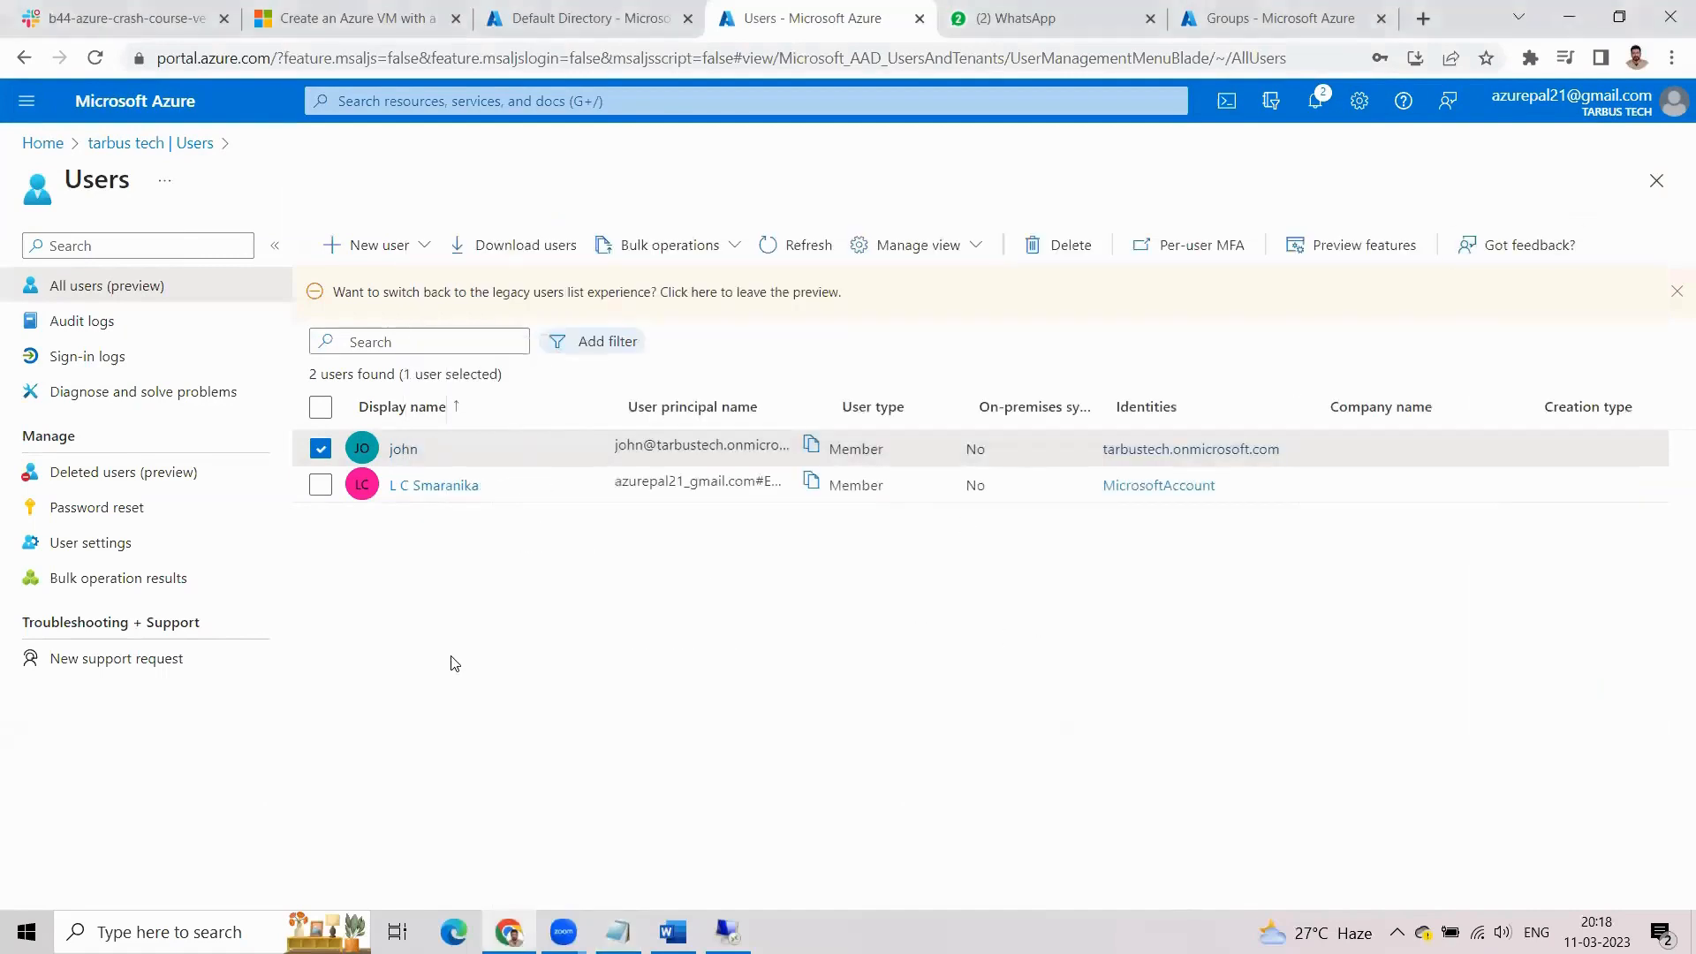
left_click(321, 448)
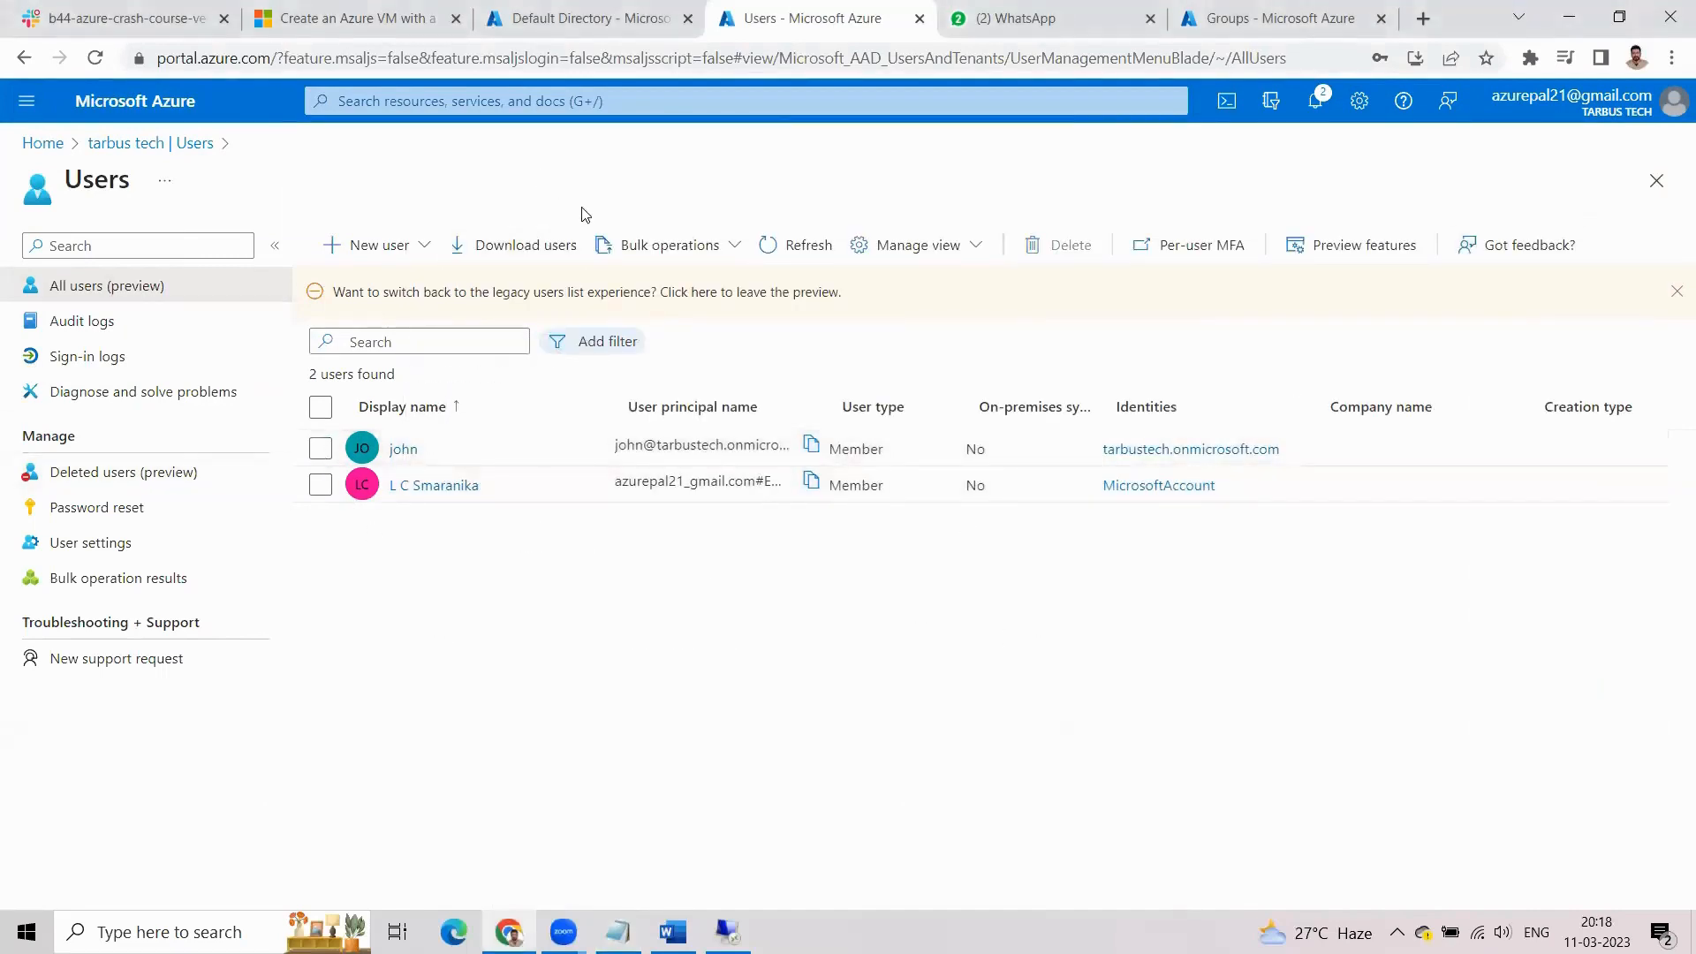
left_click(776, 253)
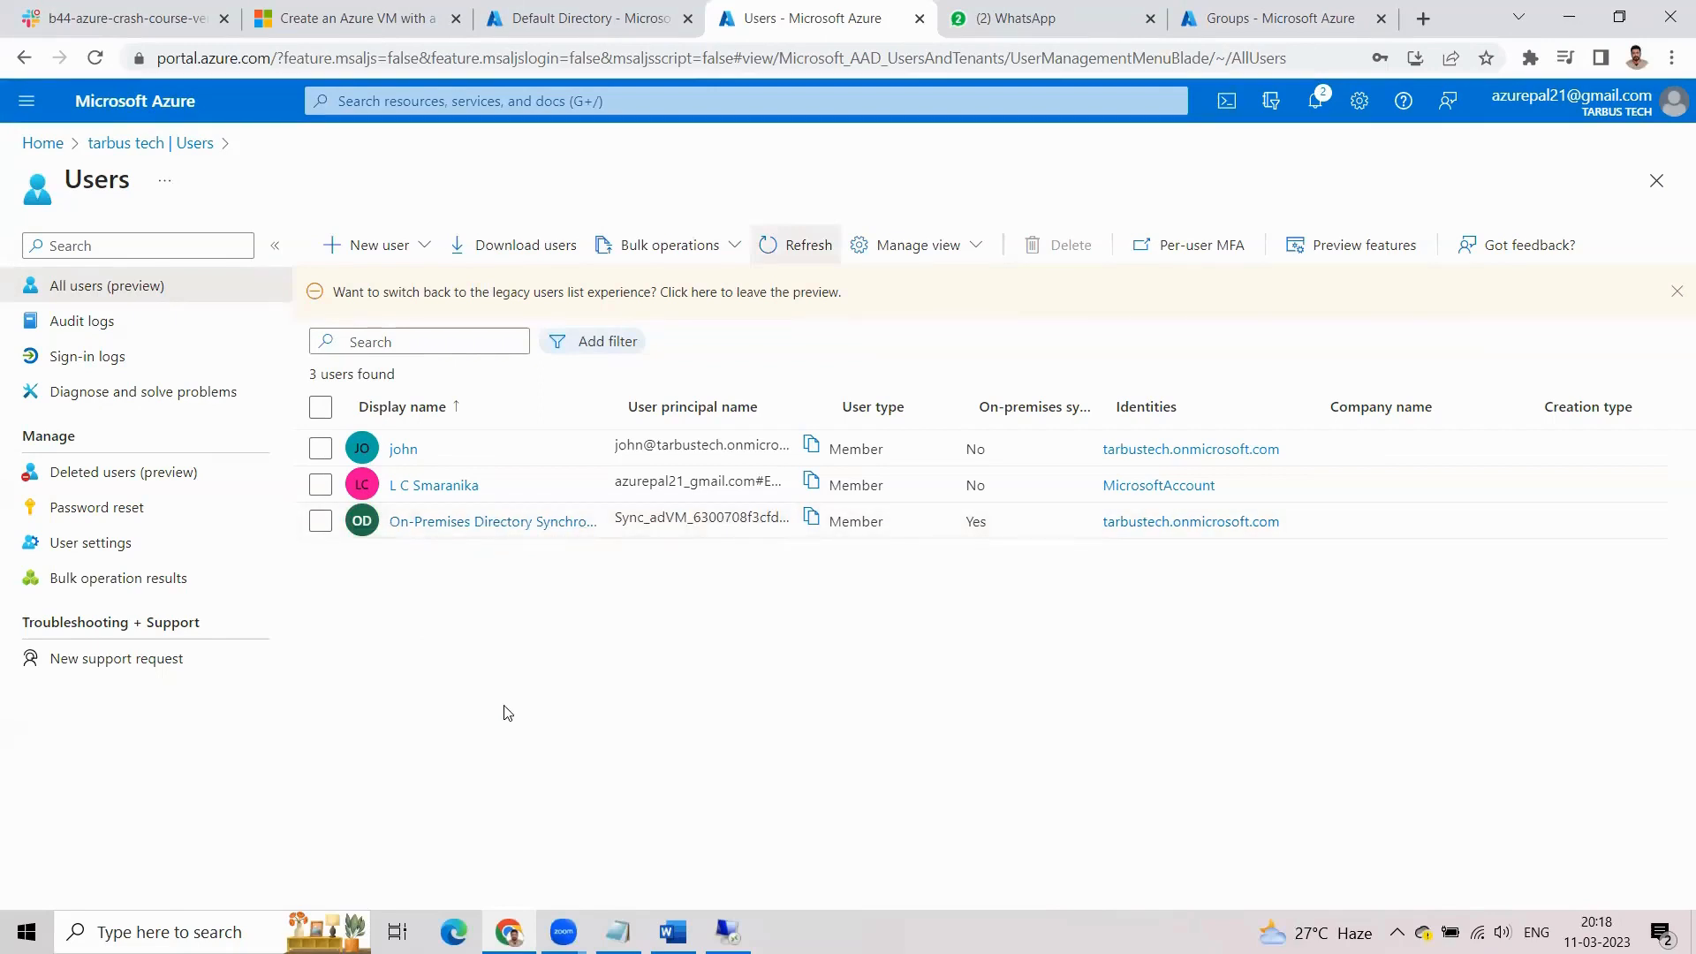
left_click(795, 244)
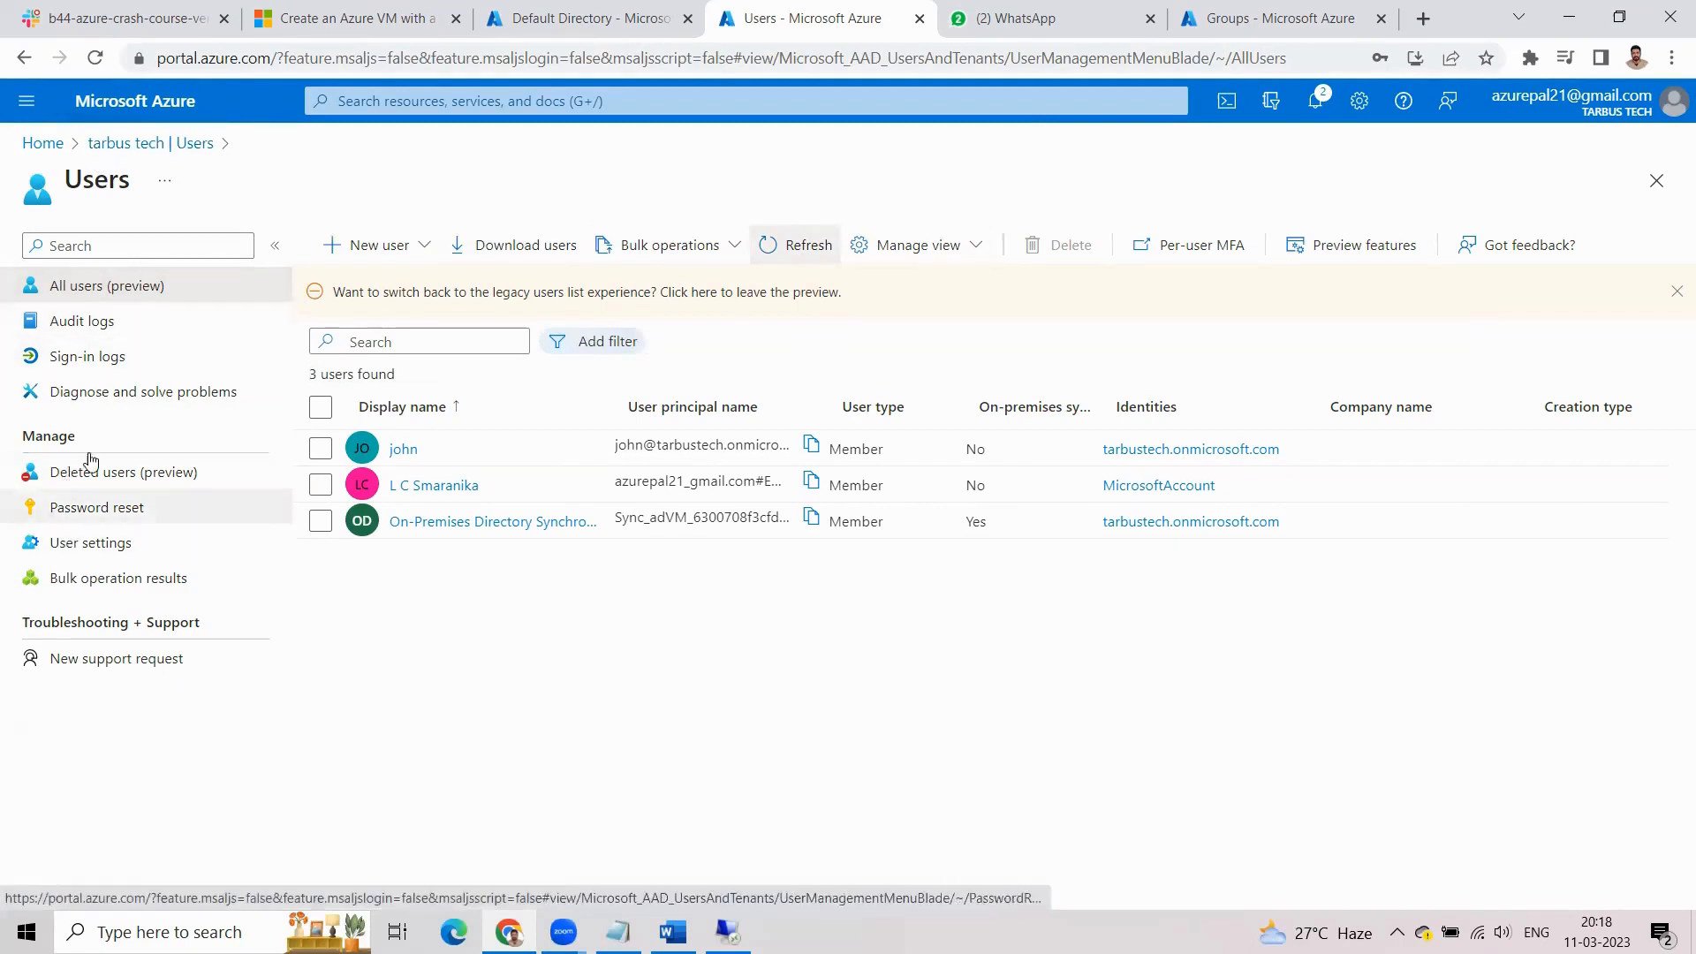
Search the Azure portal for "azure", open the tarbus tech Azure Active Directory and show its list of all groups.
left_click(51, 145)
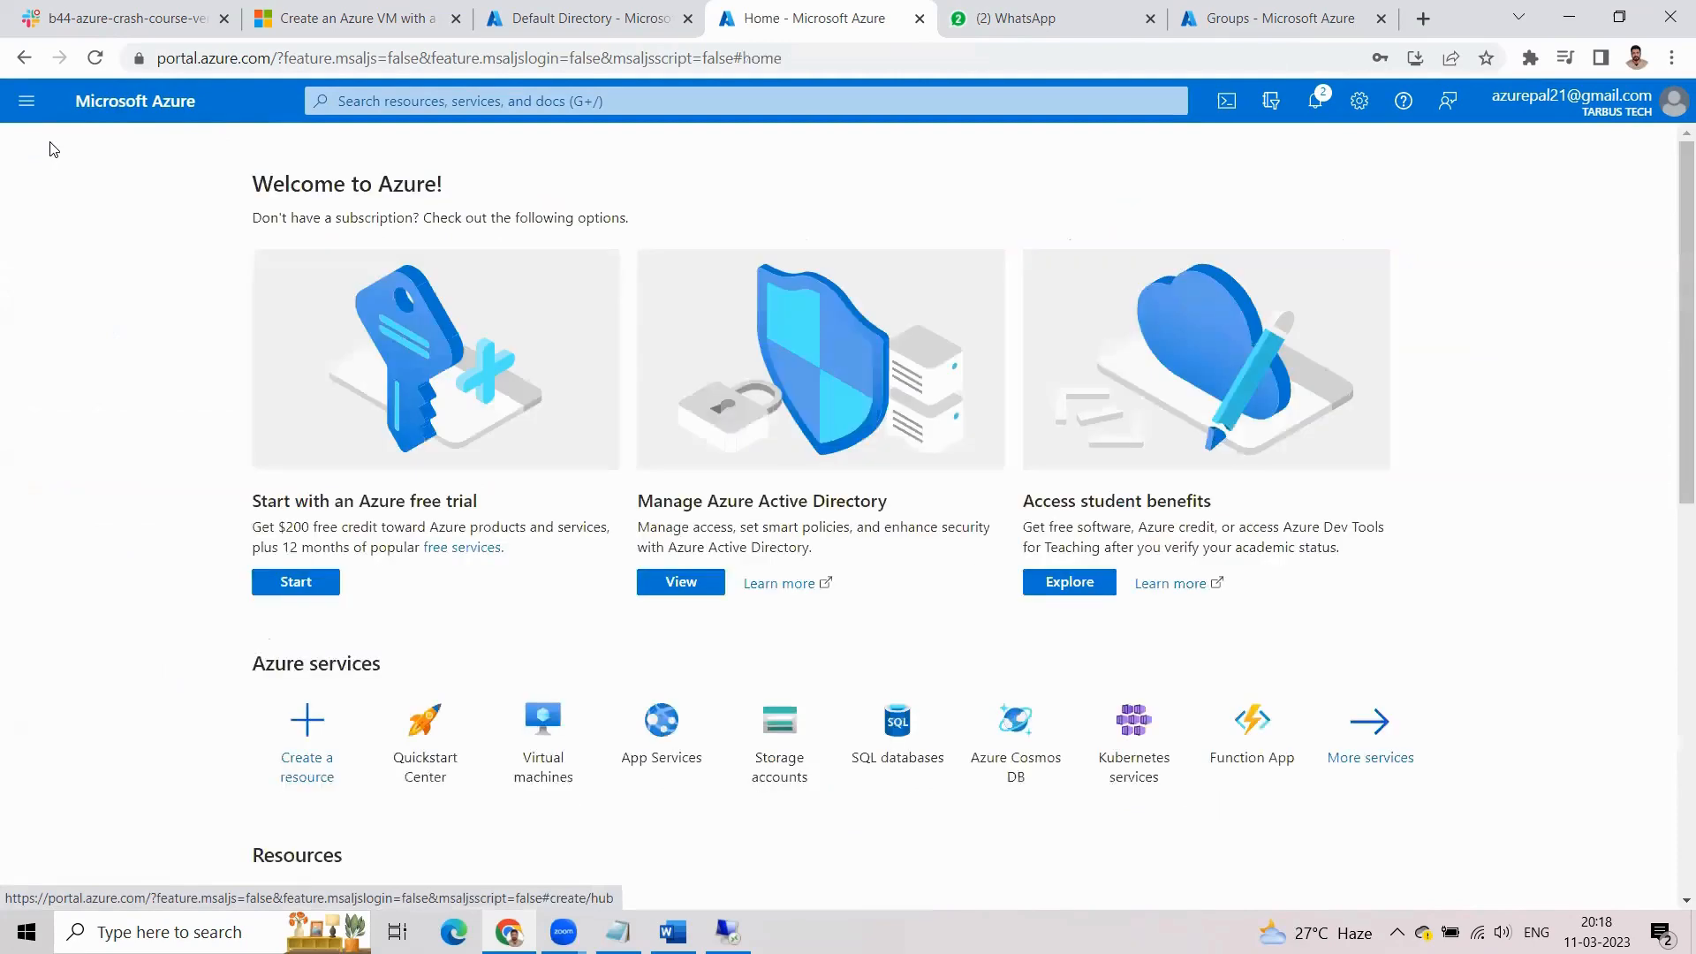
scroll(436, 416, "down", 3)
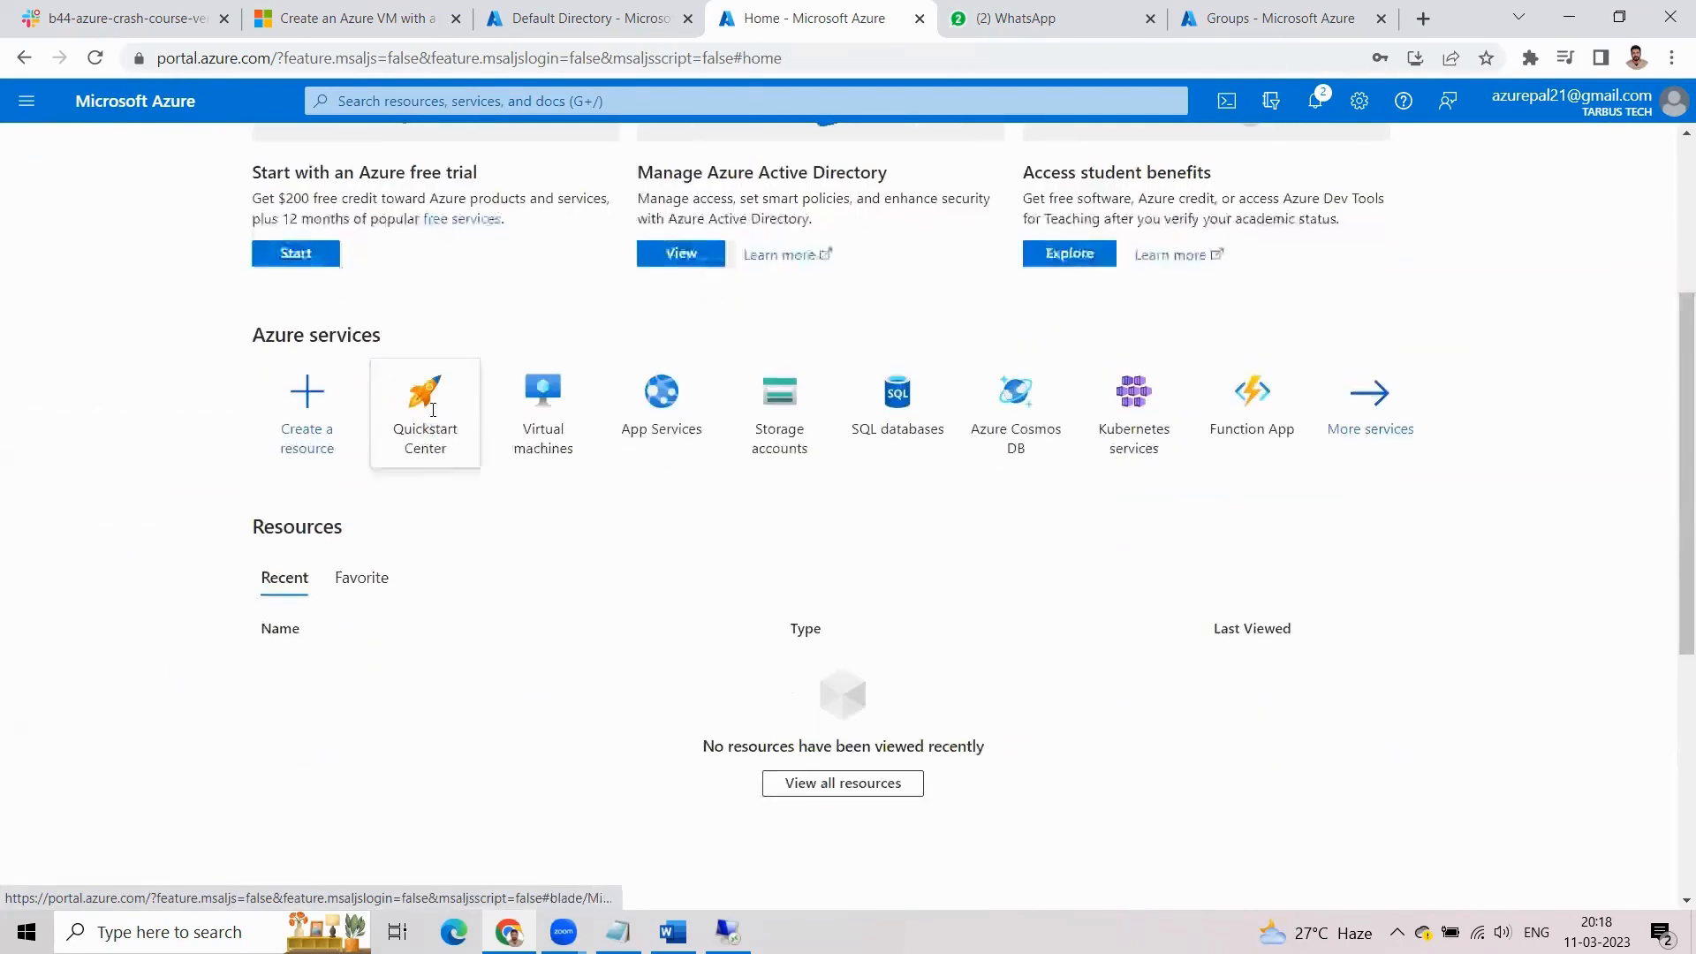
scroll(424, 397, "up", 3)
left_click(417, 105)
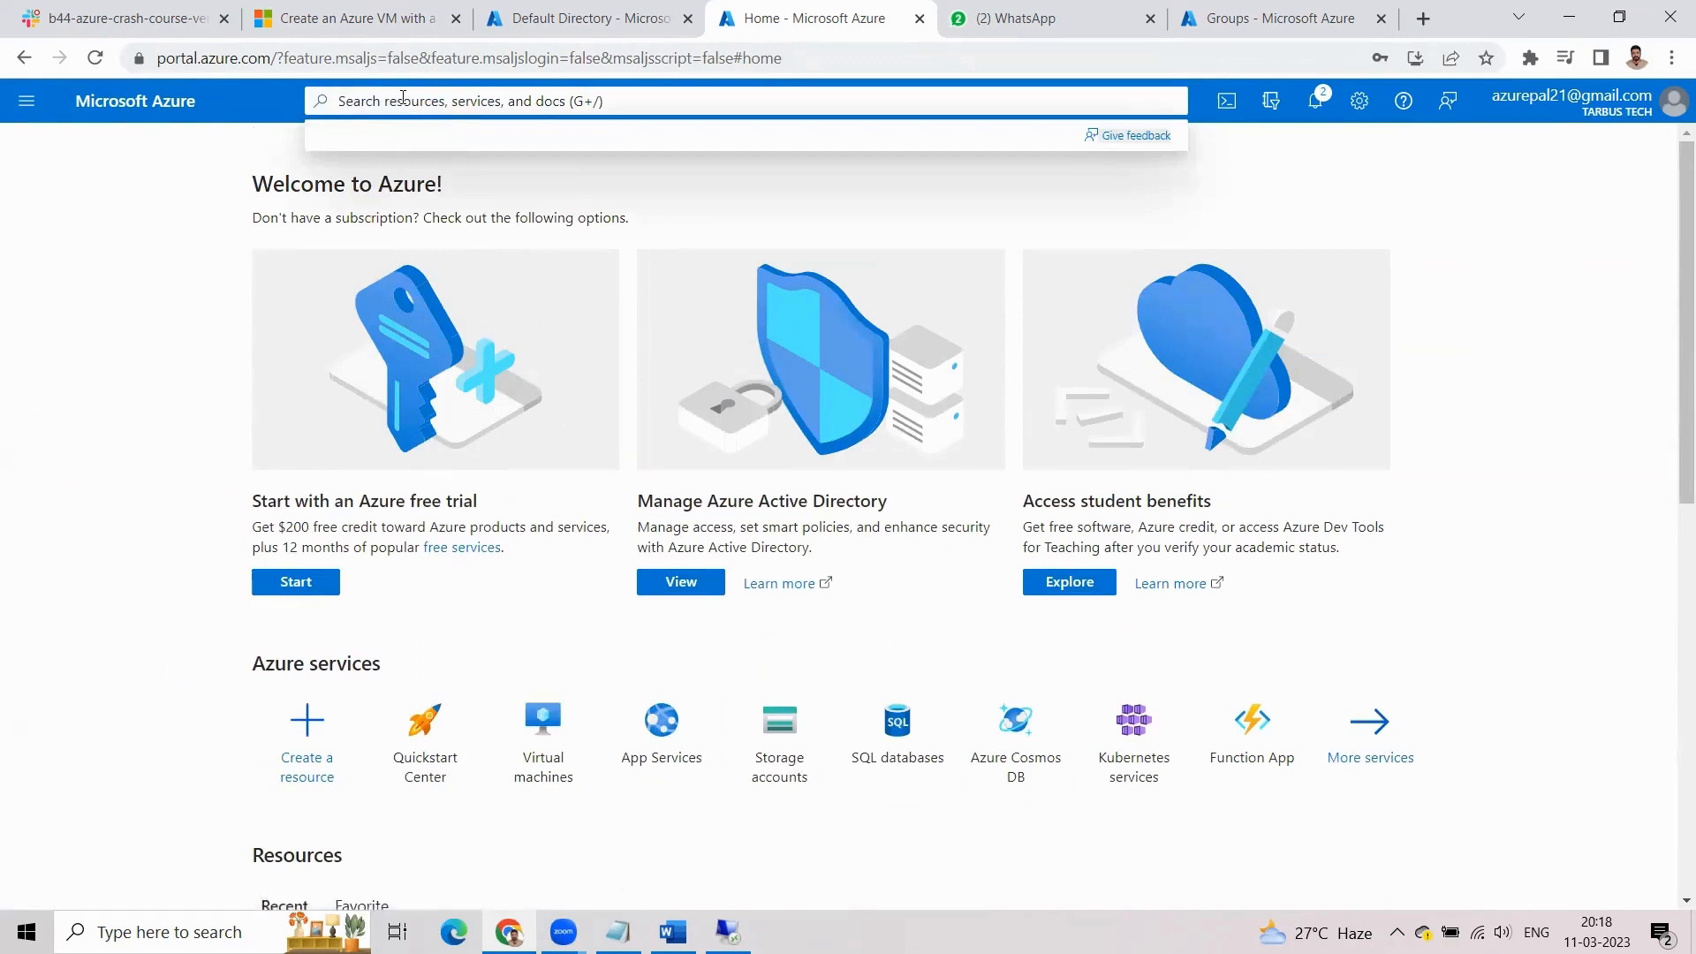
type("azure")
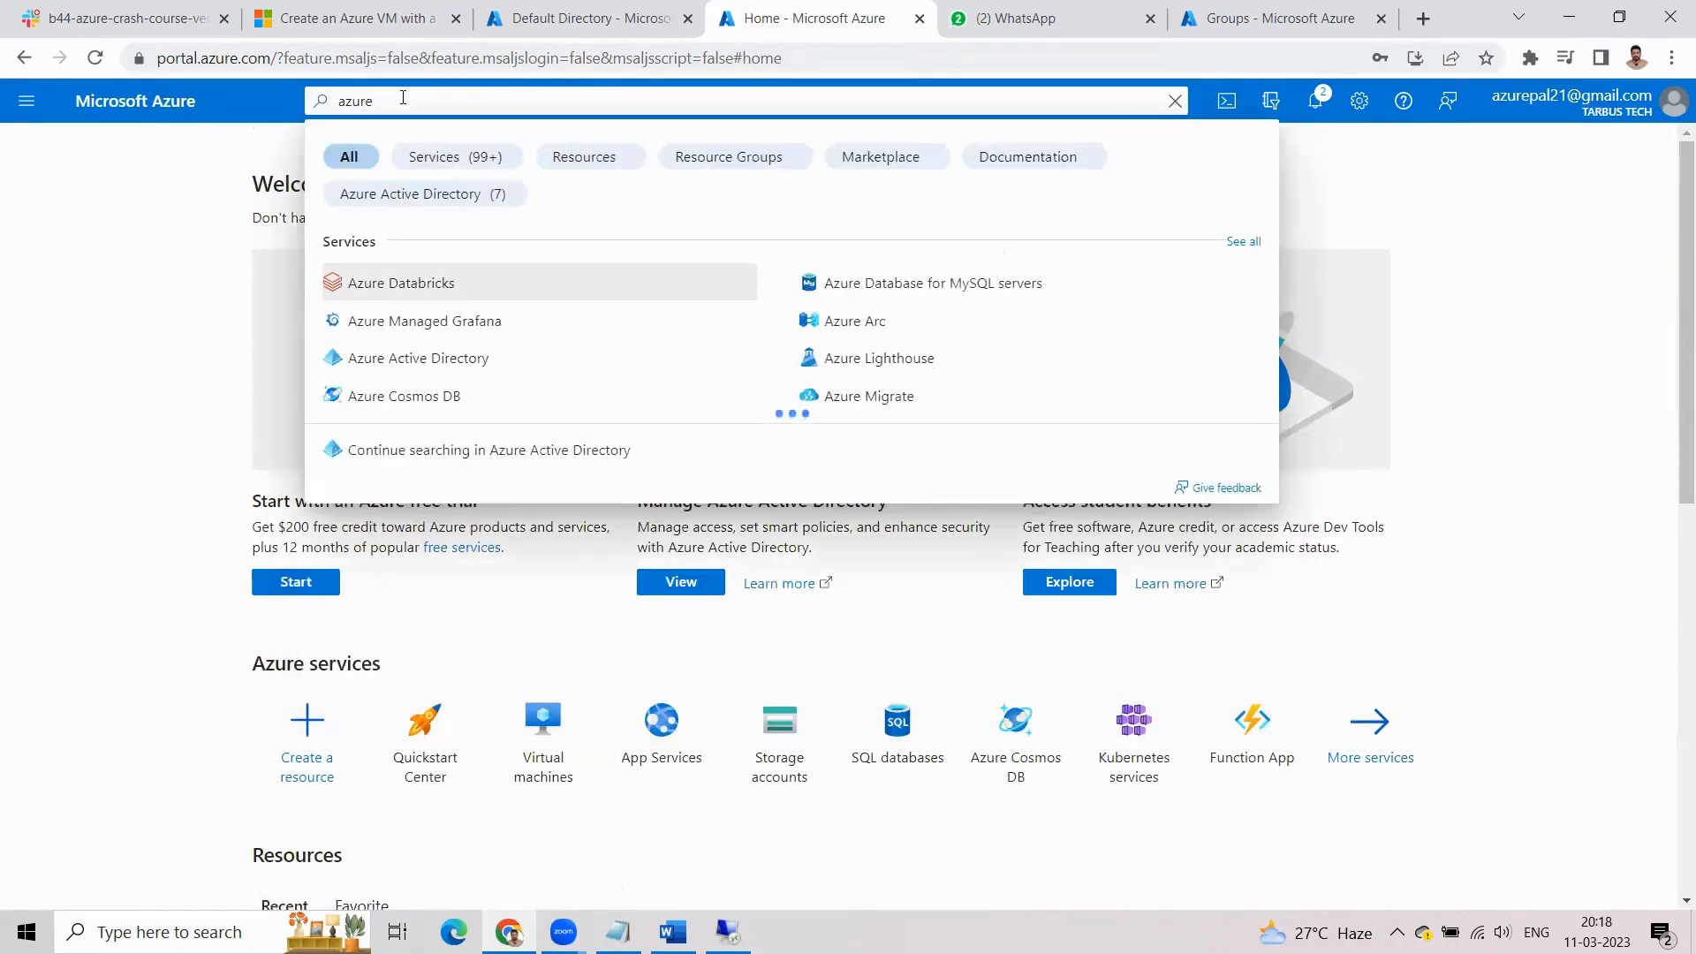
left_click(386, 395)
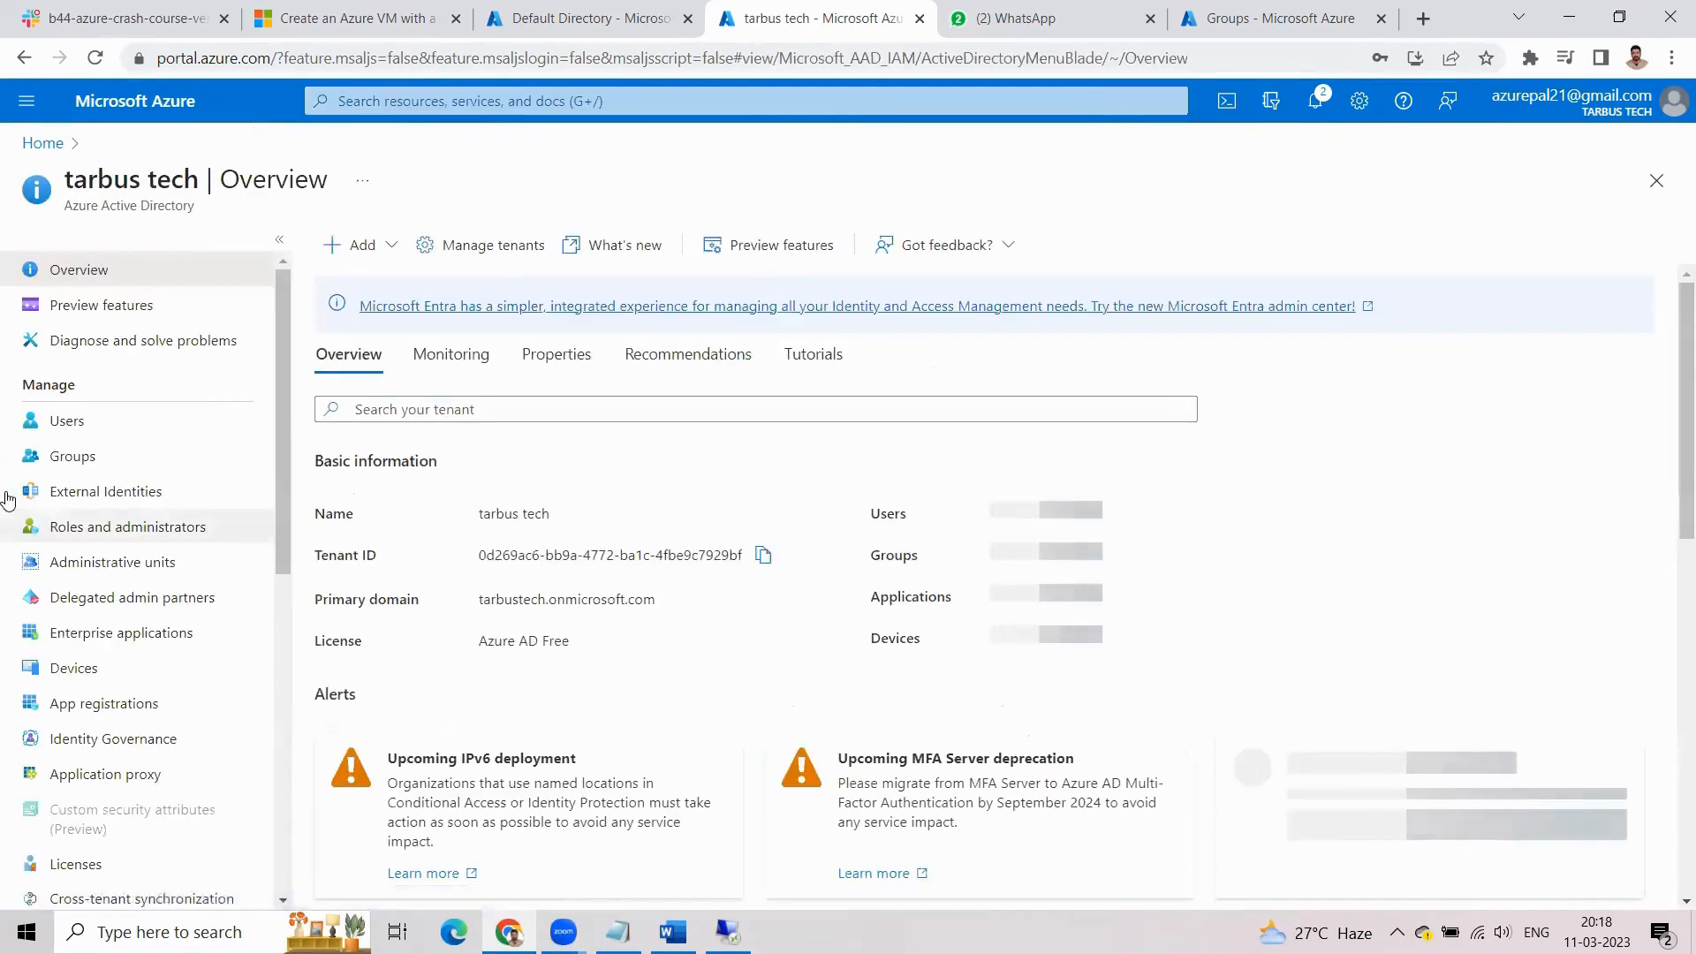
left_click(54, 455)
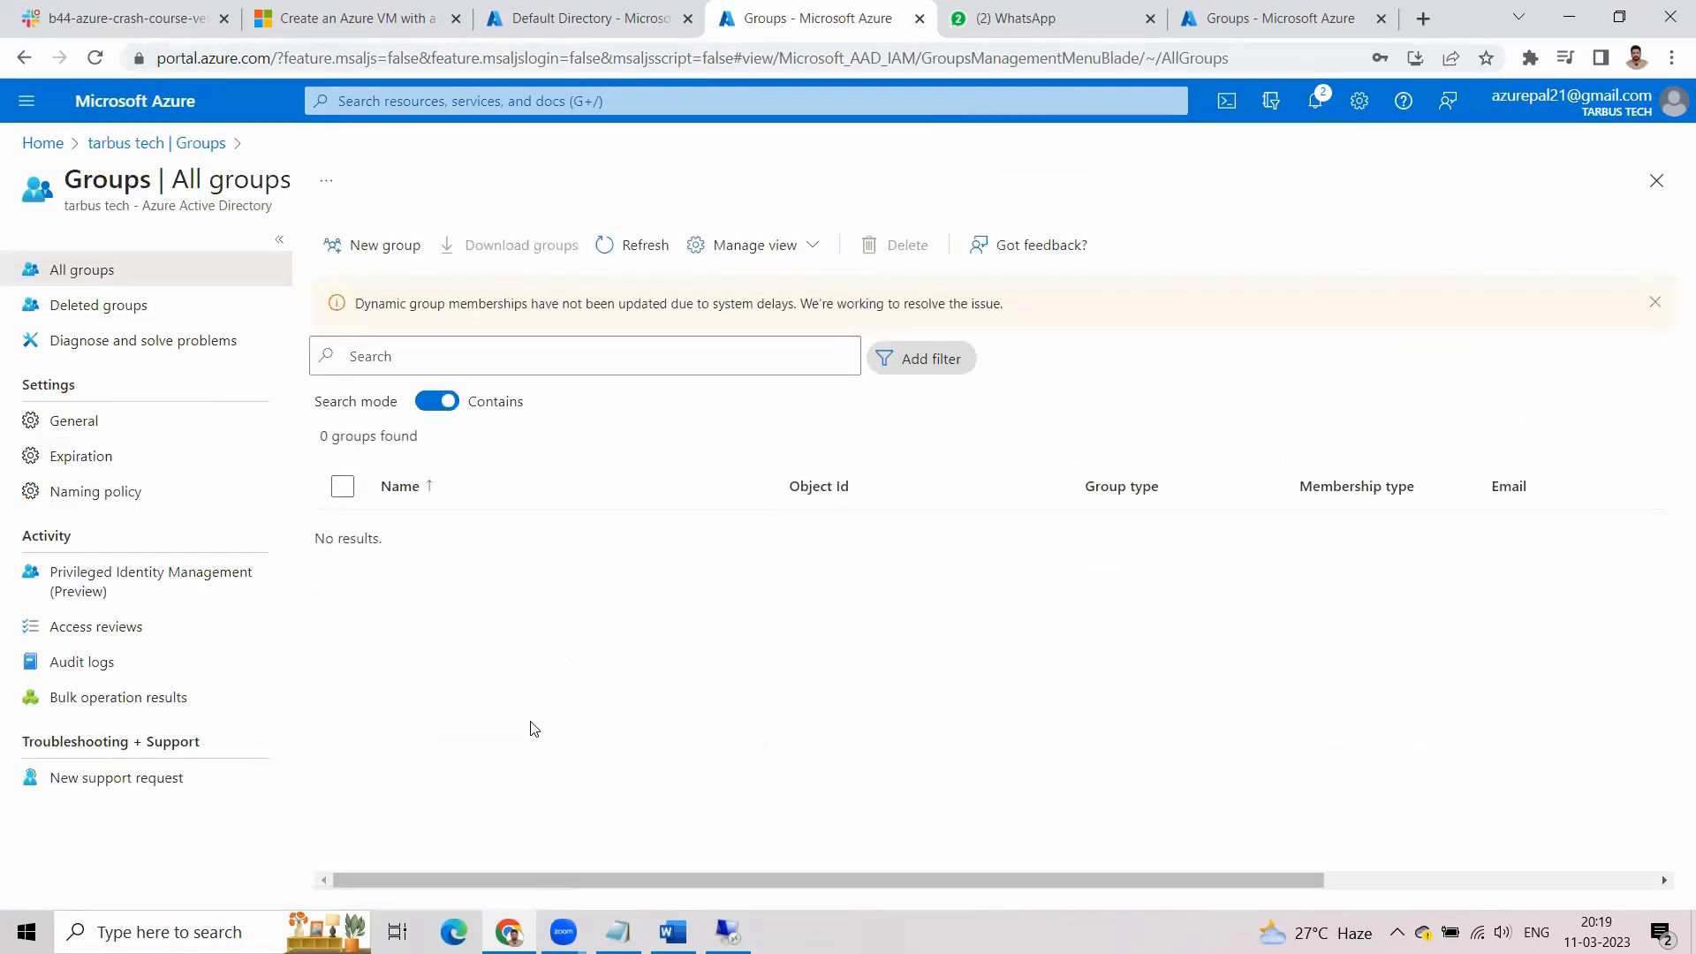
Check the Azure AD Connect configuration progress in the remote session and return to the Azure portal's Default Directory page.
left_click(731, 929)
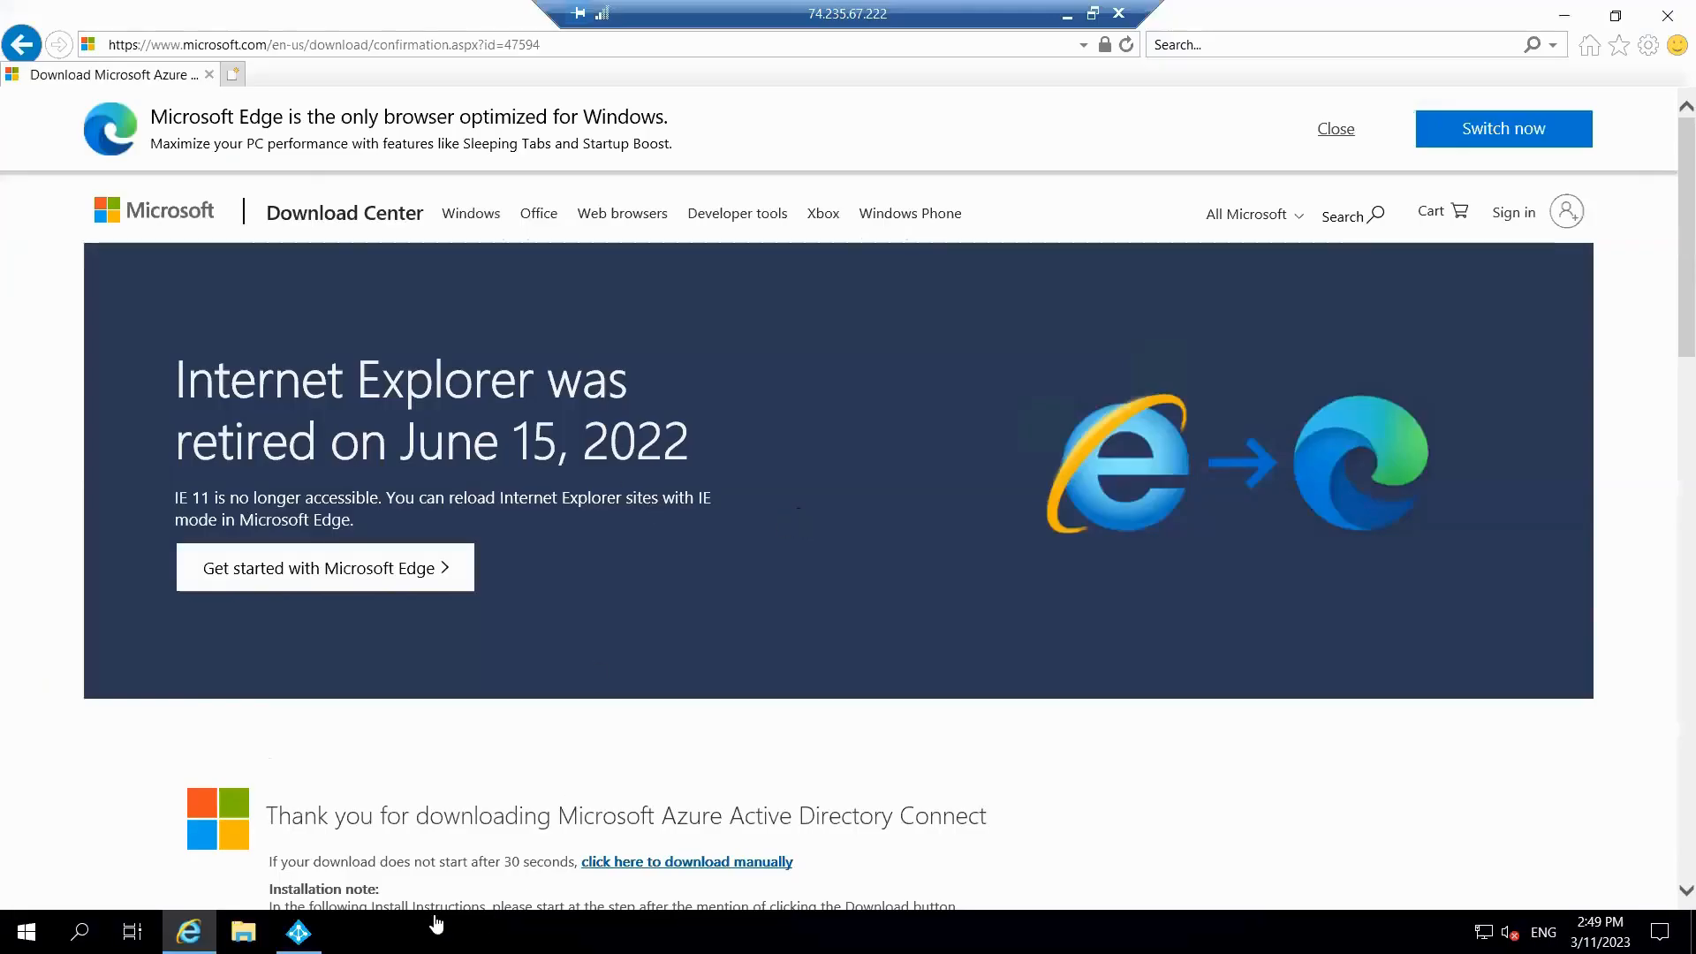
left_click(298, 932)
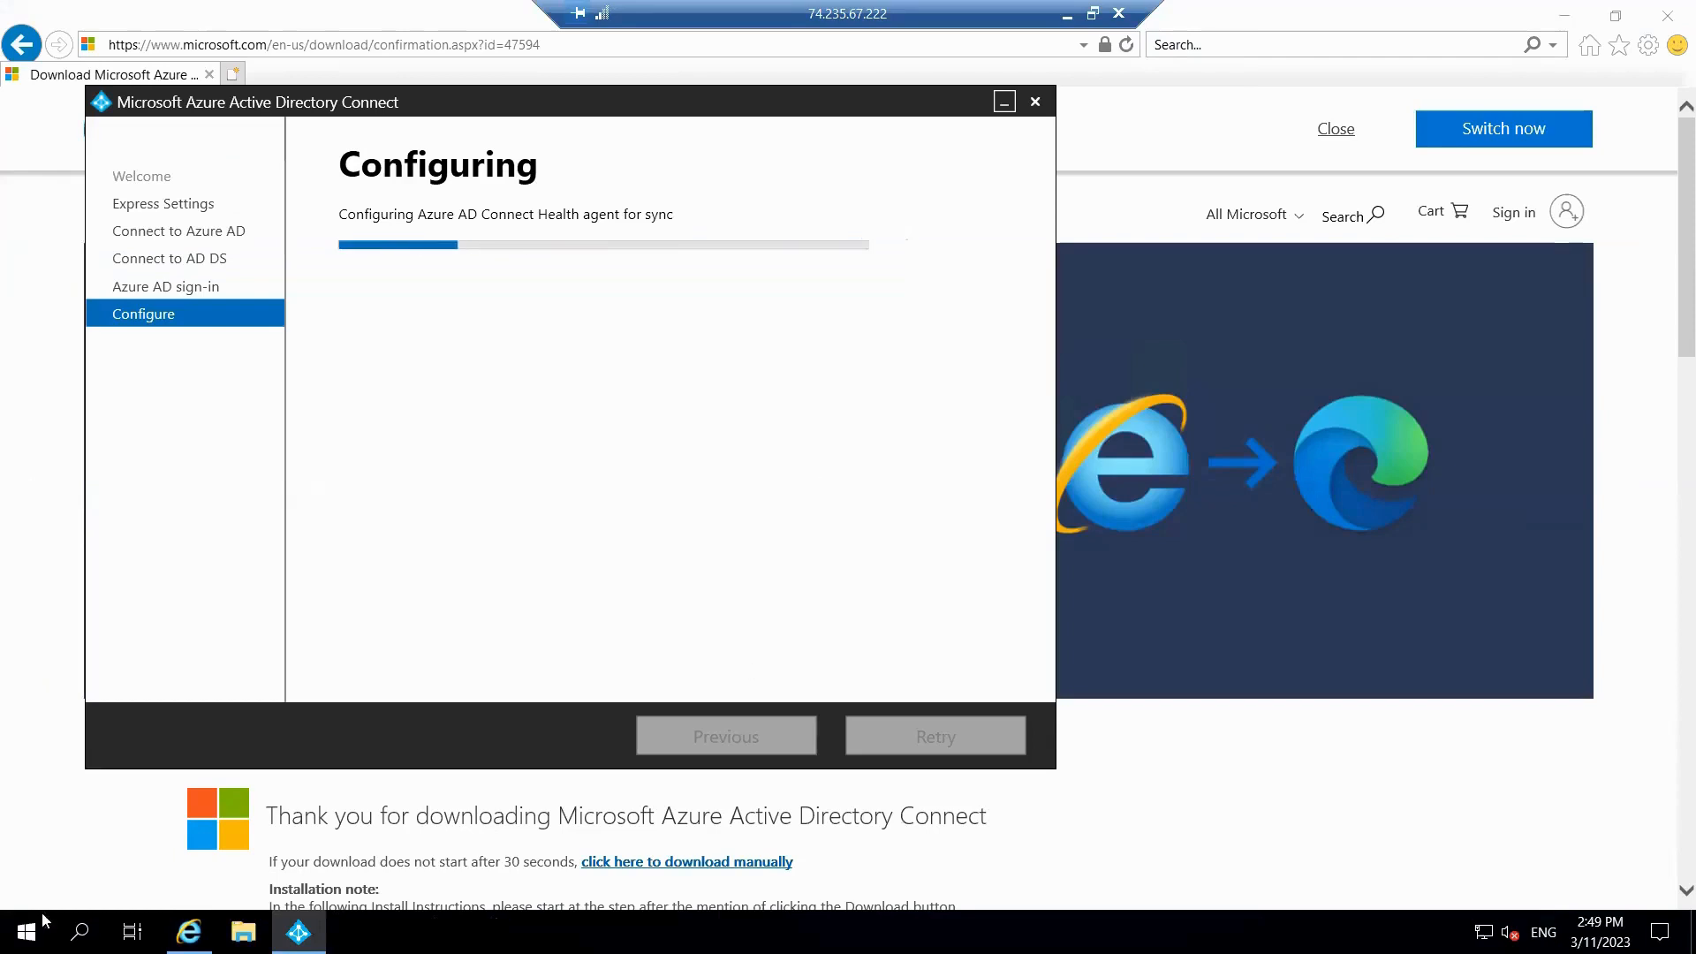
left_click(1066, 14)
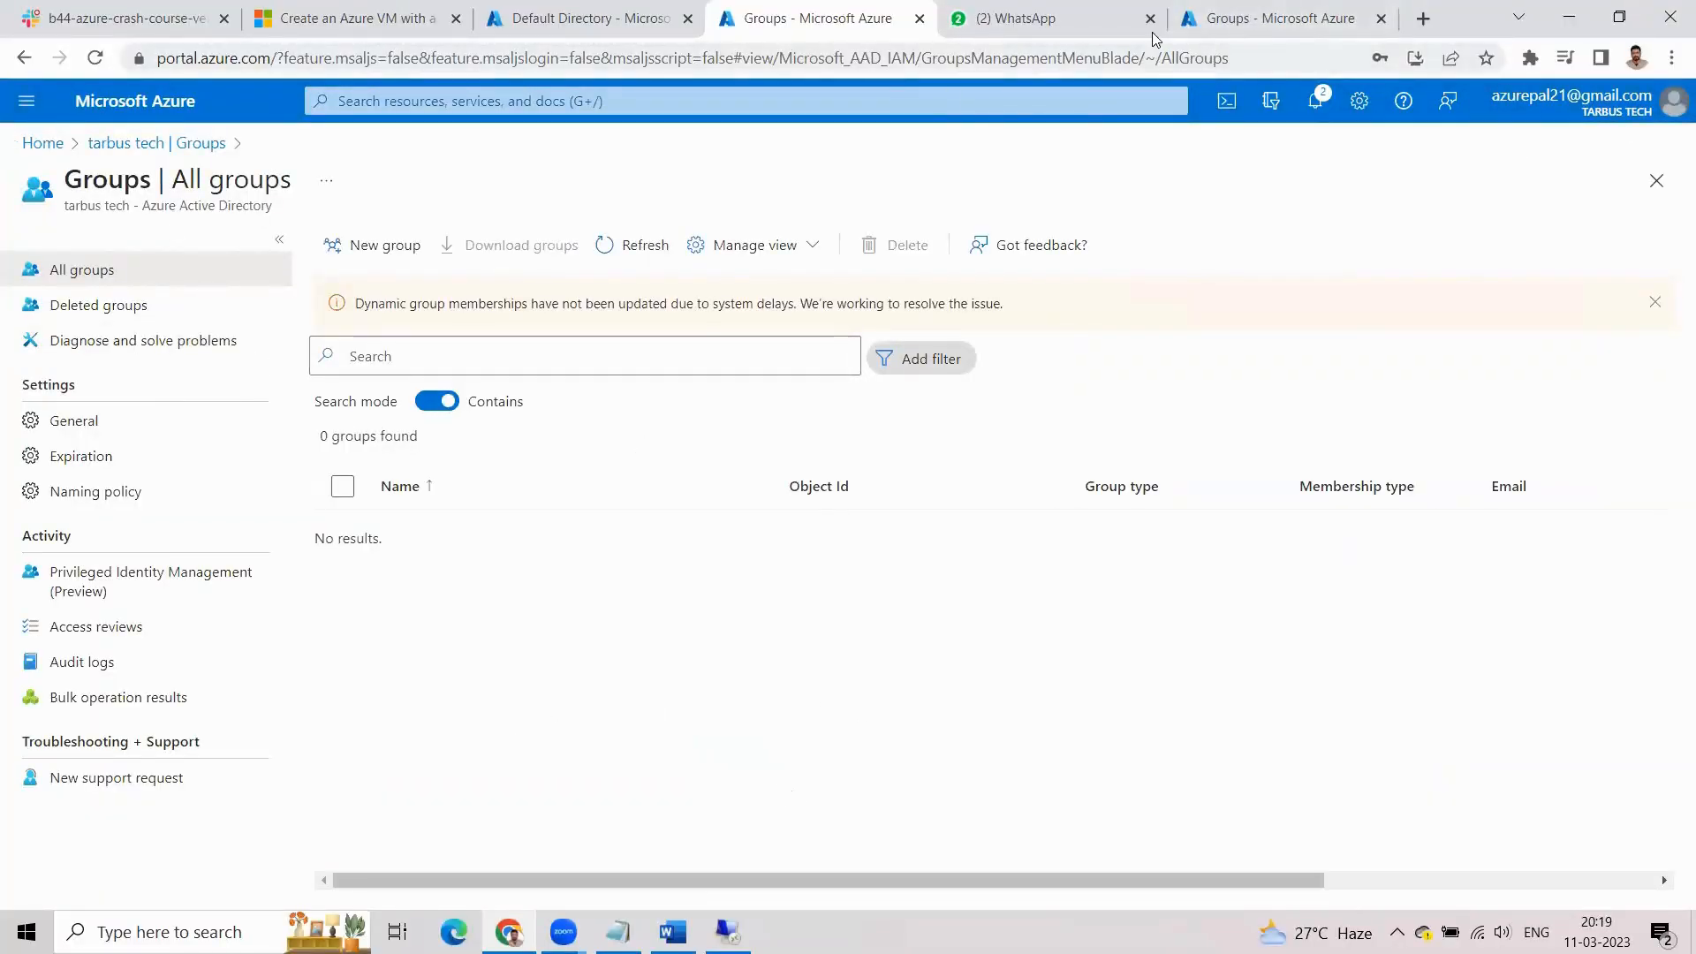
left_click(592, 19)
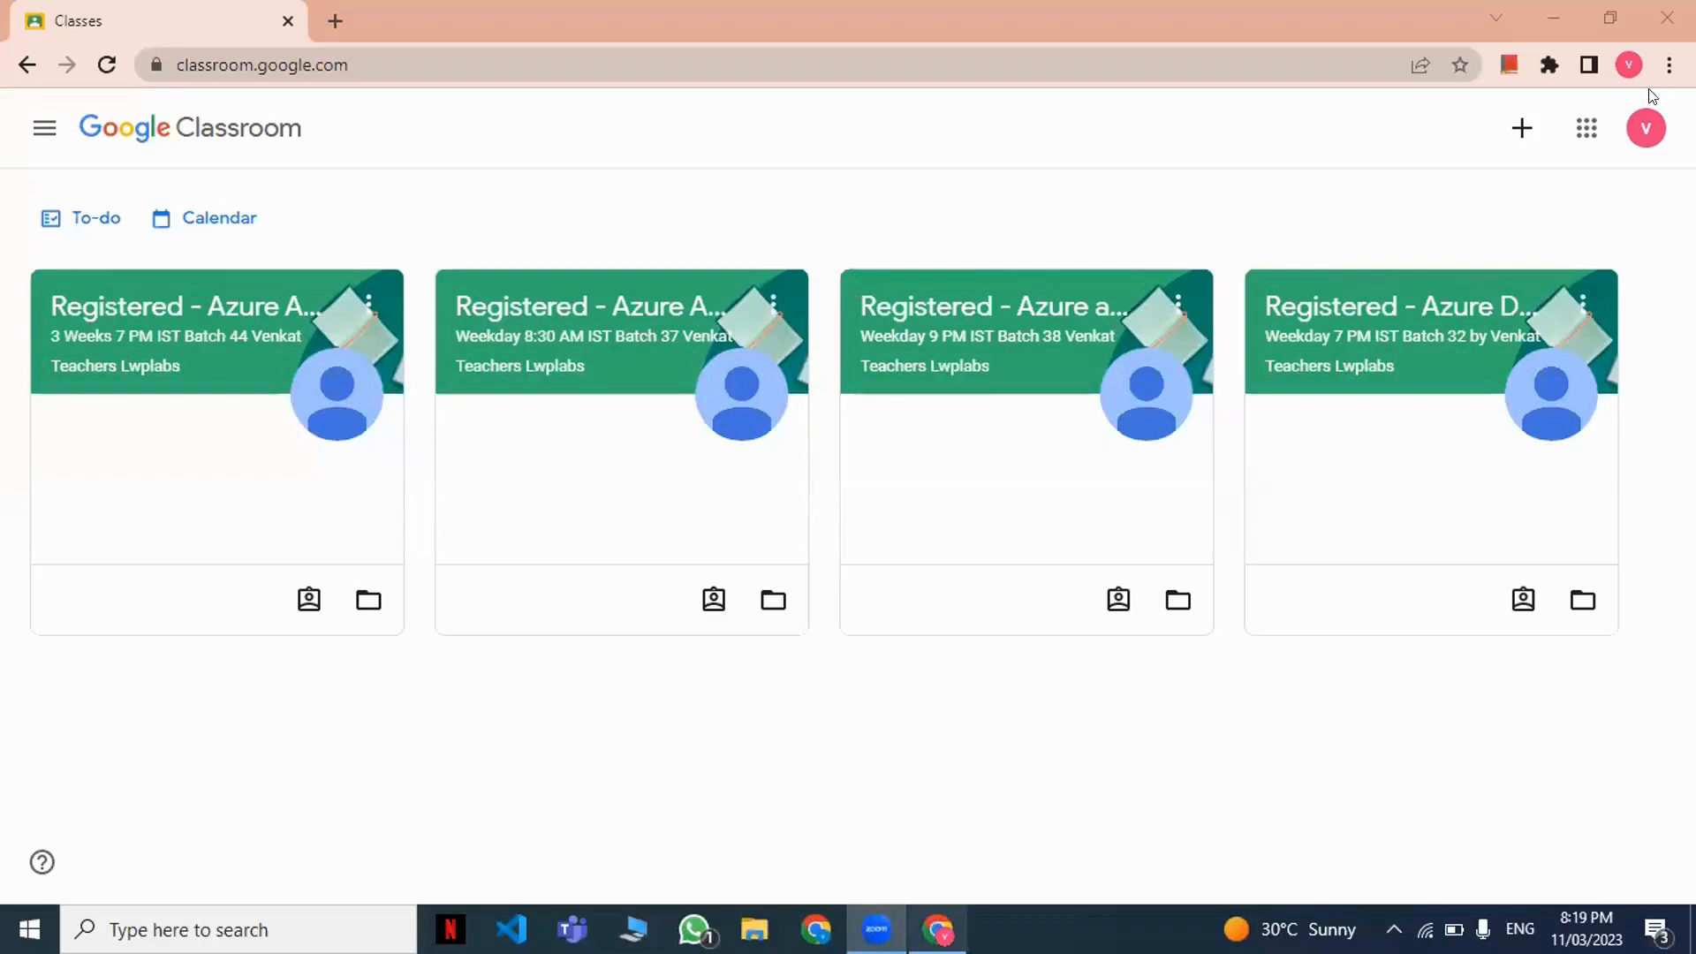
Switch to the browser profile signed in to the Wilmer Technologies Azure portal, search for "service" and open Service Health.
left_click(1627, 65)
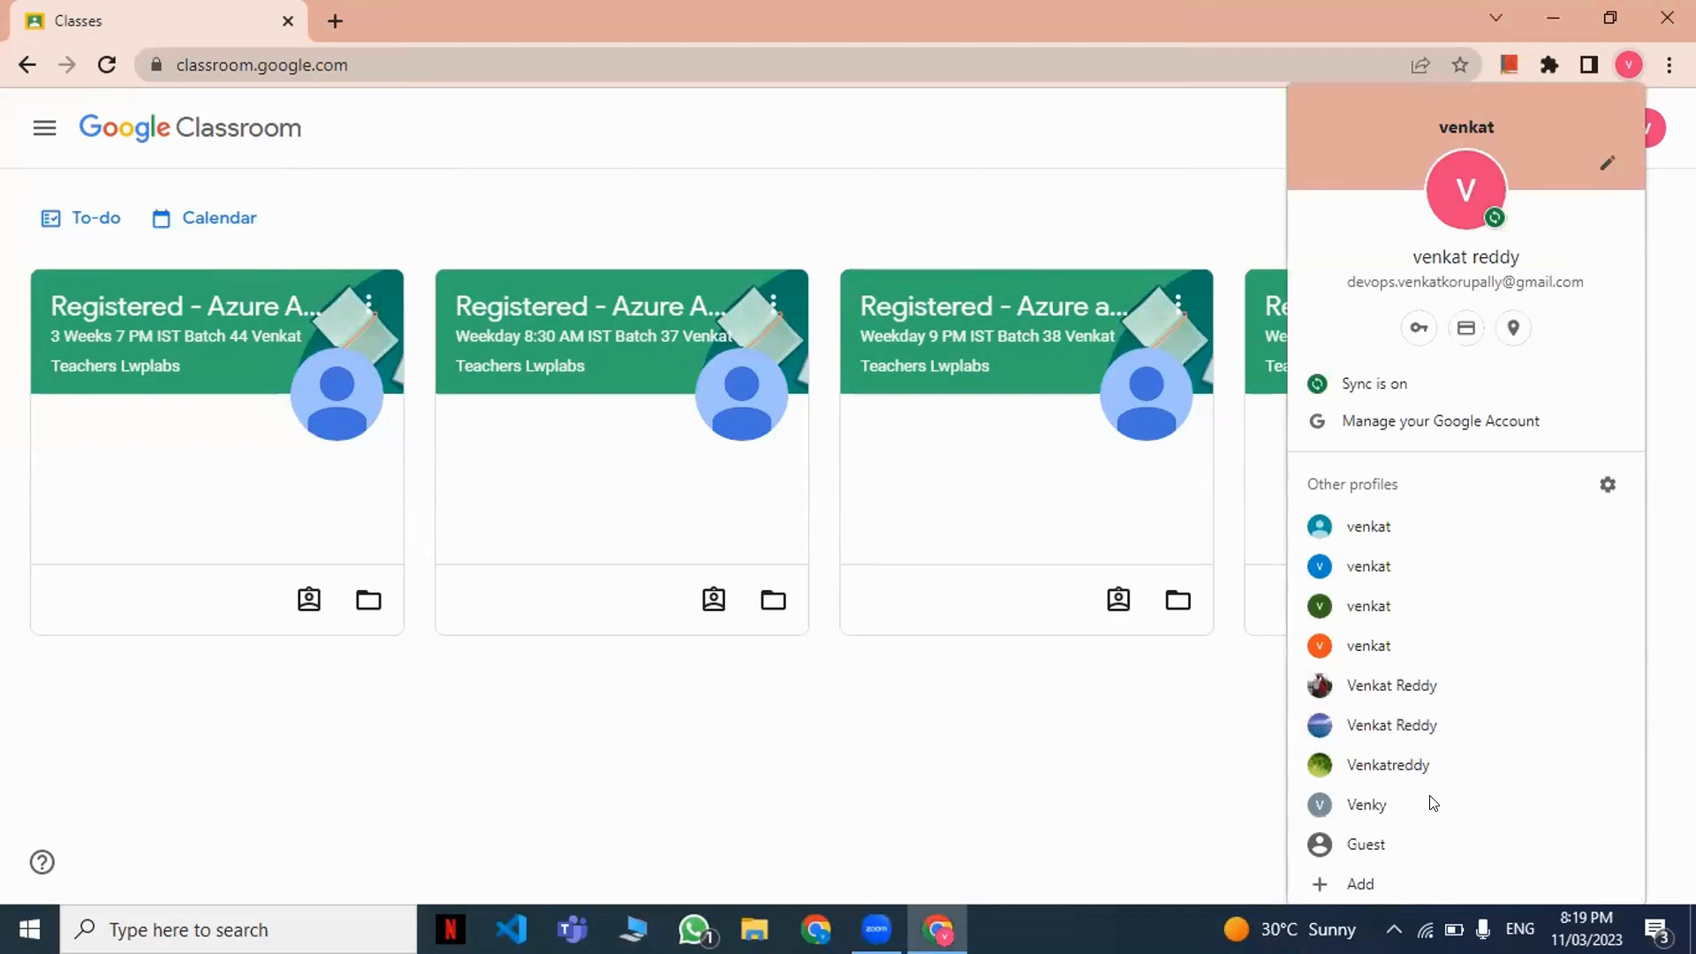
left_click(1365, 804)
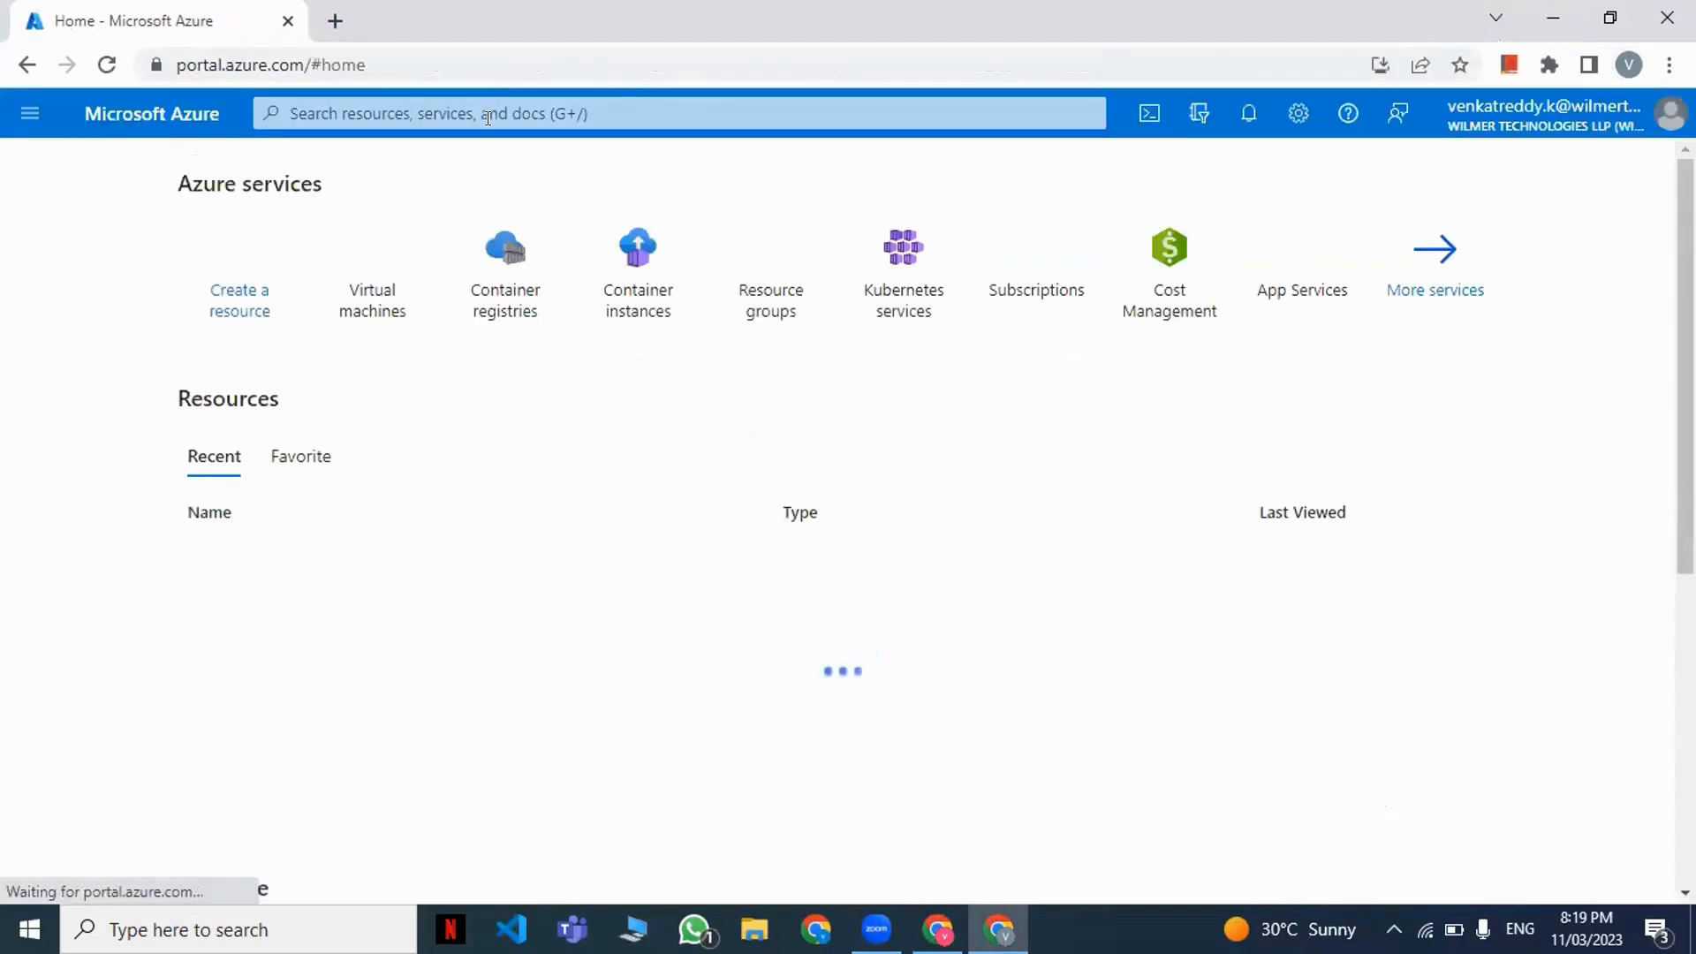
left_click(487, 112)
type("service")
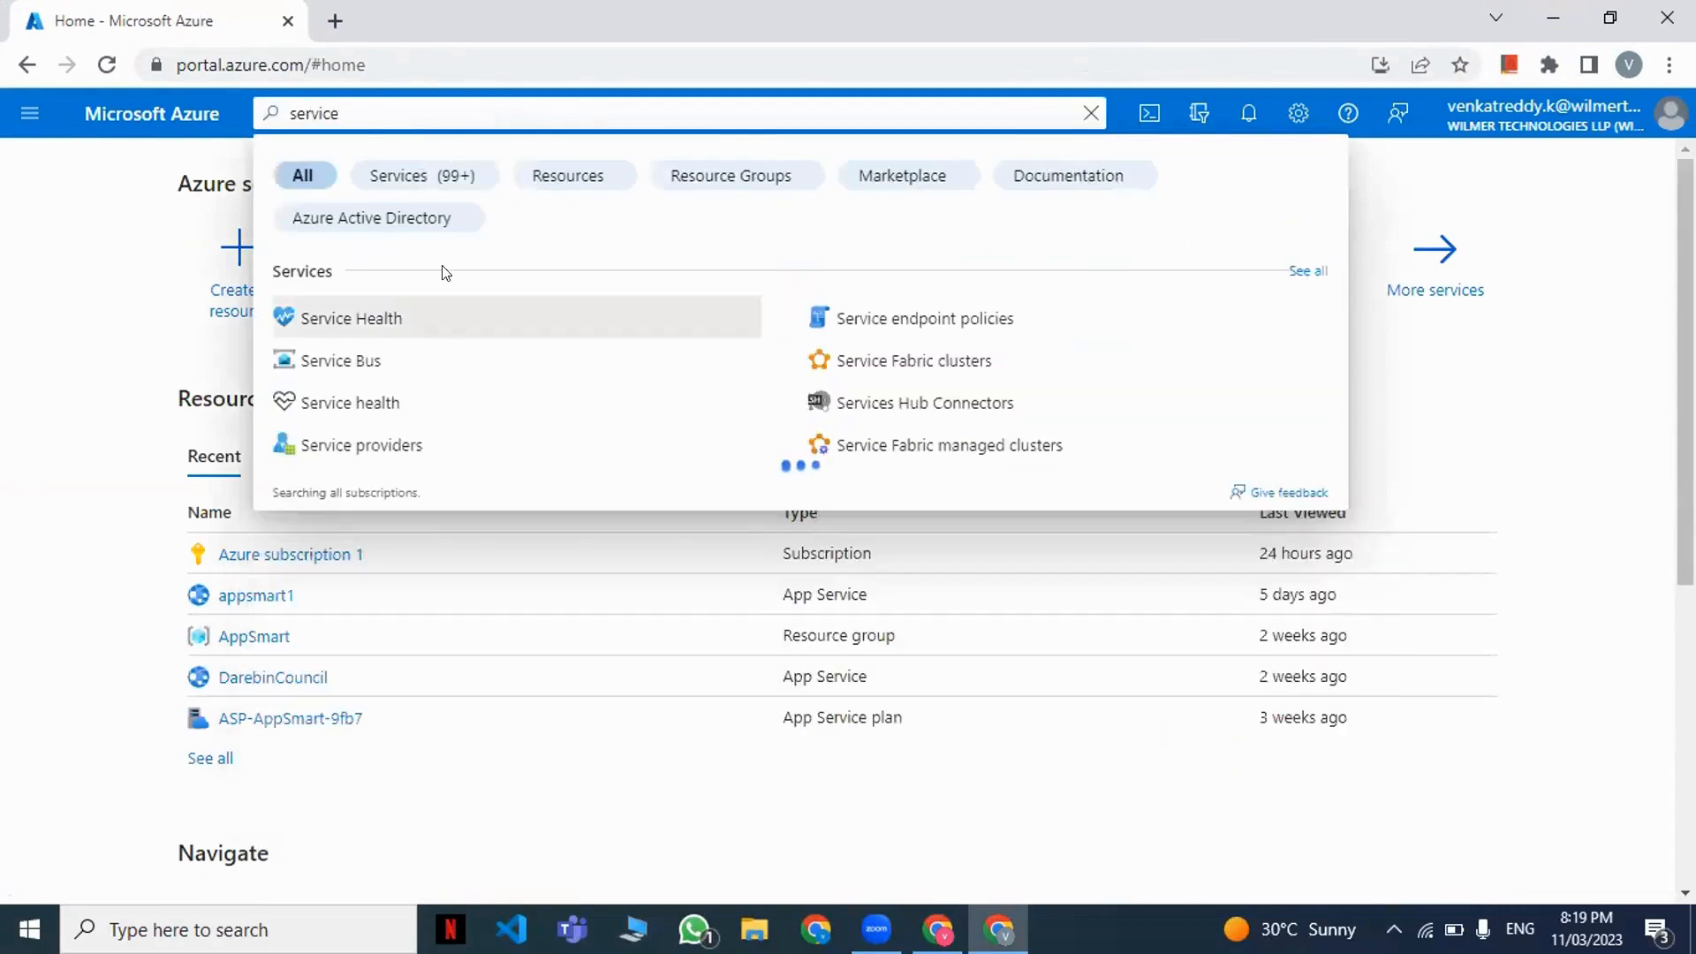
left_click(405, 316)
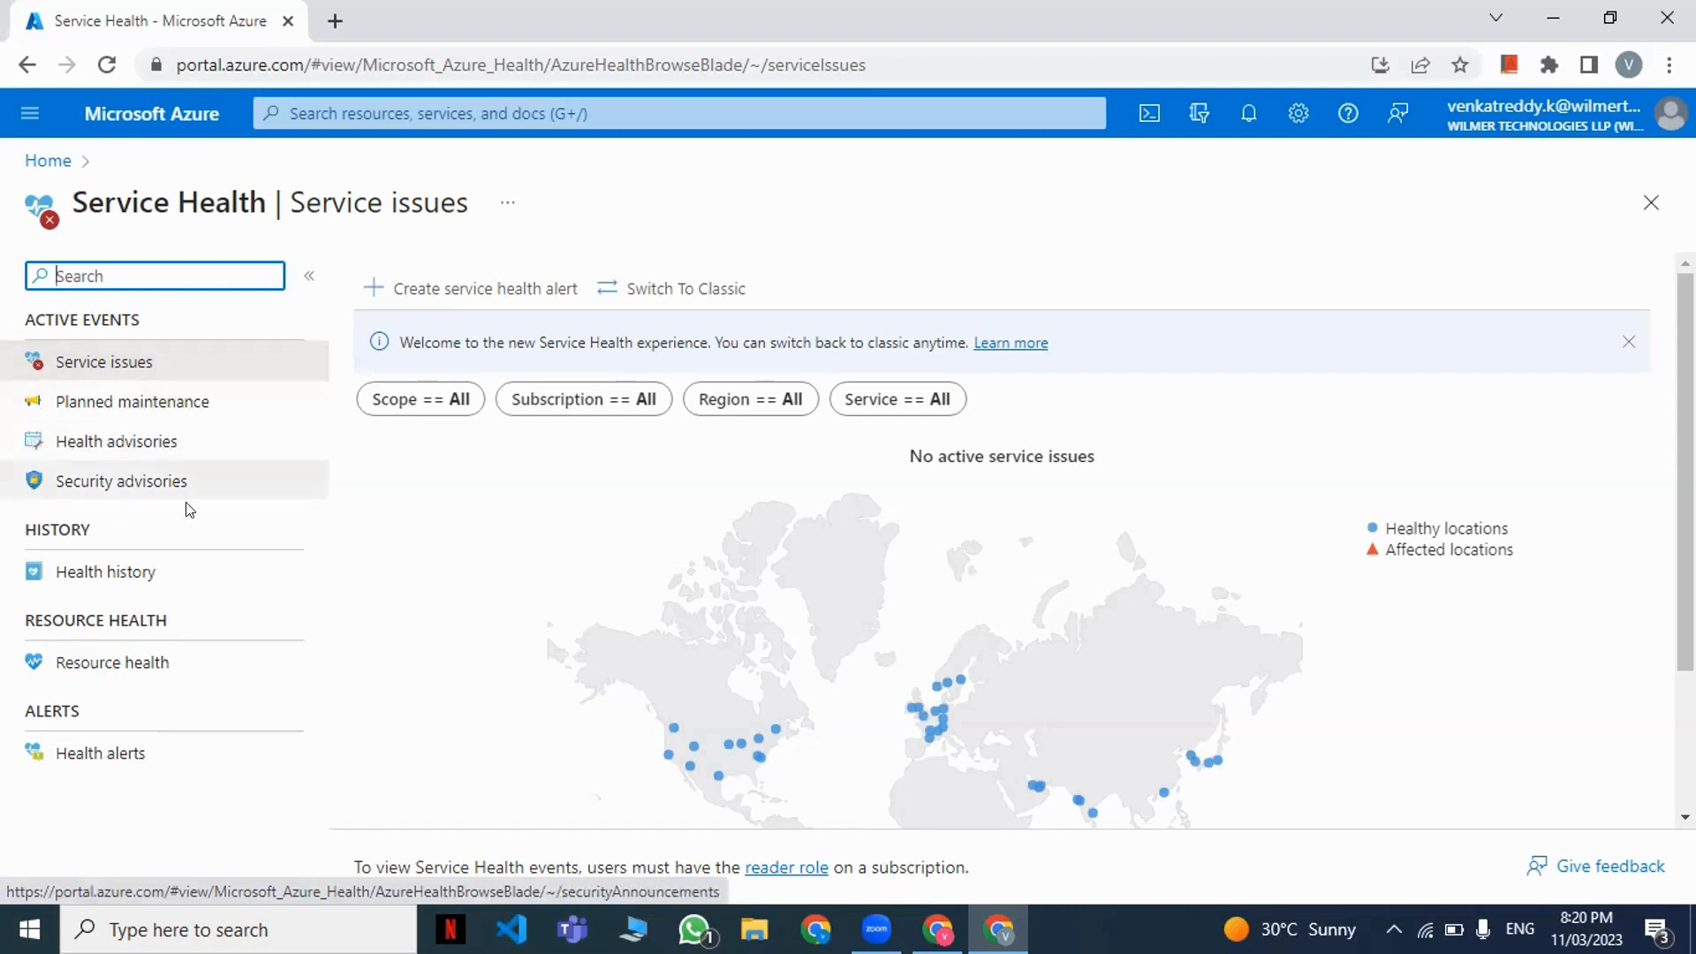
Examine Service Health's service issues map, resource health, health alerts and health history, and return to the service issues.
left_click(117, 367)
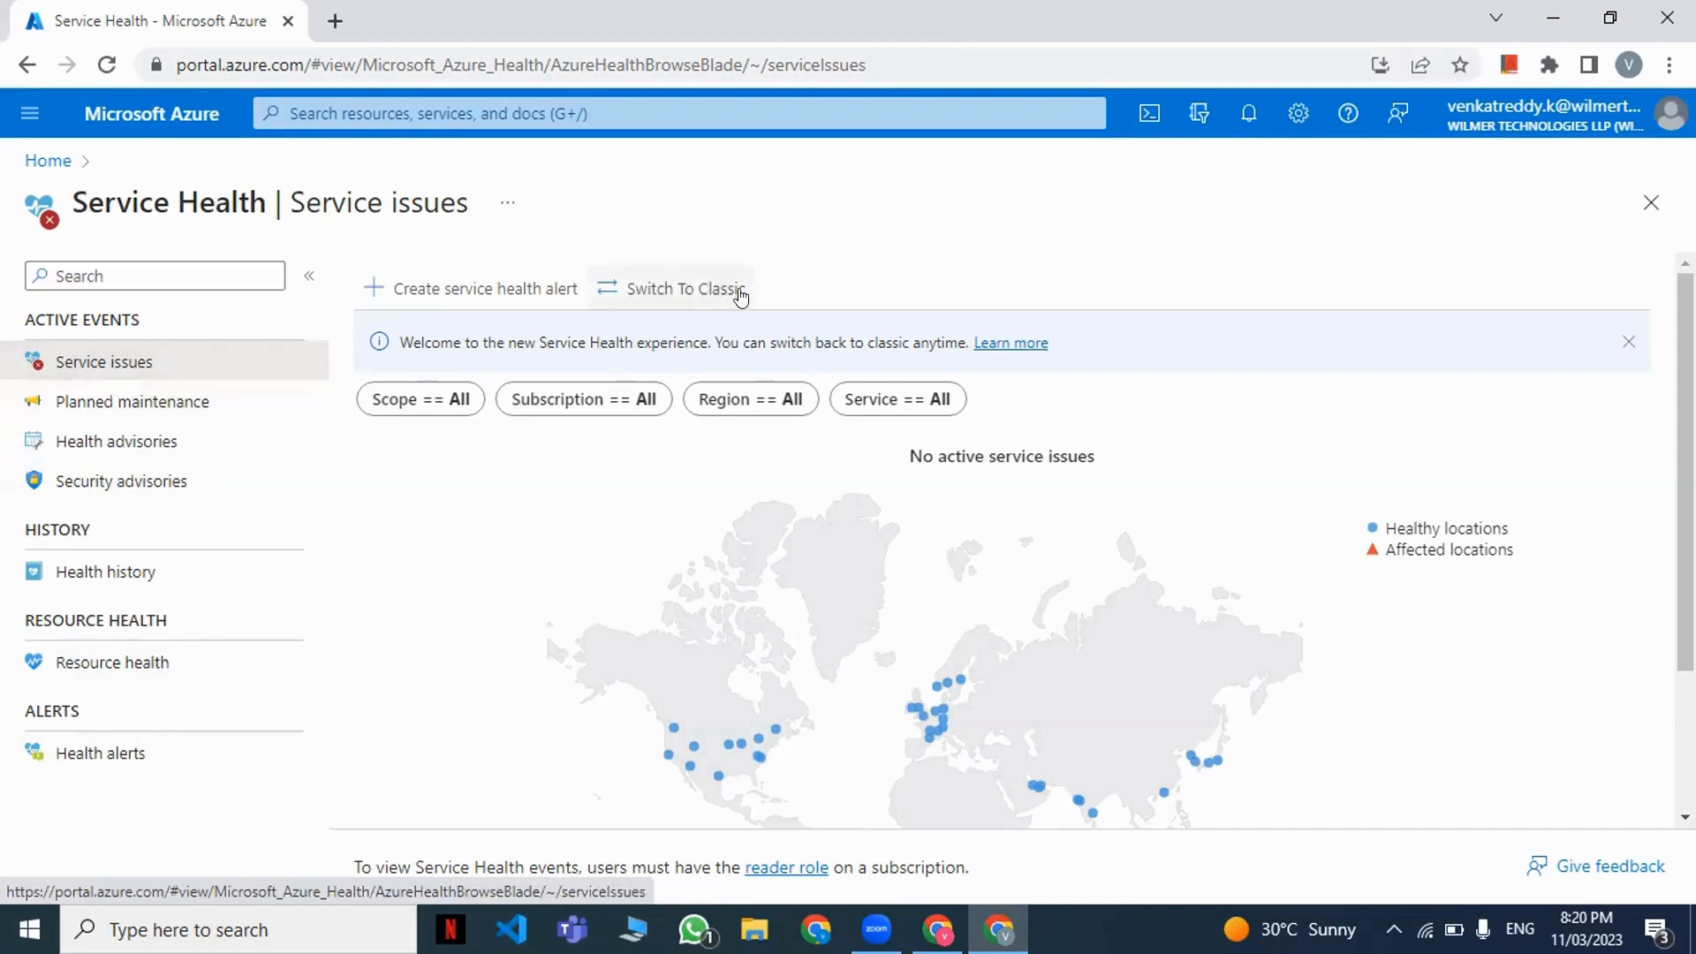
scroll(966, 535, "down", 2)
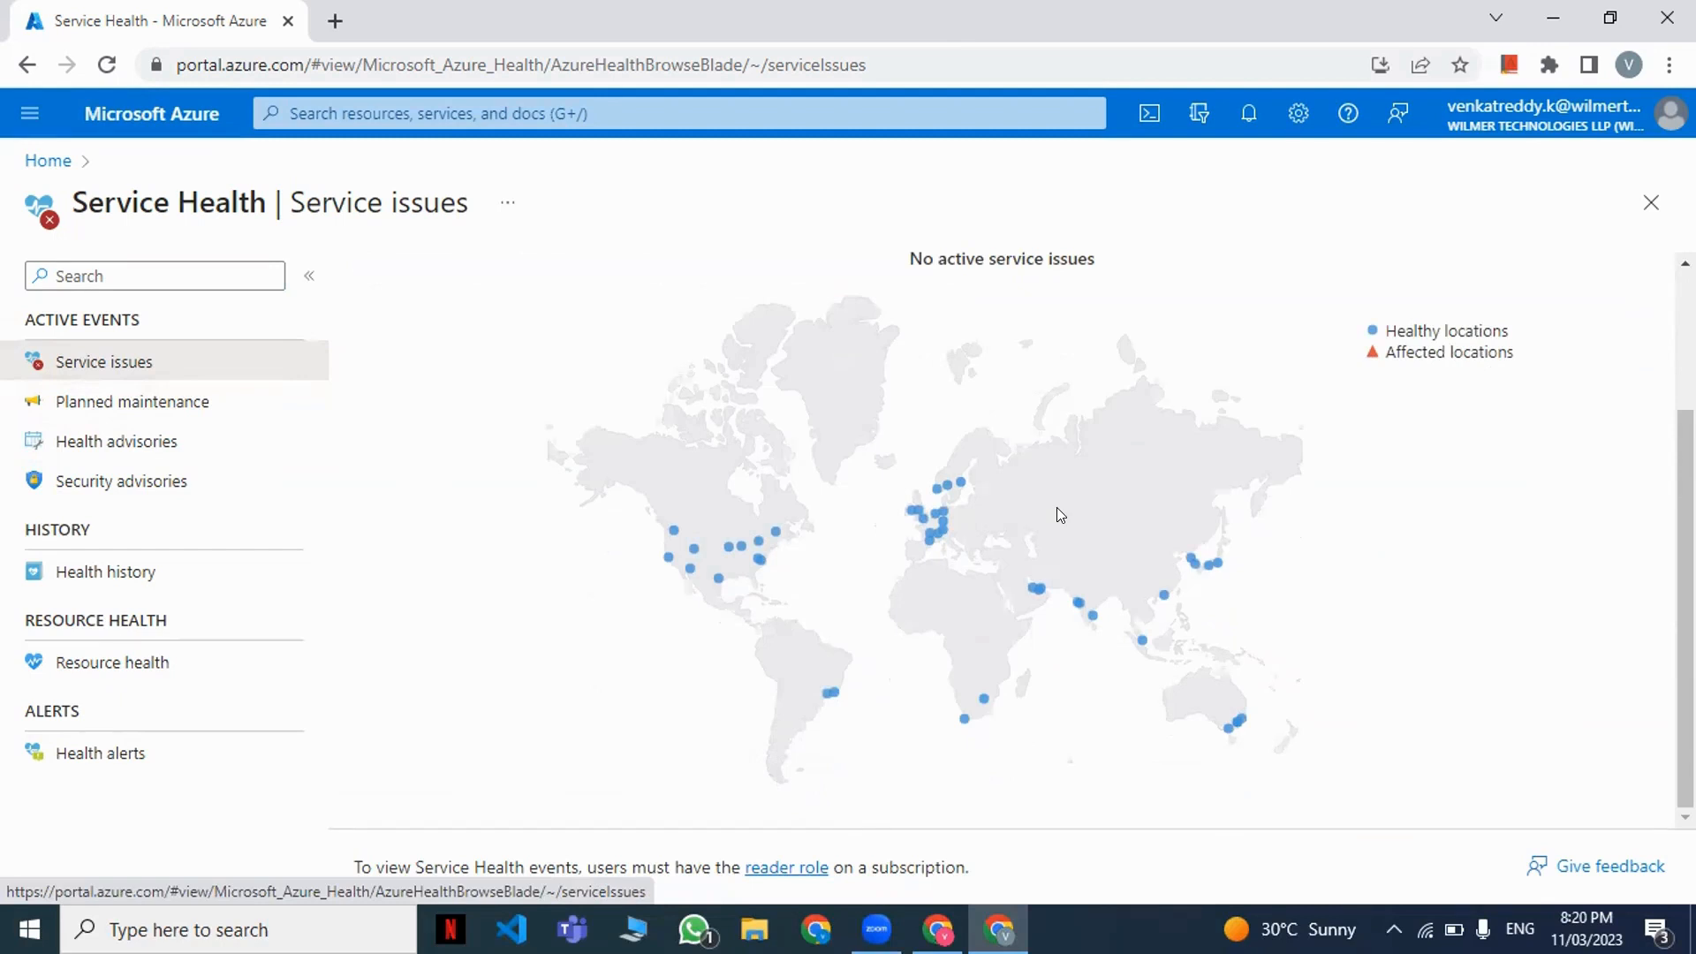
left_click(69, 667)
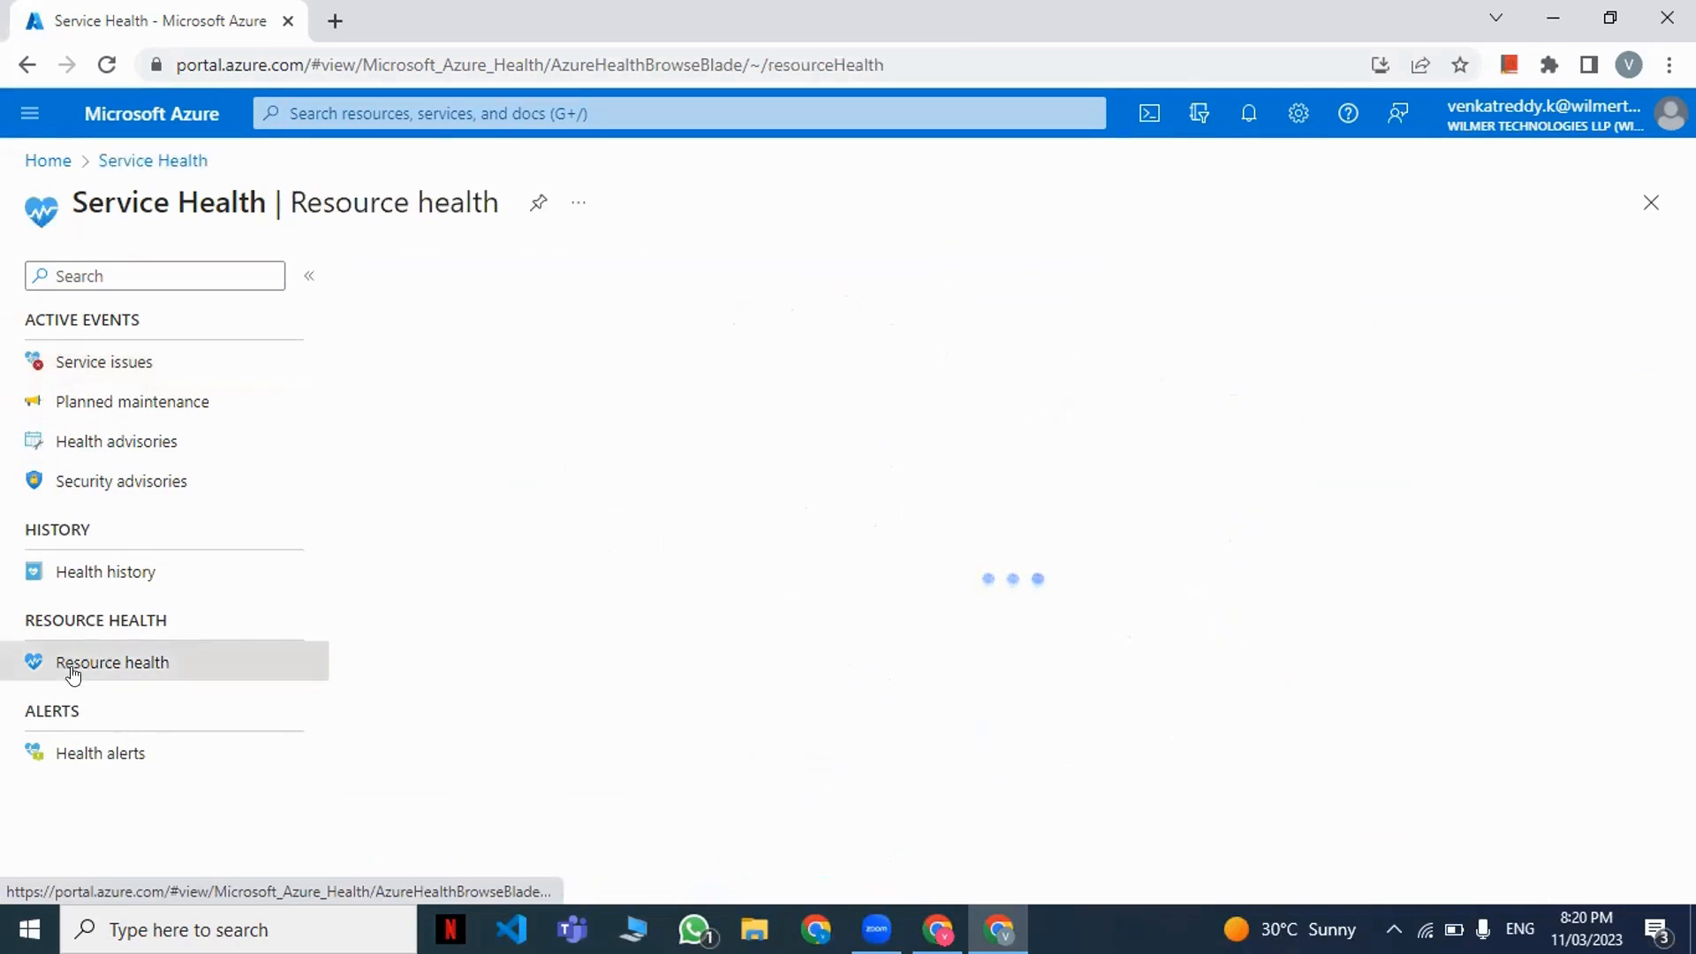
left_click(86, 753)
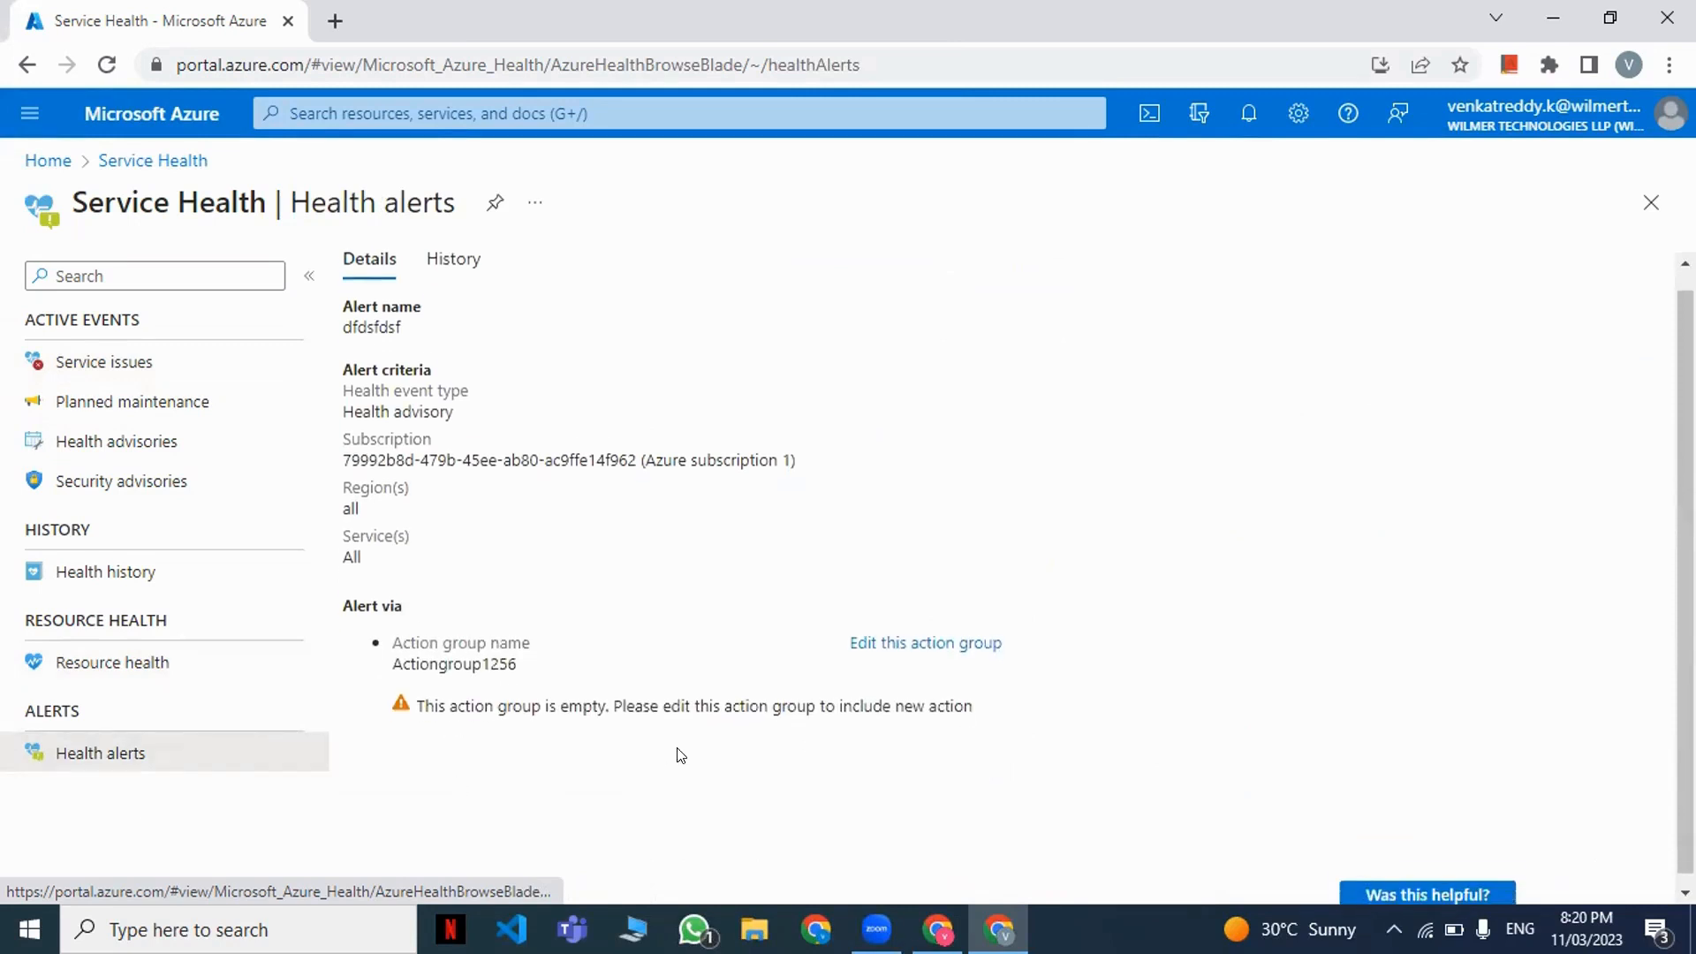
scroll(680, 755, "down", 1)
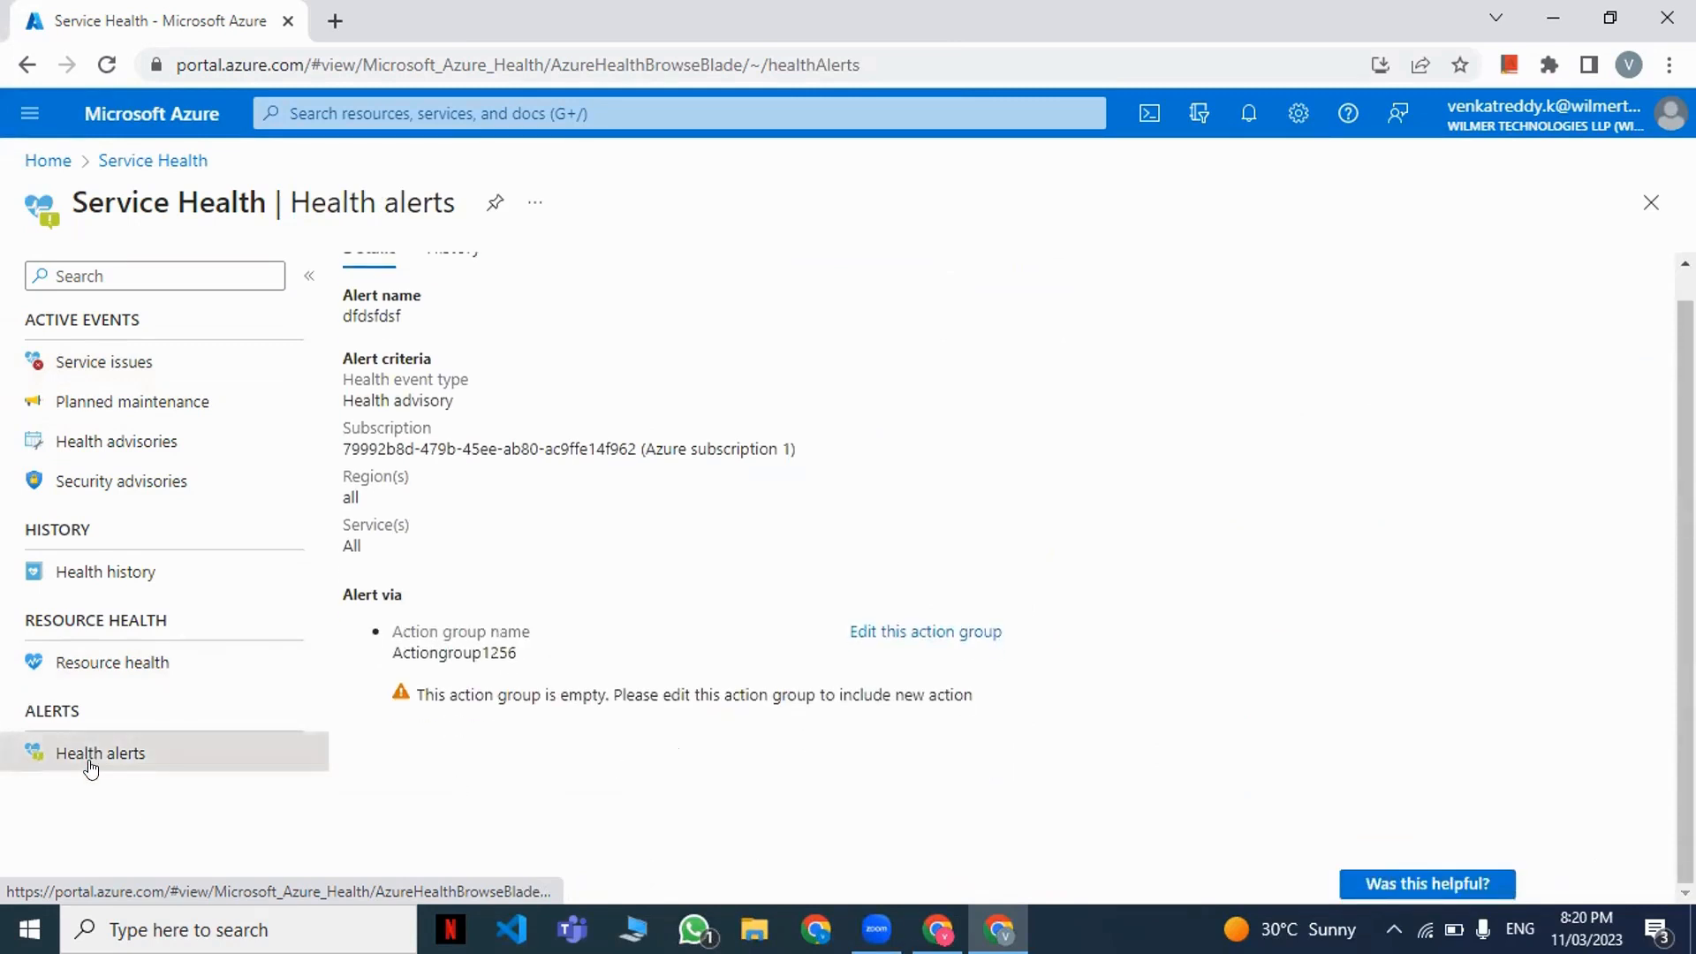
left_click(98, 571)
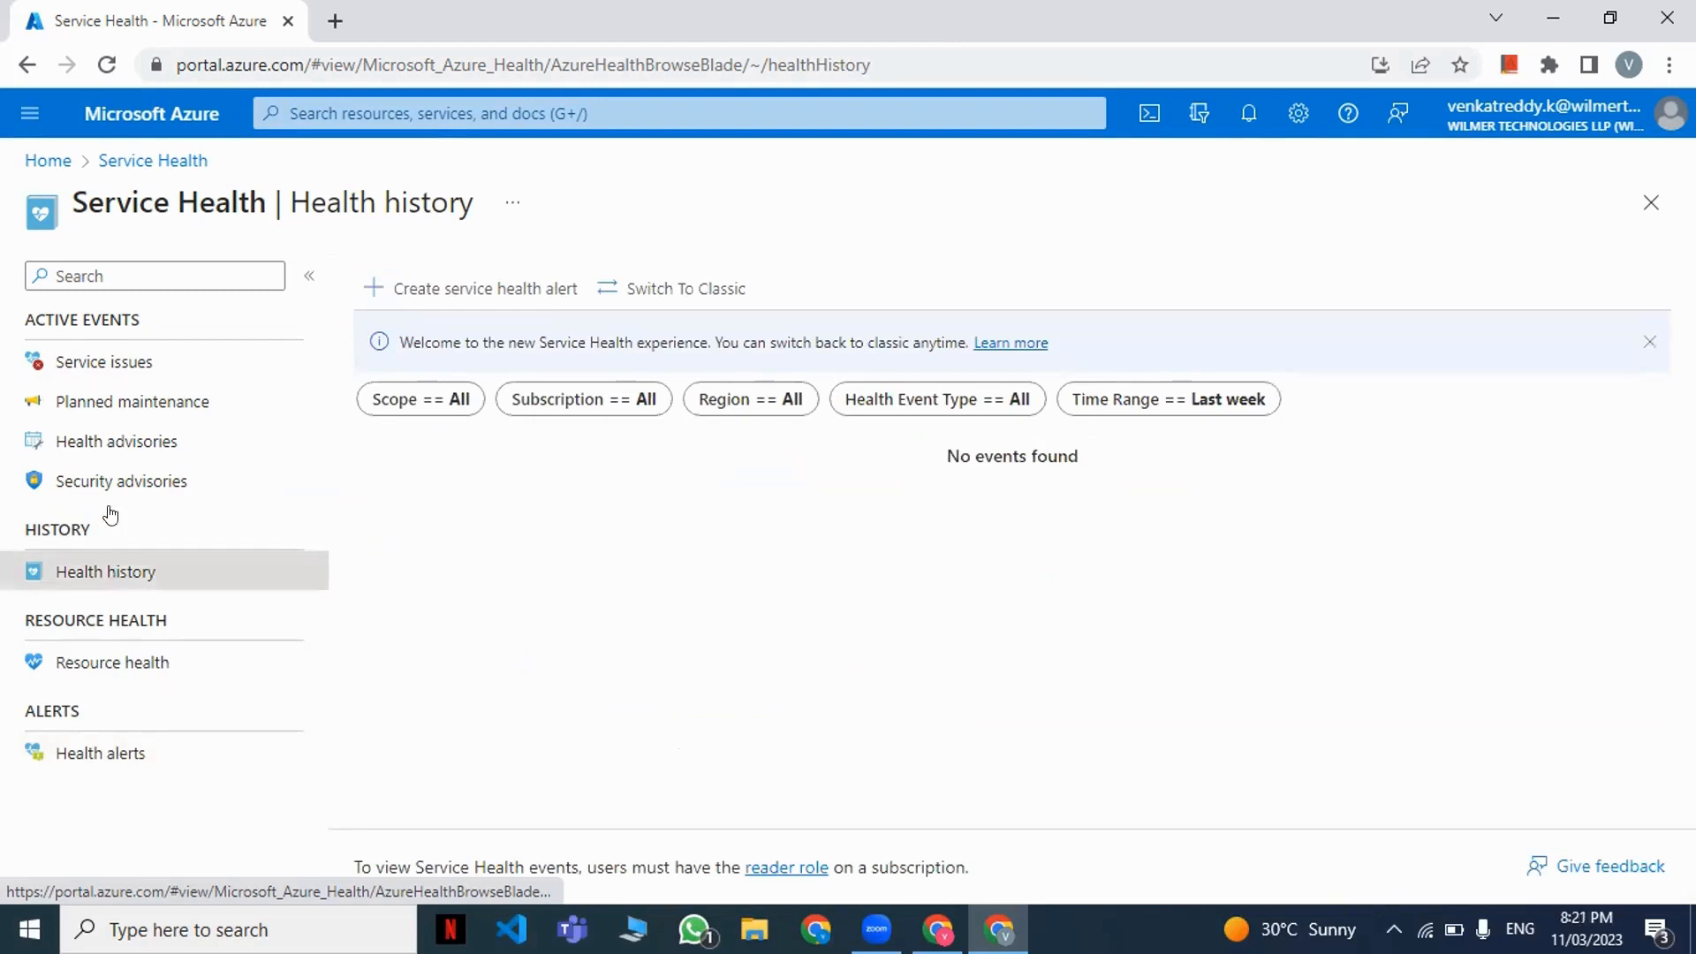
left_click(78, 363)
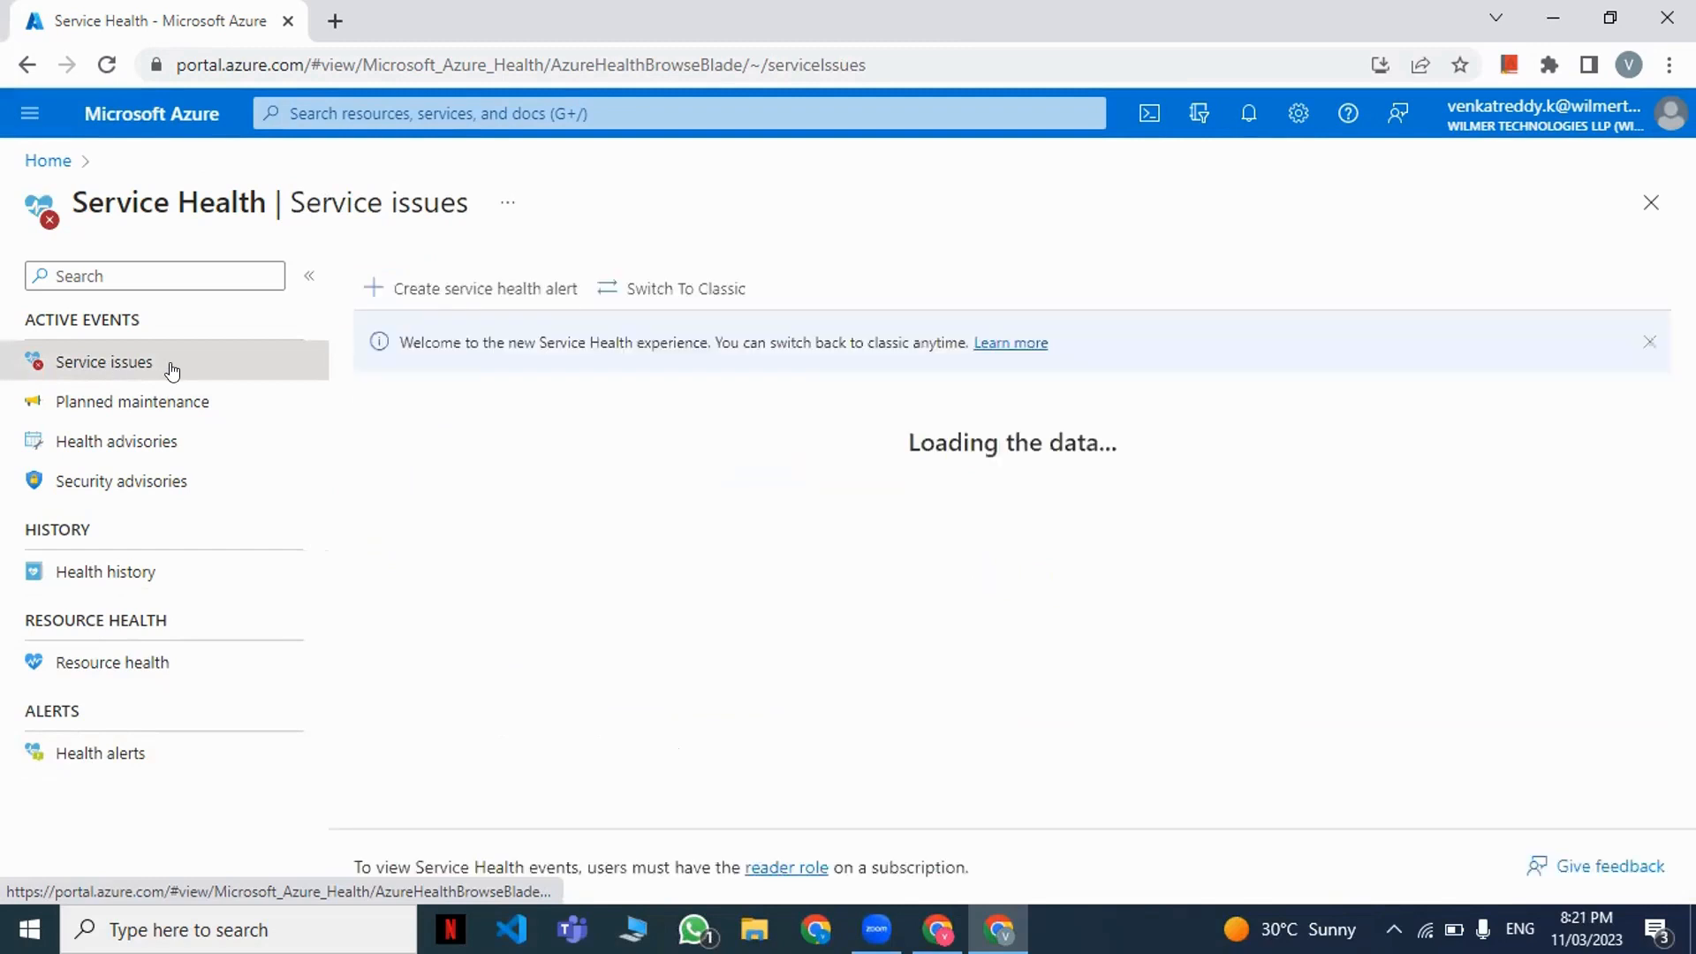
Start a service health alert rule for service issues, reviewing its condition settings and proceeding to its actions.
left_click(435, 291)
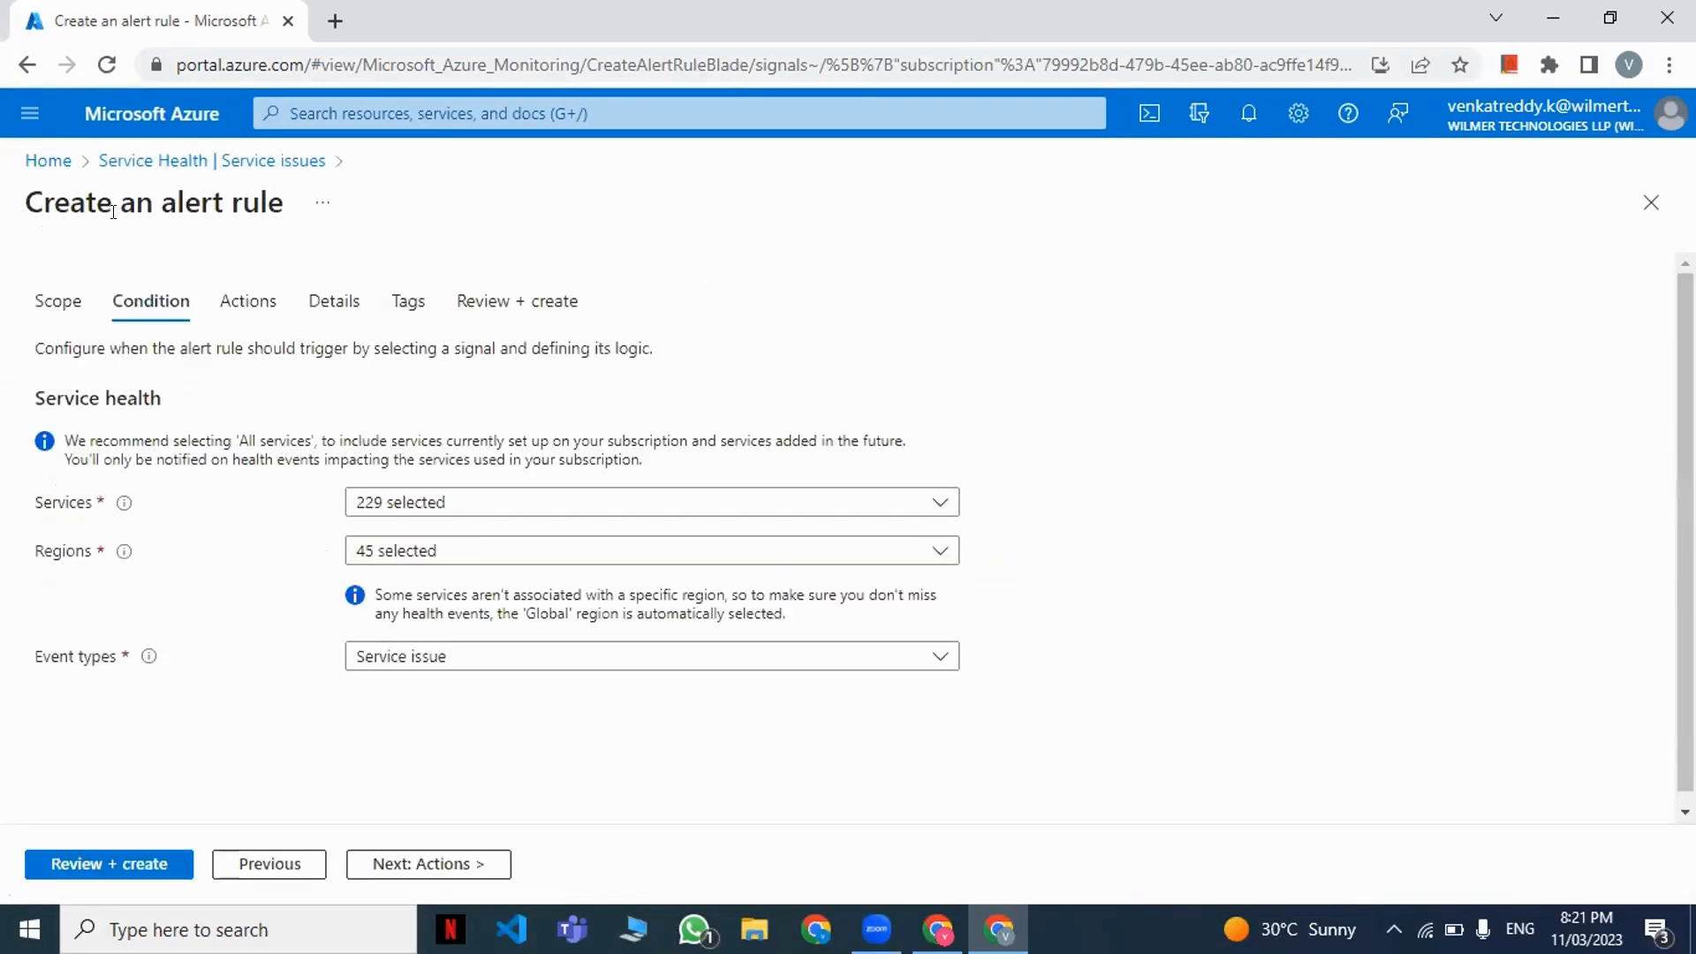
scroll(477, 572, "down", 1)
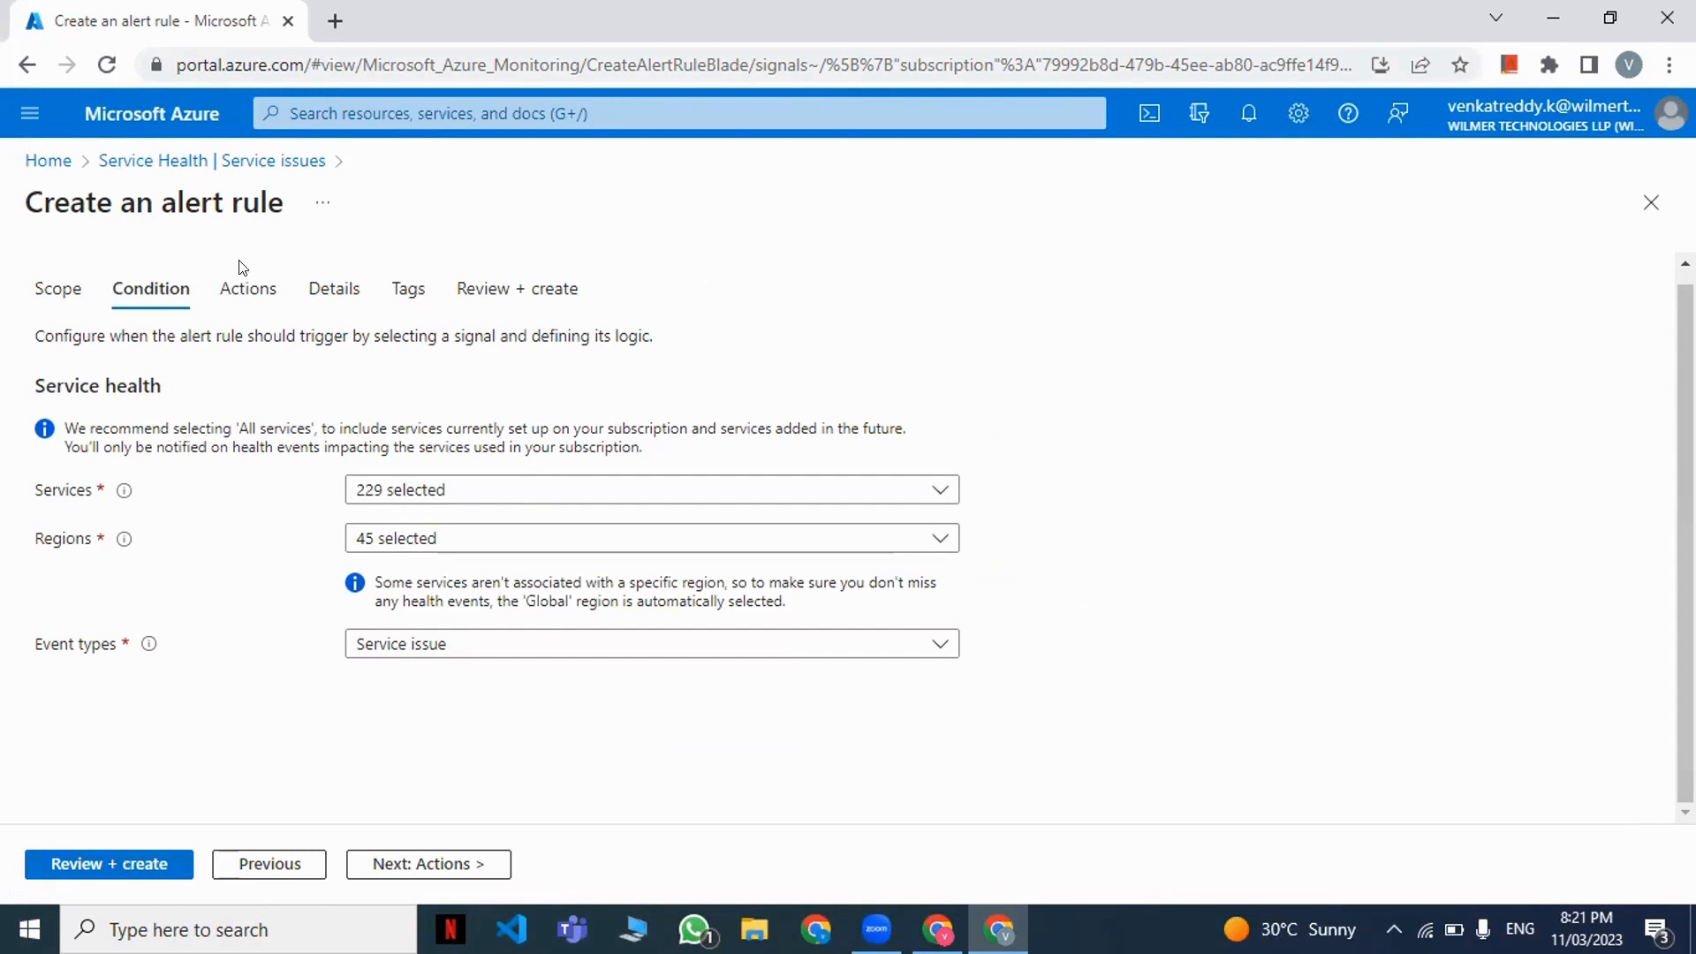
left_click(236, 285)
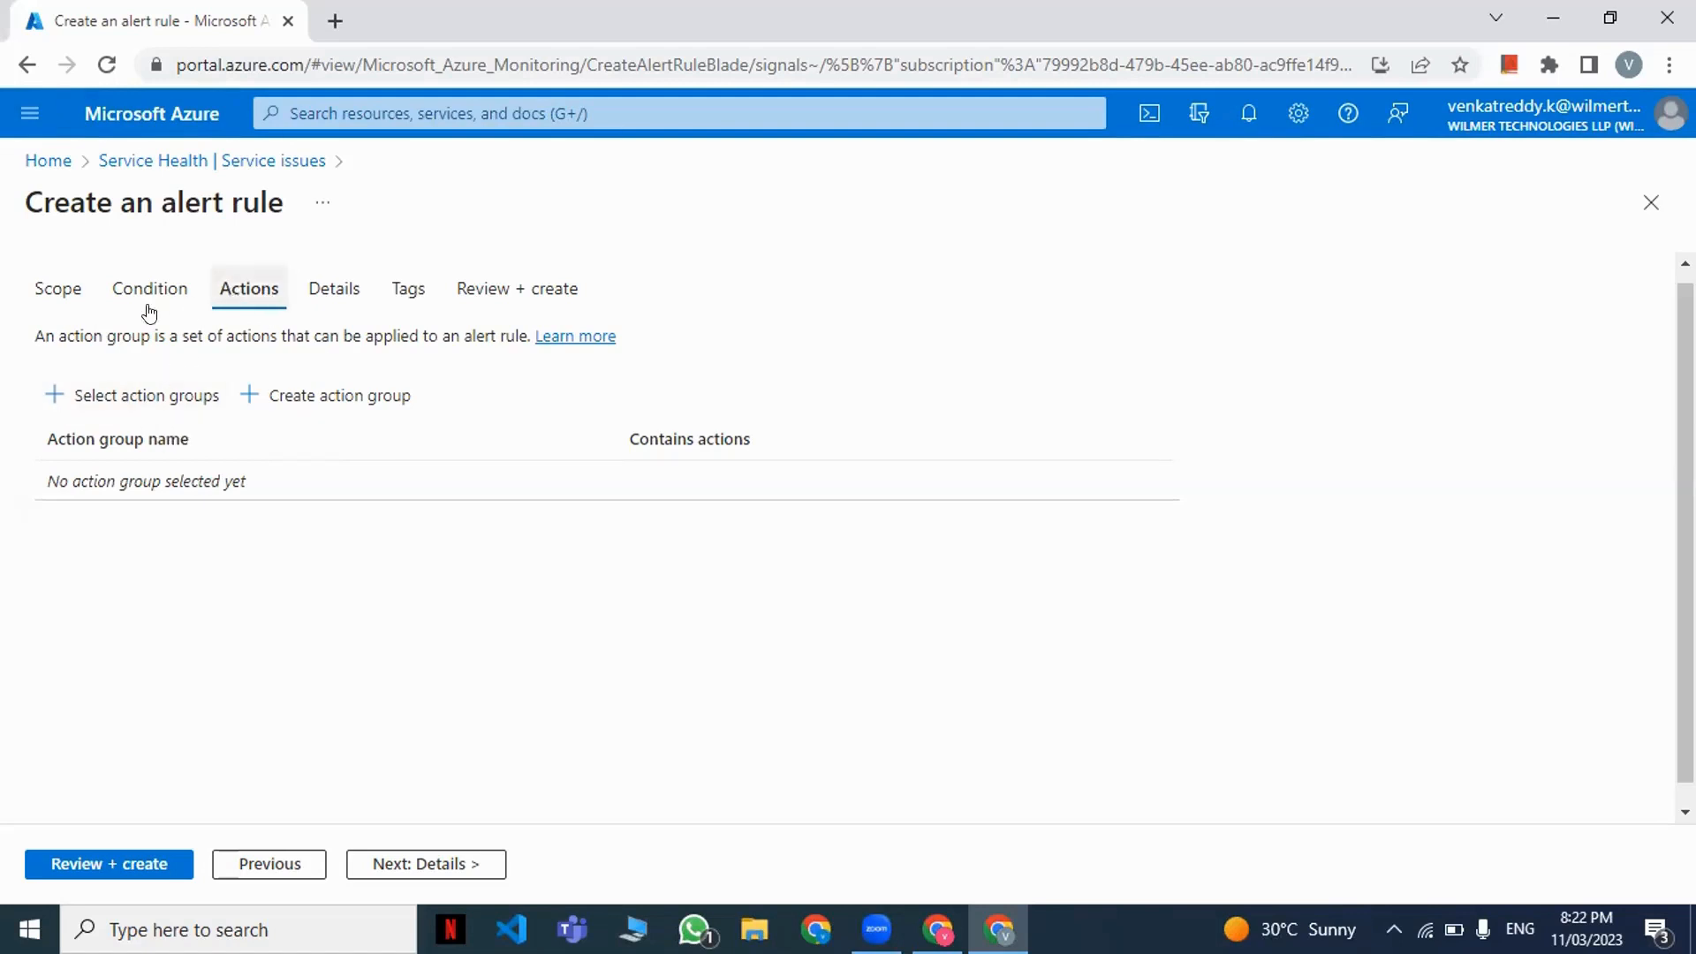
Attach the existing action group Actiongroup1256 from Azure subscription 1 to the alert rule.
left_click(133, 411)
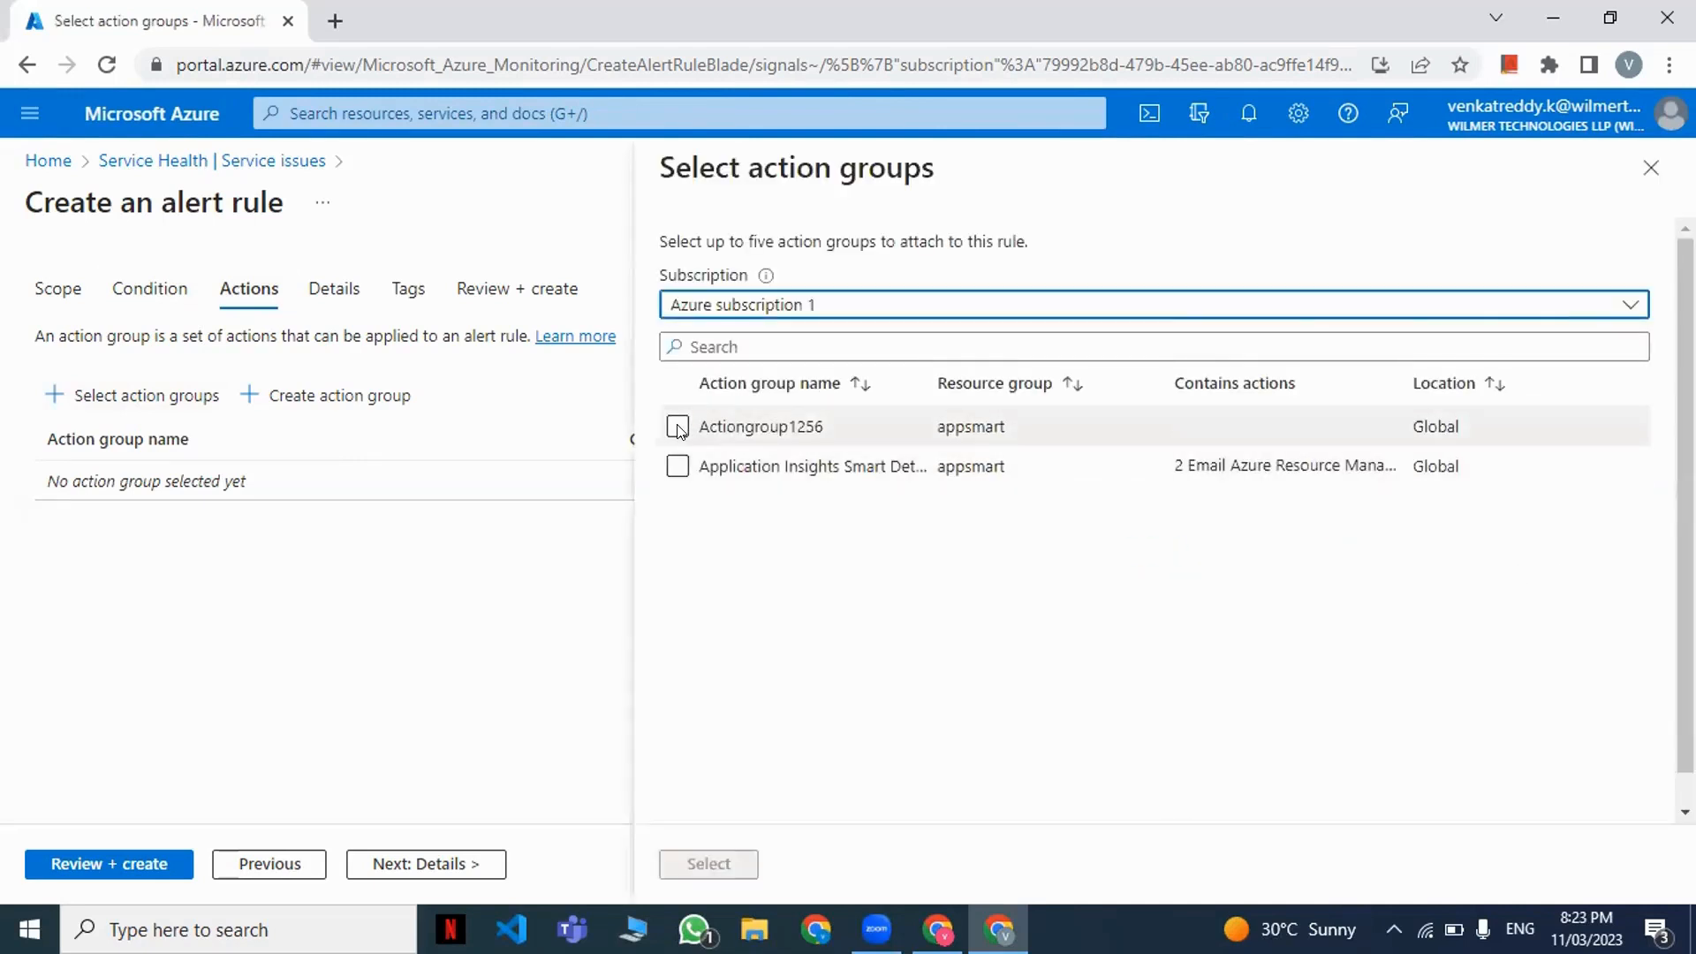
left_click(678, 427)
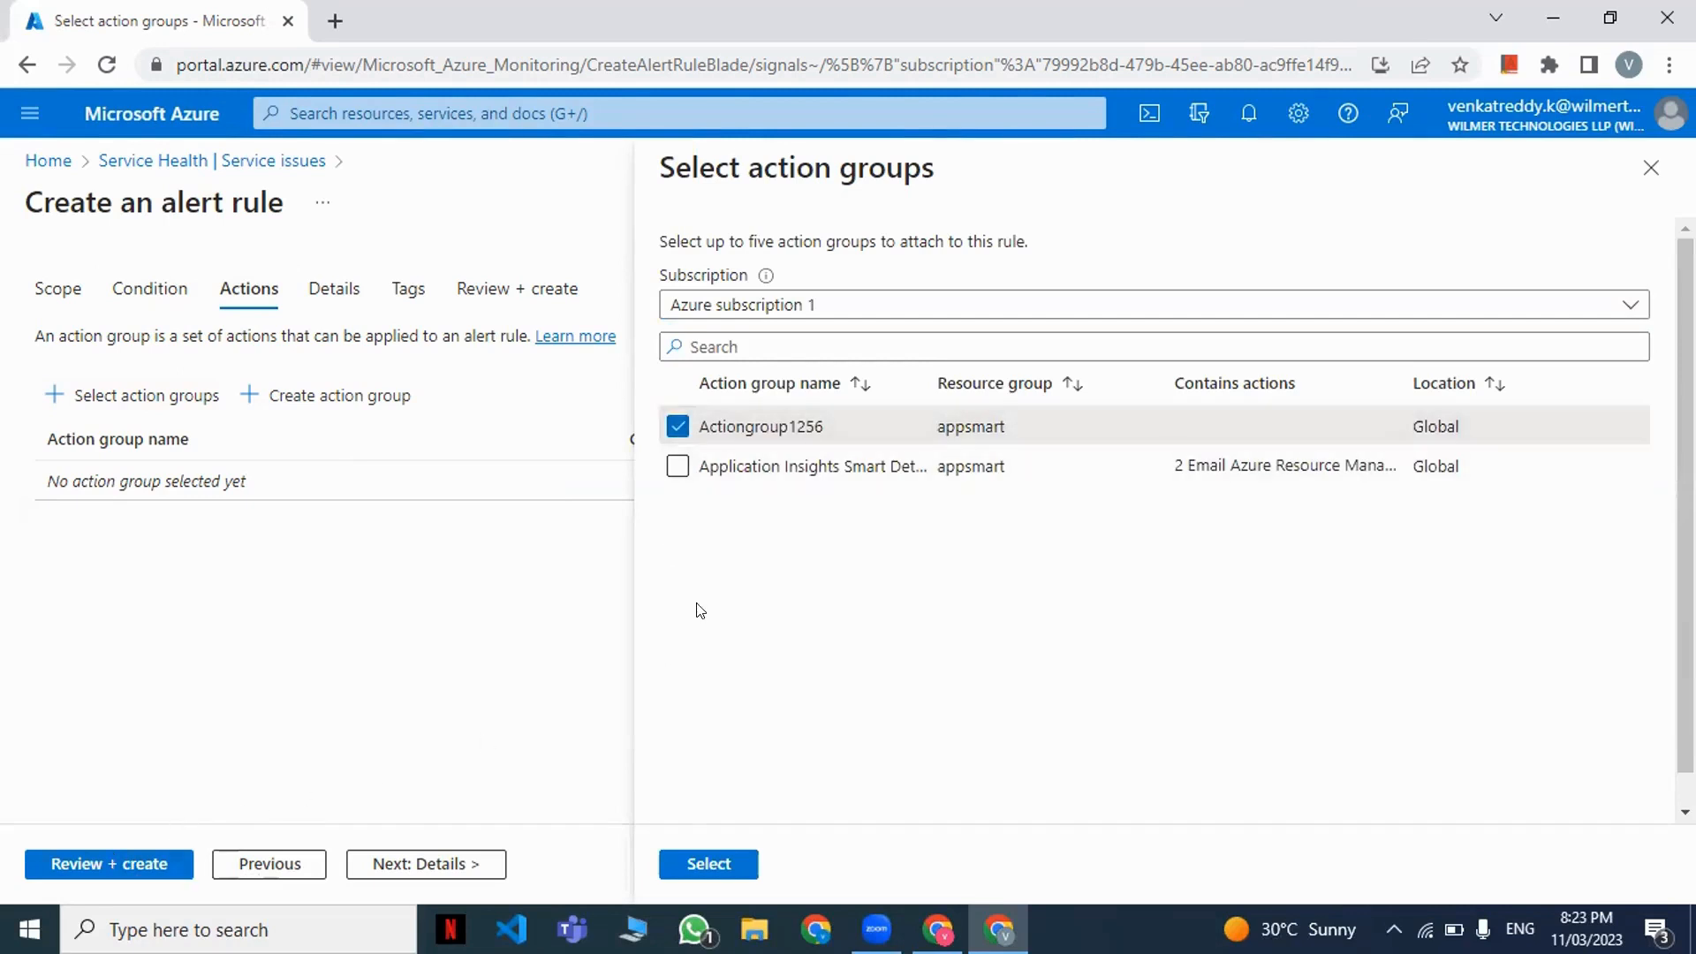
left_click(425, 864)
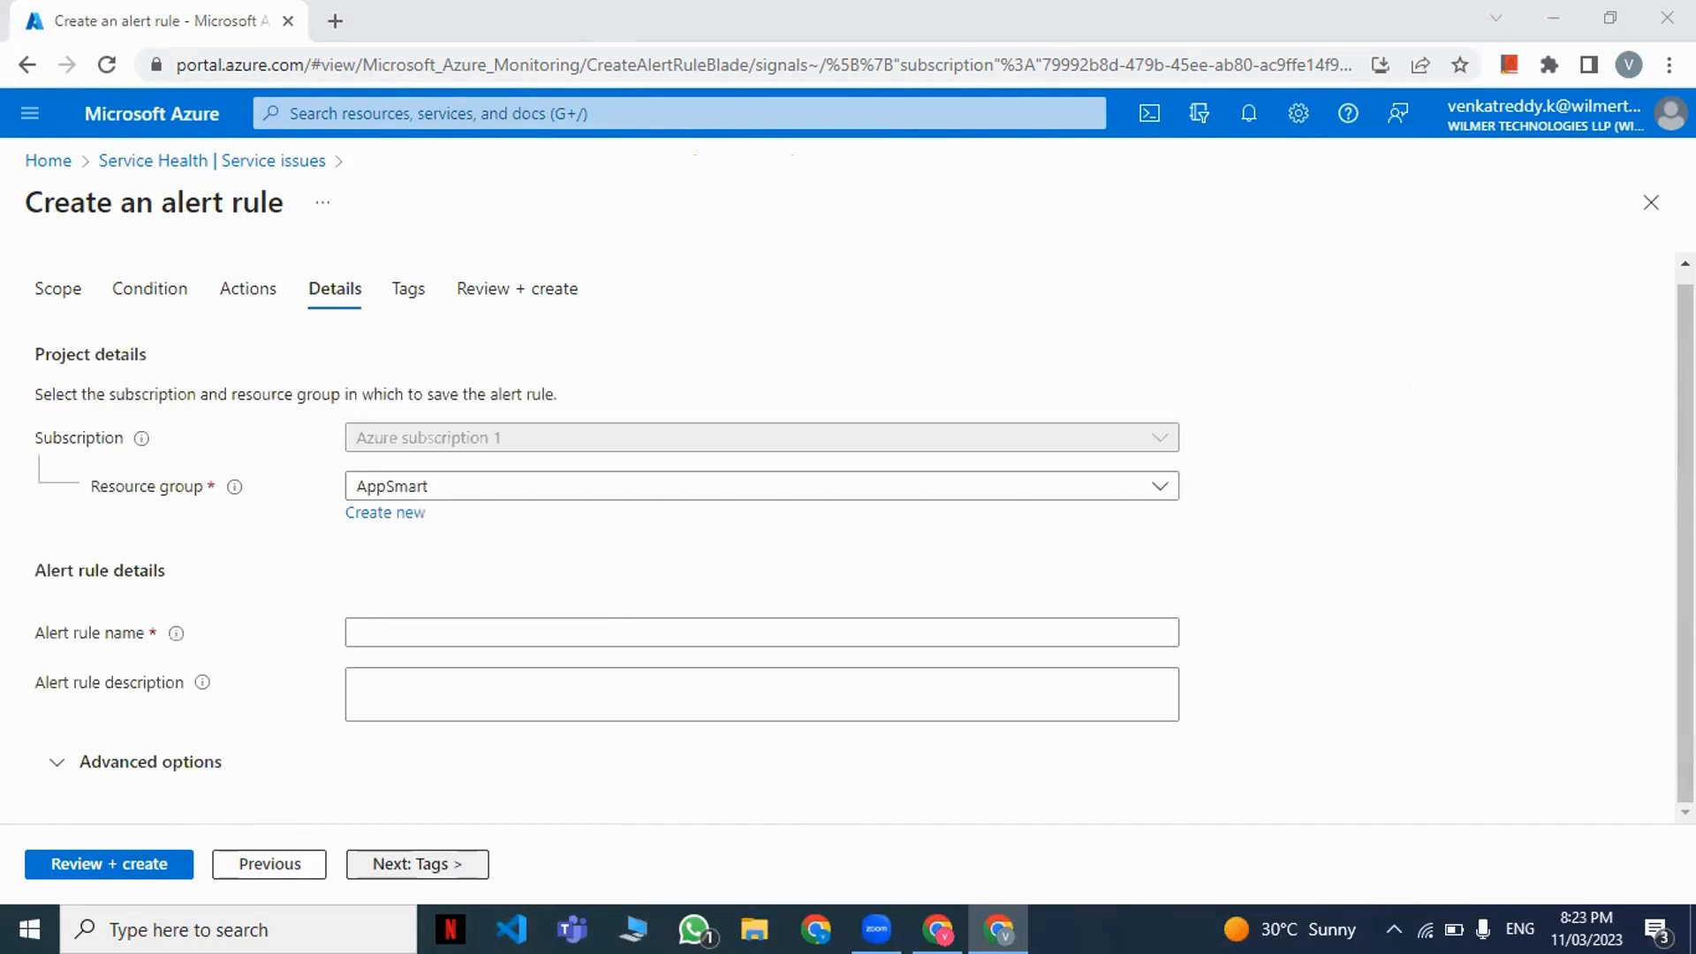
left_click(233, 290)
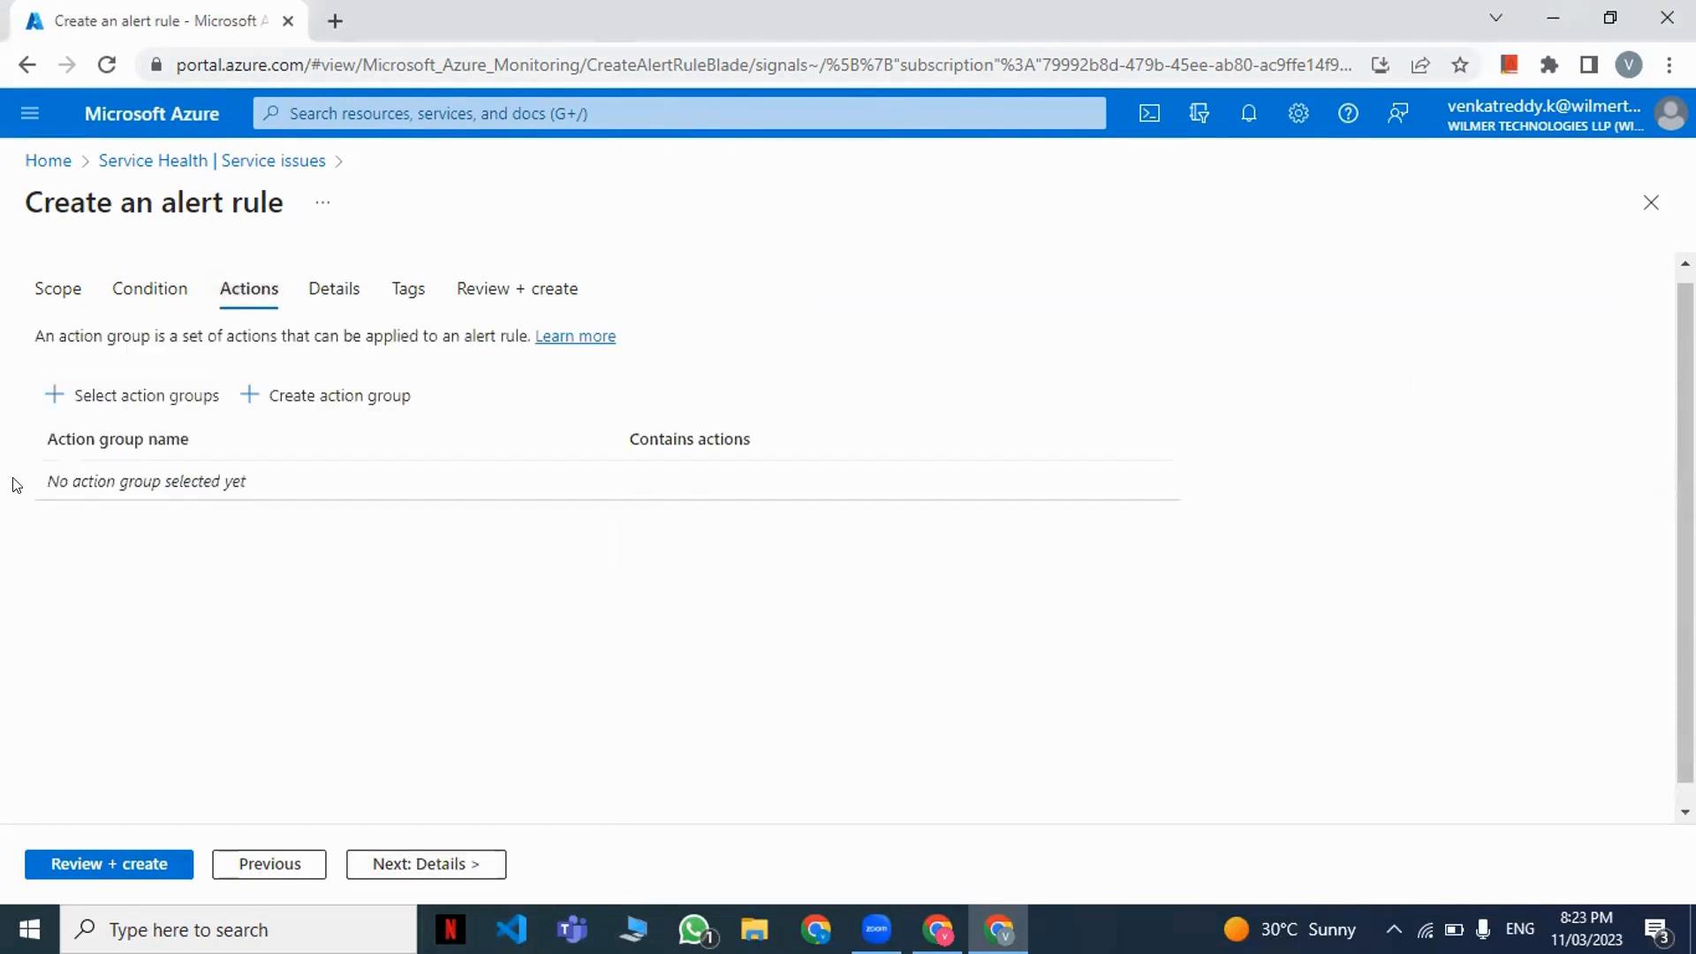
left_click(86, 397)
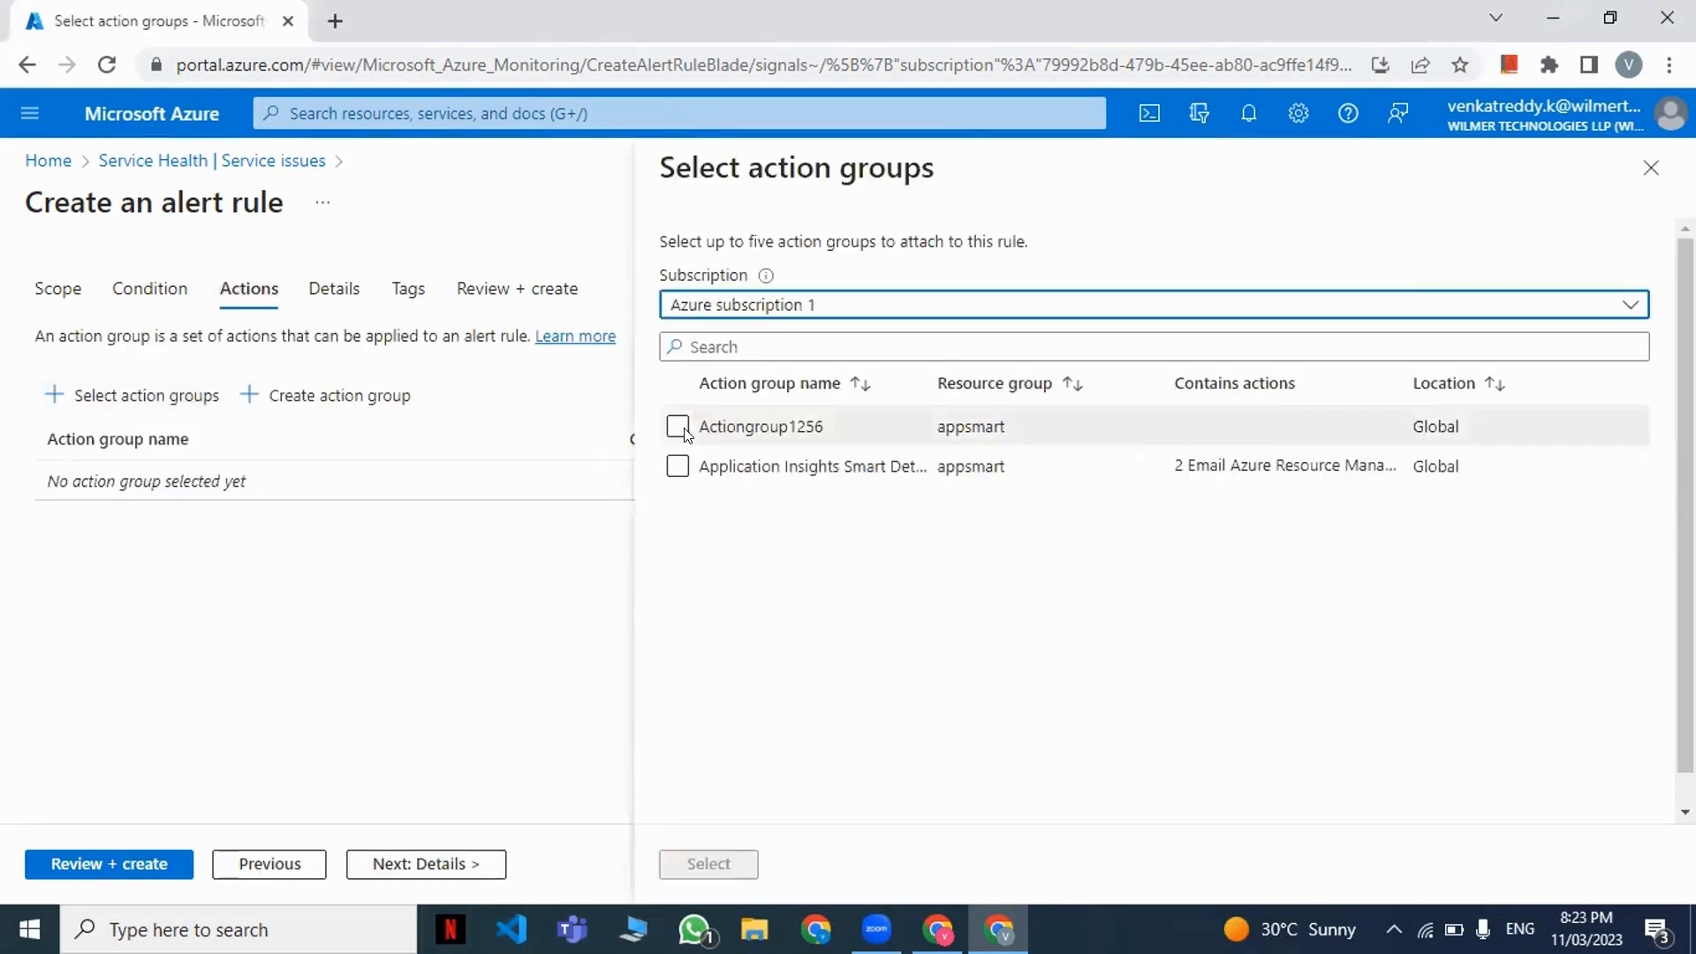
left_click(677, 426)
left_click(706, 863)
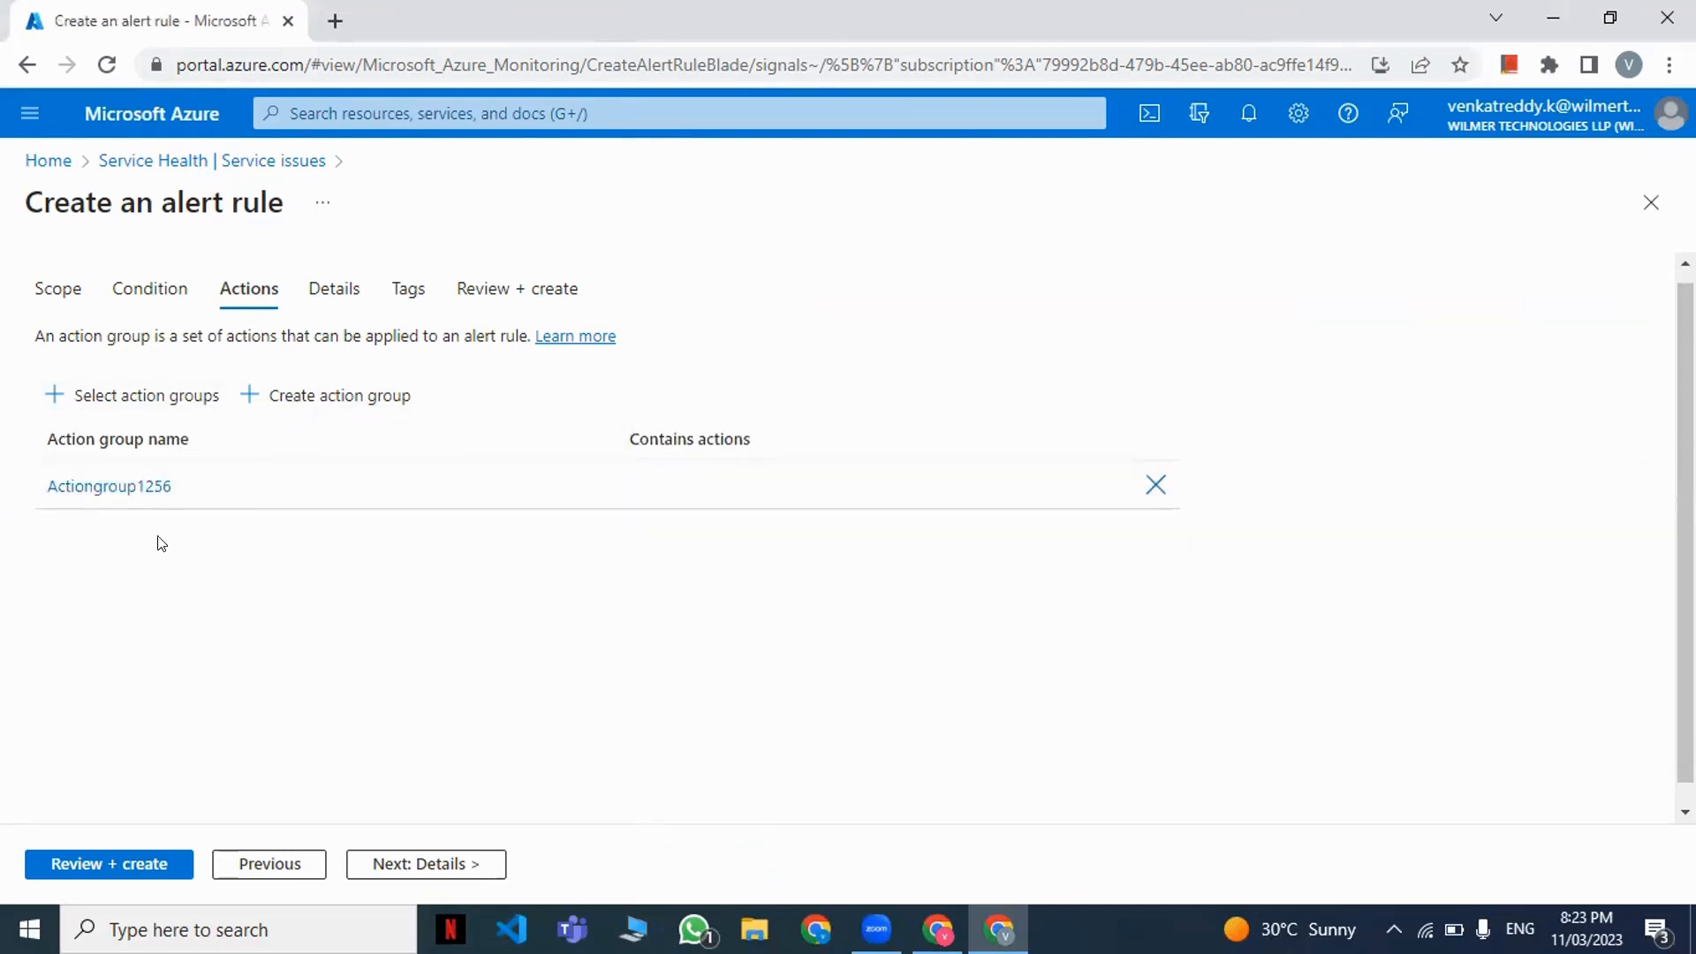
Try an Email Azure Resource Manager Role notification in Actiongroup1256, and discard the edits to return to the service issues.
left_click(111, 488)
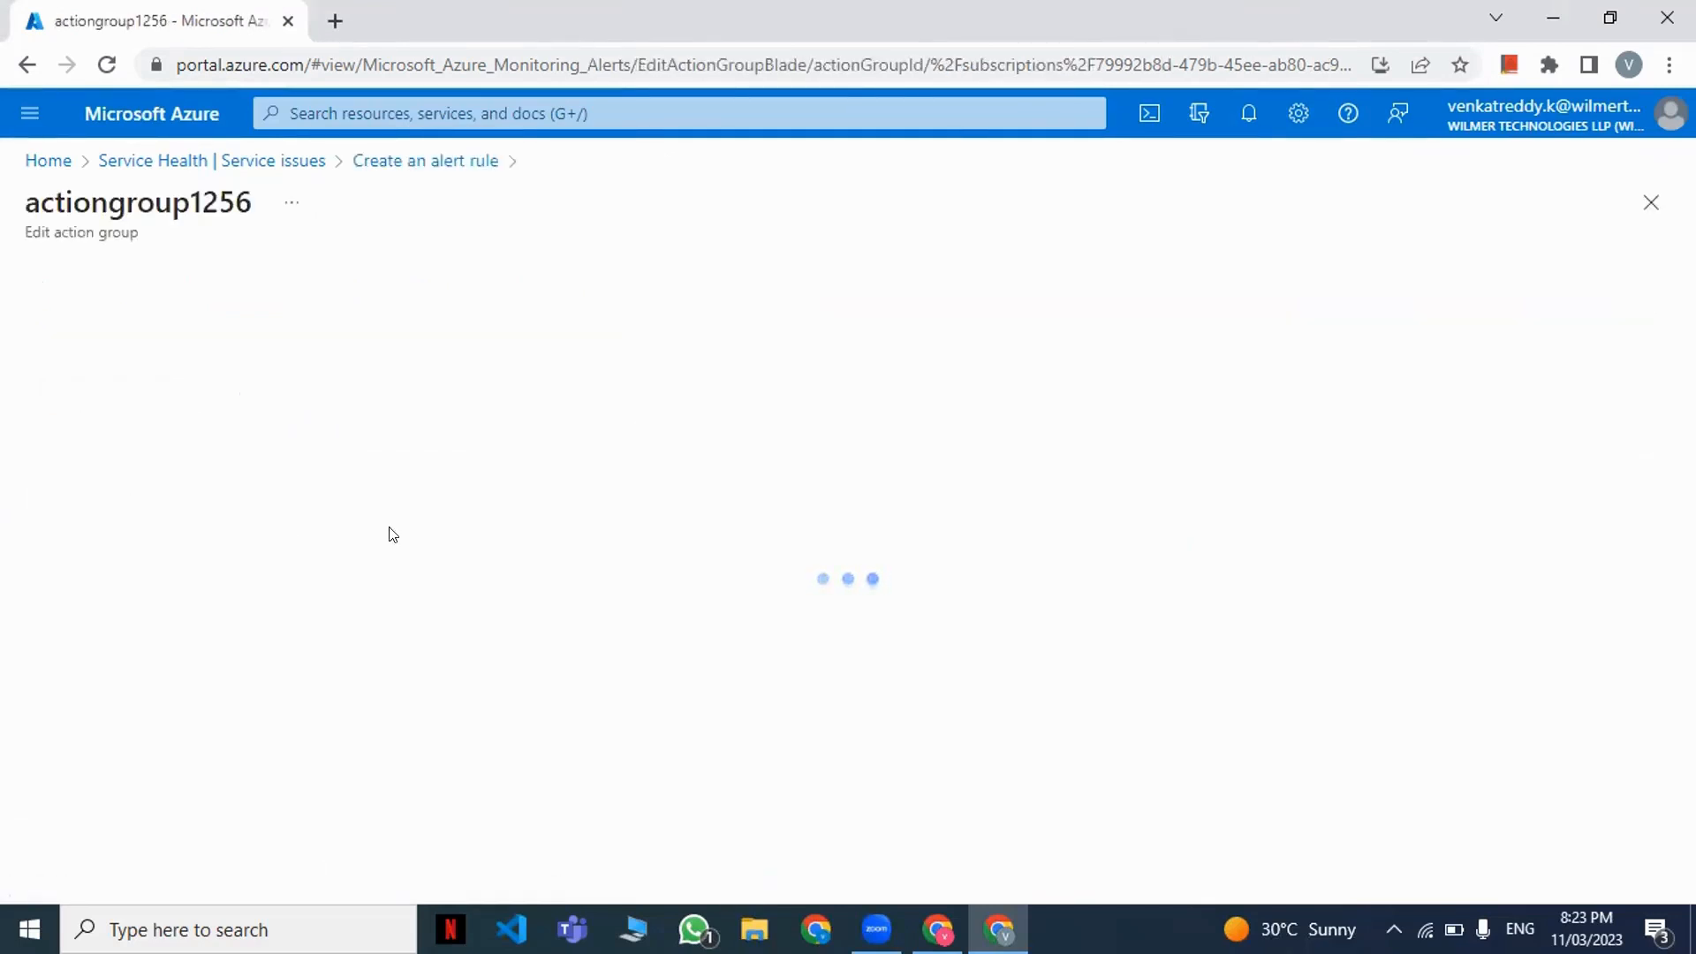
scroll(220, 640, "down", 3)
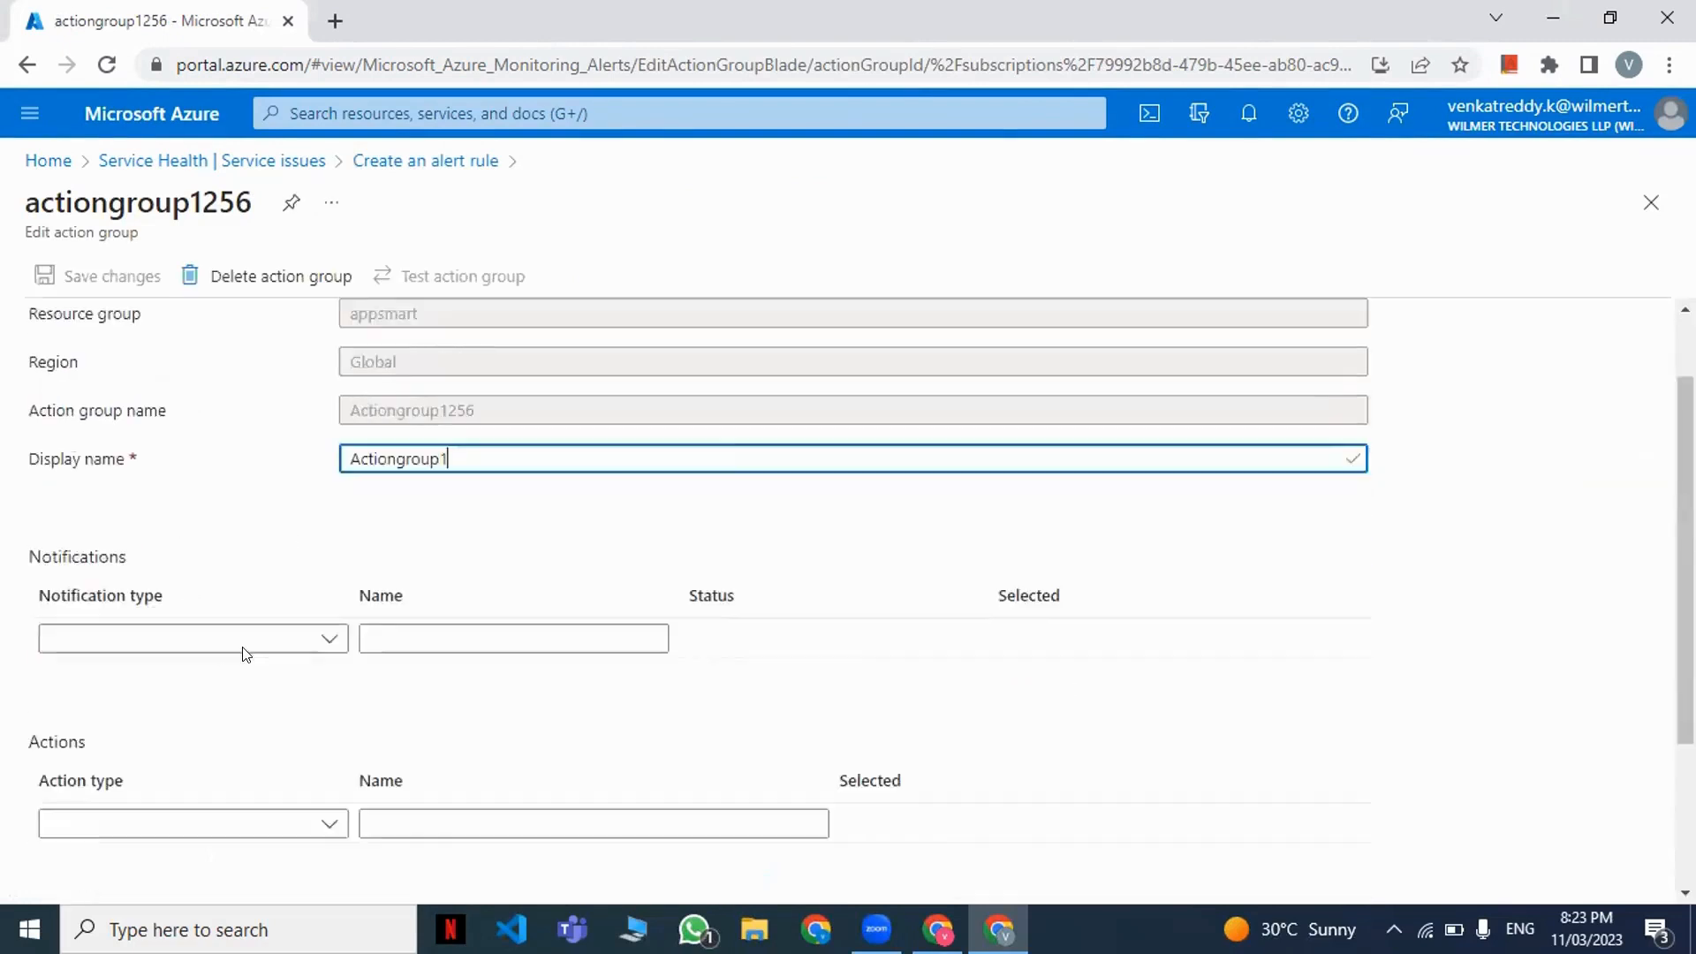
left_click(273, 489)
left_click(197, 522)
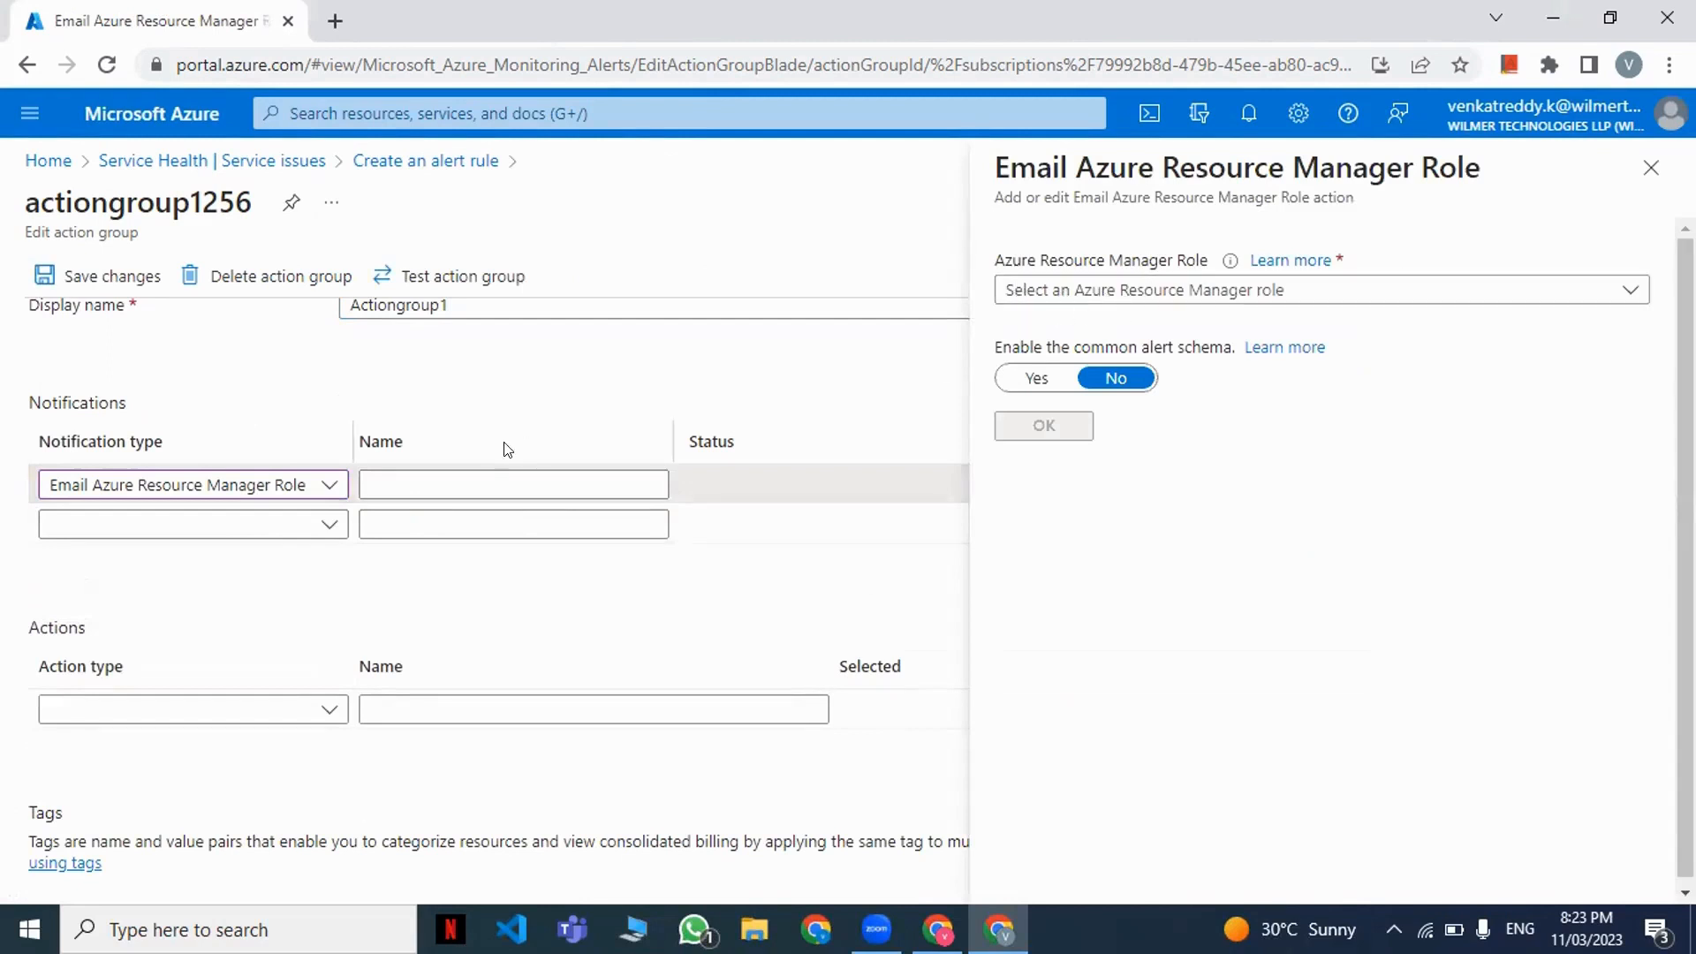
left_click(466, 486)
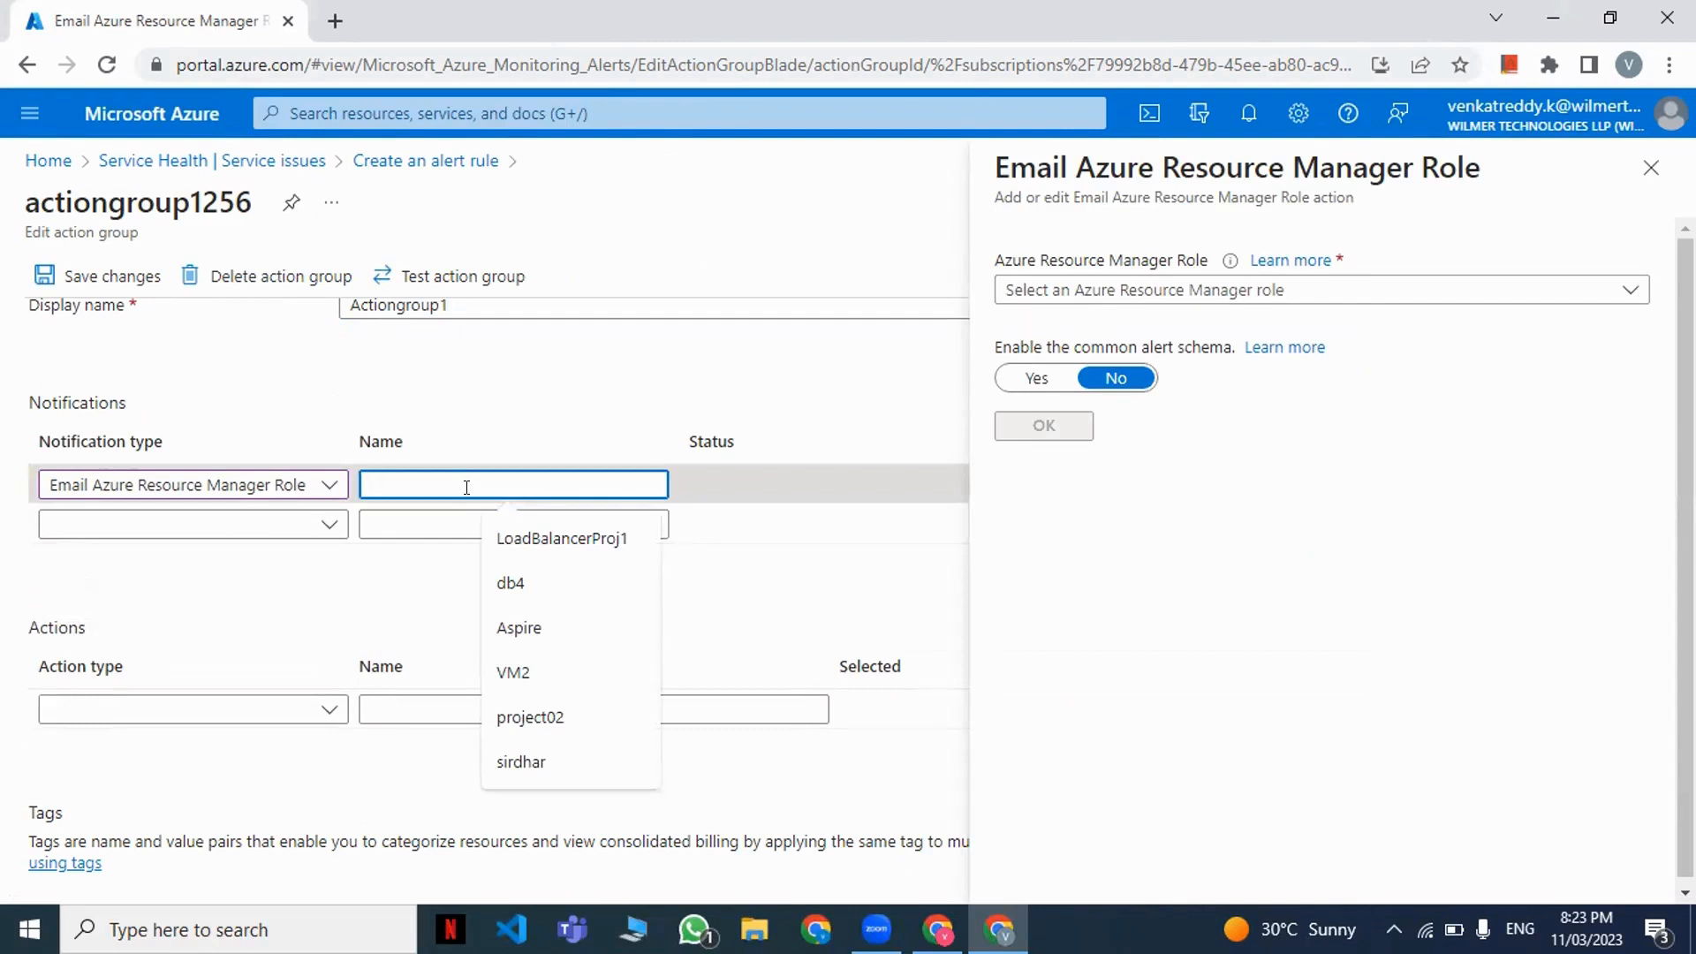
left_click(500, 378)
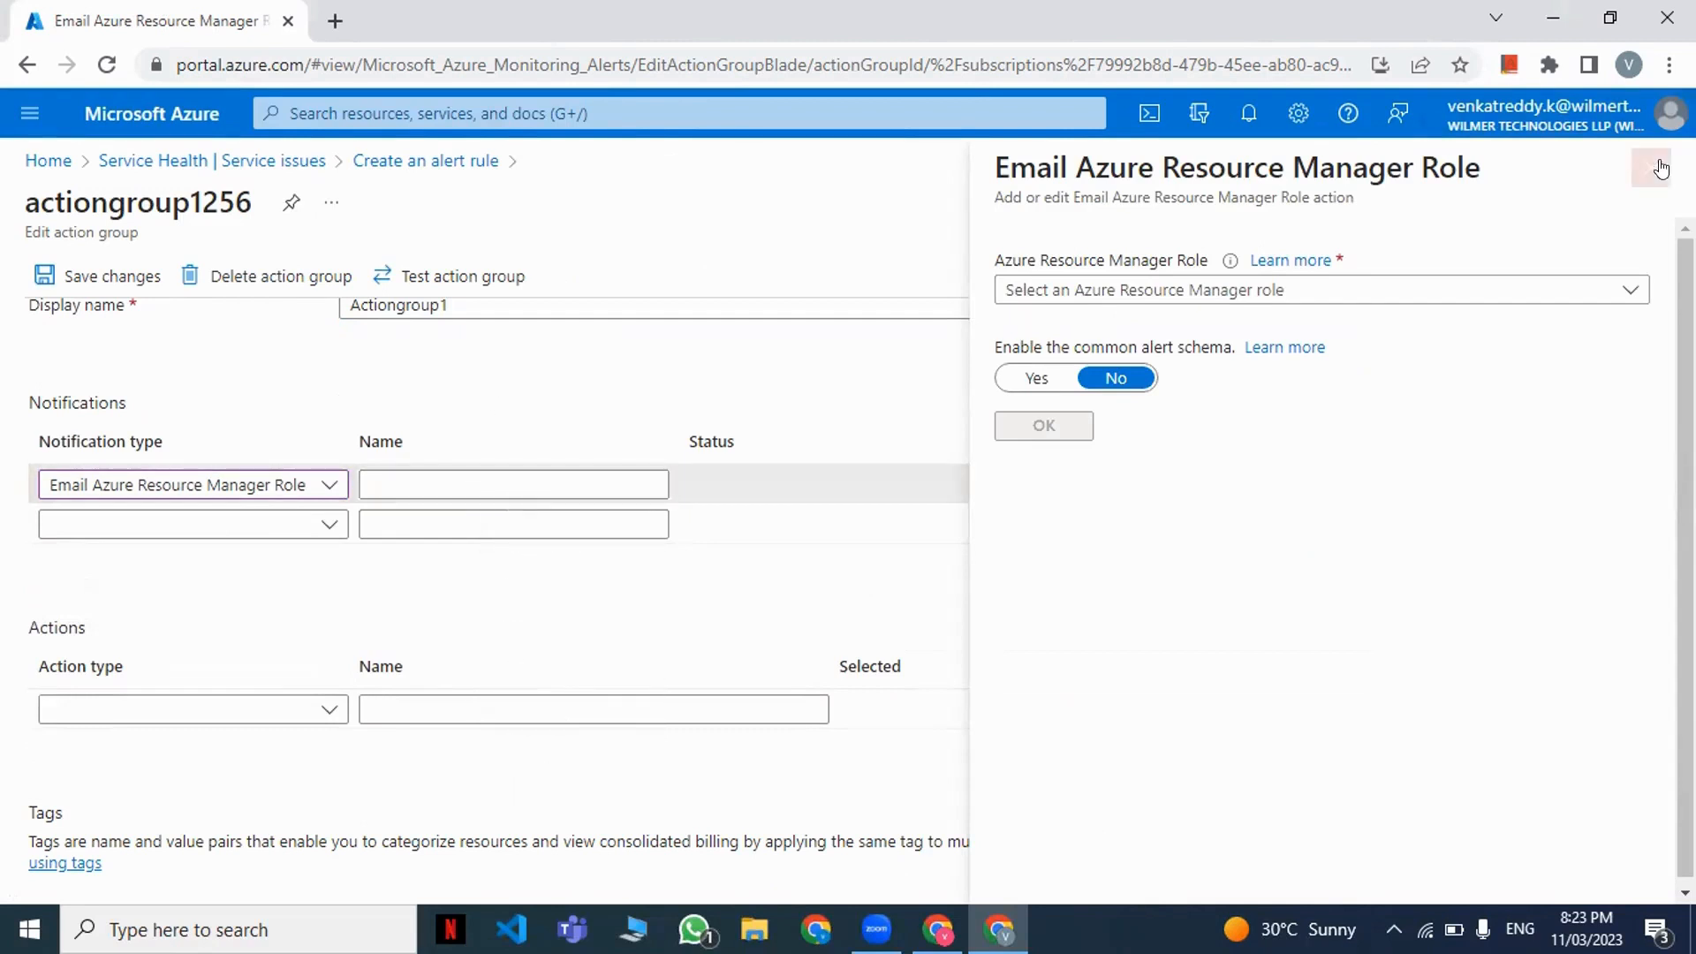
left_click(1651, 169)
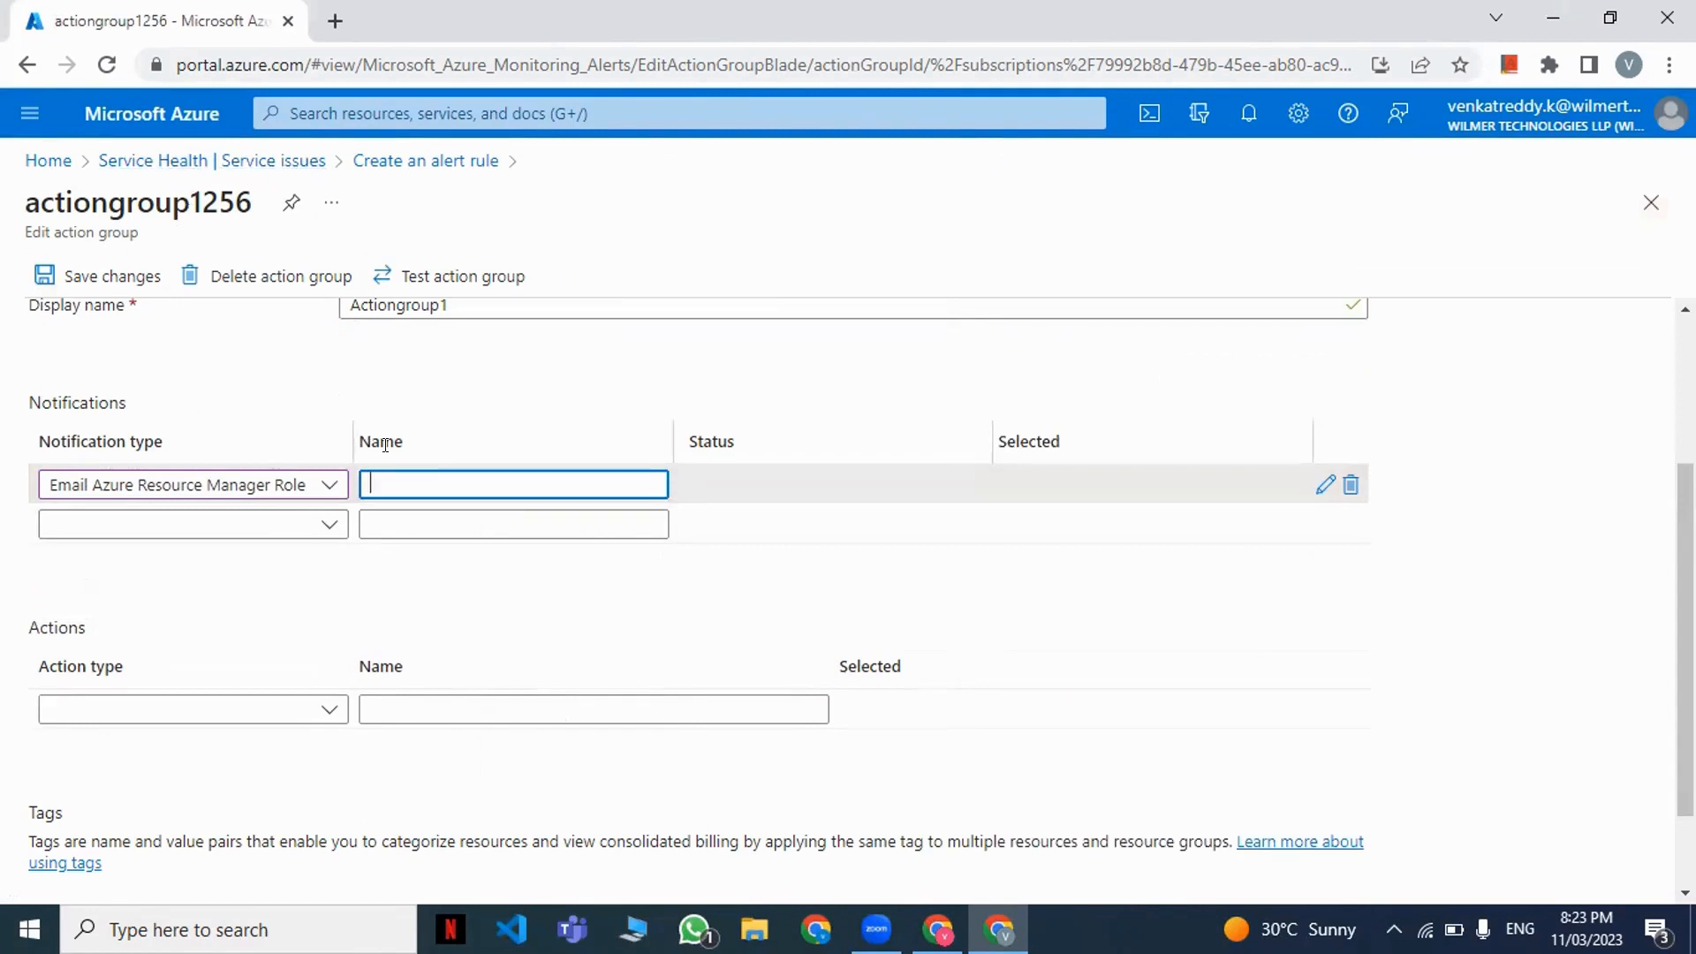
left_click(254, 170)
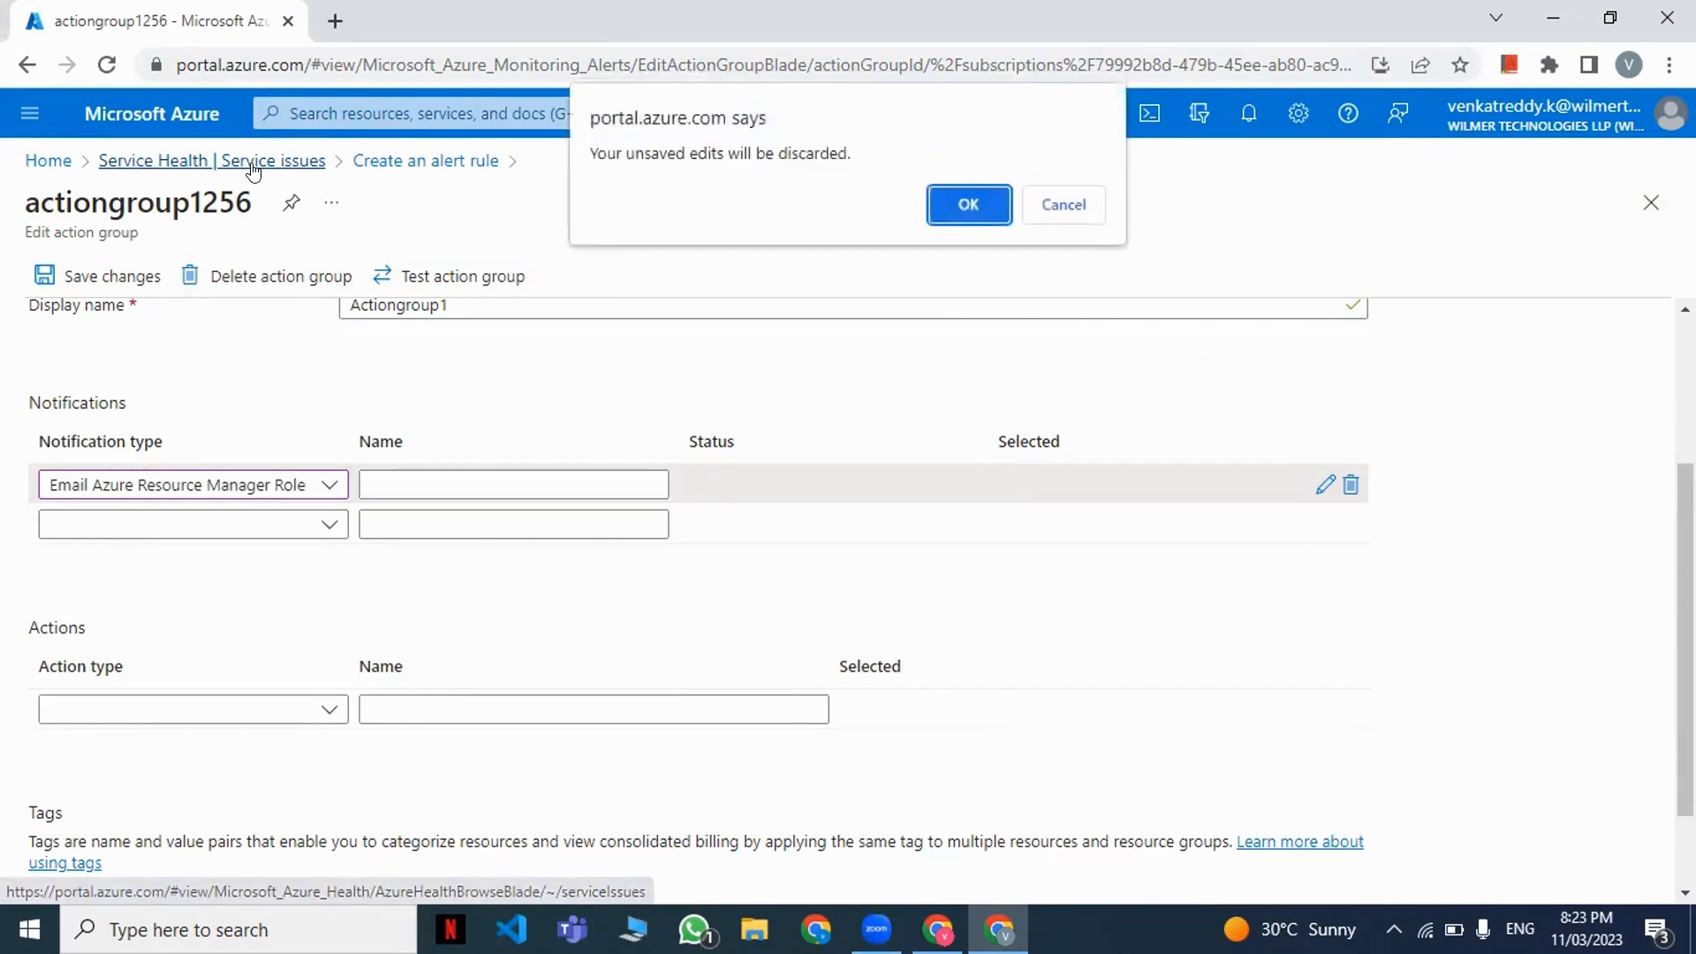
left_click(963, 212)
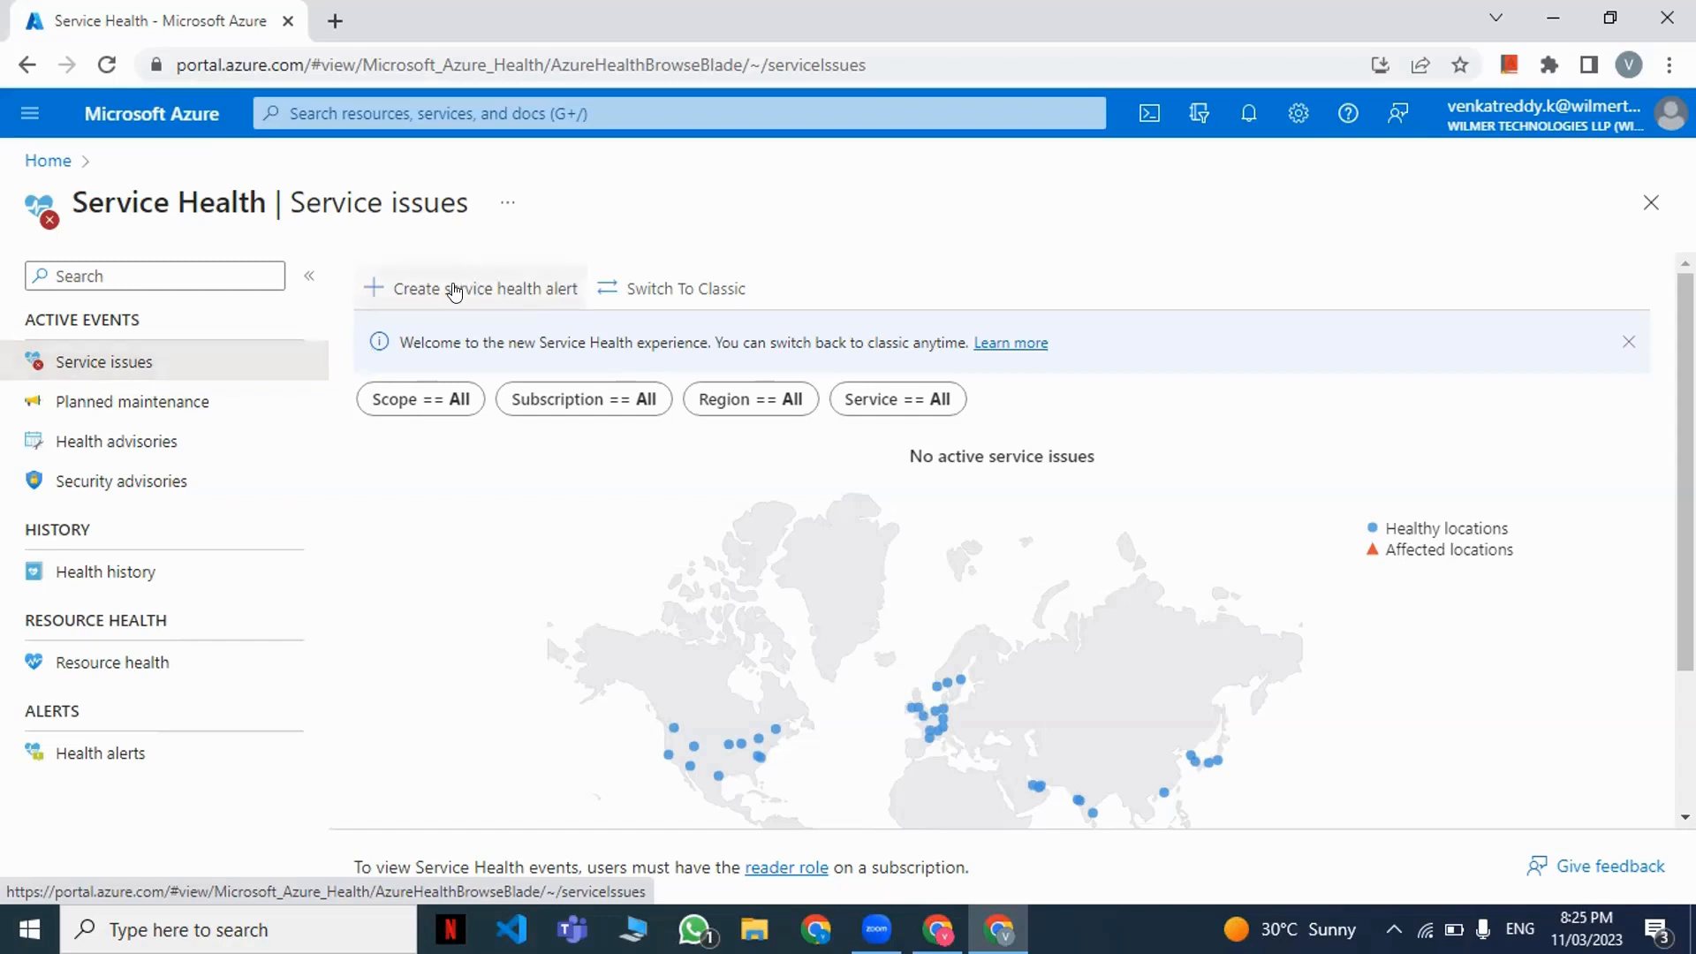
Review the scope, condition and actions of a new planned maintenance health alert rule, and return to planned maintenance without creating it.
left_click(85, 410)
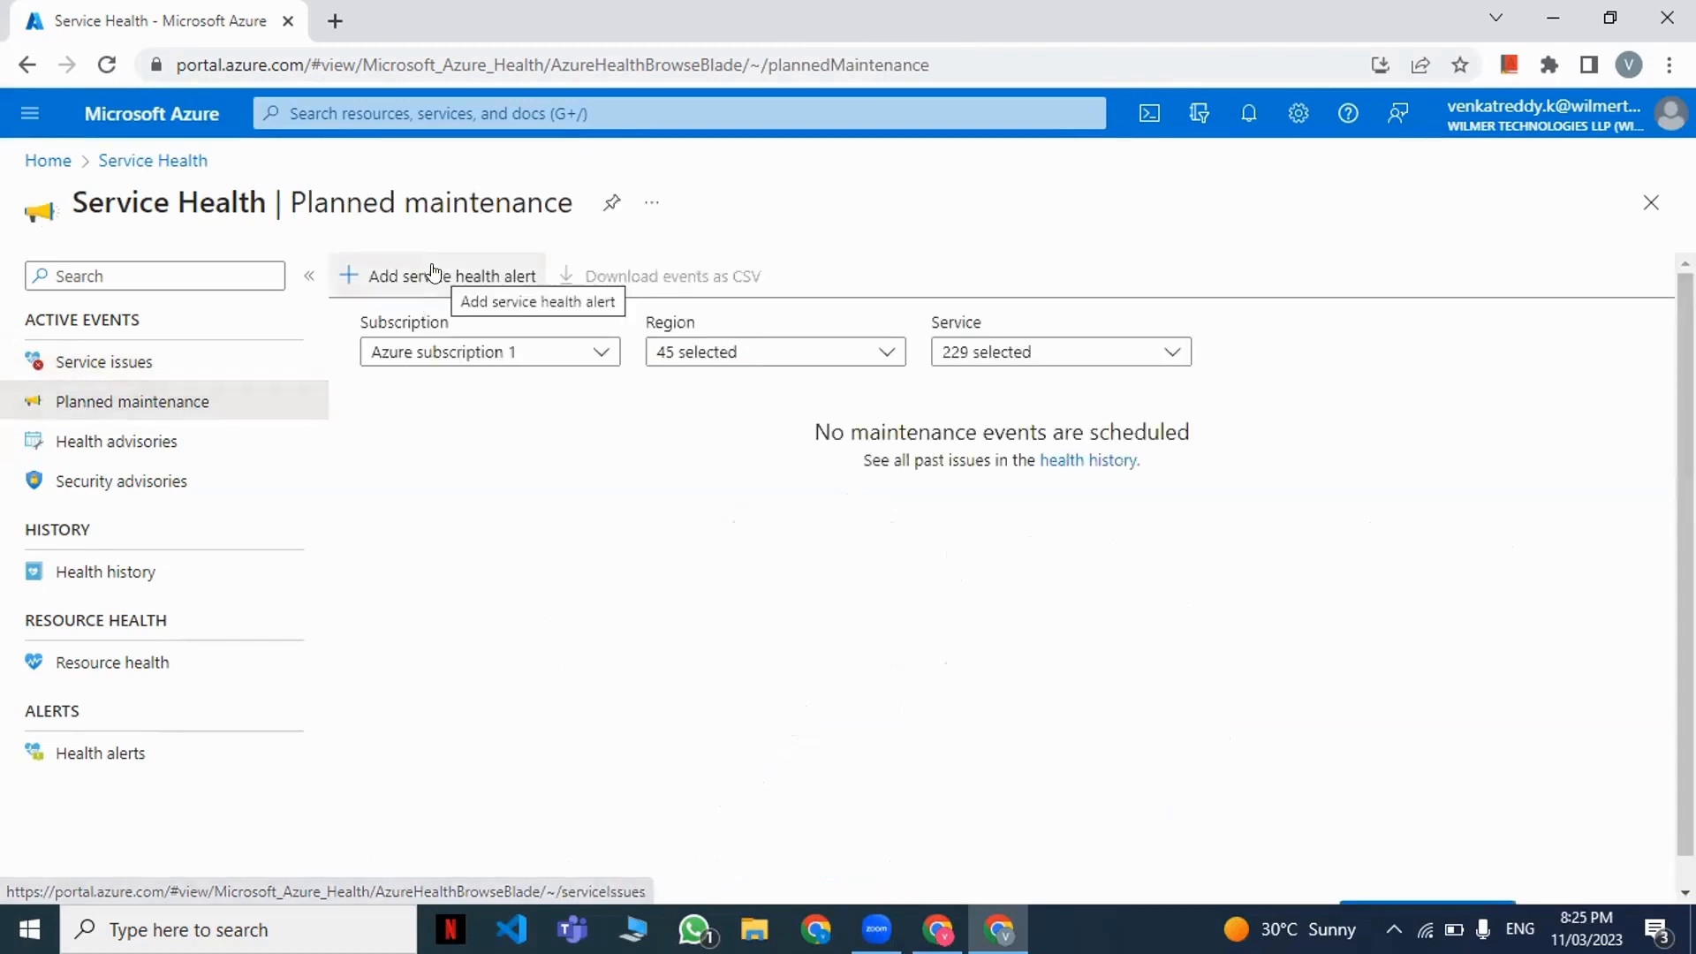
left_click(436, 282)
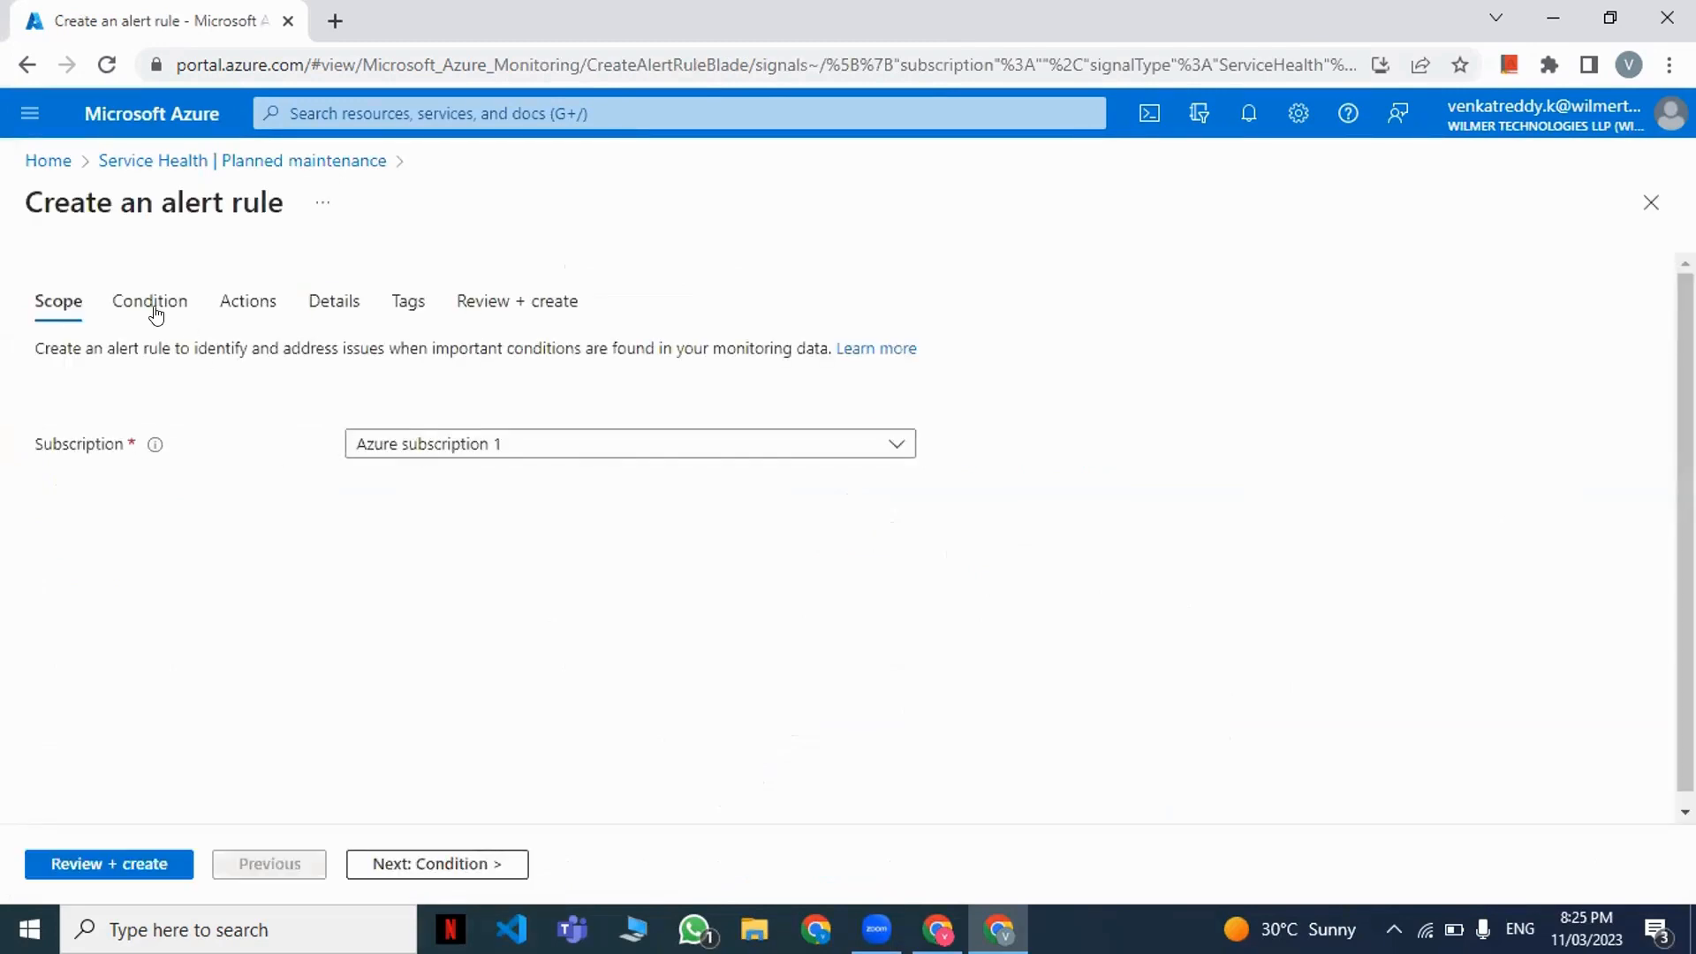
left_click(155, 311)
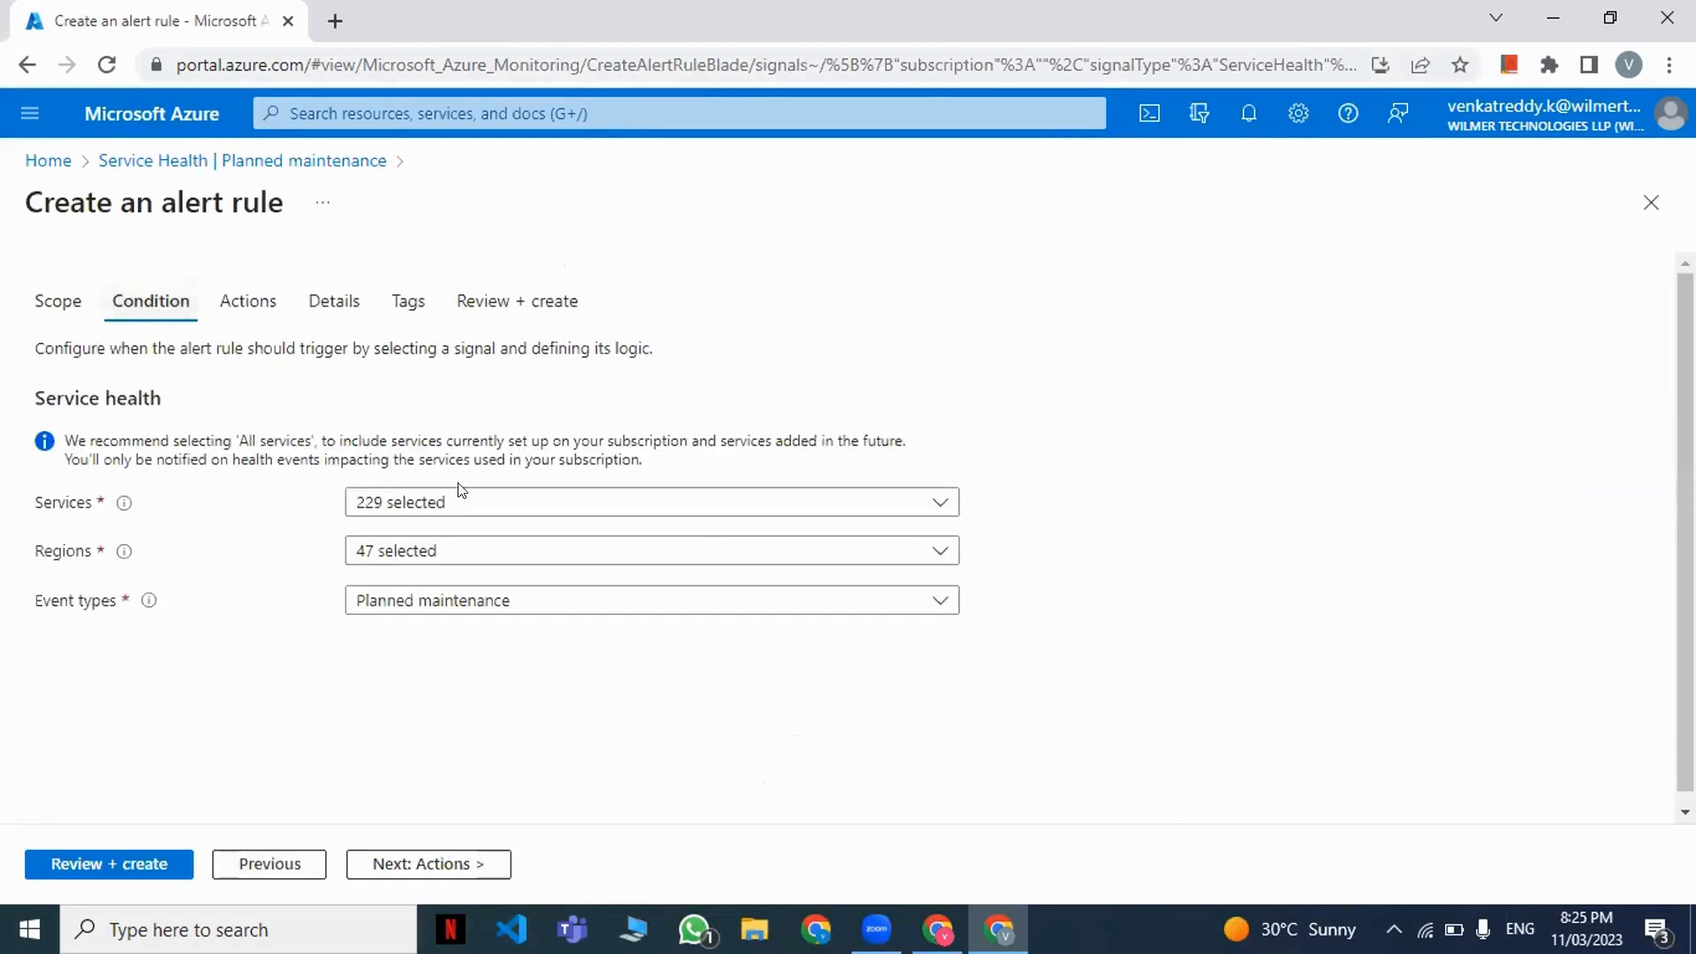
left_click(238, 307)
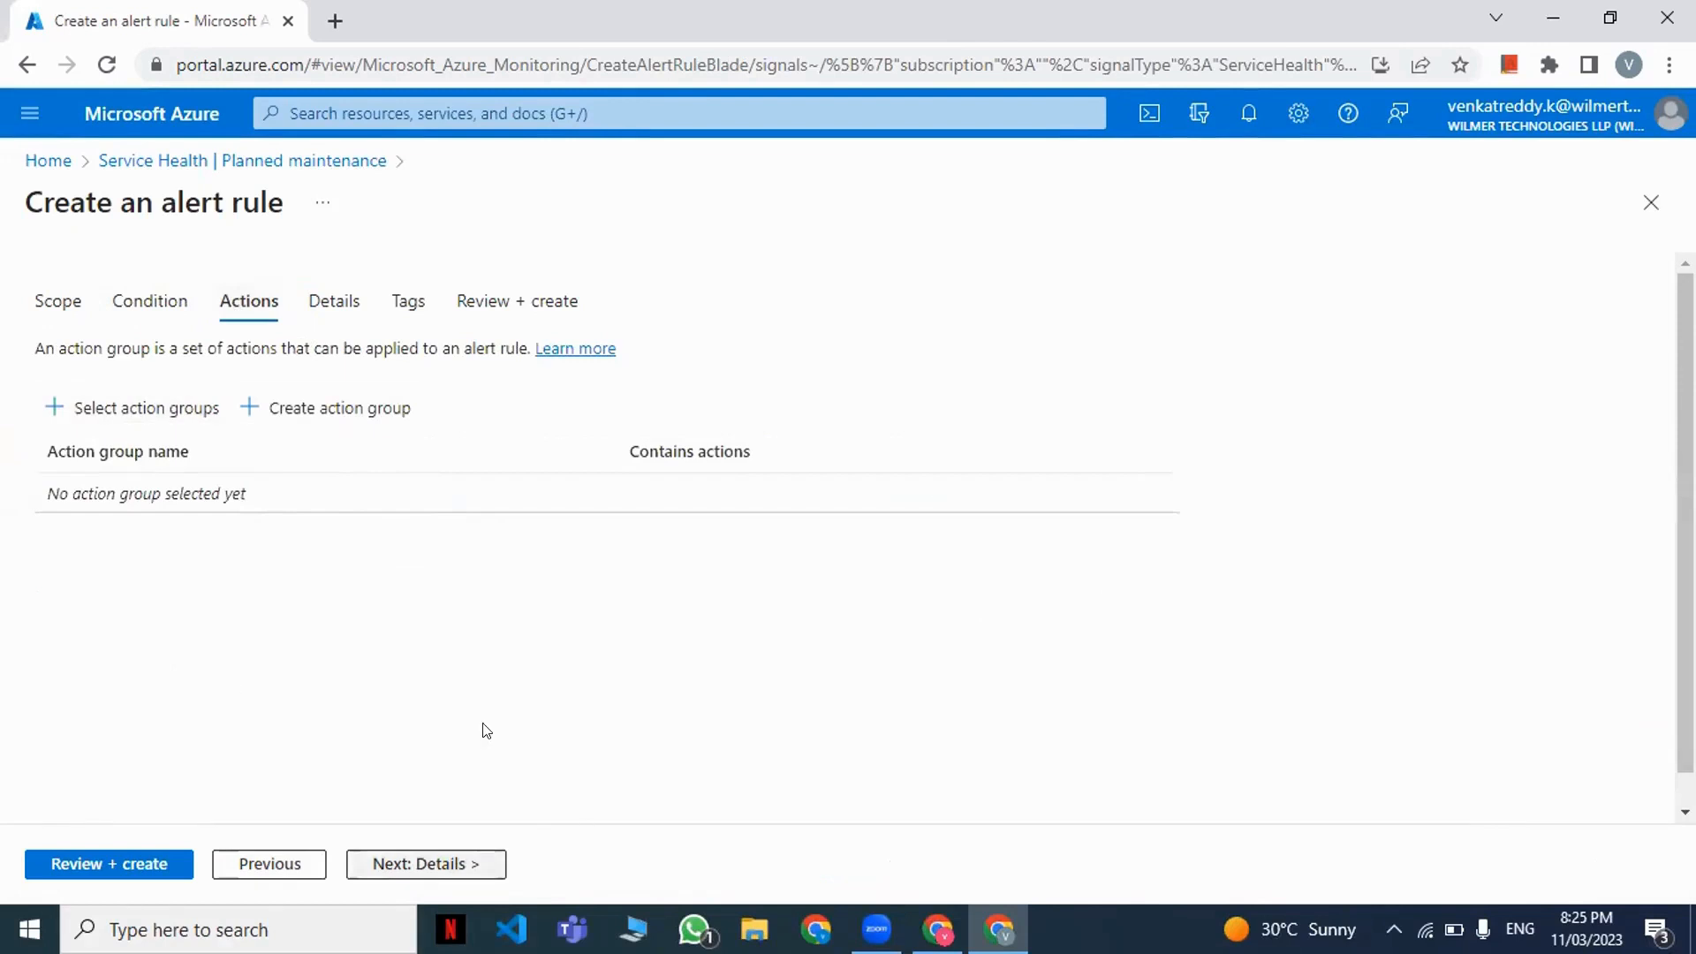
left_click(129, 160)
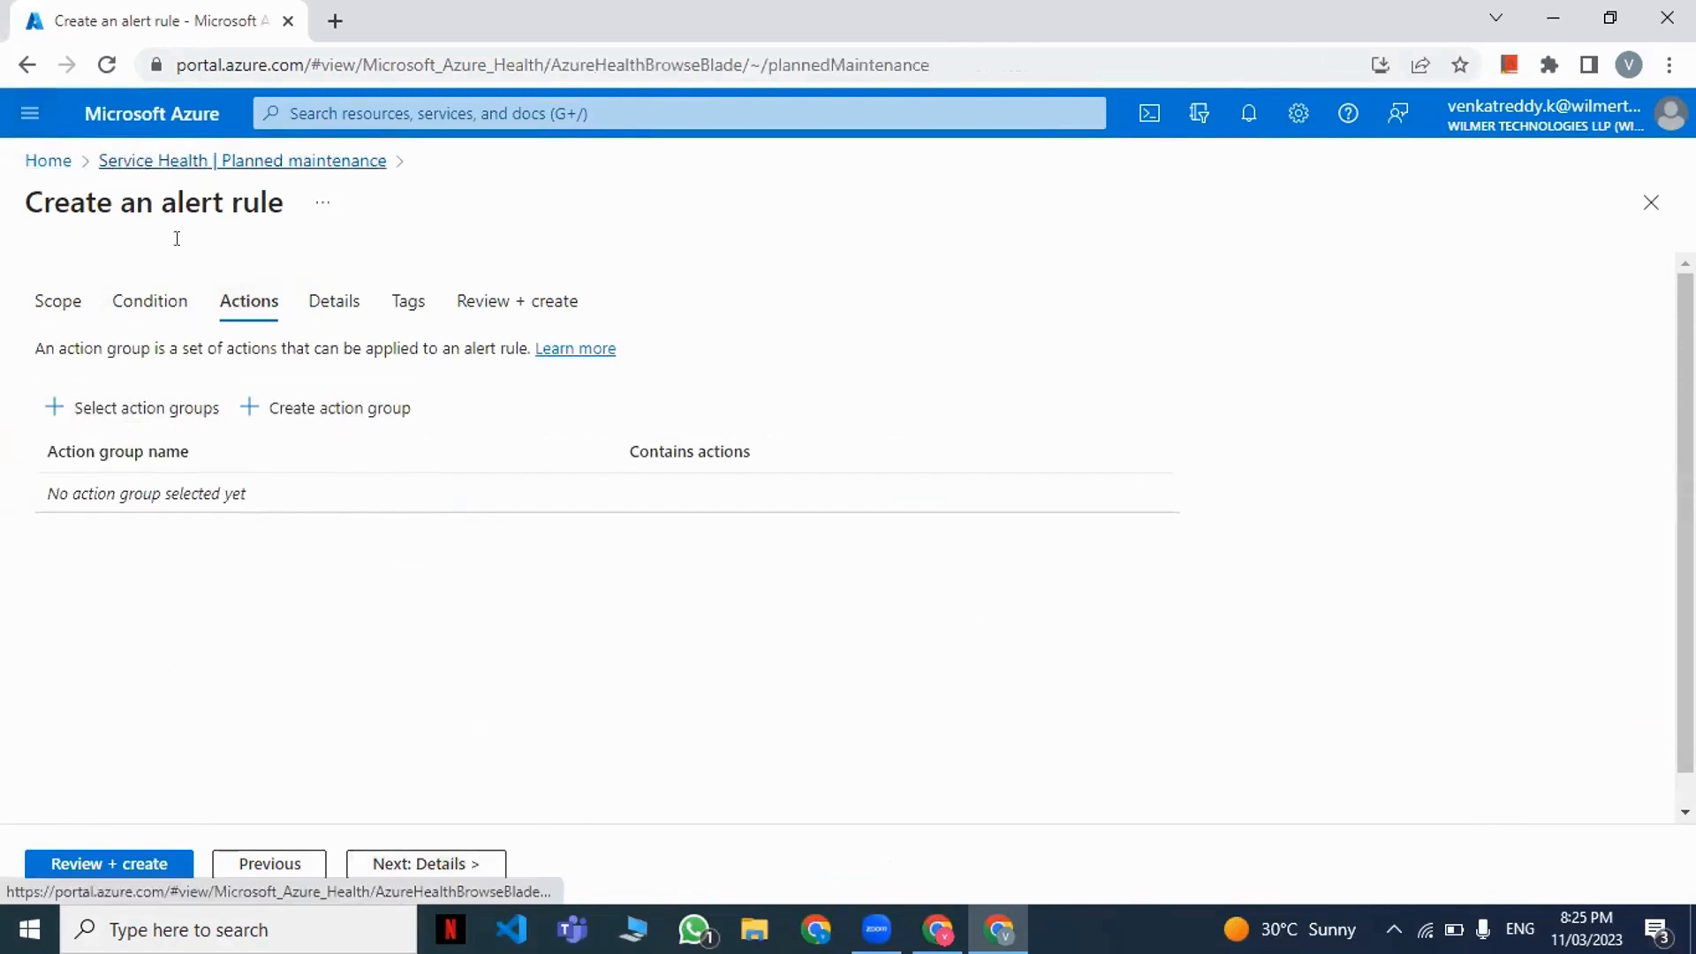
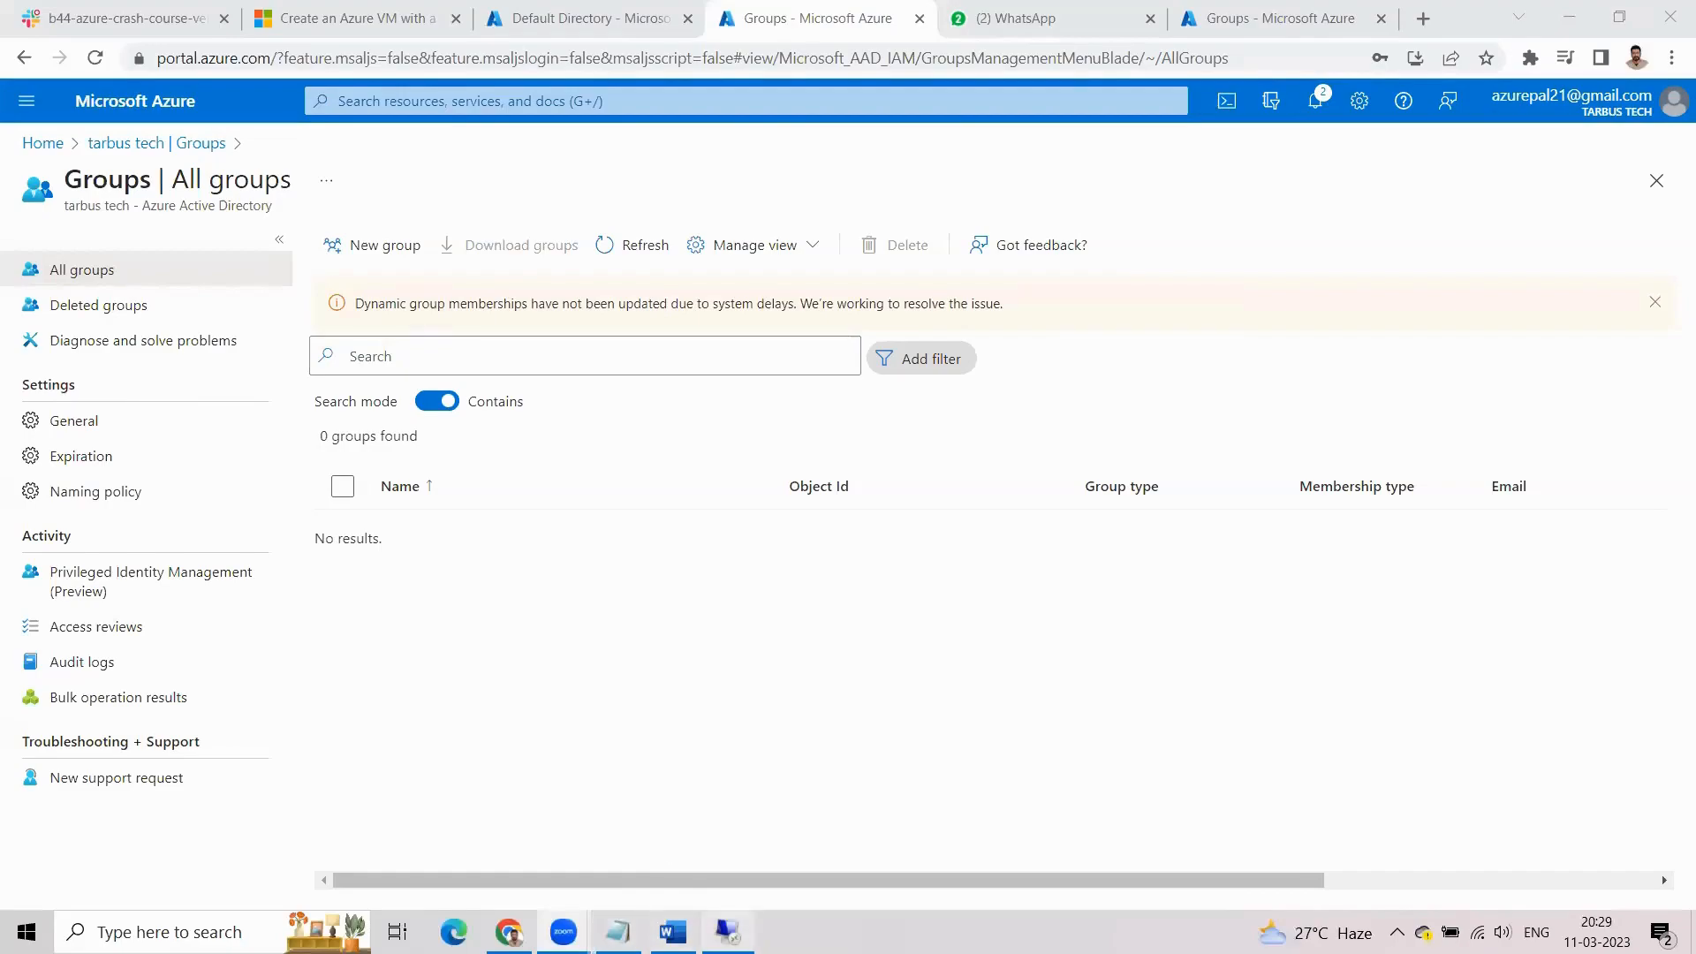
Switch to the remote server session to check the Azure AD Connect configuration result, and return to the tarbus tech groups.
left_click(728, 931)
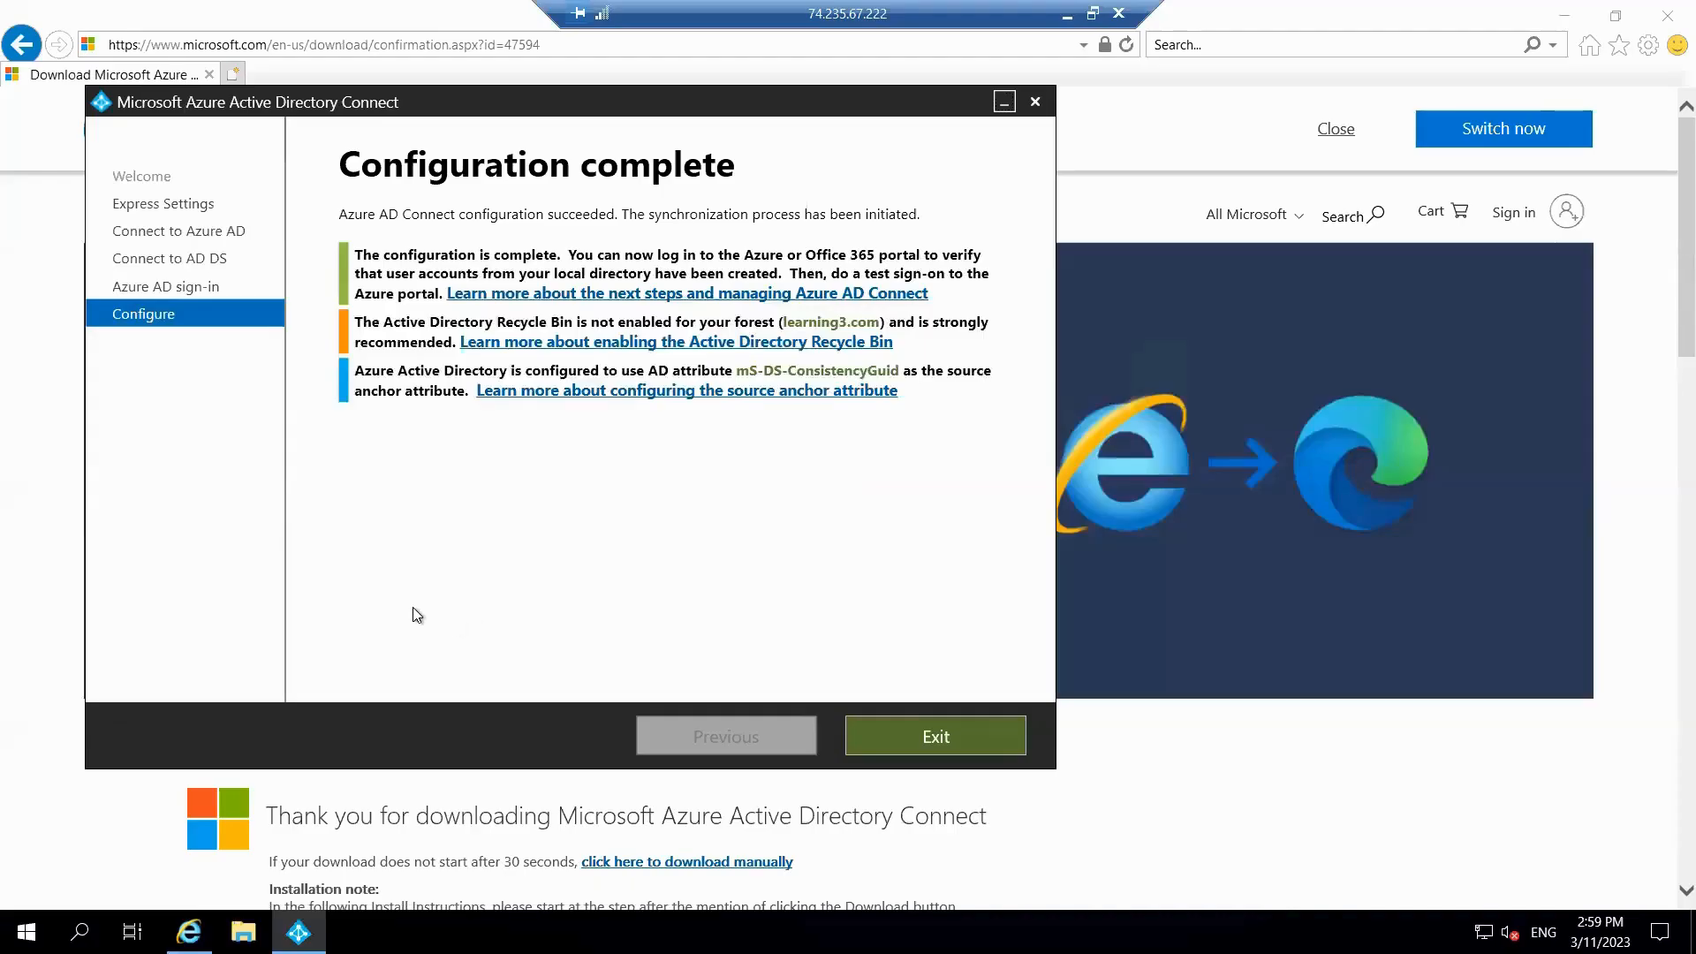
key("alt+Tab")
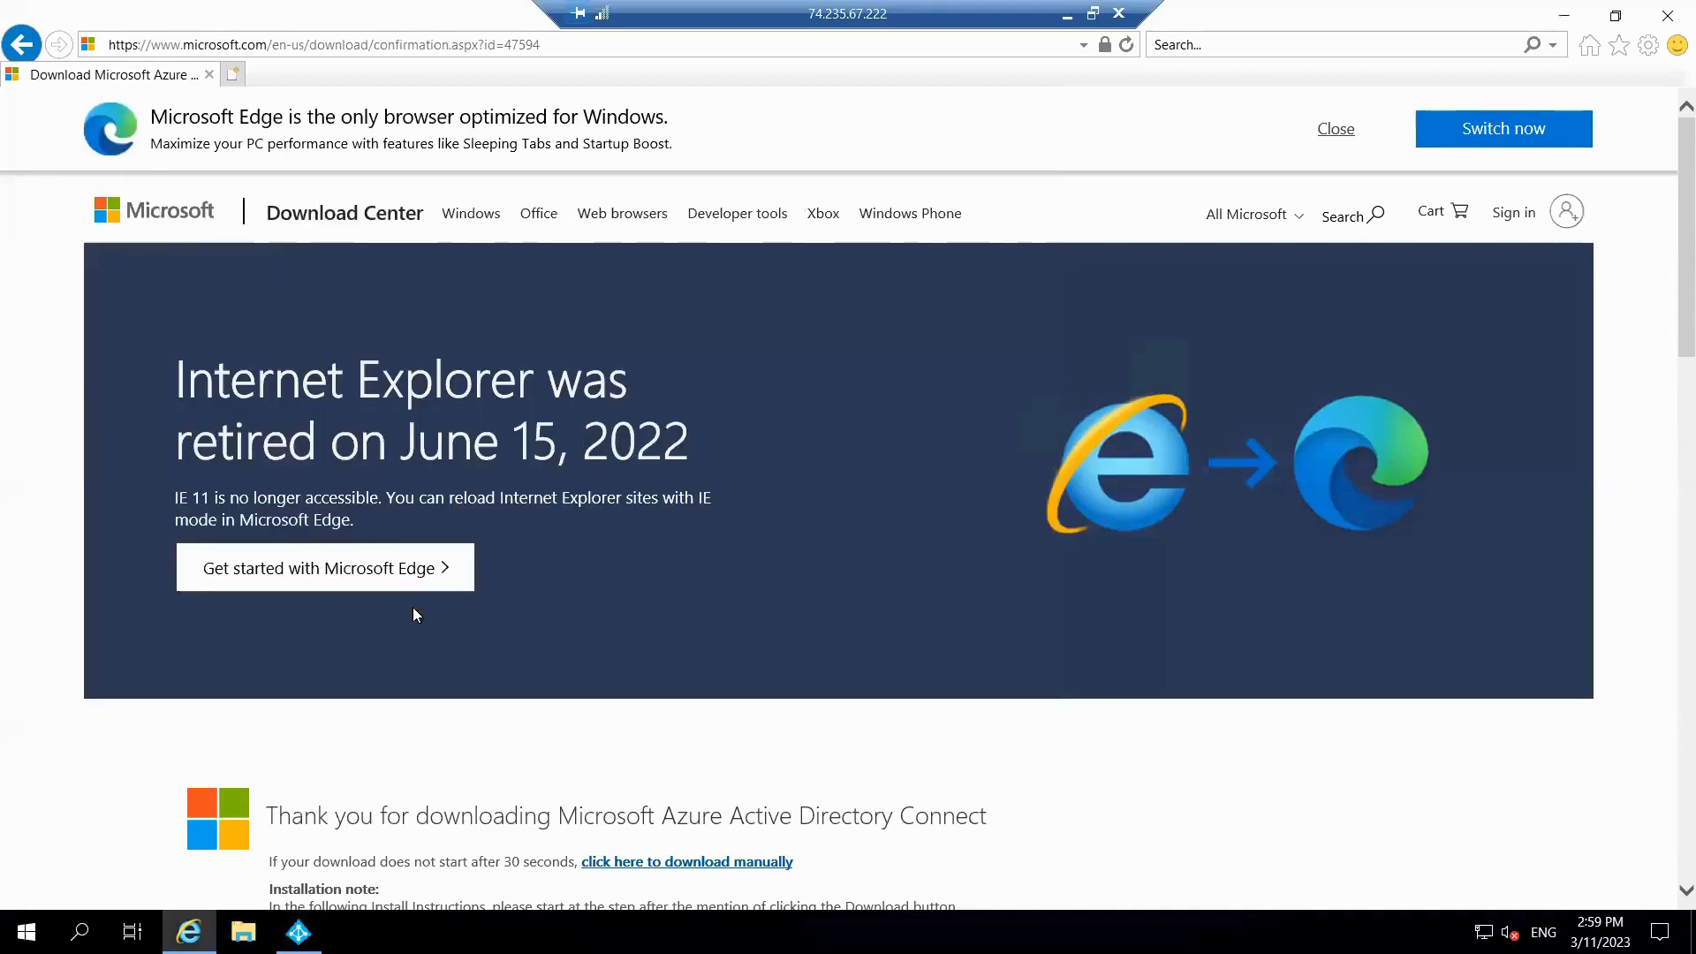
left_click(299, 931)
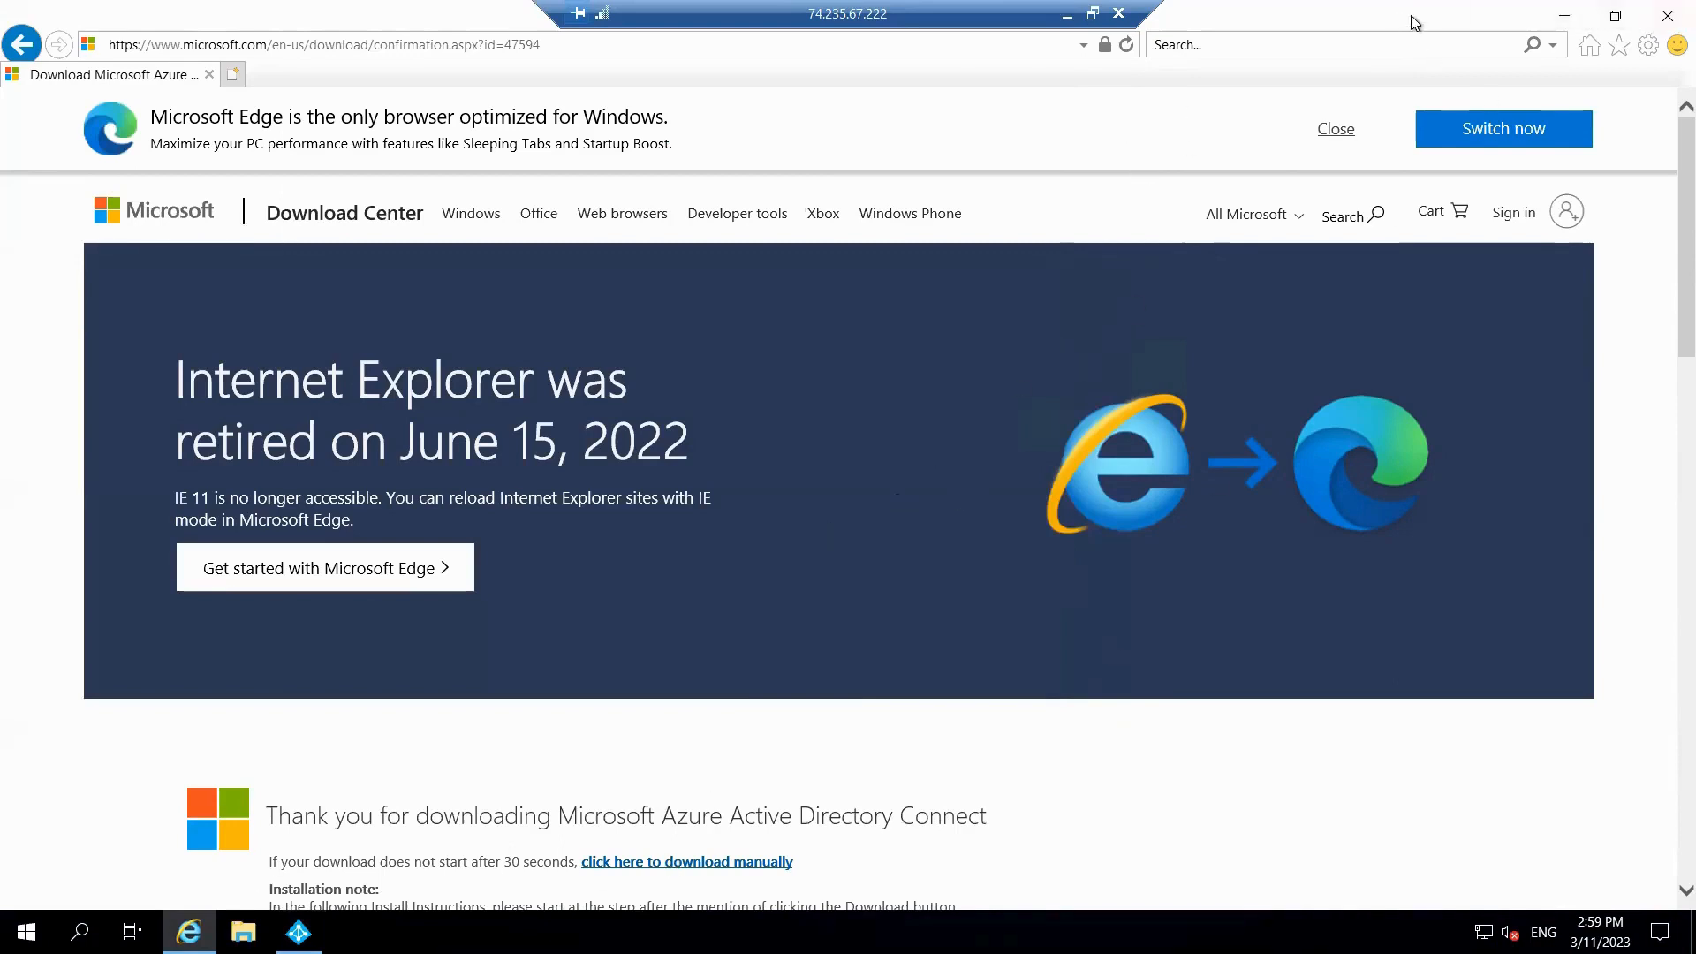
left_click_drag(1386, 72, 1317, 152)
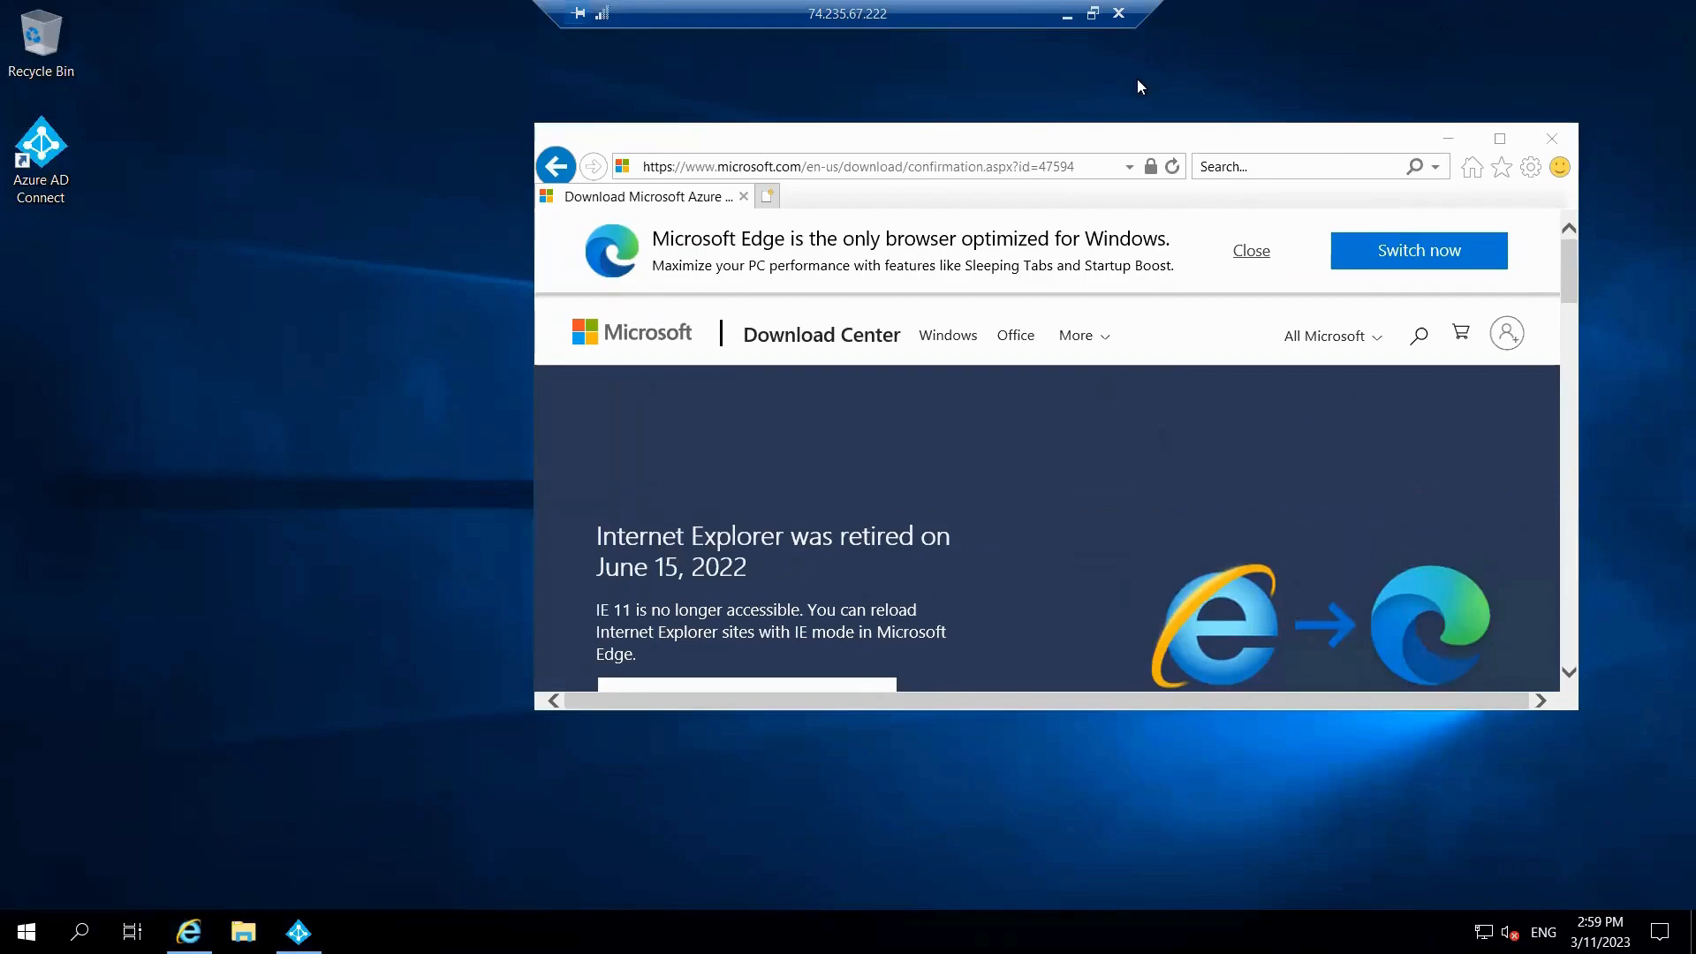
left_click(1067, 14)
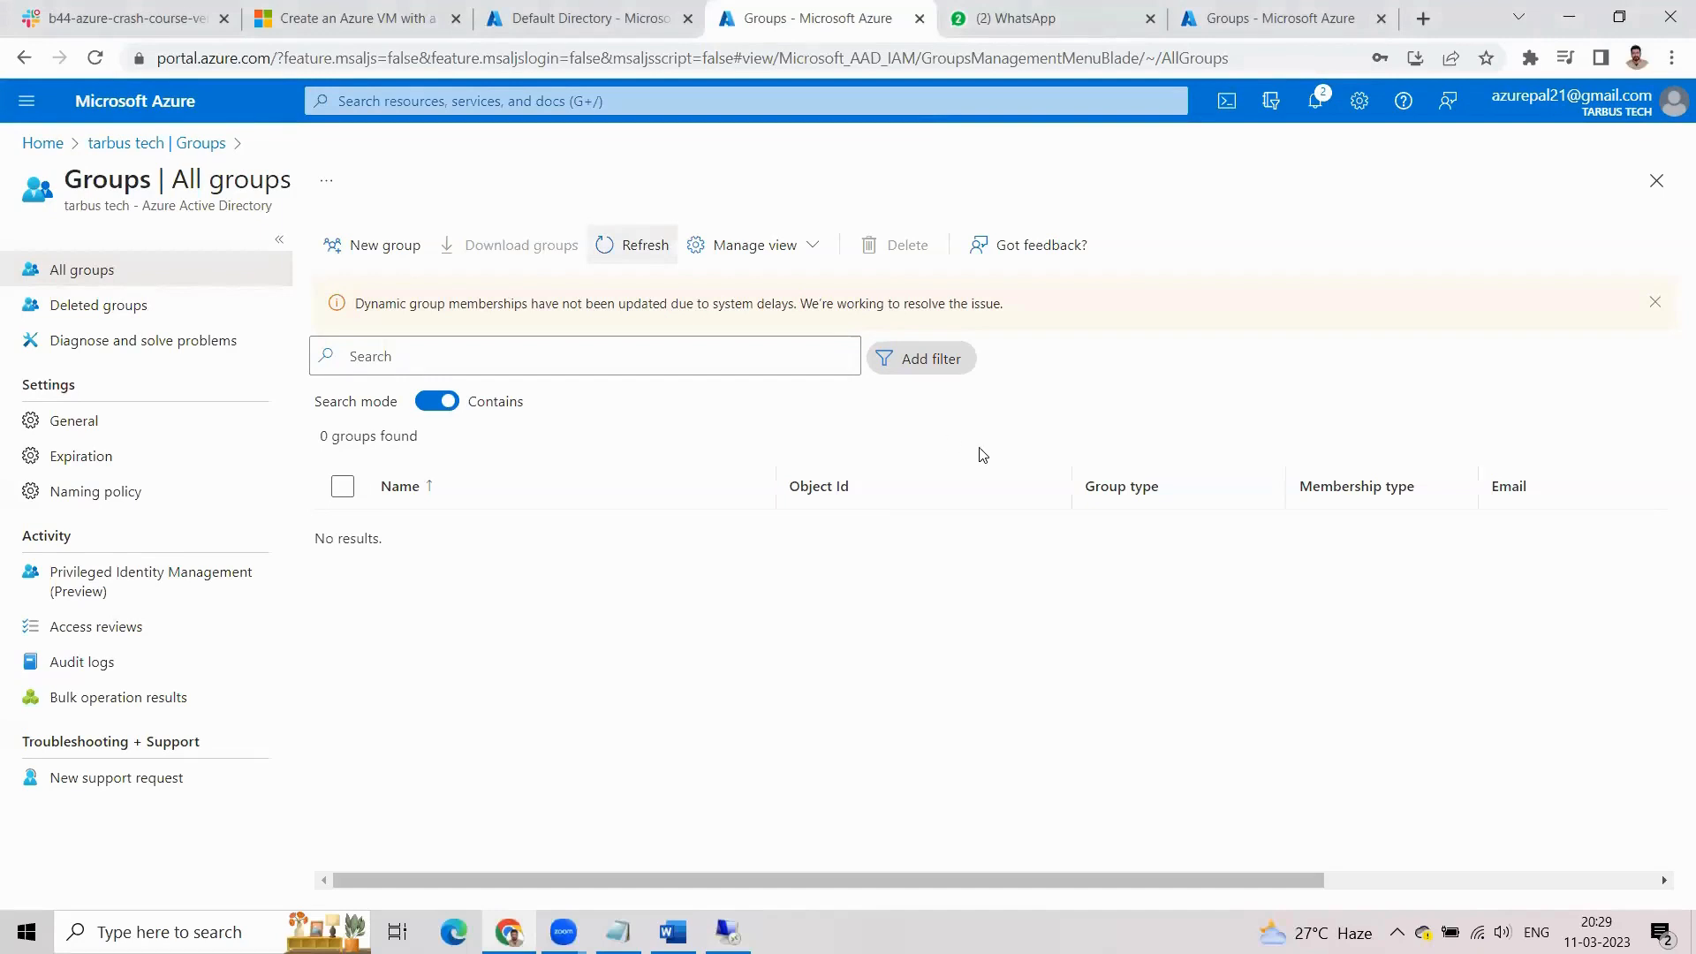
Refresh the tarbus tech groups list and inspect the members of the synchronized Sales group.
left_click(649, 262)
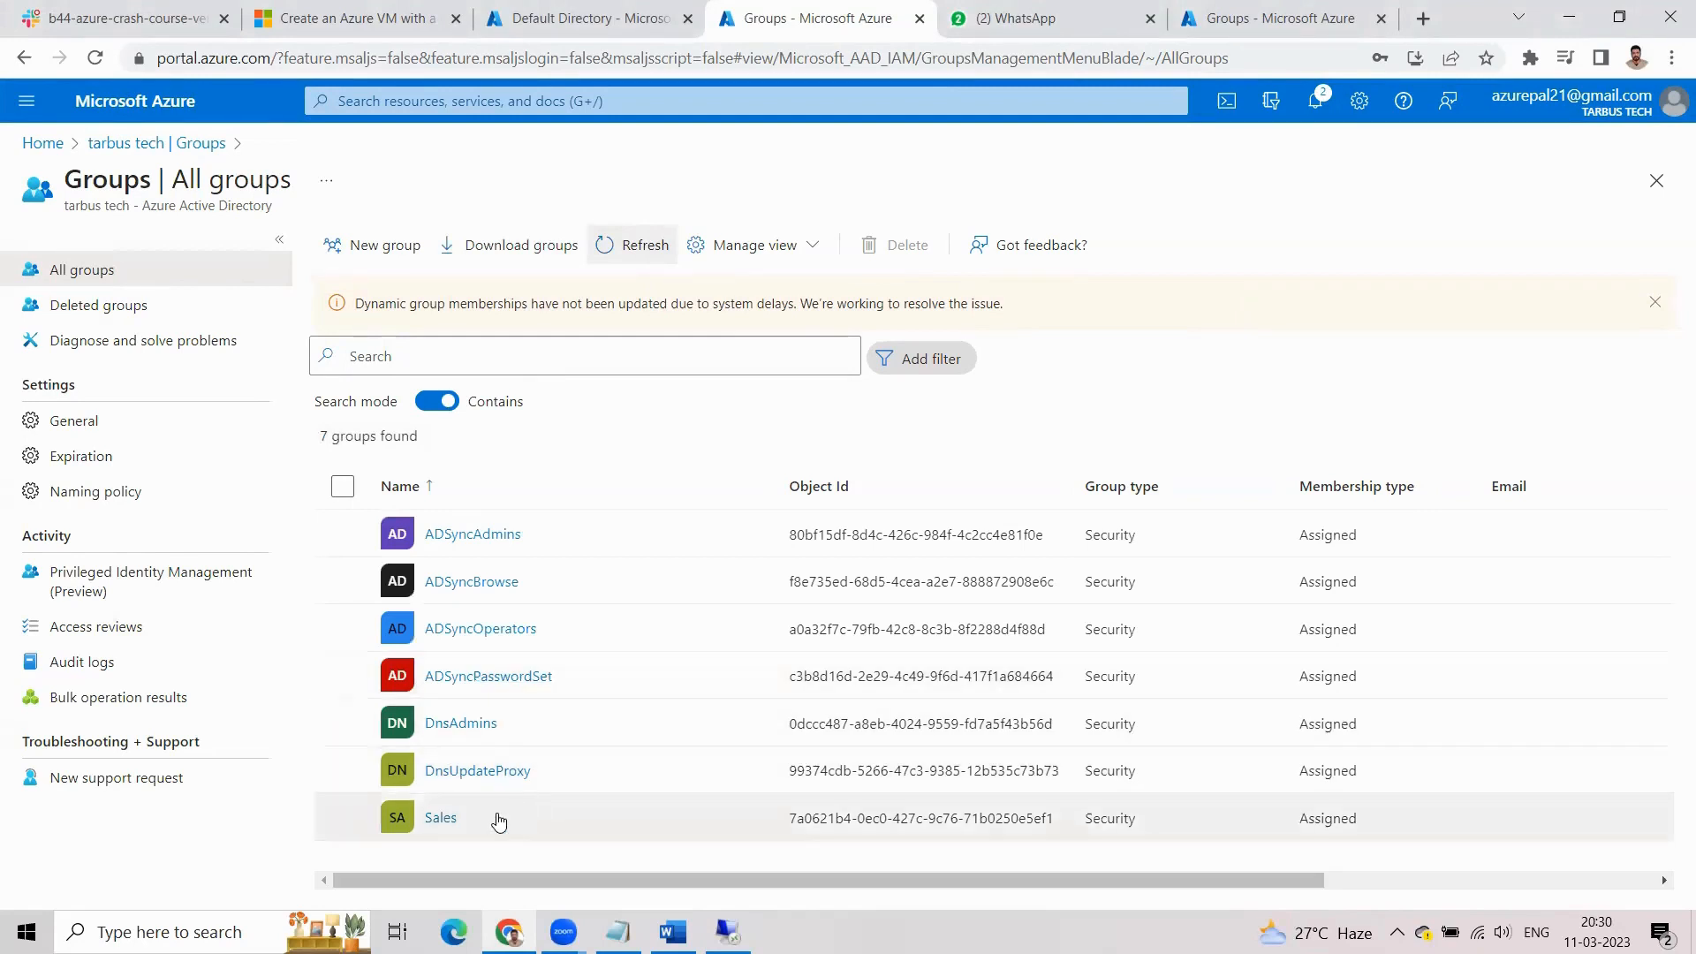
left_click(443, 820)
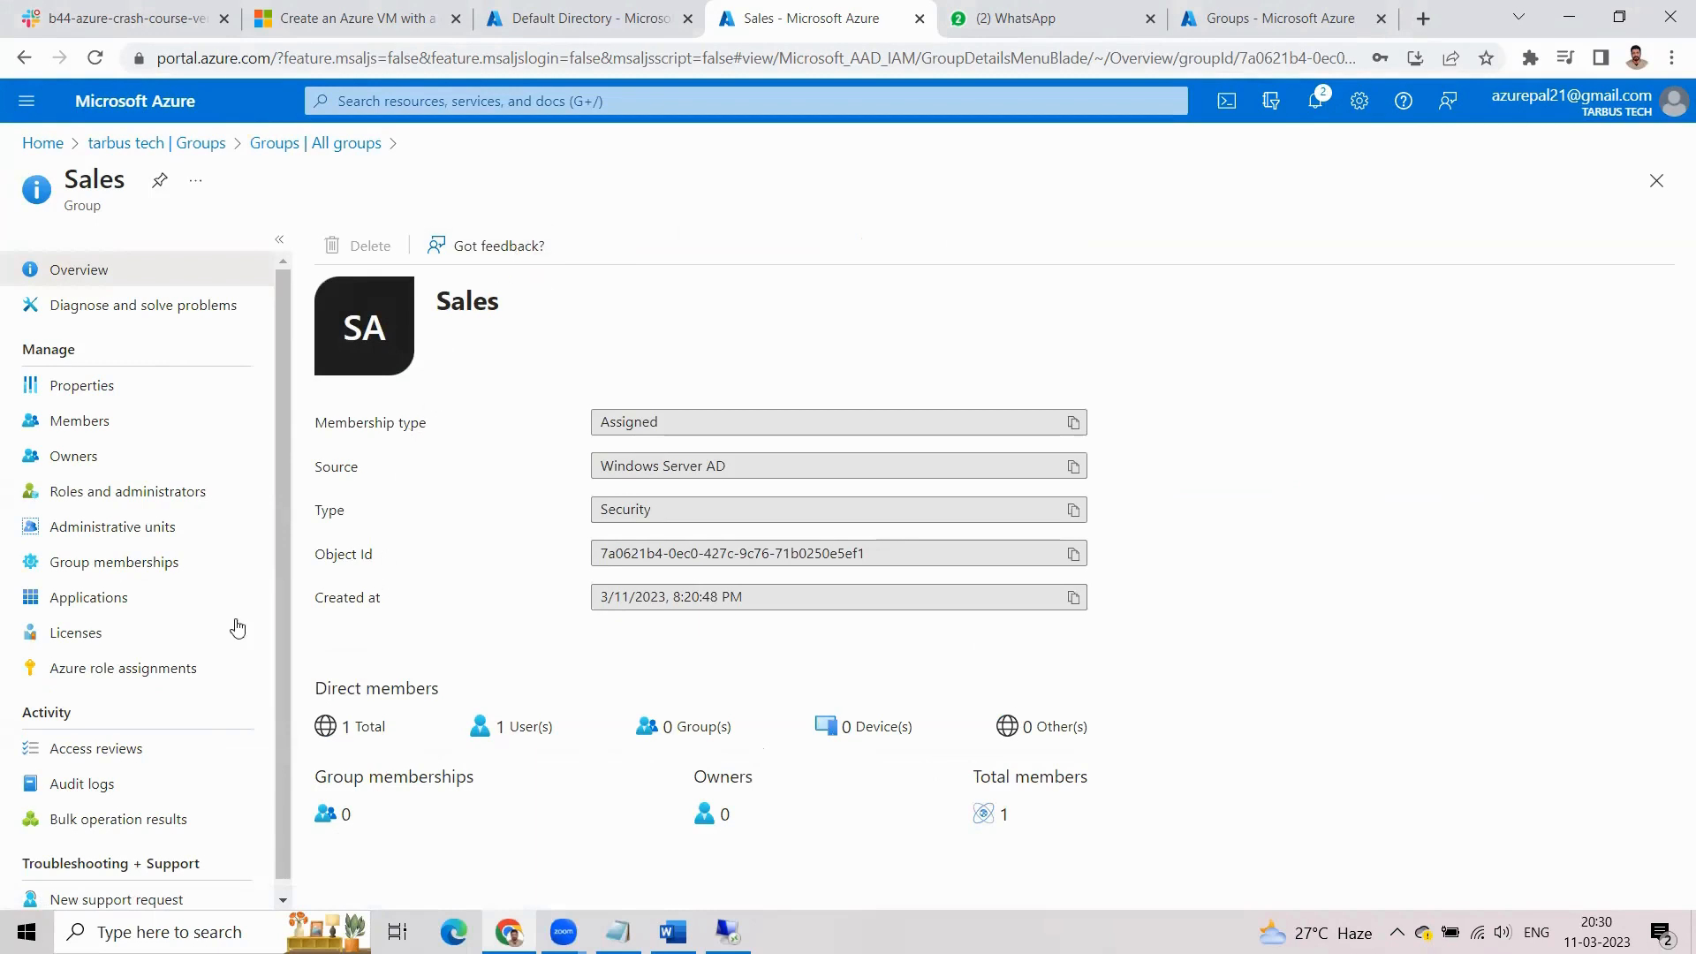
left_click(104, 422)
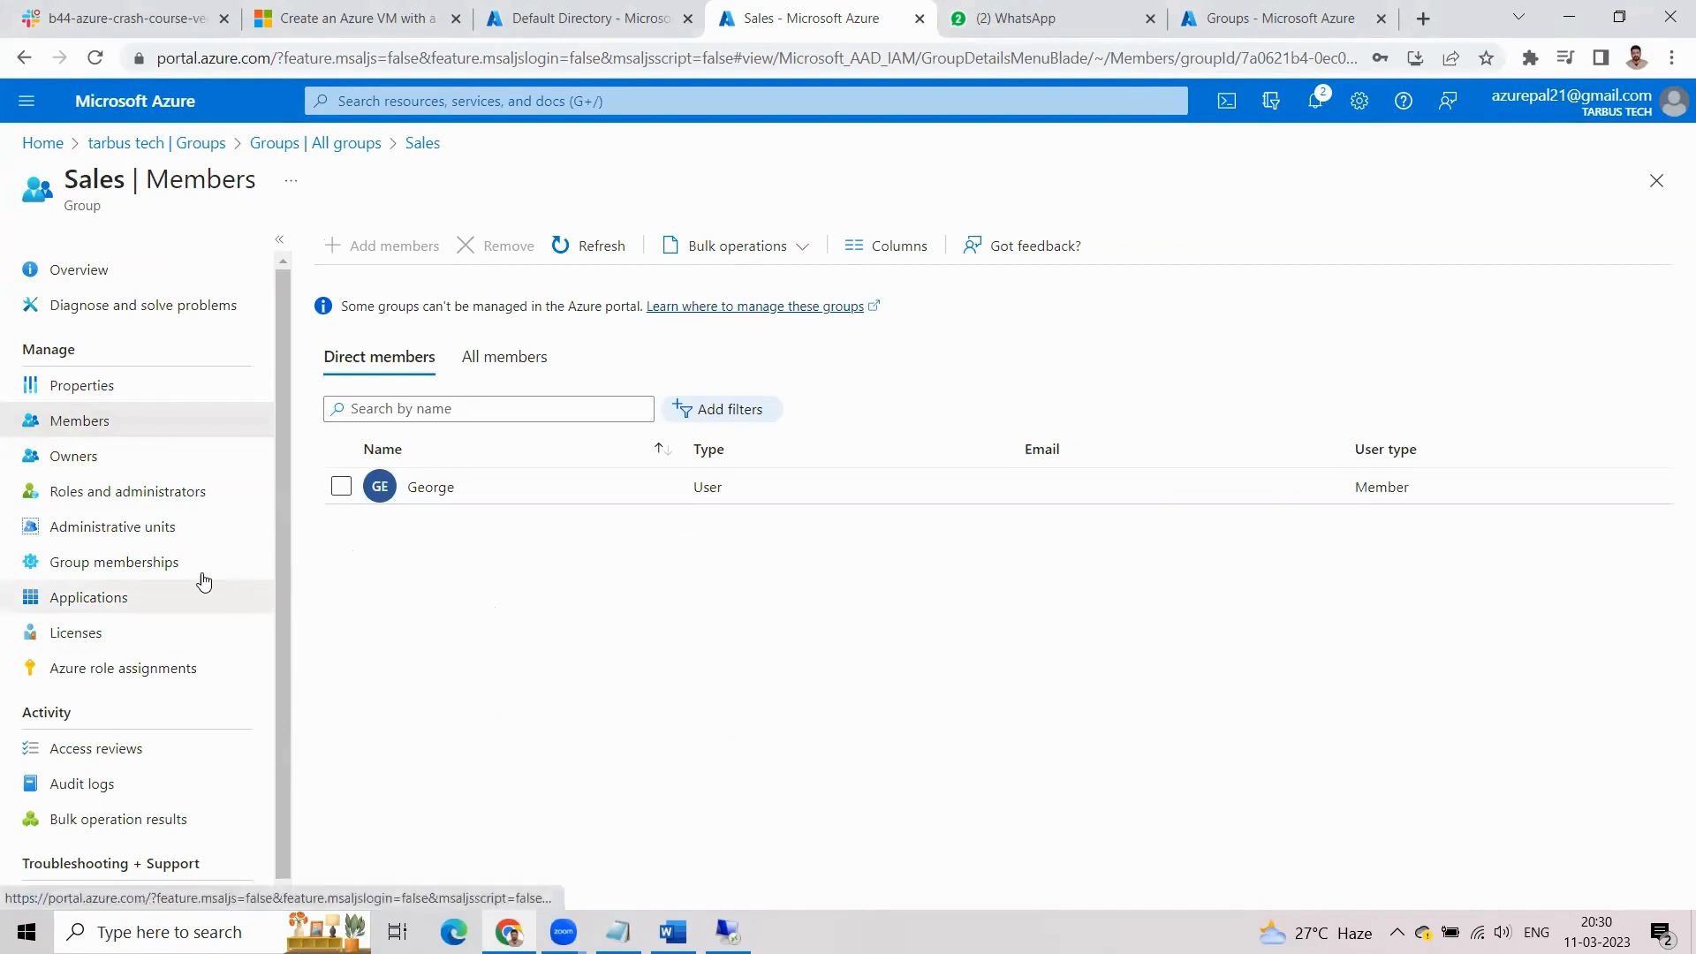
Return to the tarbus tech Azure Active Directory from the portal home and examine its list of all users.
left_click(41, 143)
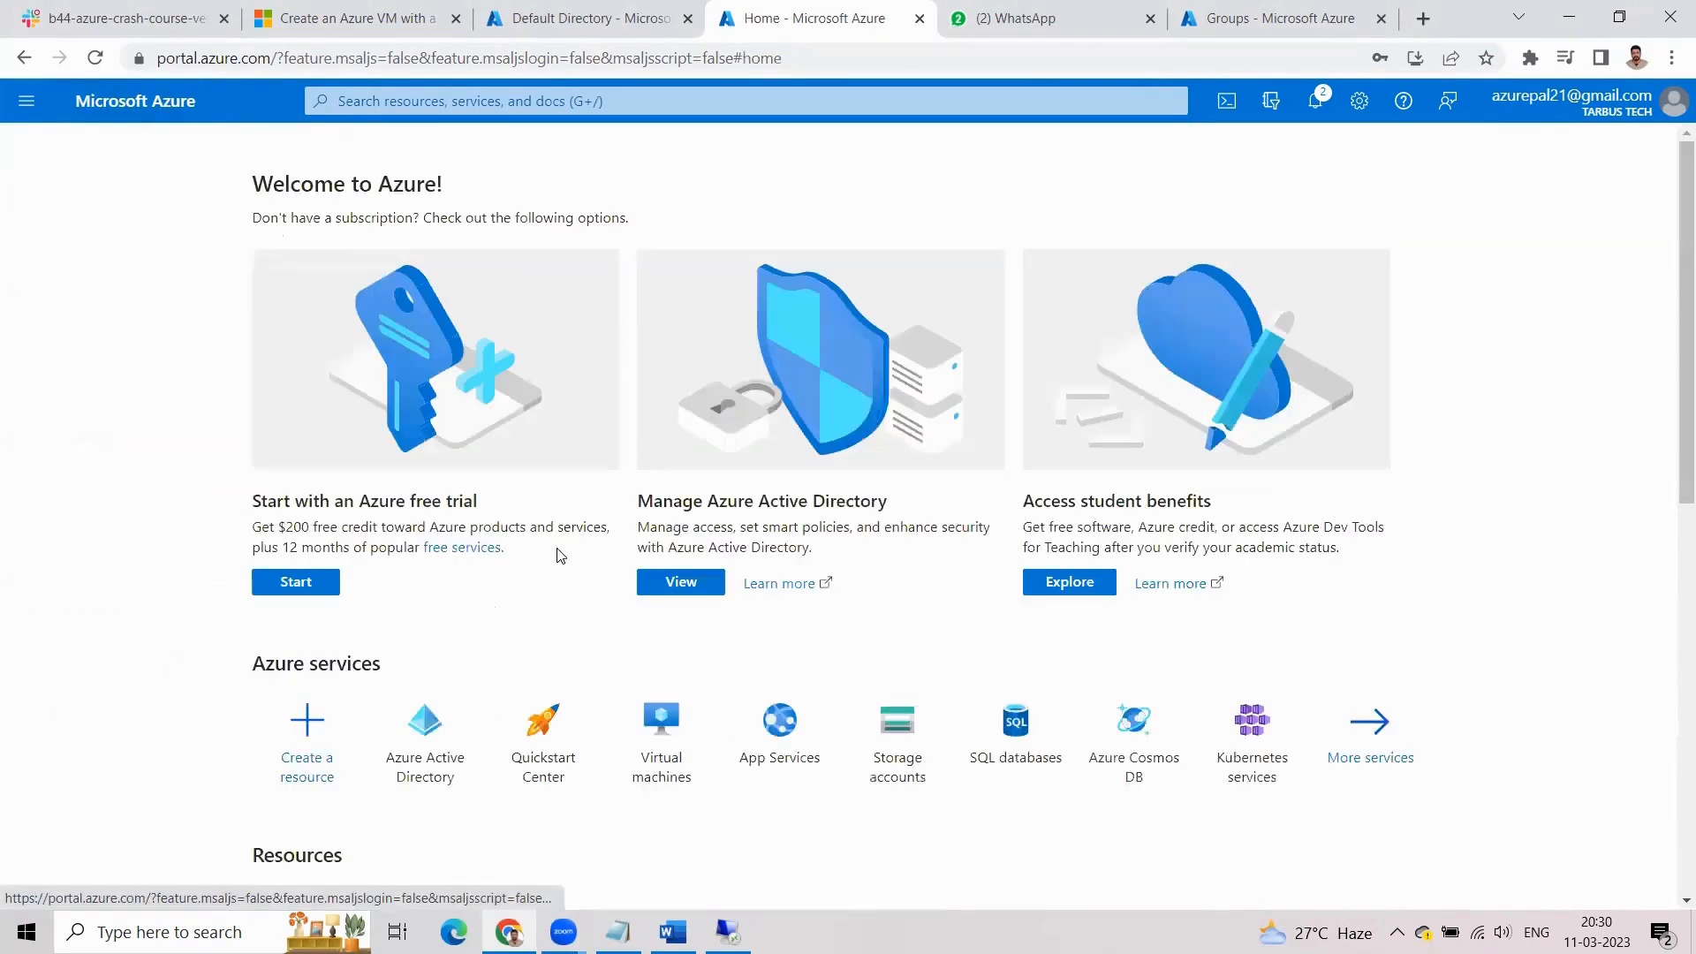
left_click(385, 104)
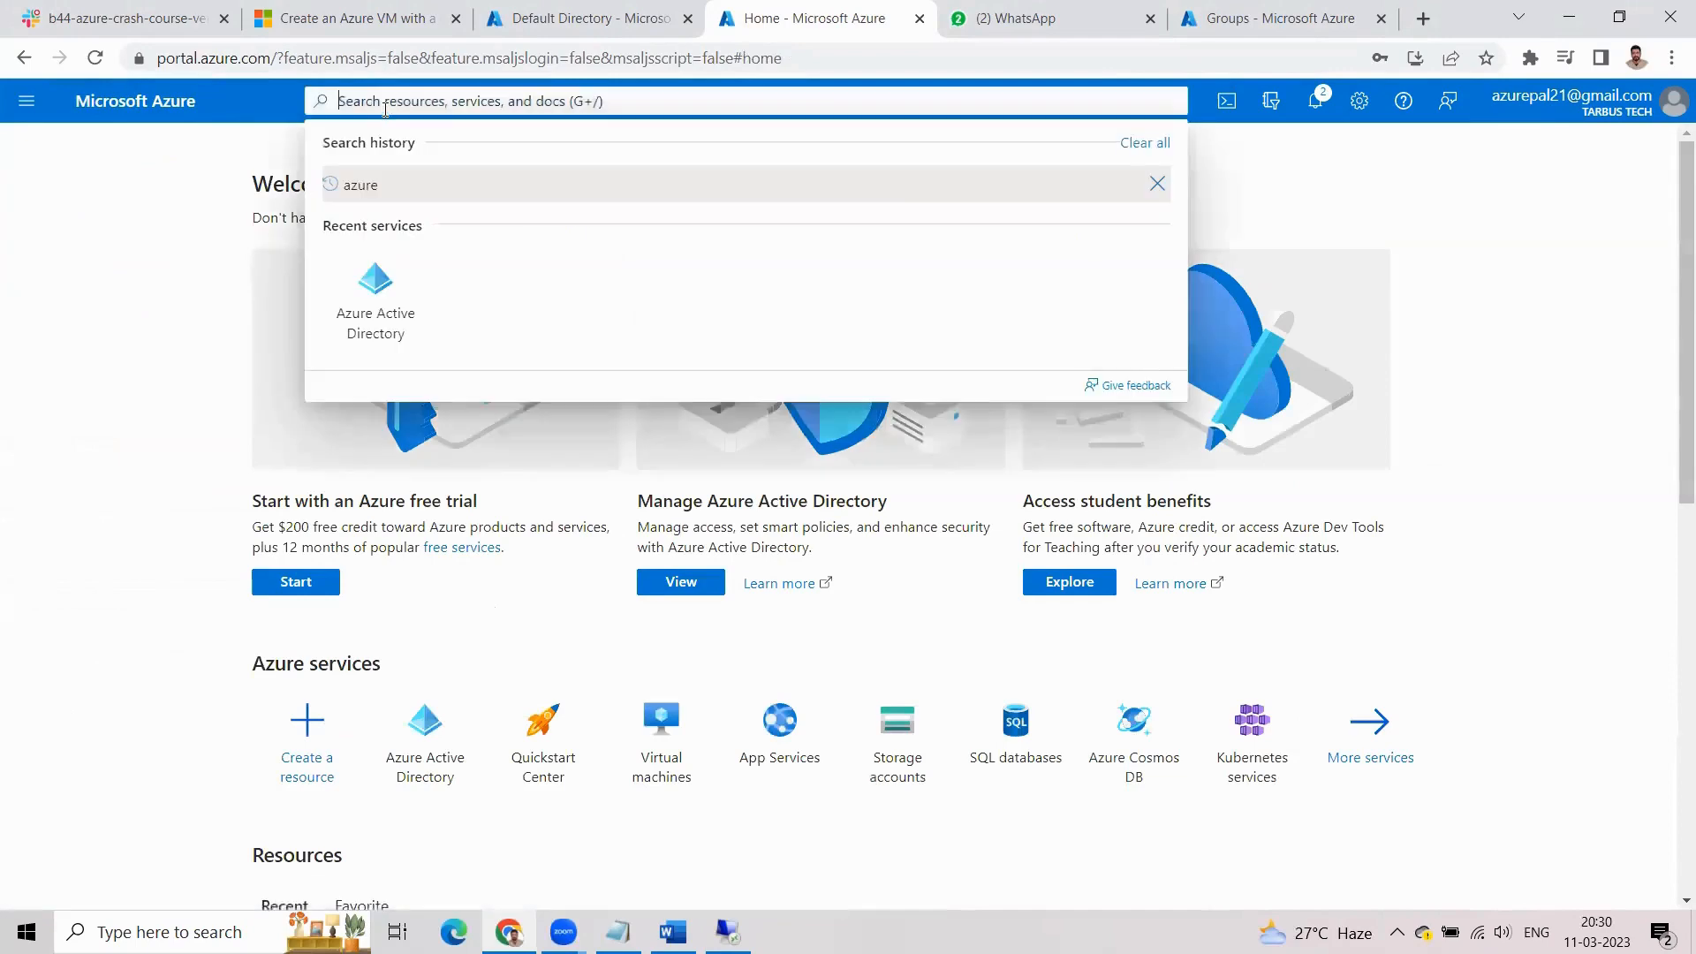
left_click(369, 323)
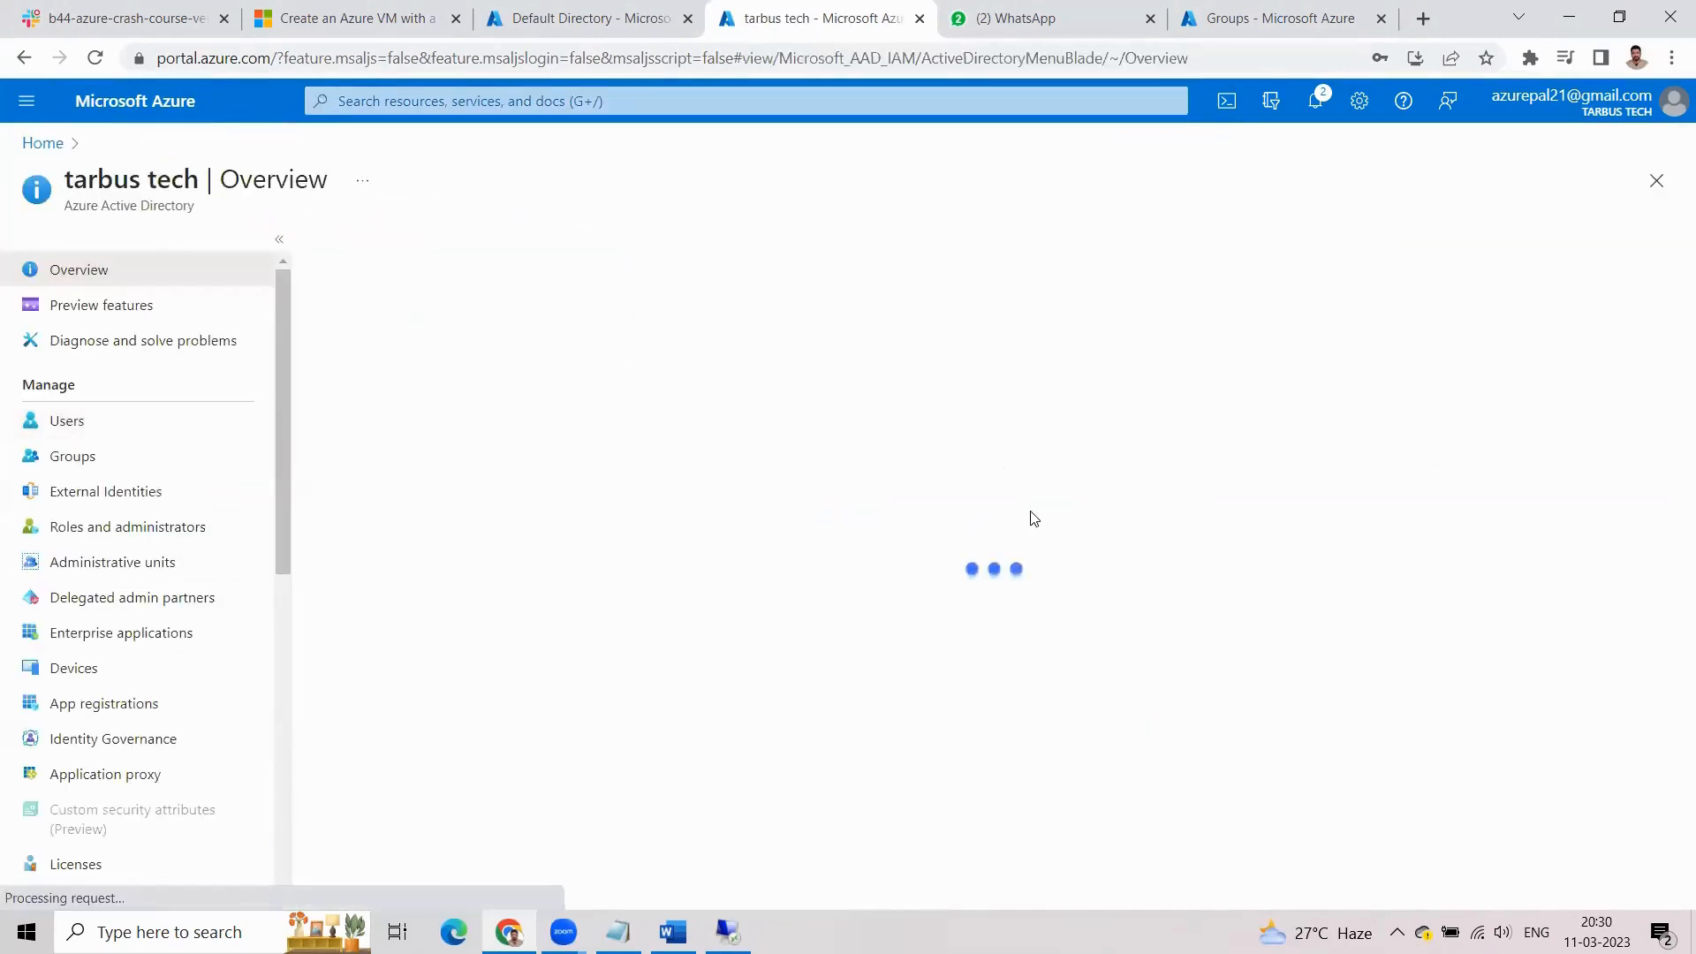
left_click(71, 431)
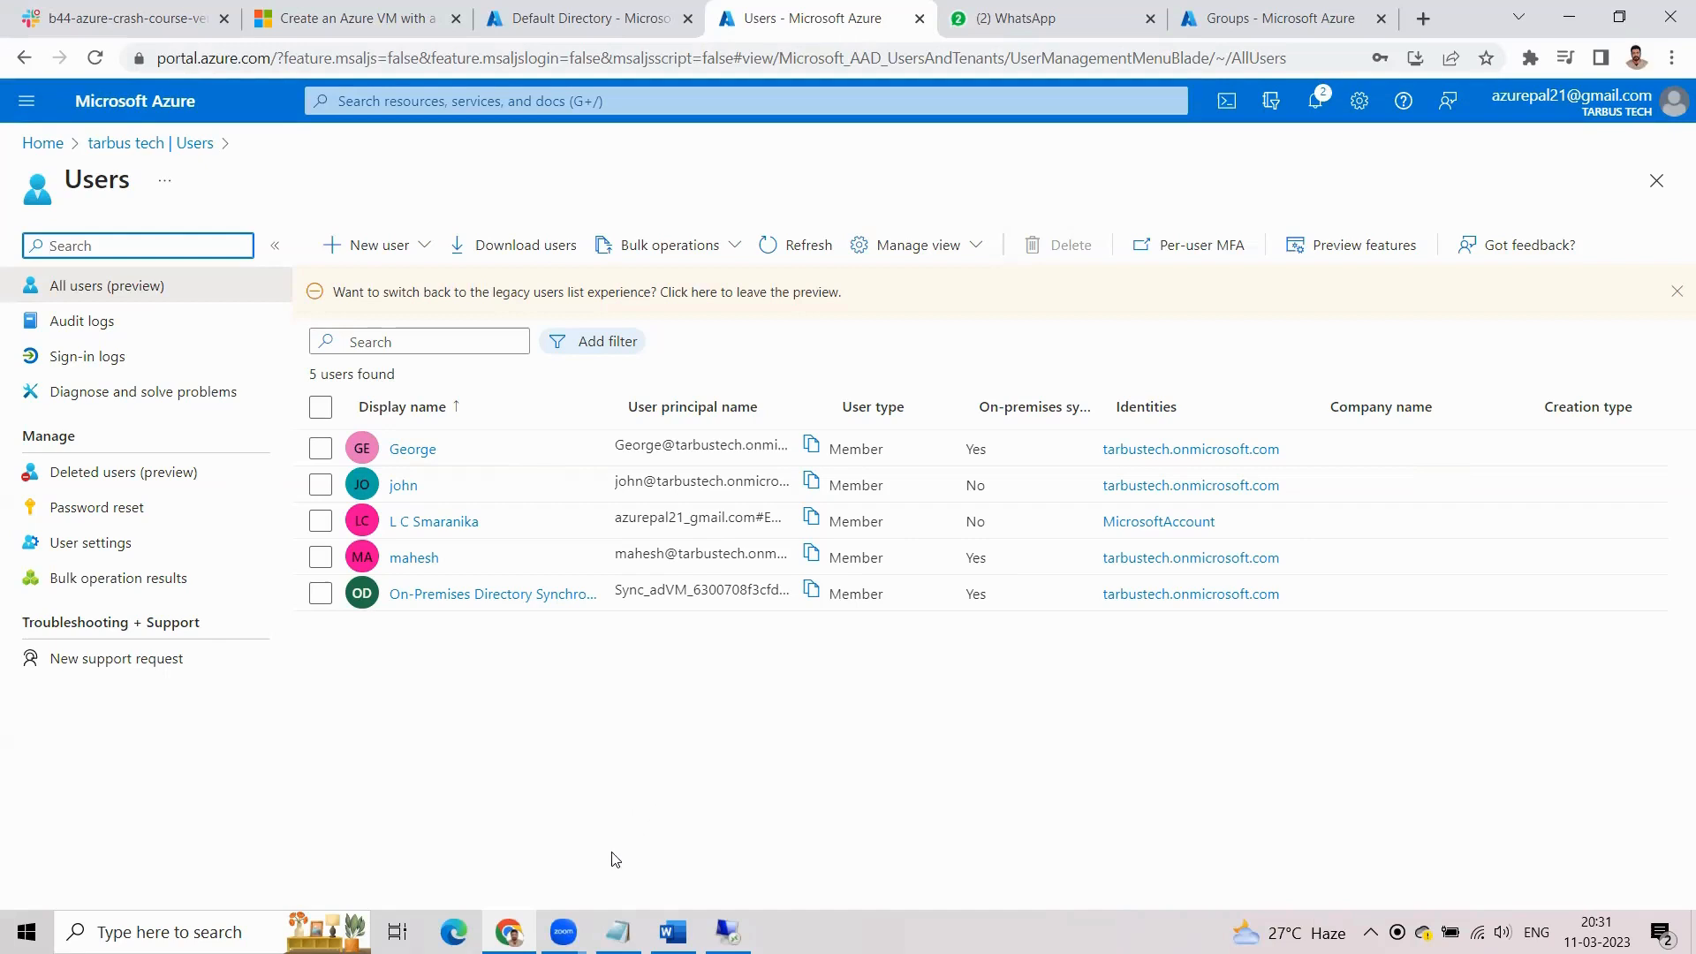
Look up Monday 20 March 2023 in the system calendar.
left_click(1609, 922)
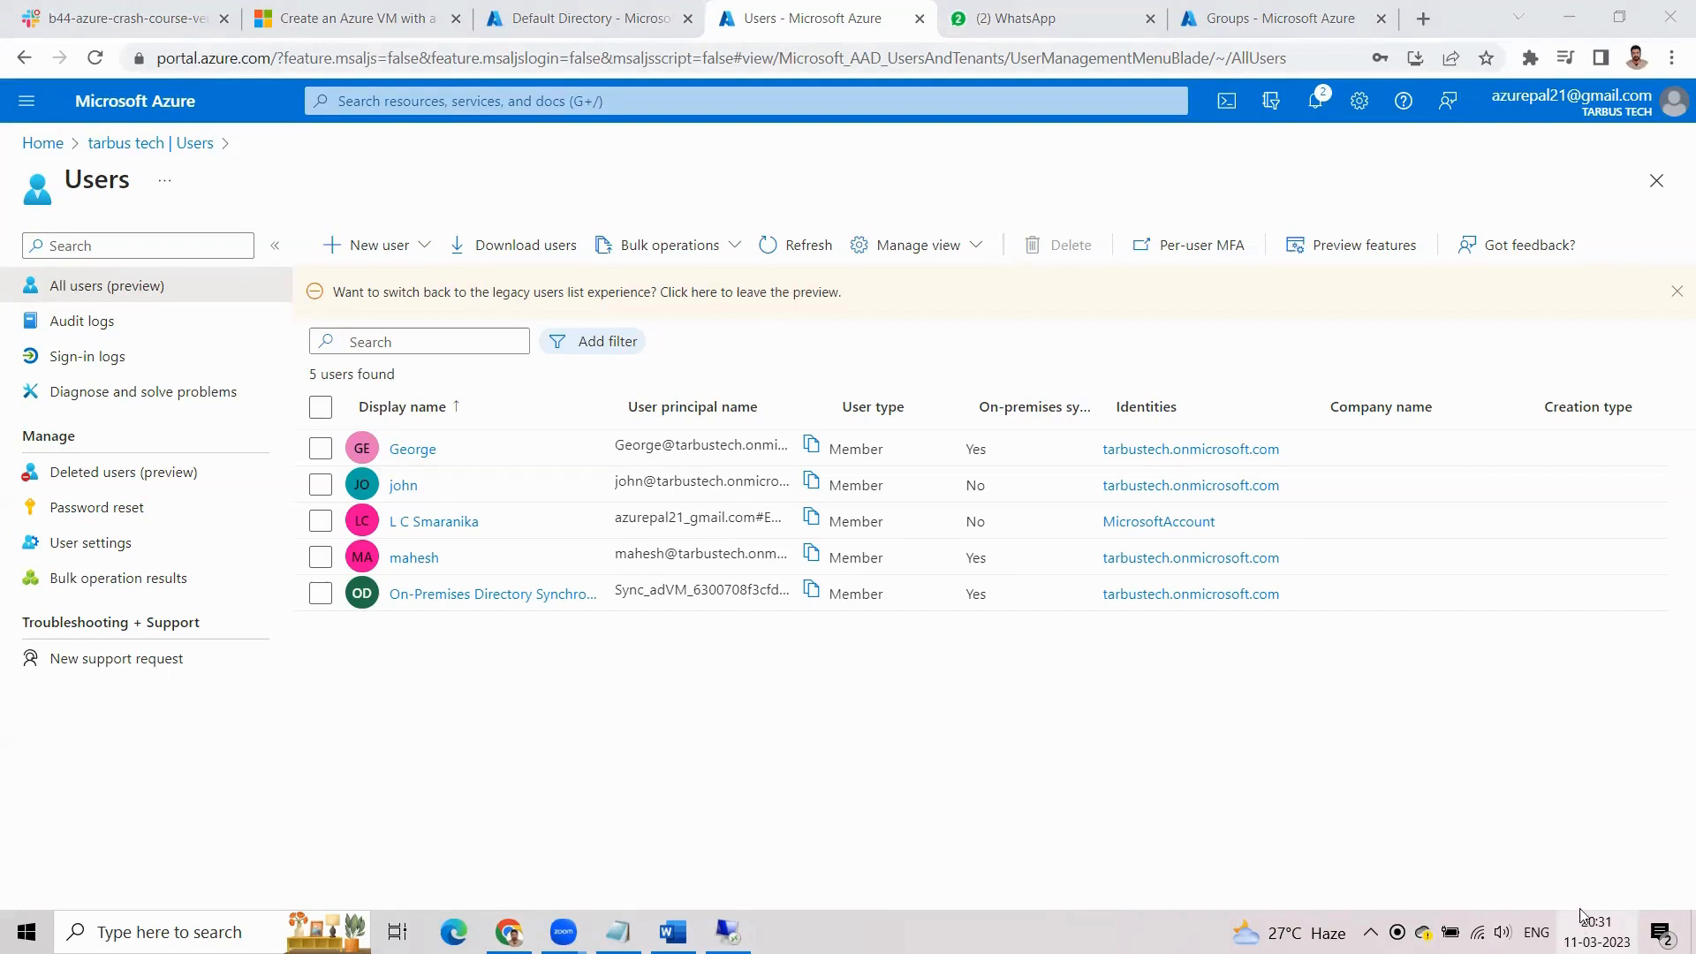
left_click(1352, 481)
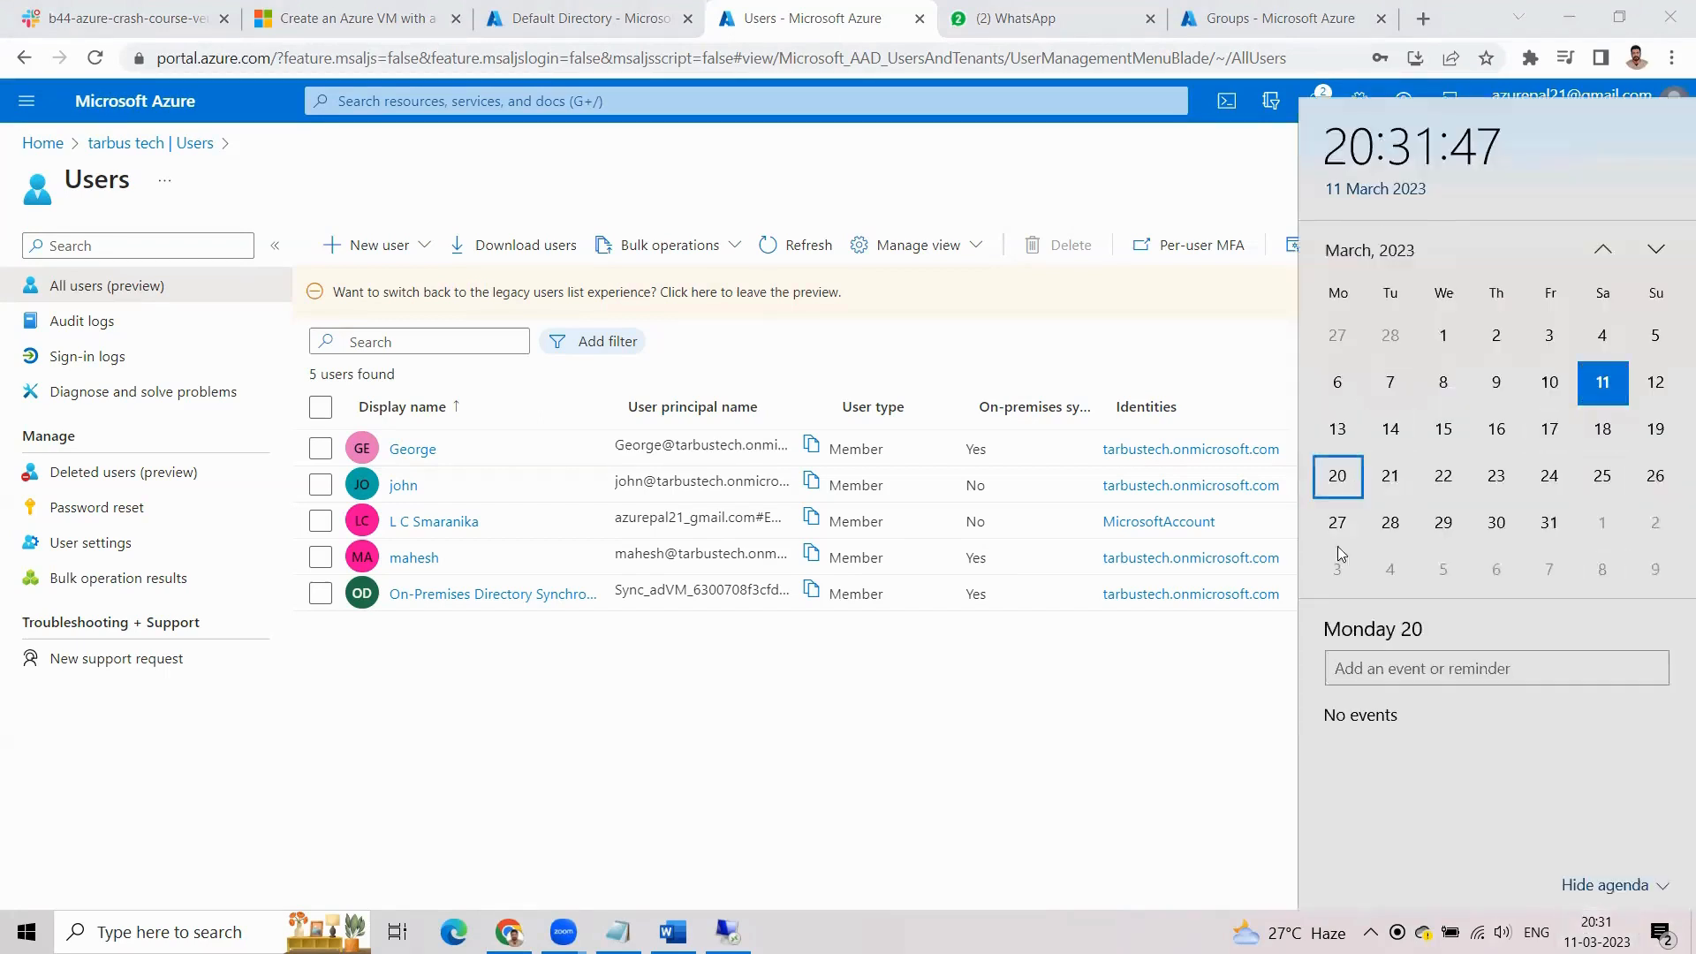
left_click(909, 789)
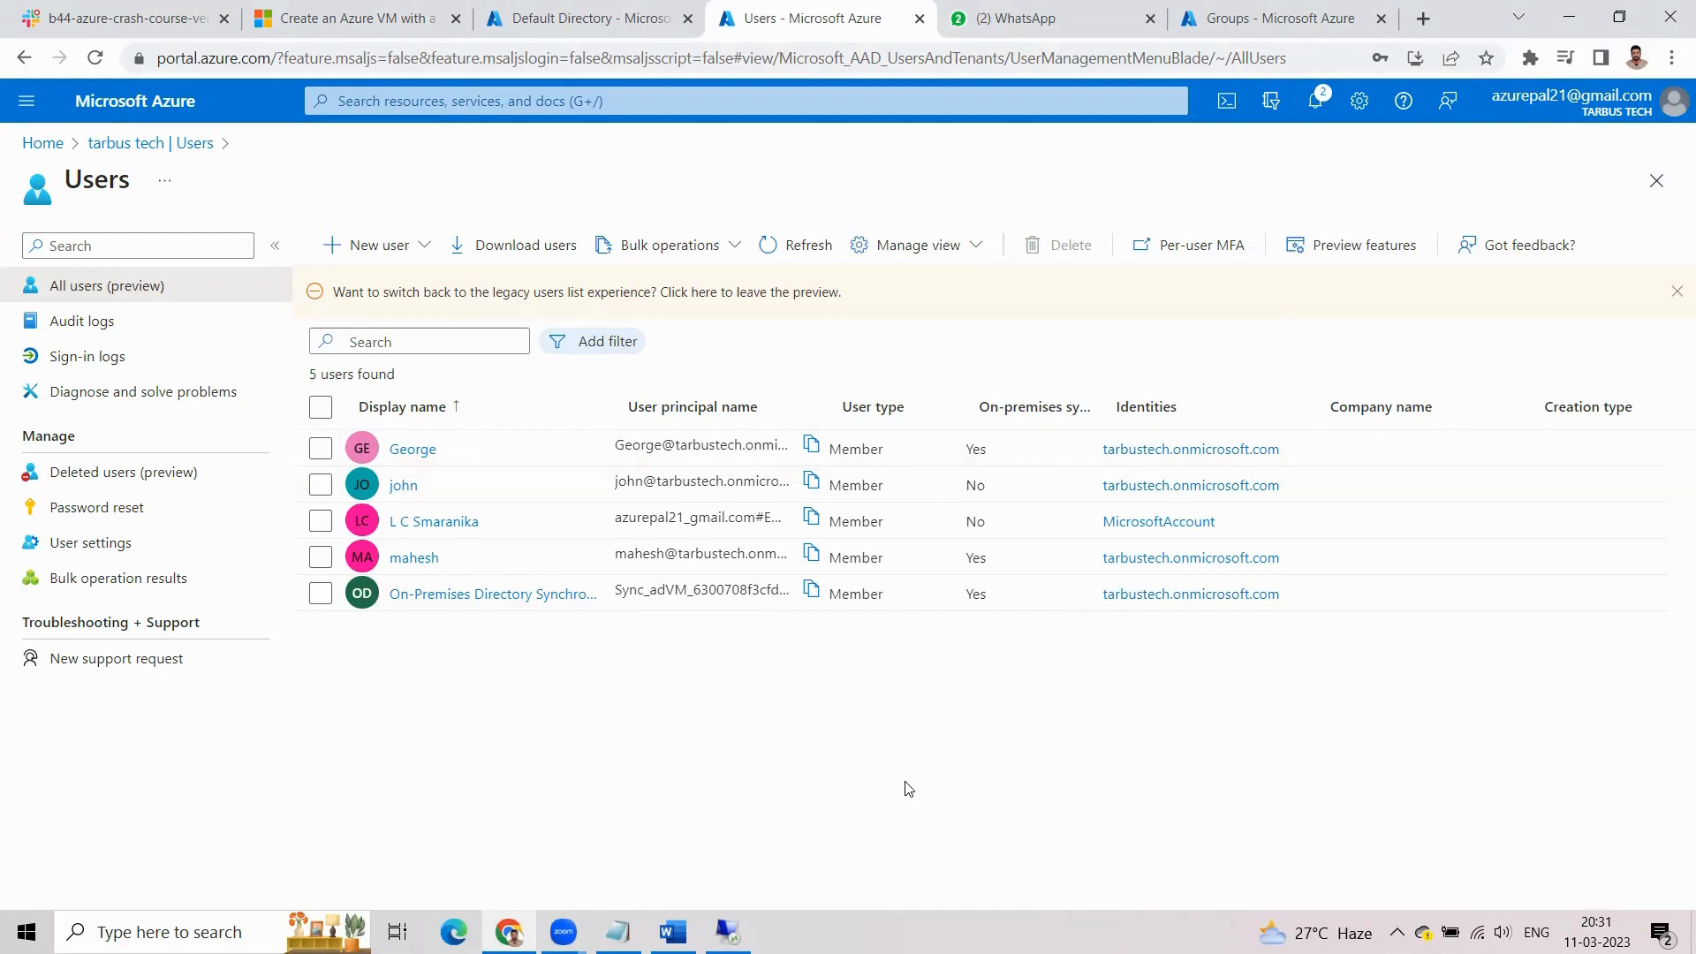
left_click(1609, 927)
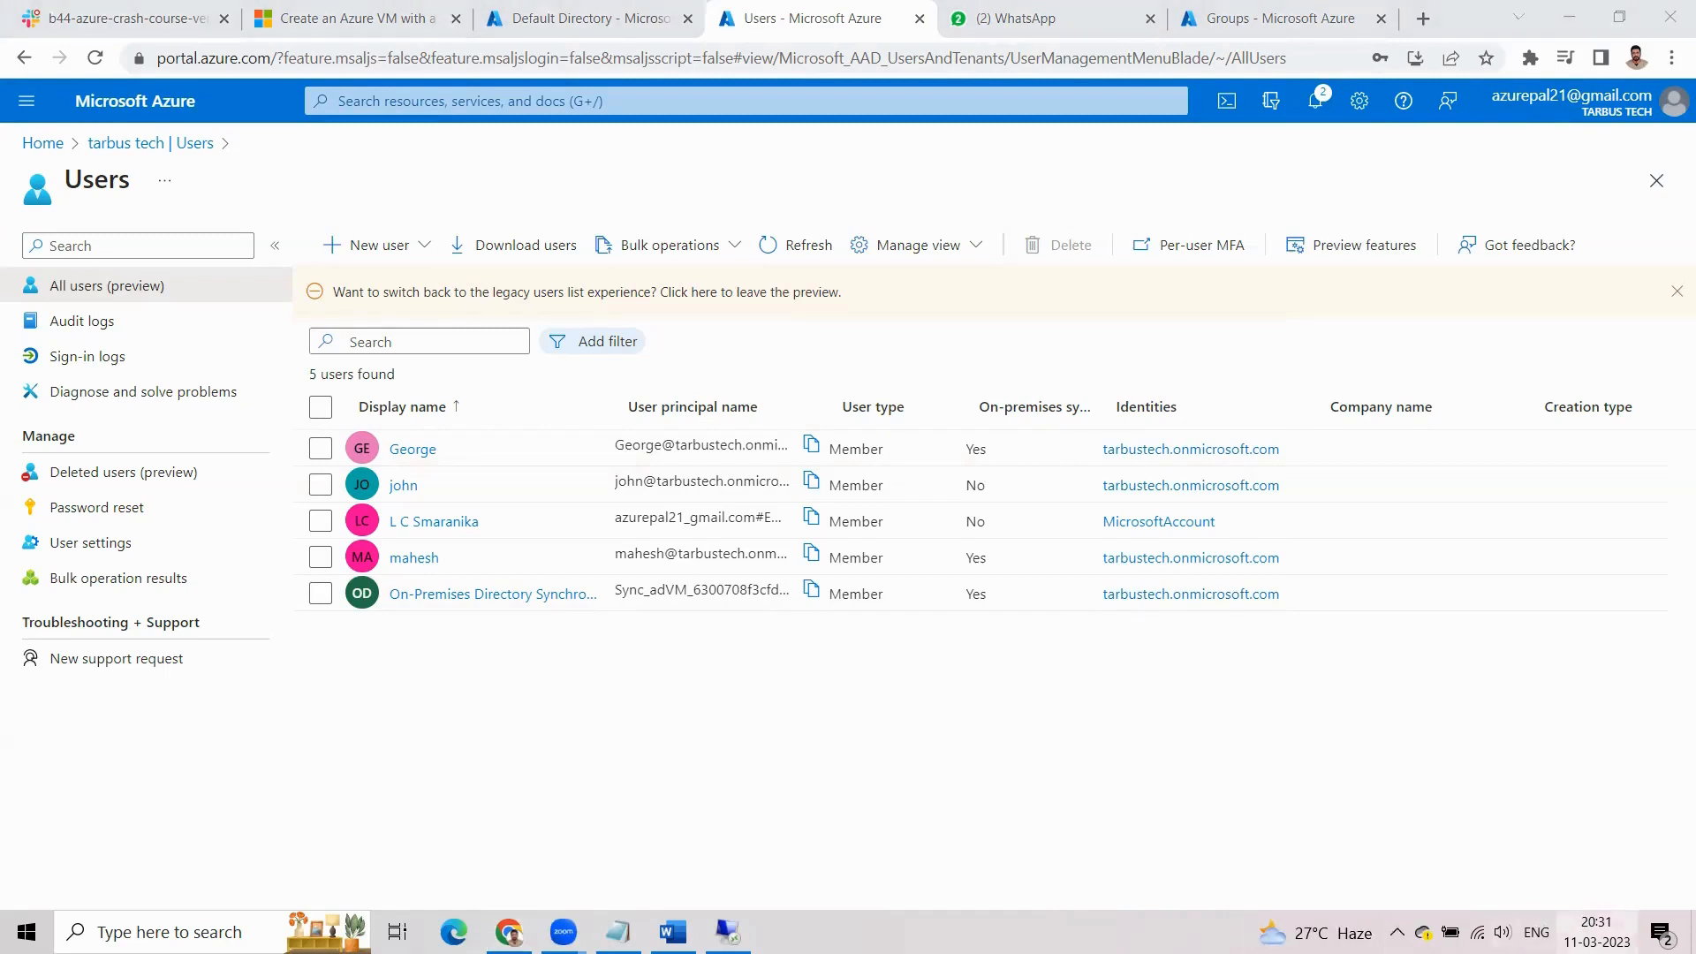
left_click(1338, 477)
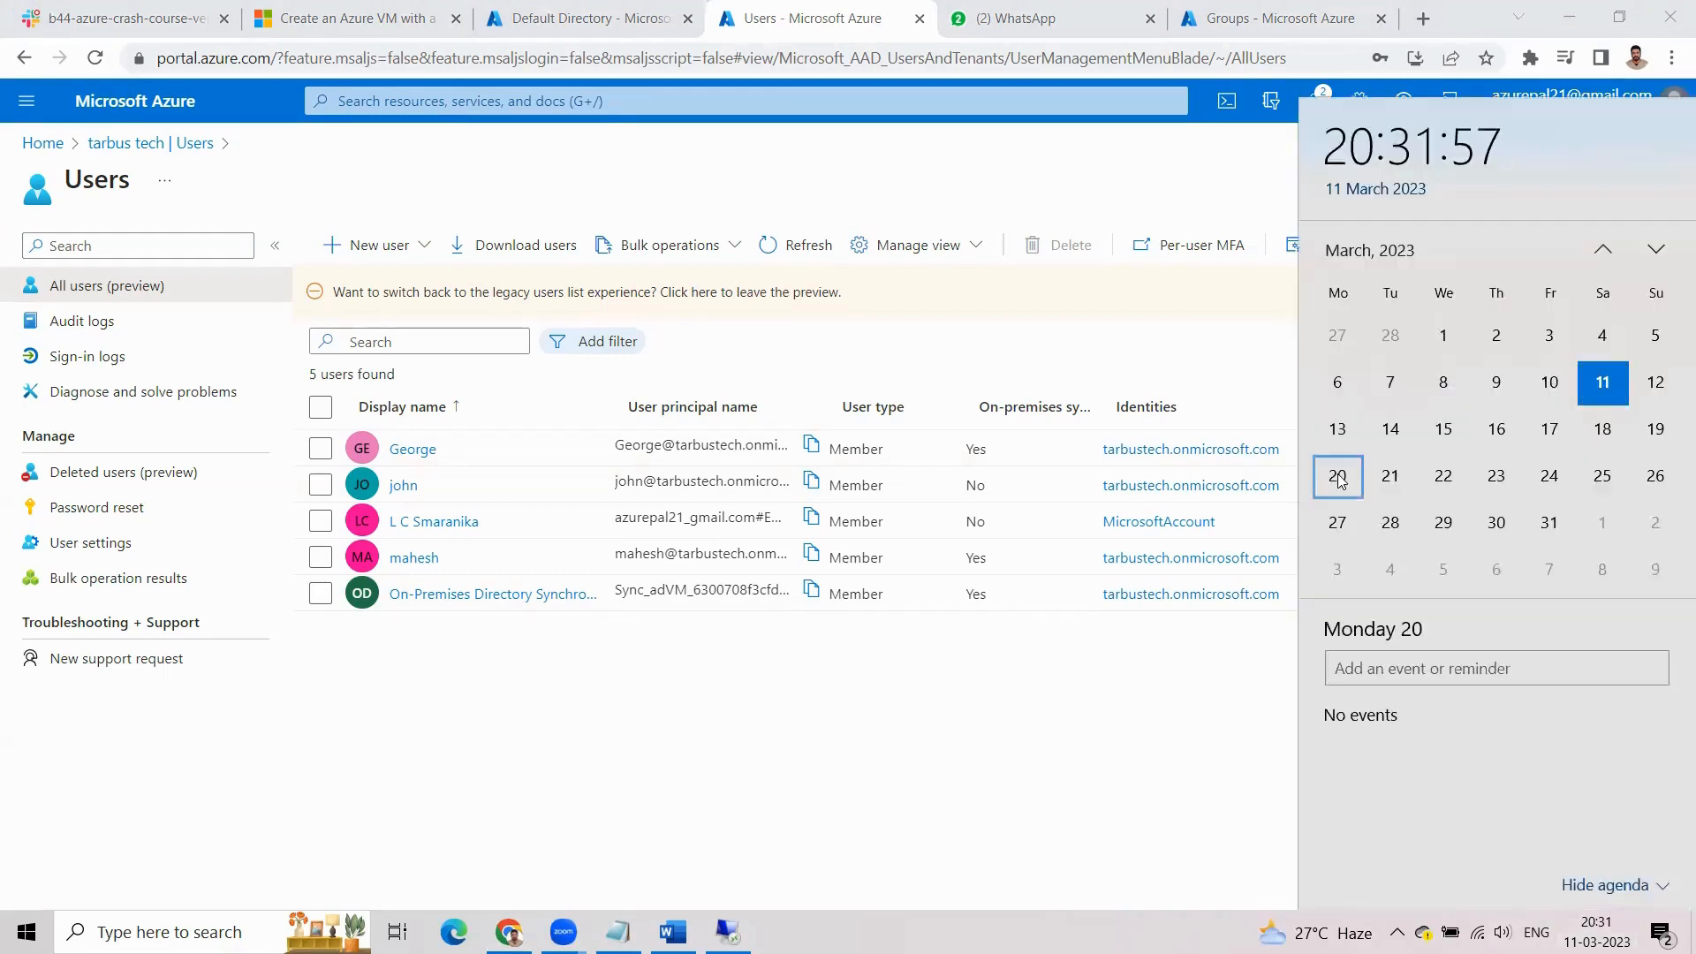